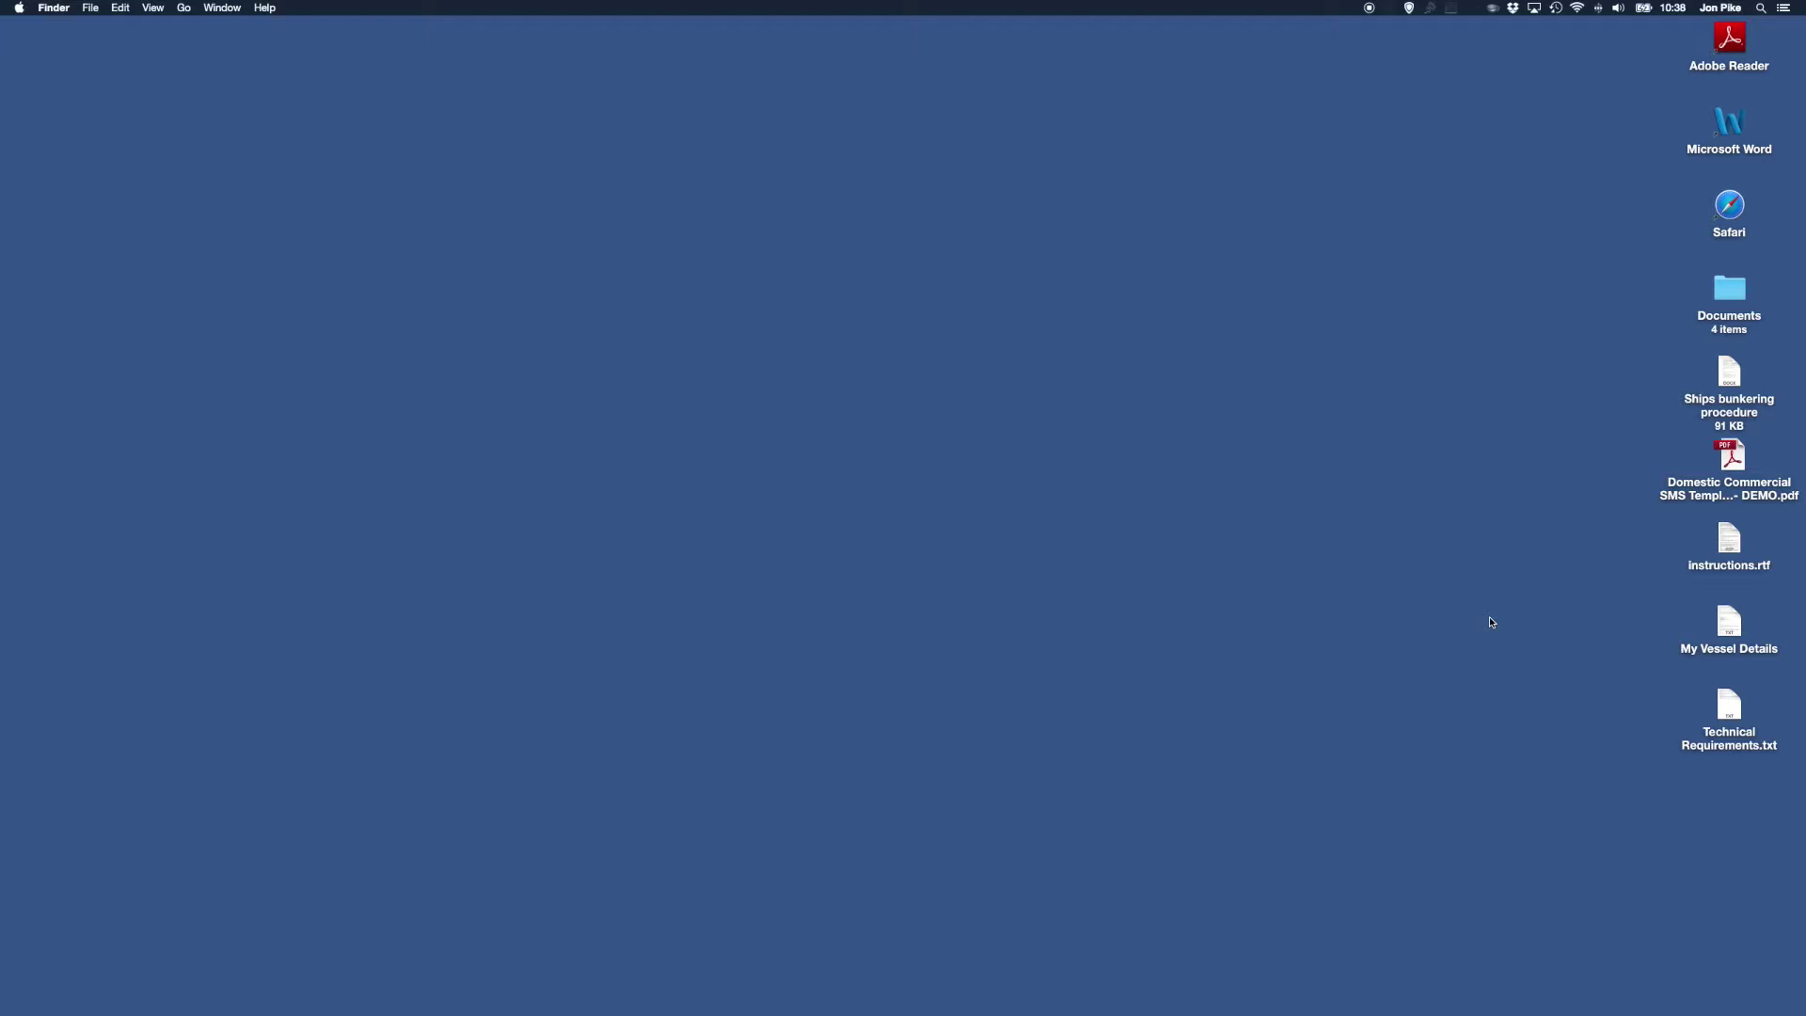
Step: Open Safari and load the Adobe Reader download page at get.adobe.com/reader/
double_click(1727, 214)
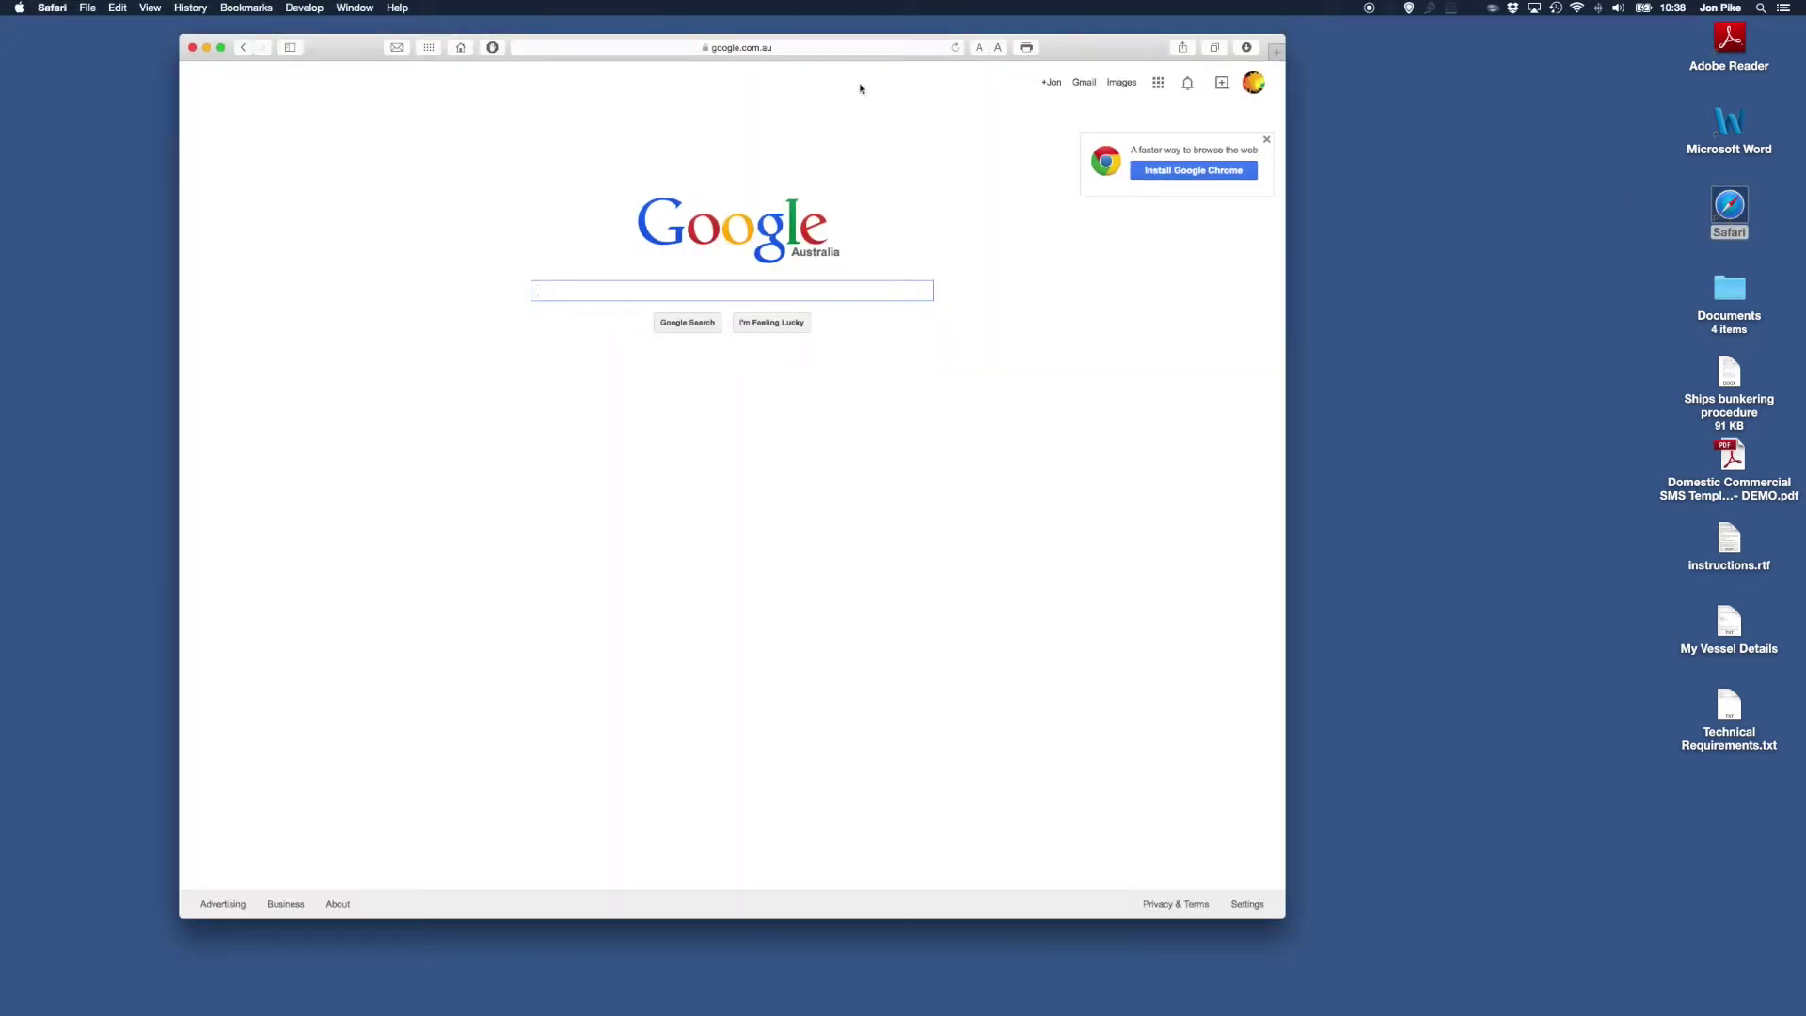
left_click(763, 52)
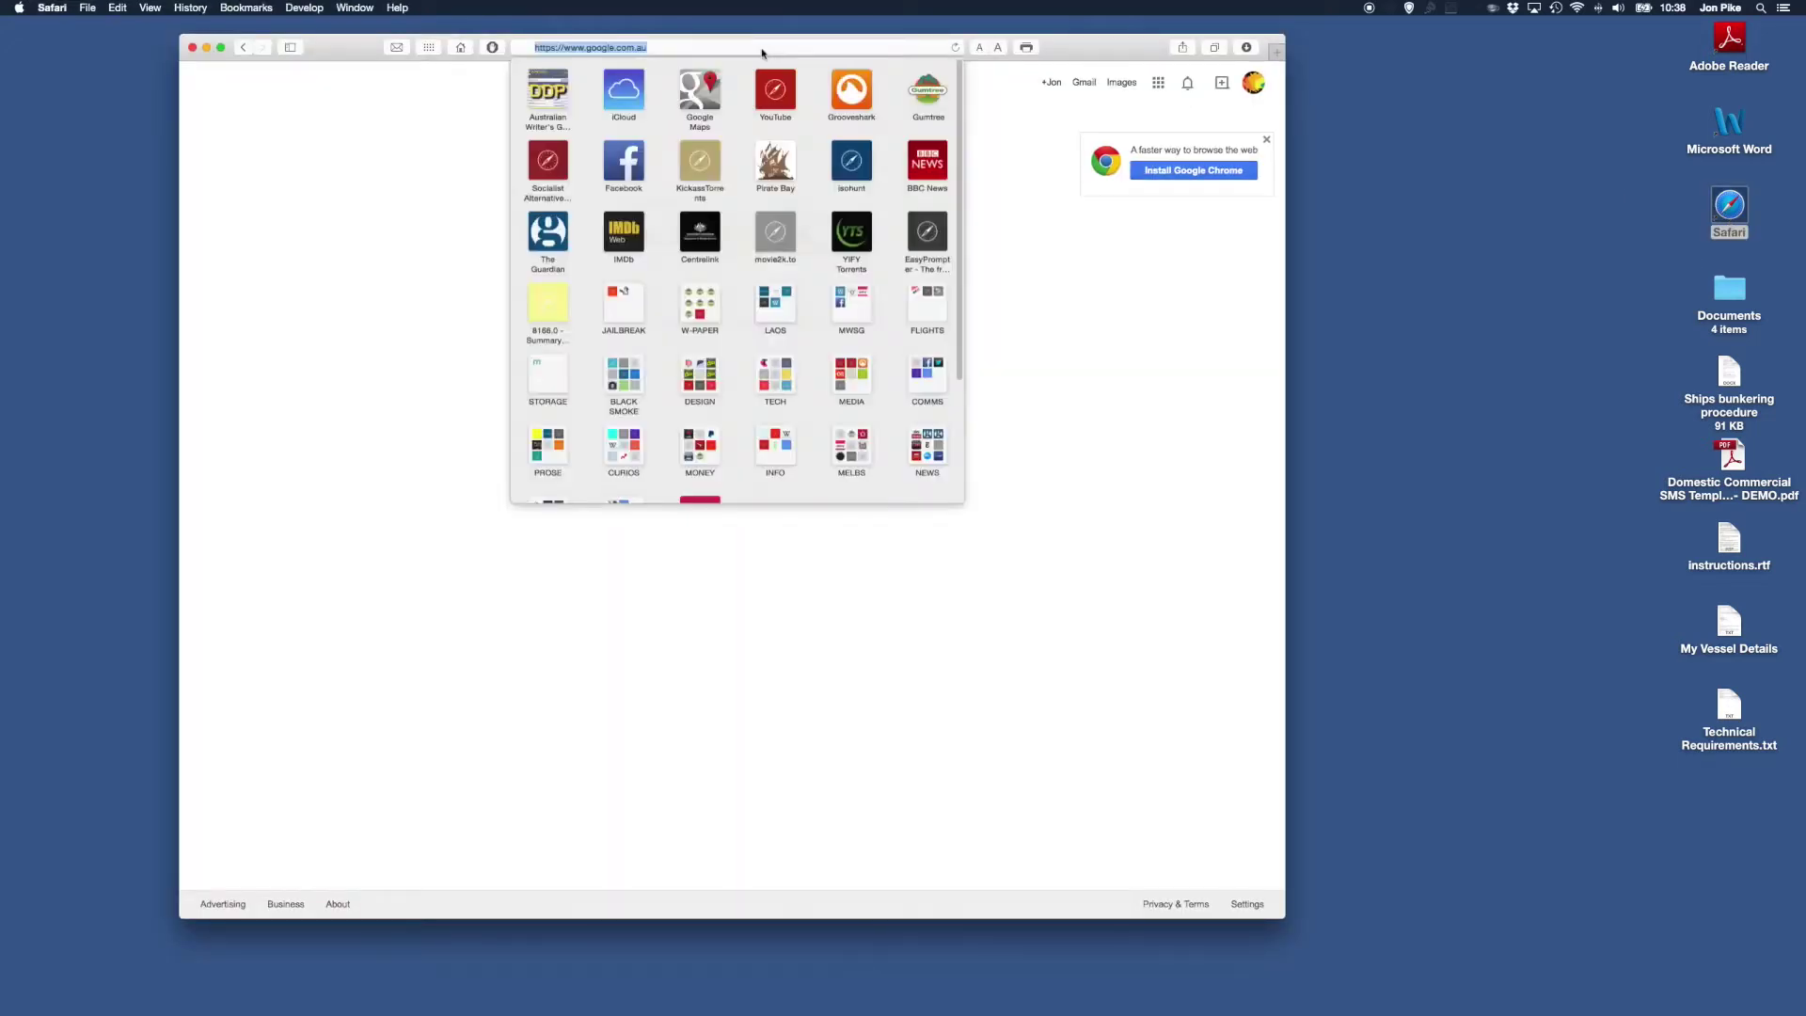
type("ge")
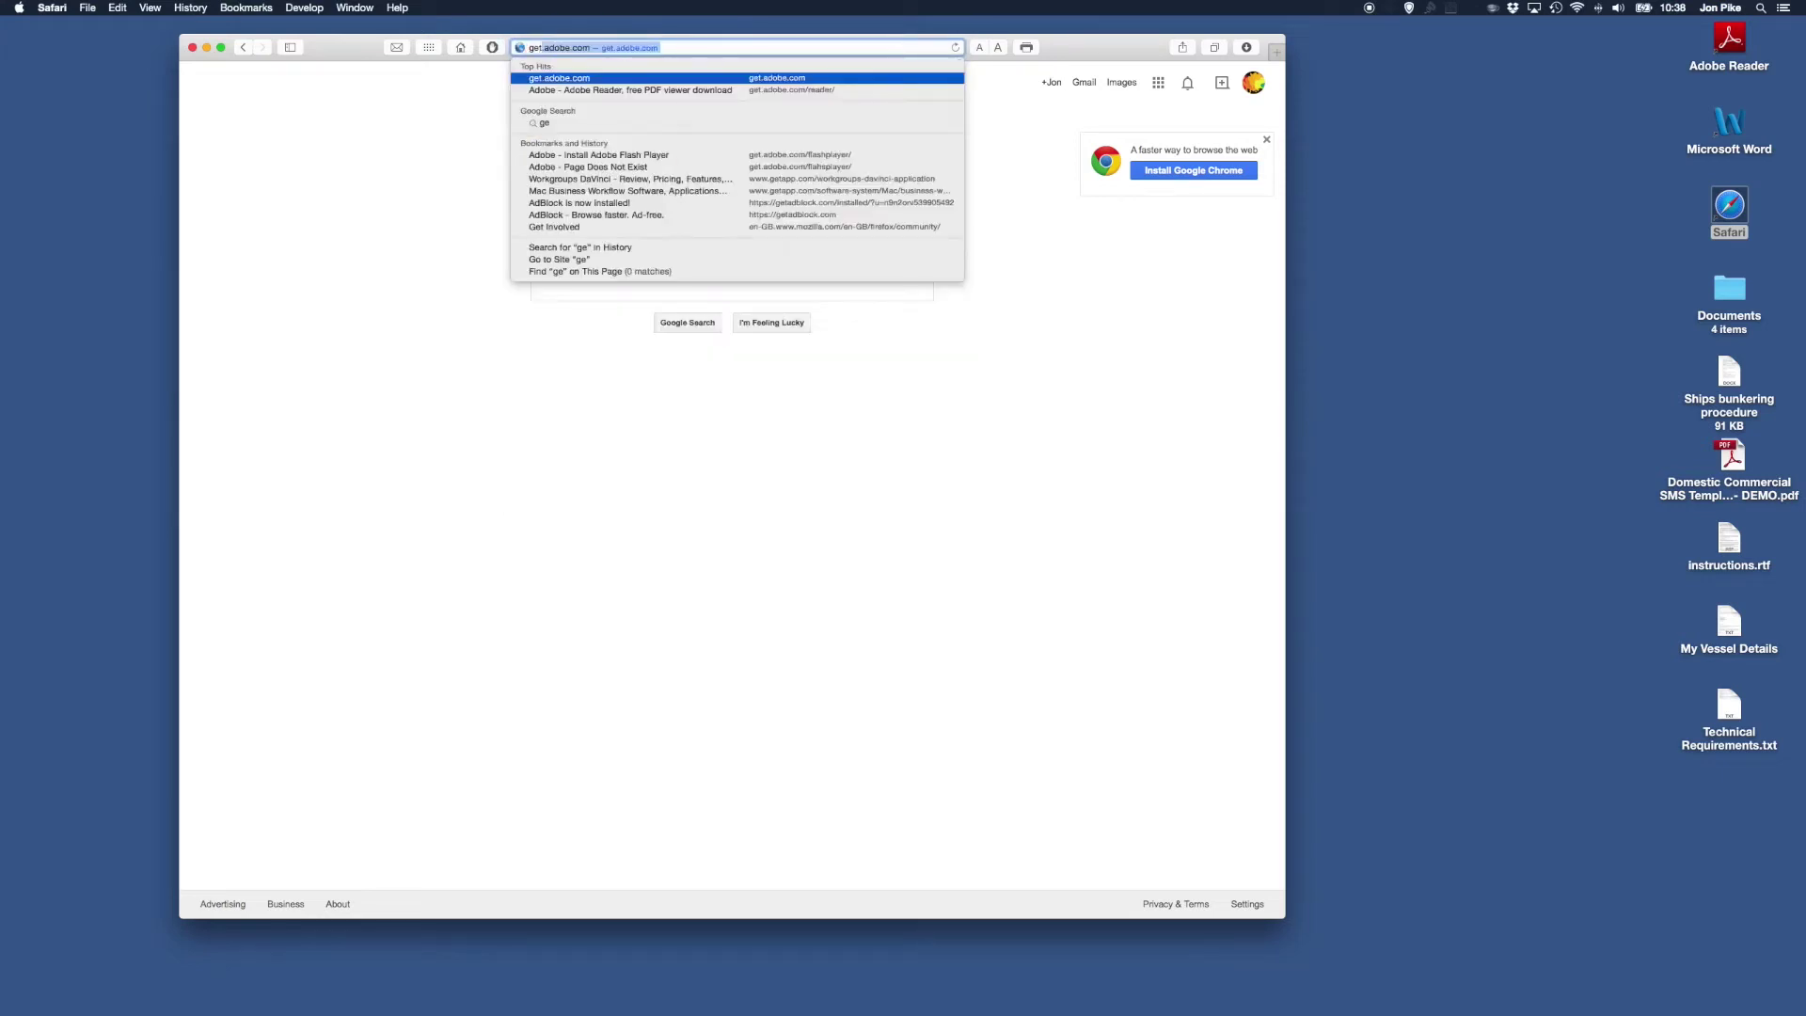
type("t.adobe.com")
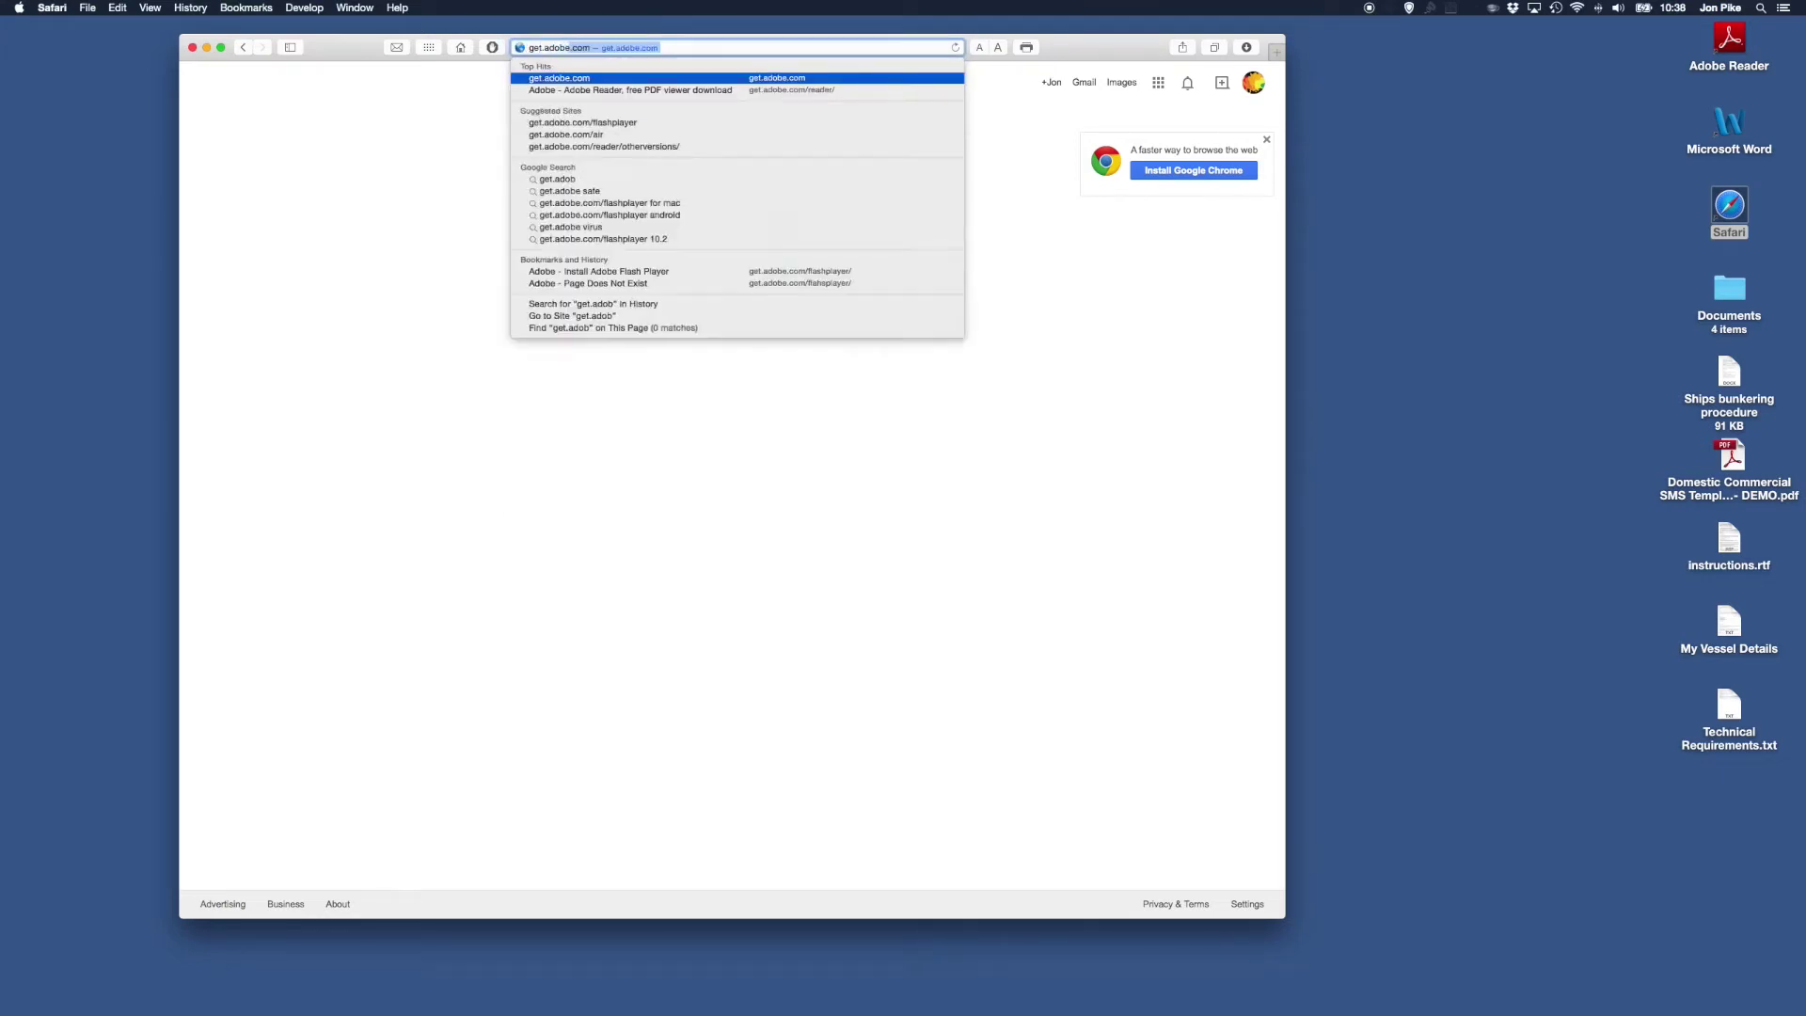
type("/reader/")
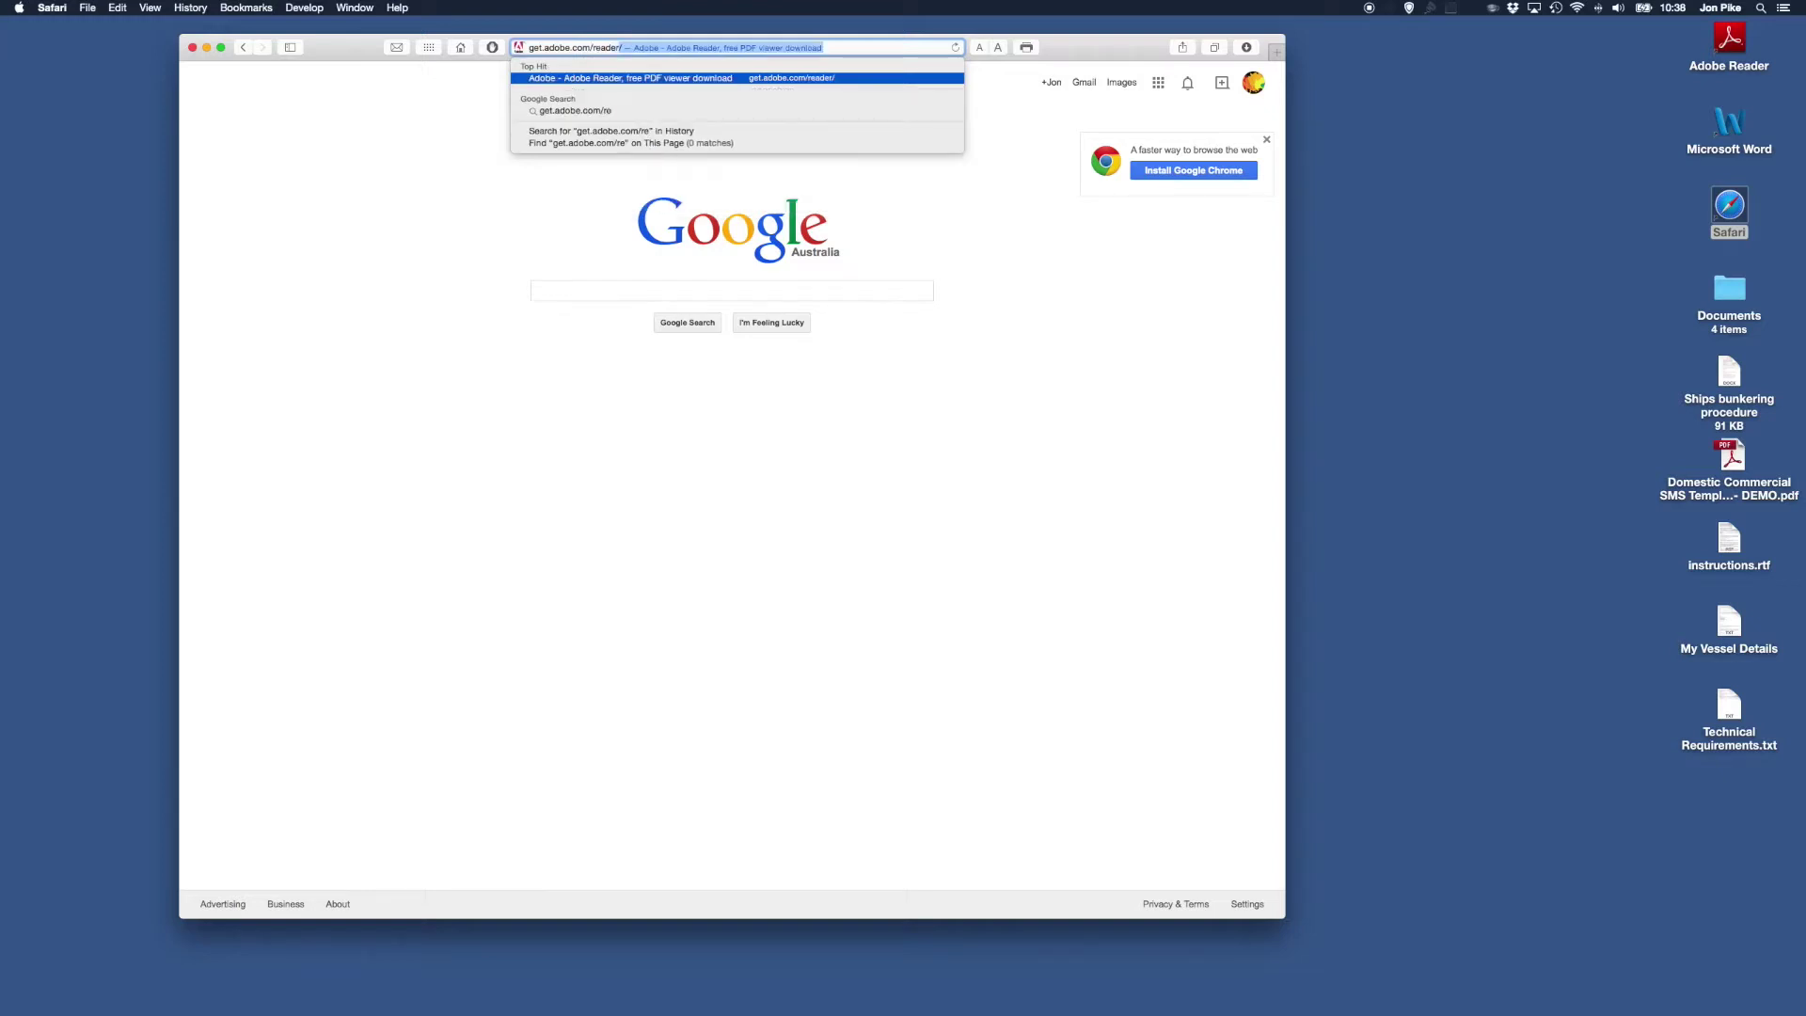
key("Return")
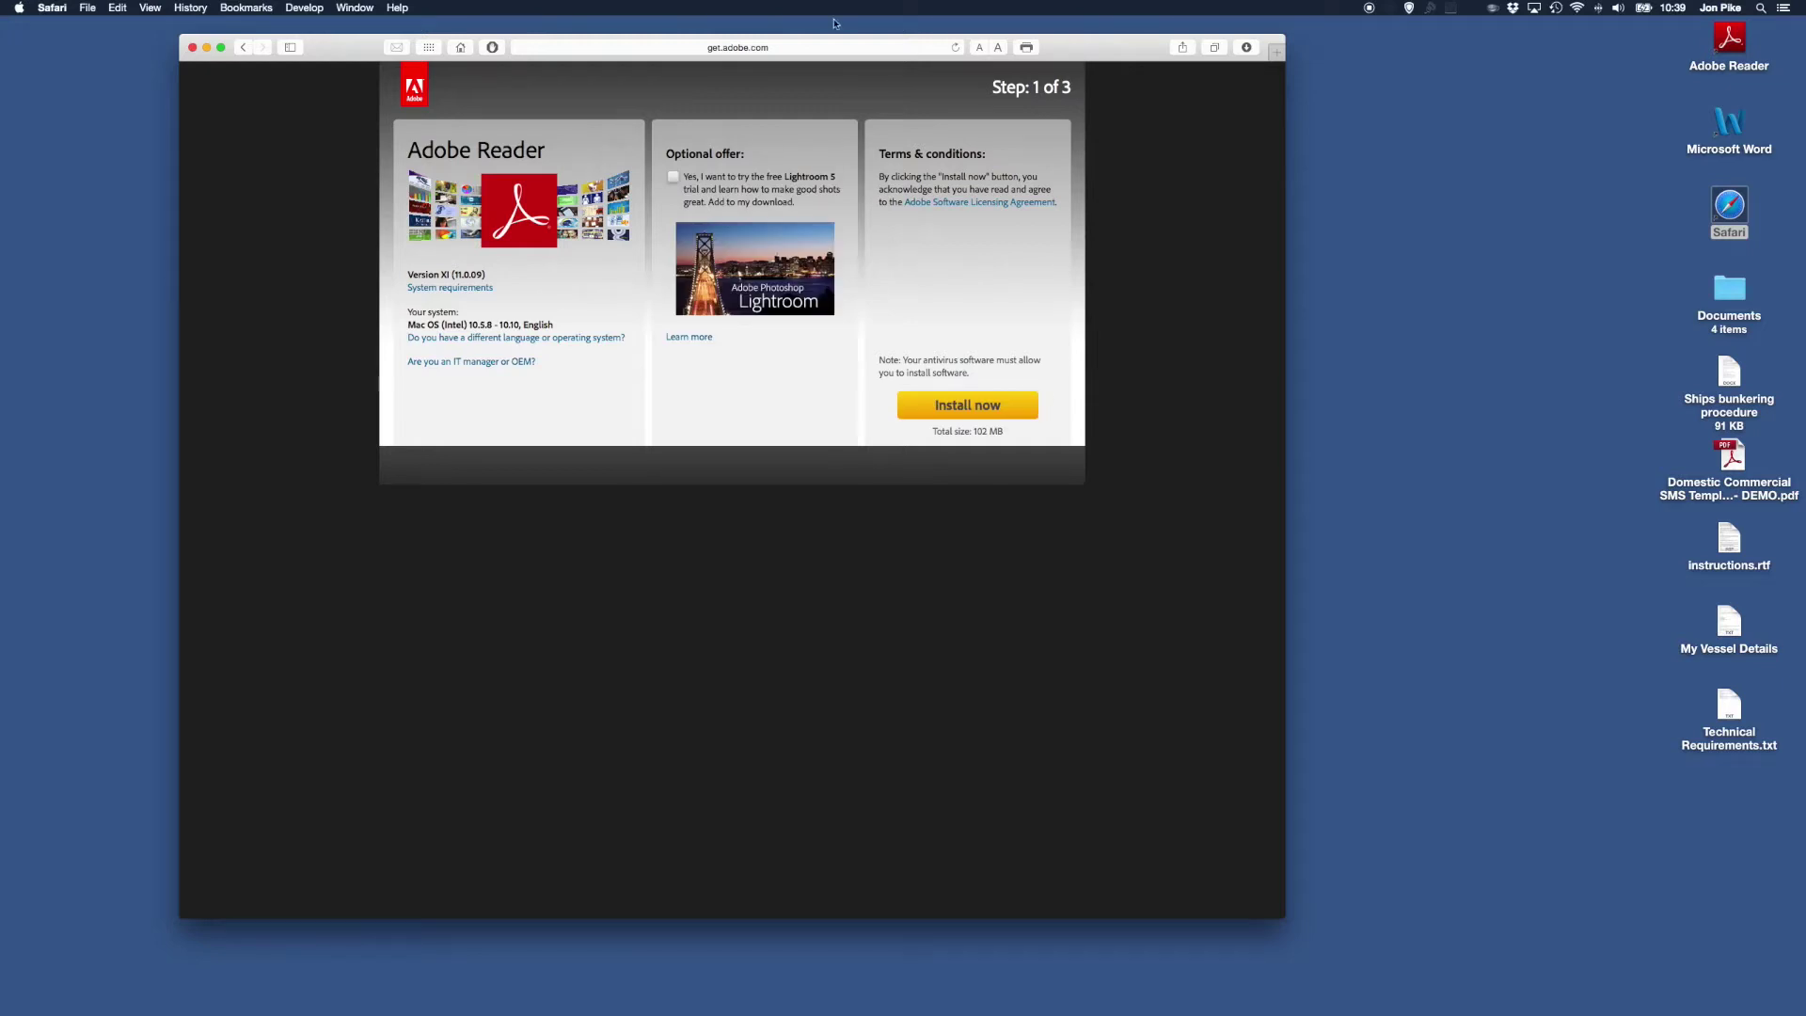
Step: Load the Adobe Flash Player download page at get.adobe.com/flashplayer, and minimise the browser window
left_click(812, 48)
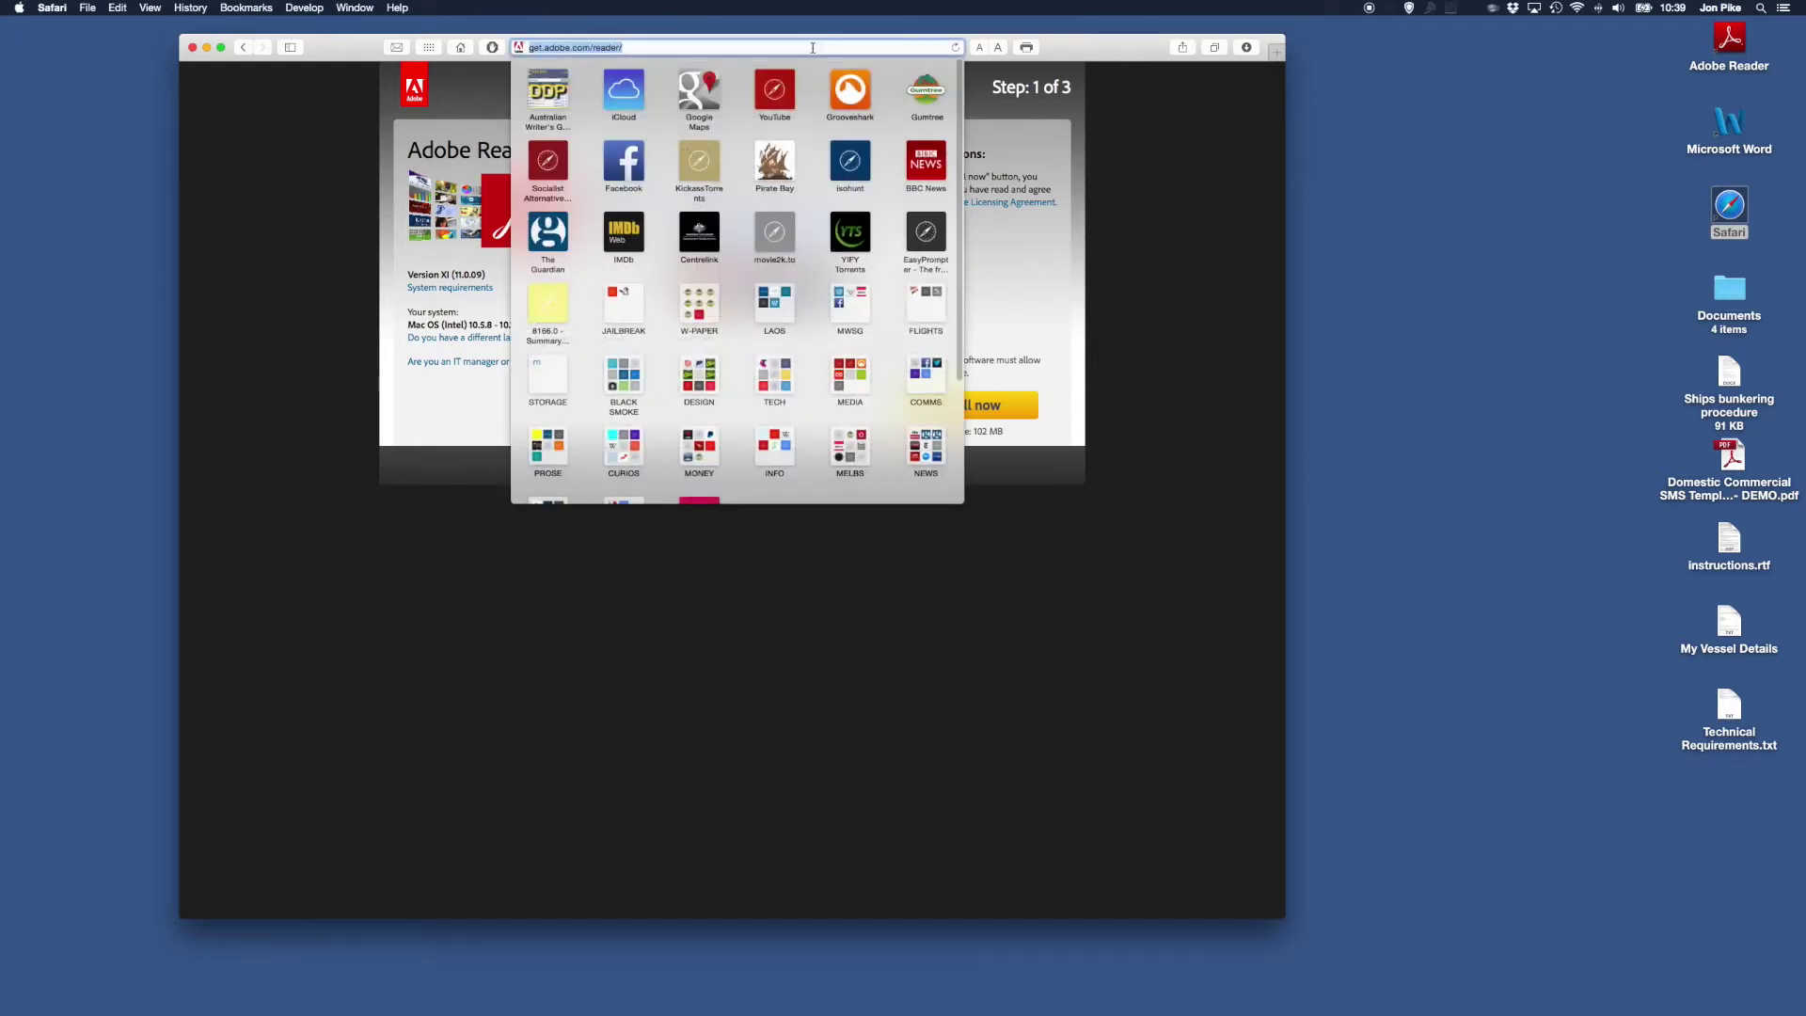
type("get.adobe.com/flashplay")
key("Return")
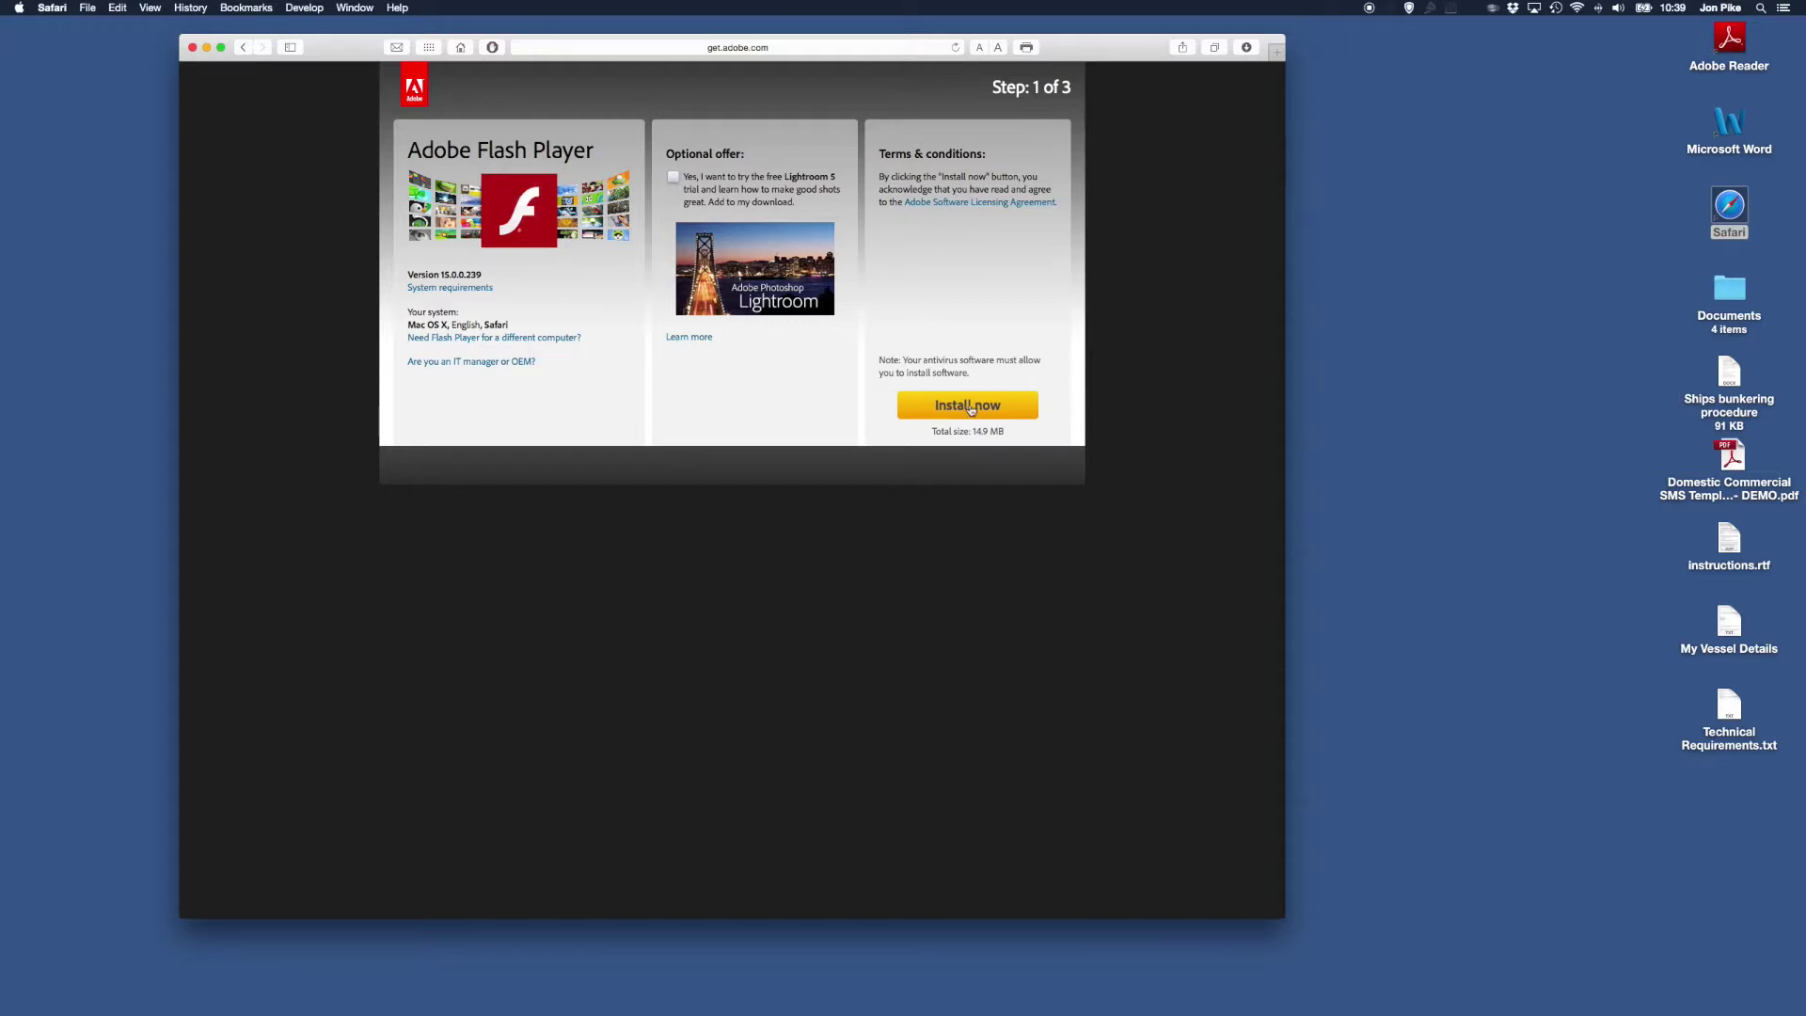
left_click(207, 49)
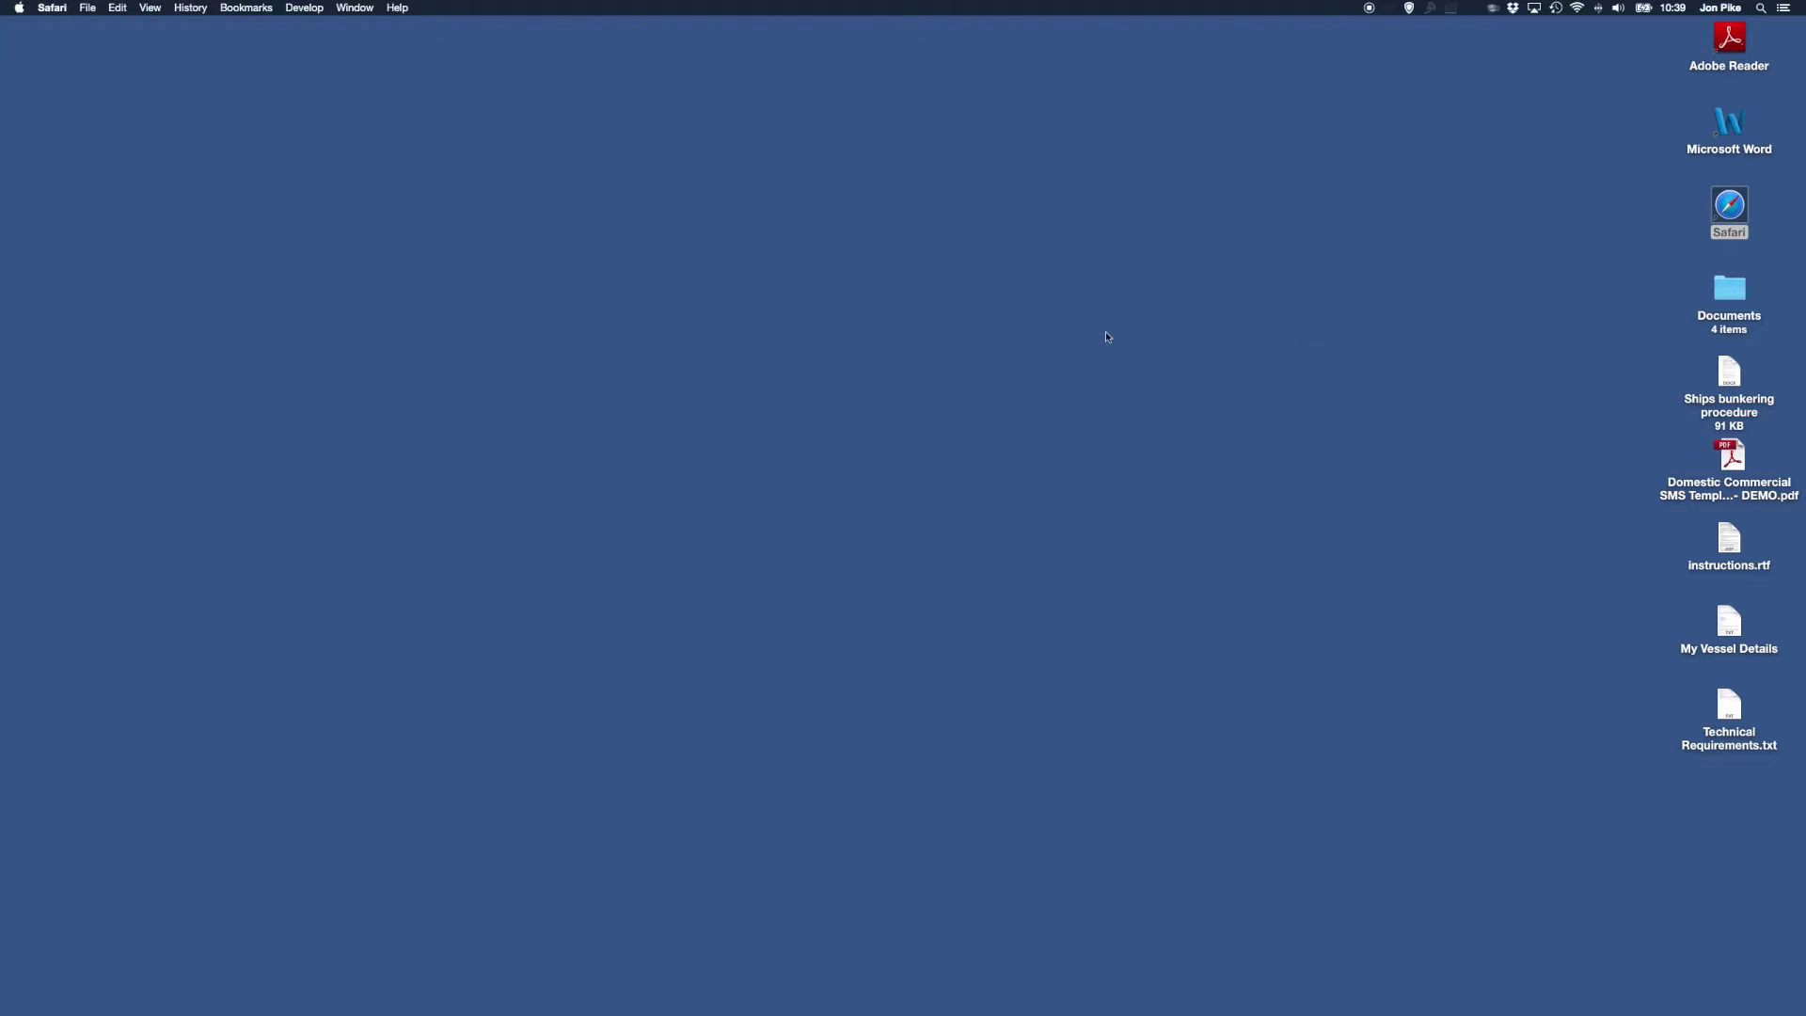
Step: Open the Domestic Commercial SMS Template 6-0 - DEMO.pdf file from the desktop with Adobe Reader and dismiss its welcome billboard
left_click(1695, 461)
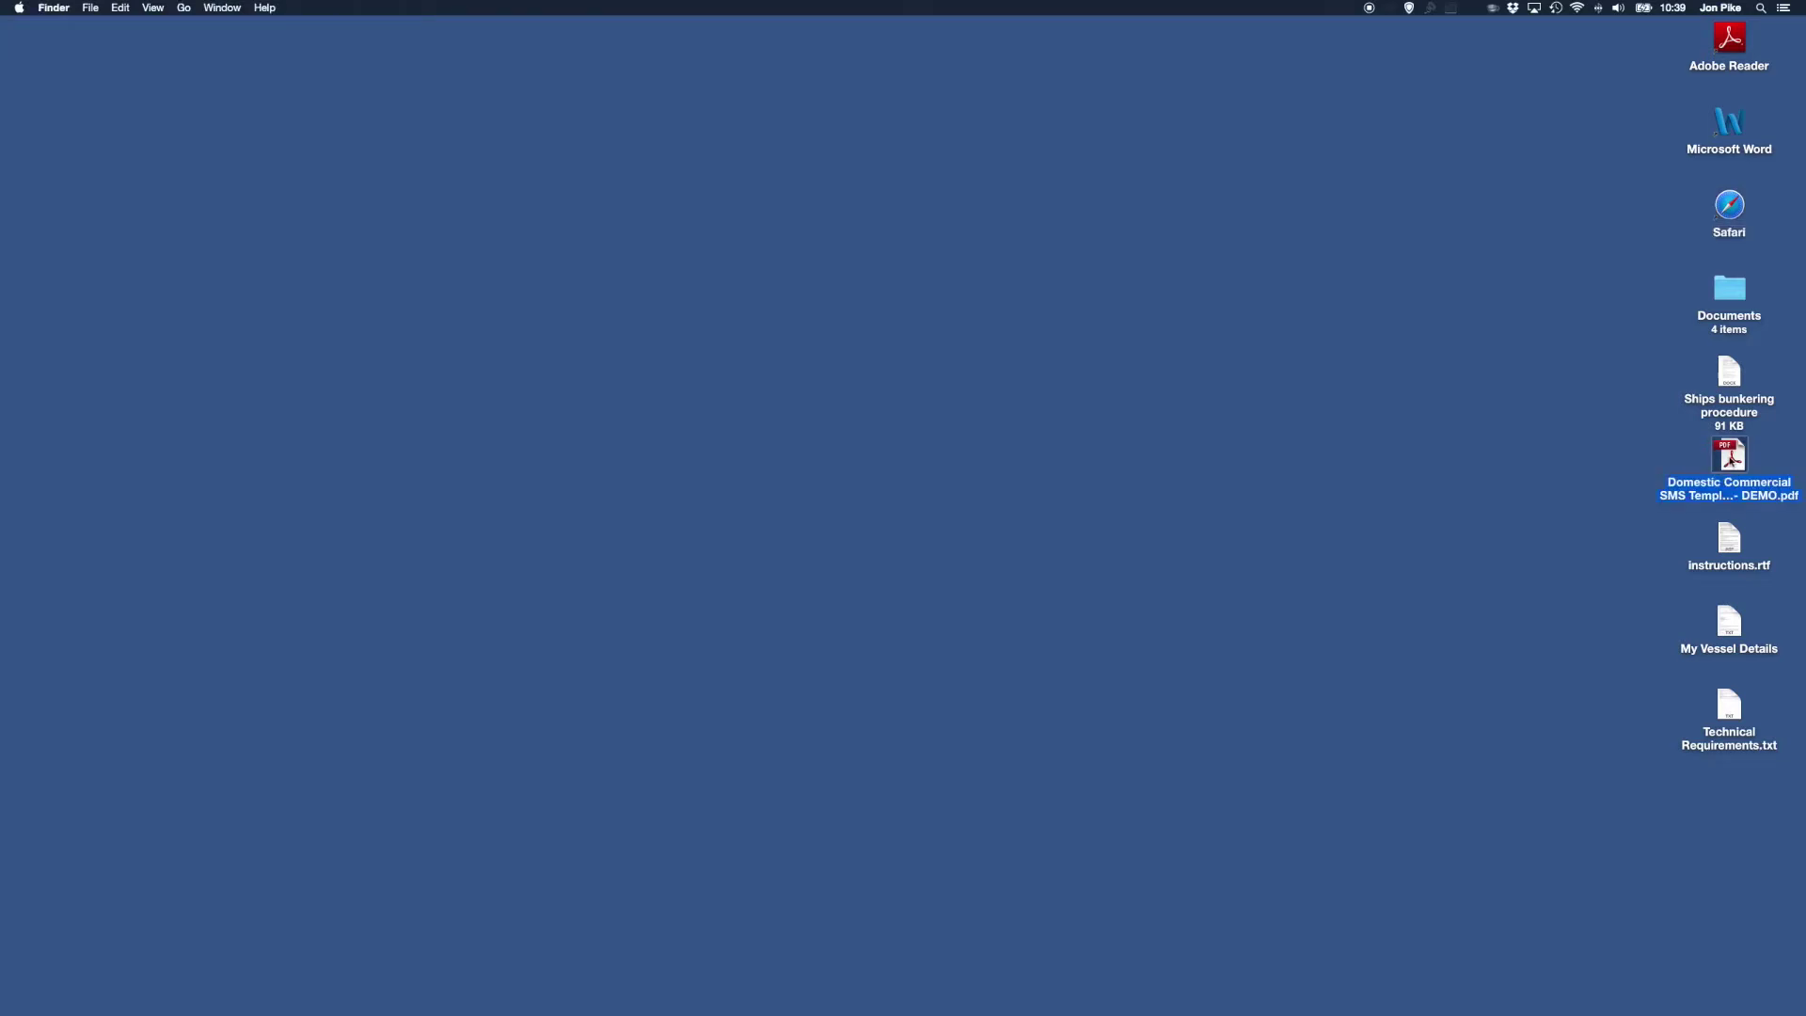
right_click(1732, 460)
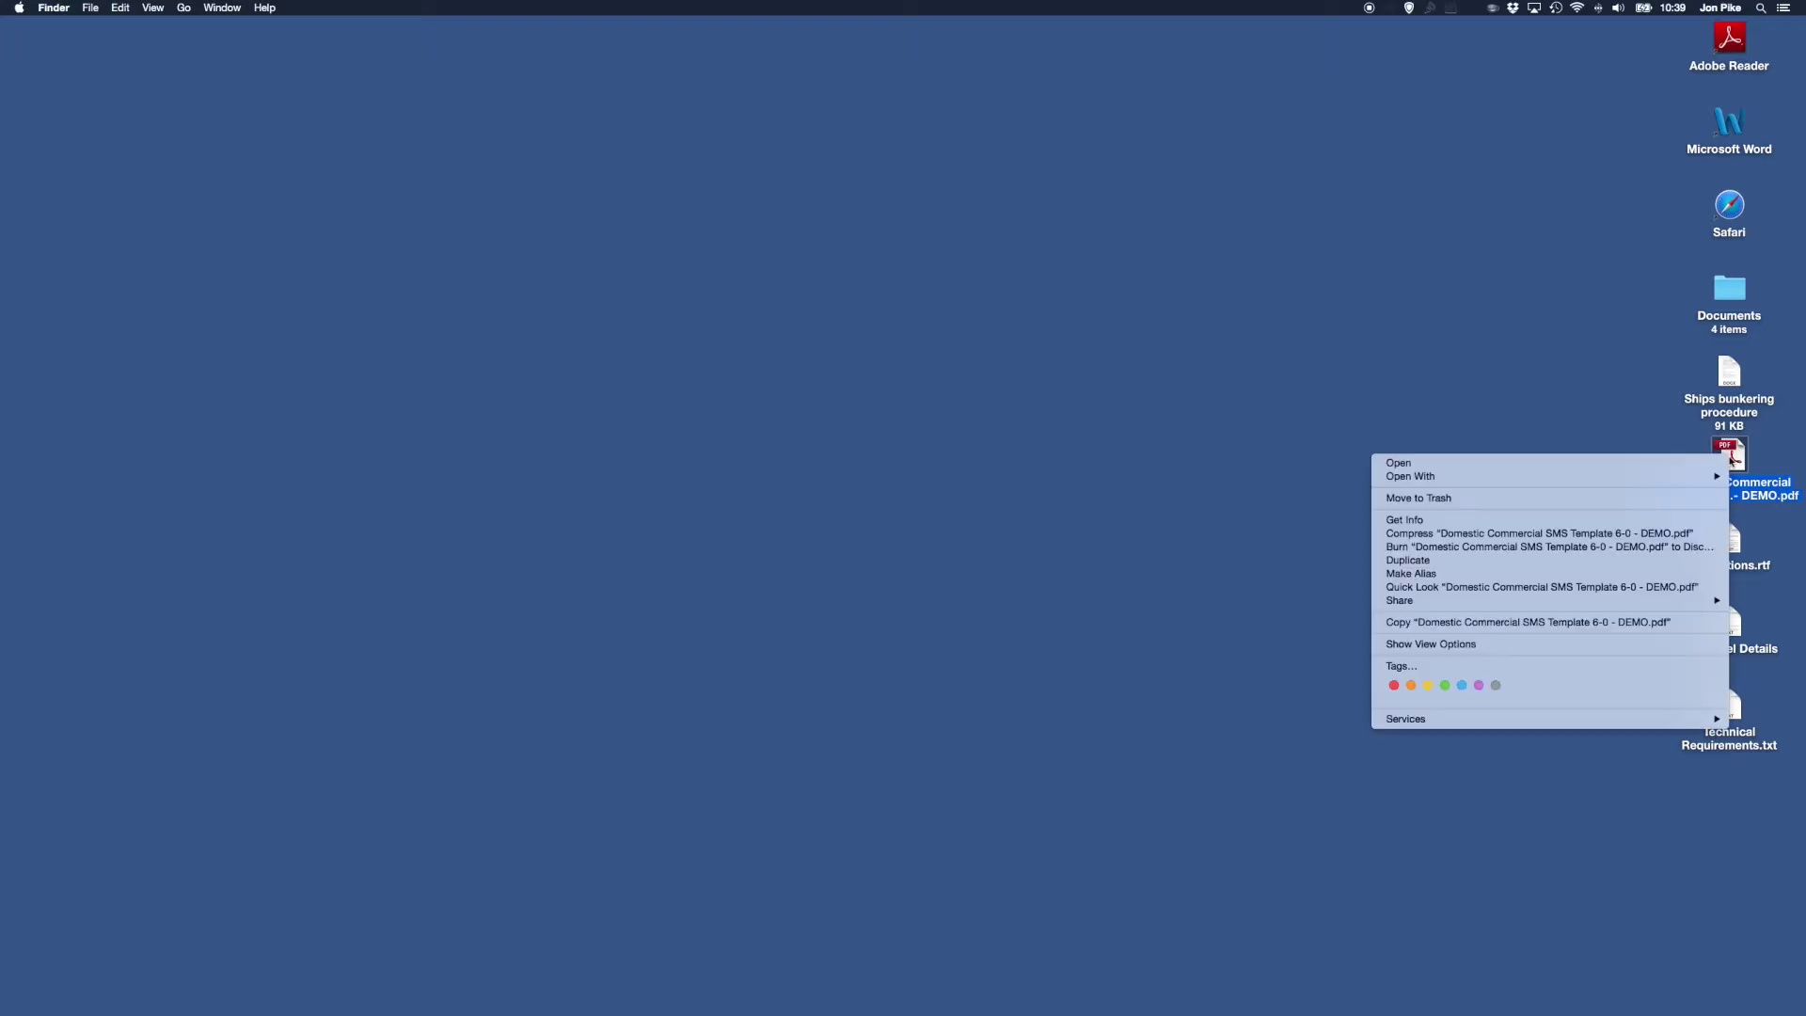
mouse_move(1528, 478)
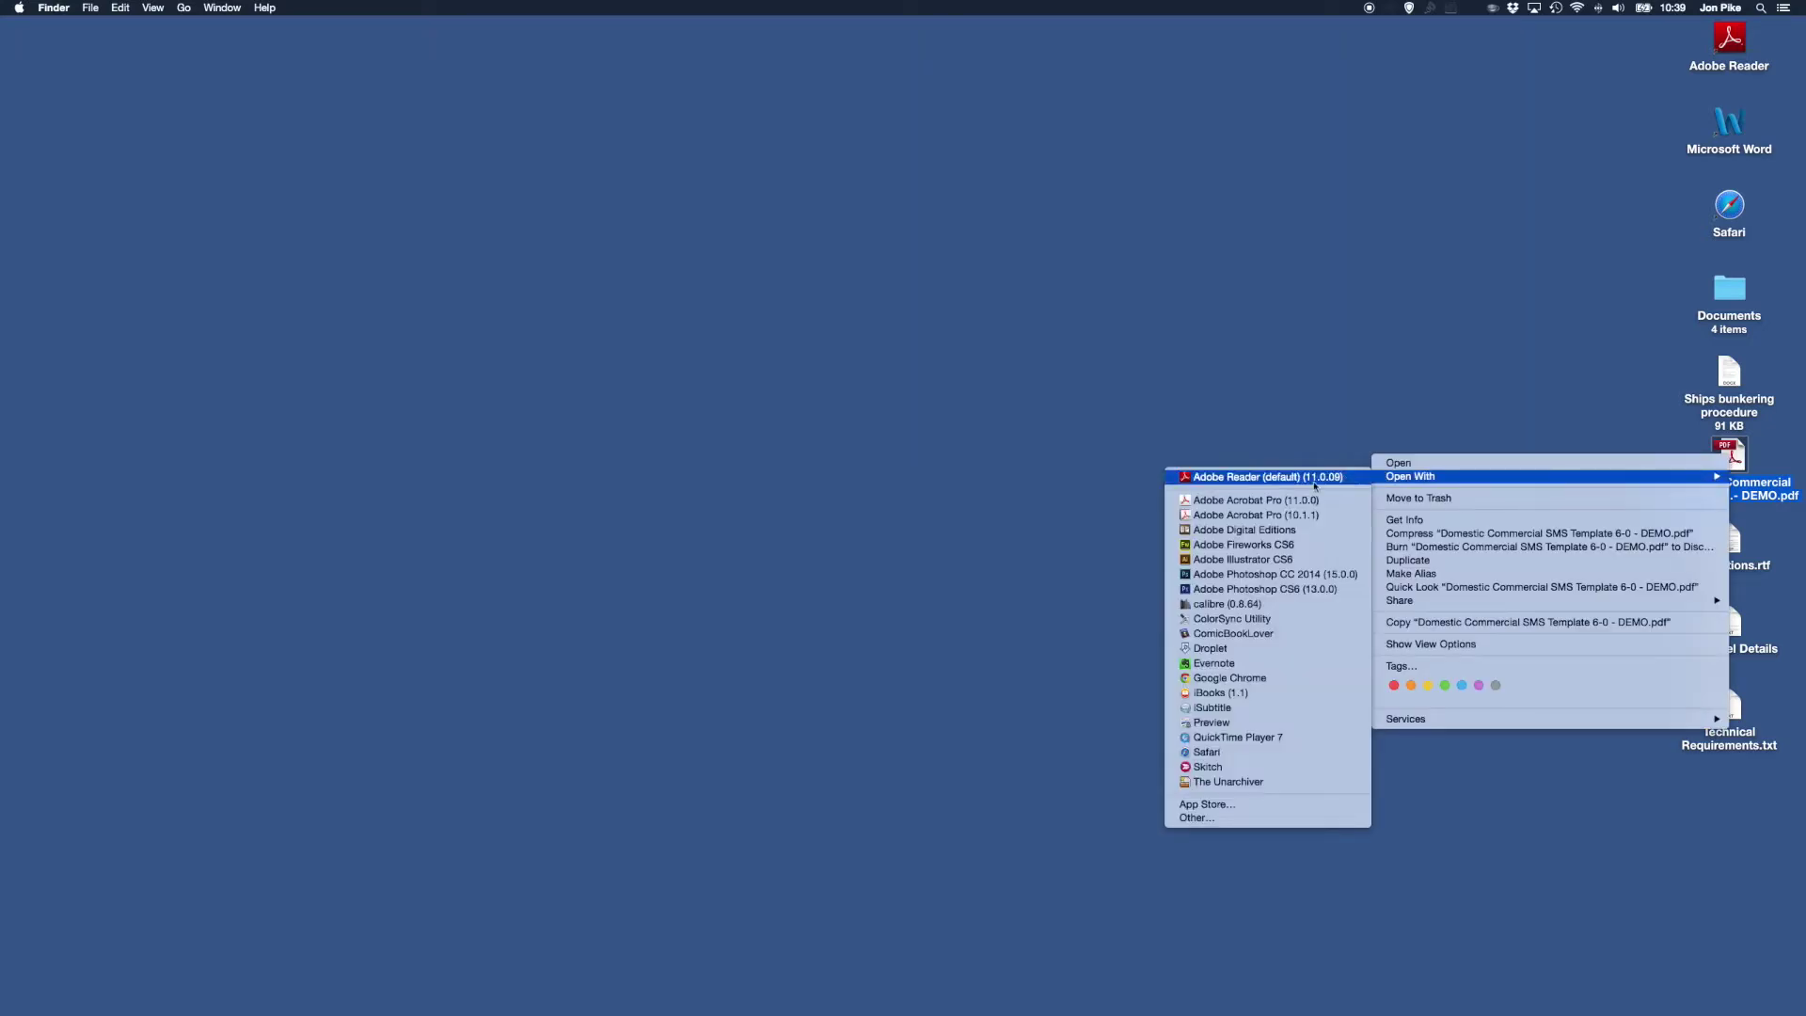
left_click(1315, 480)
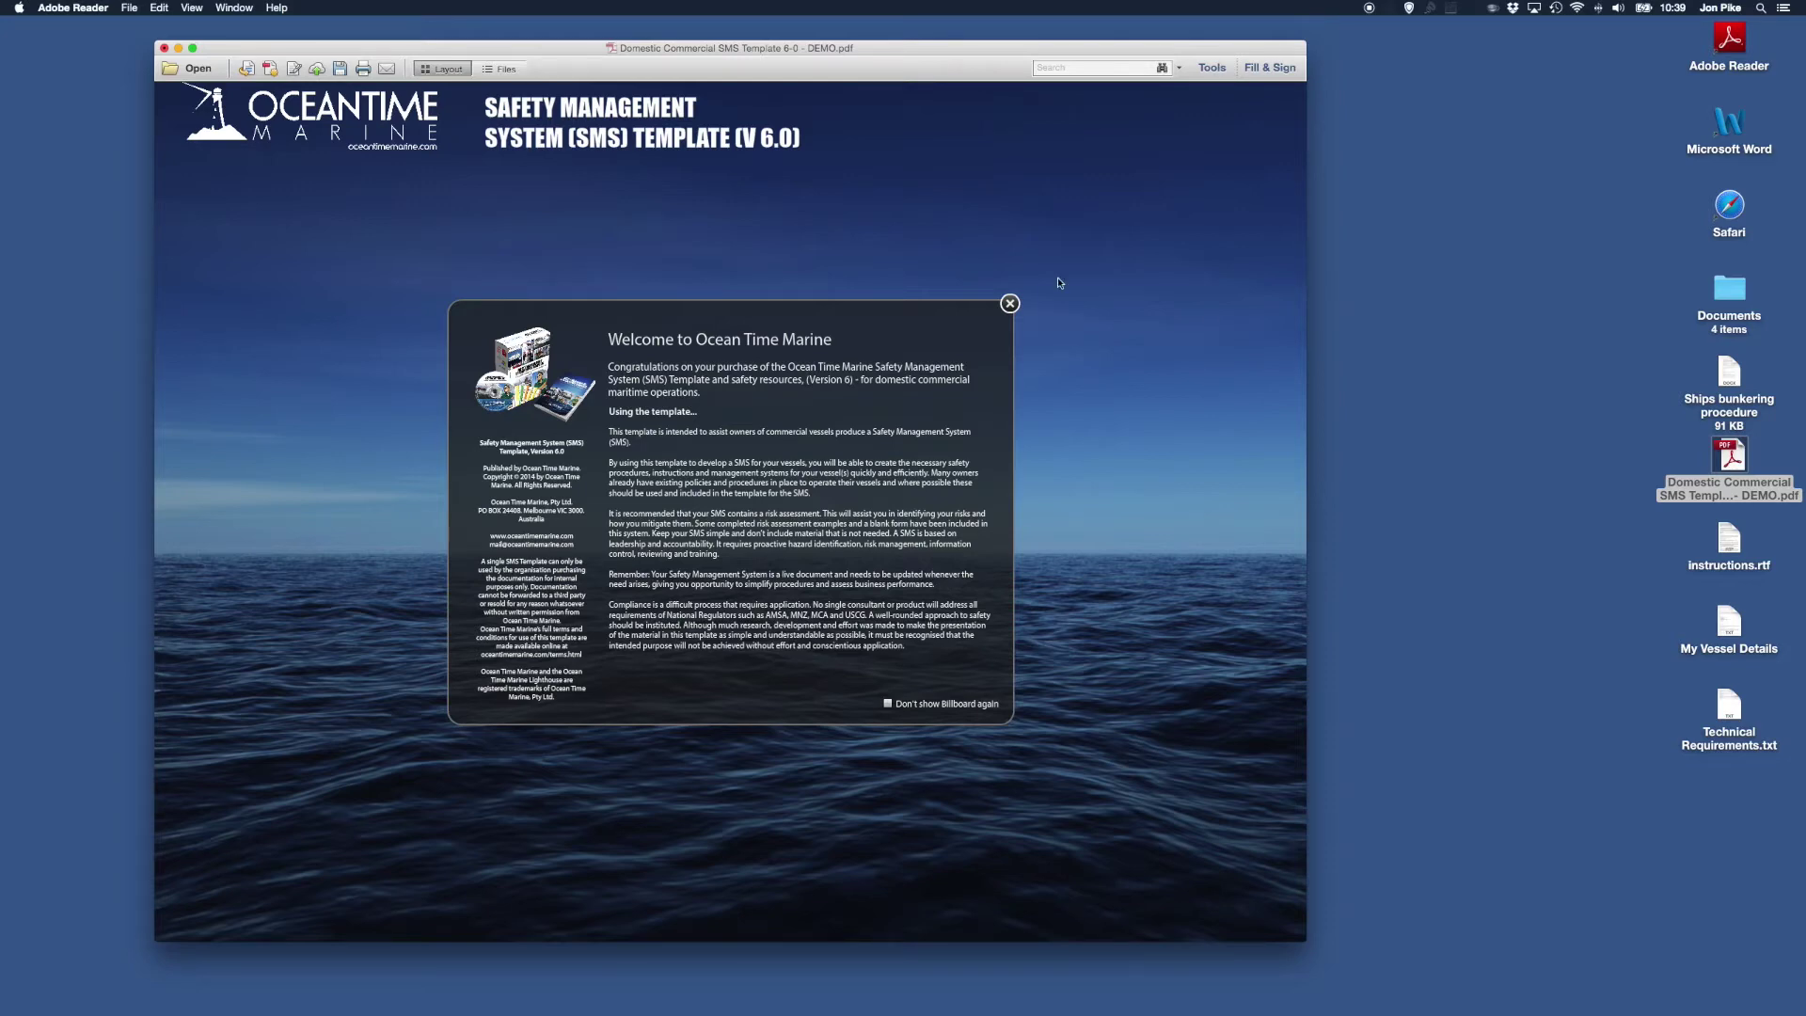
left_click(1011, 304)
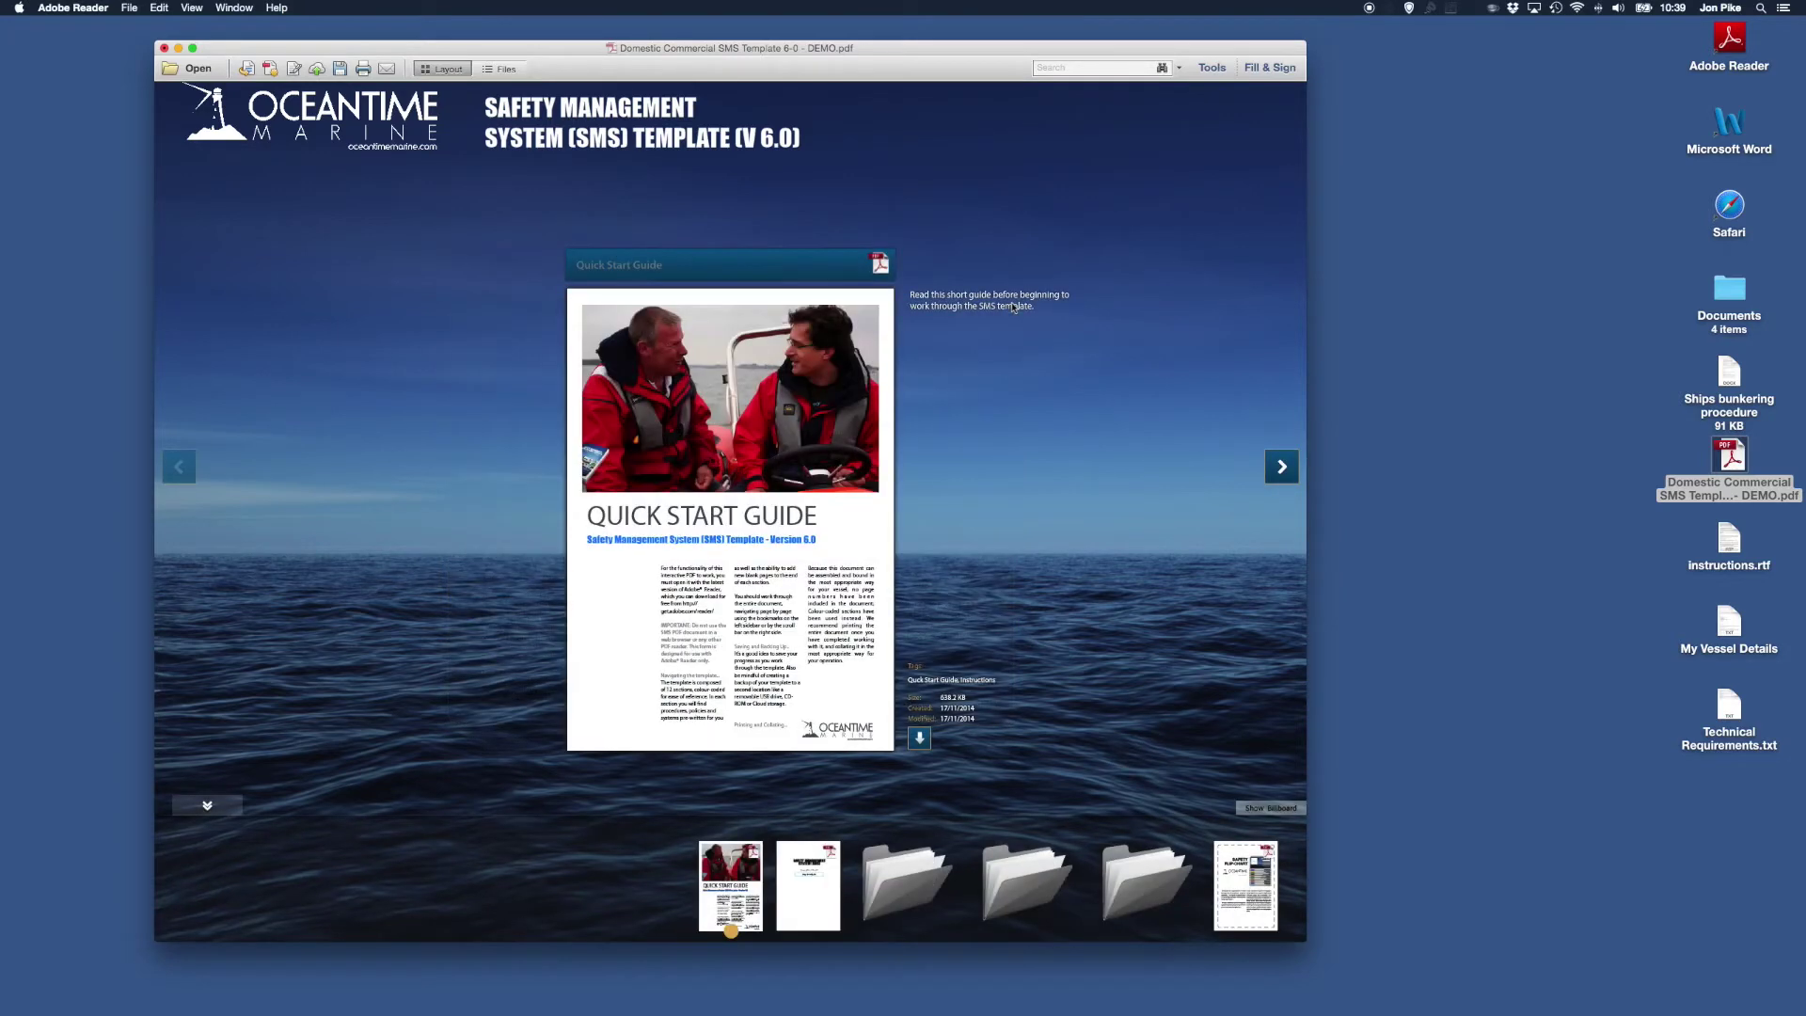
Step: Preview the Quick Start Guide in the PDF portfolio and close the preview
left_click(779, 392)
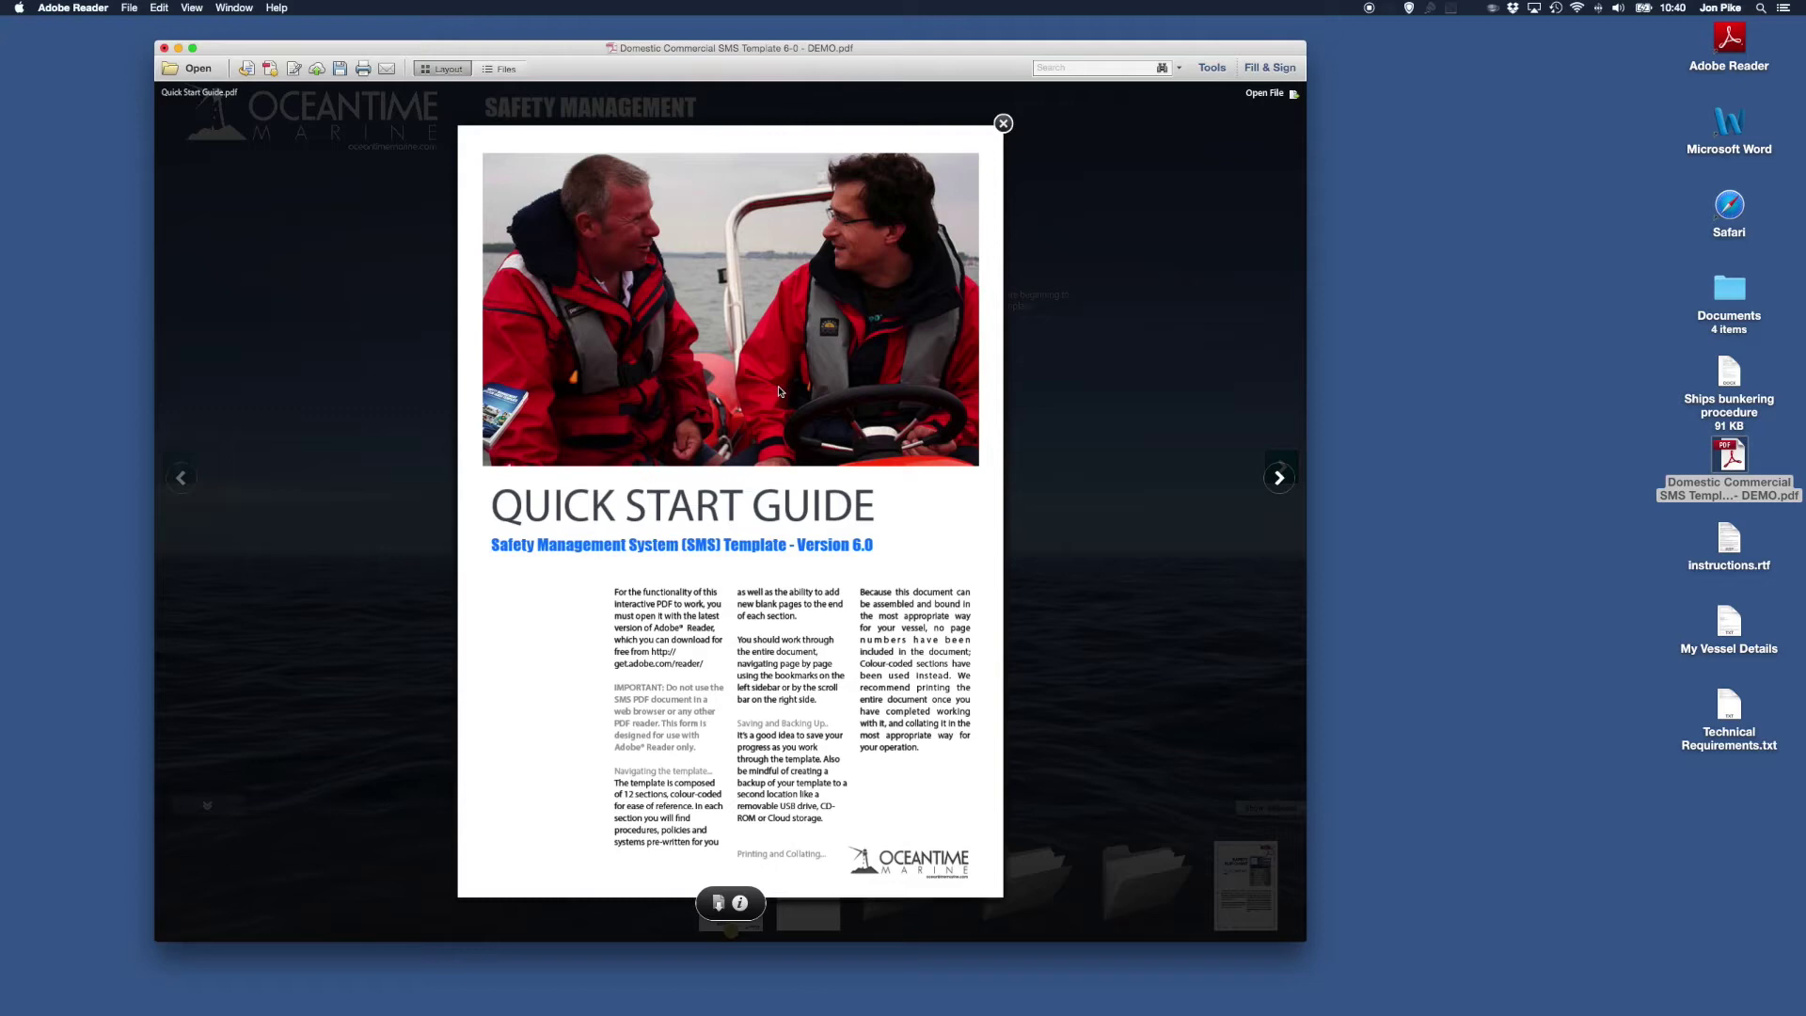
left_click(1004, 124)
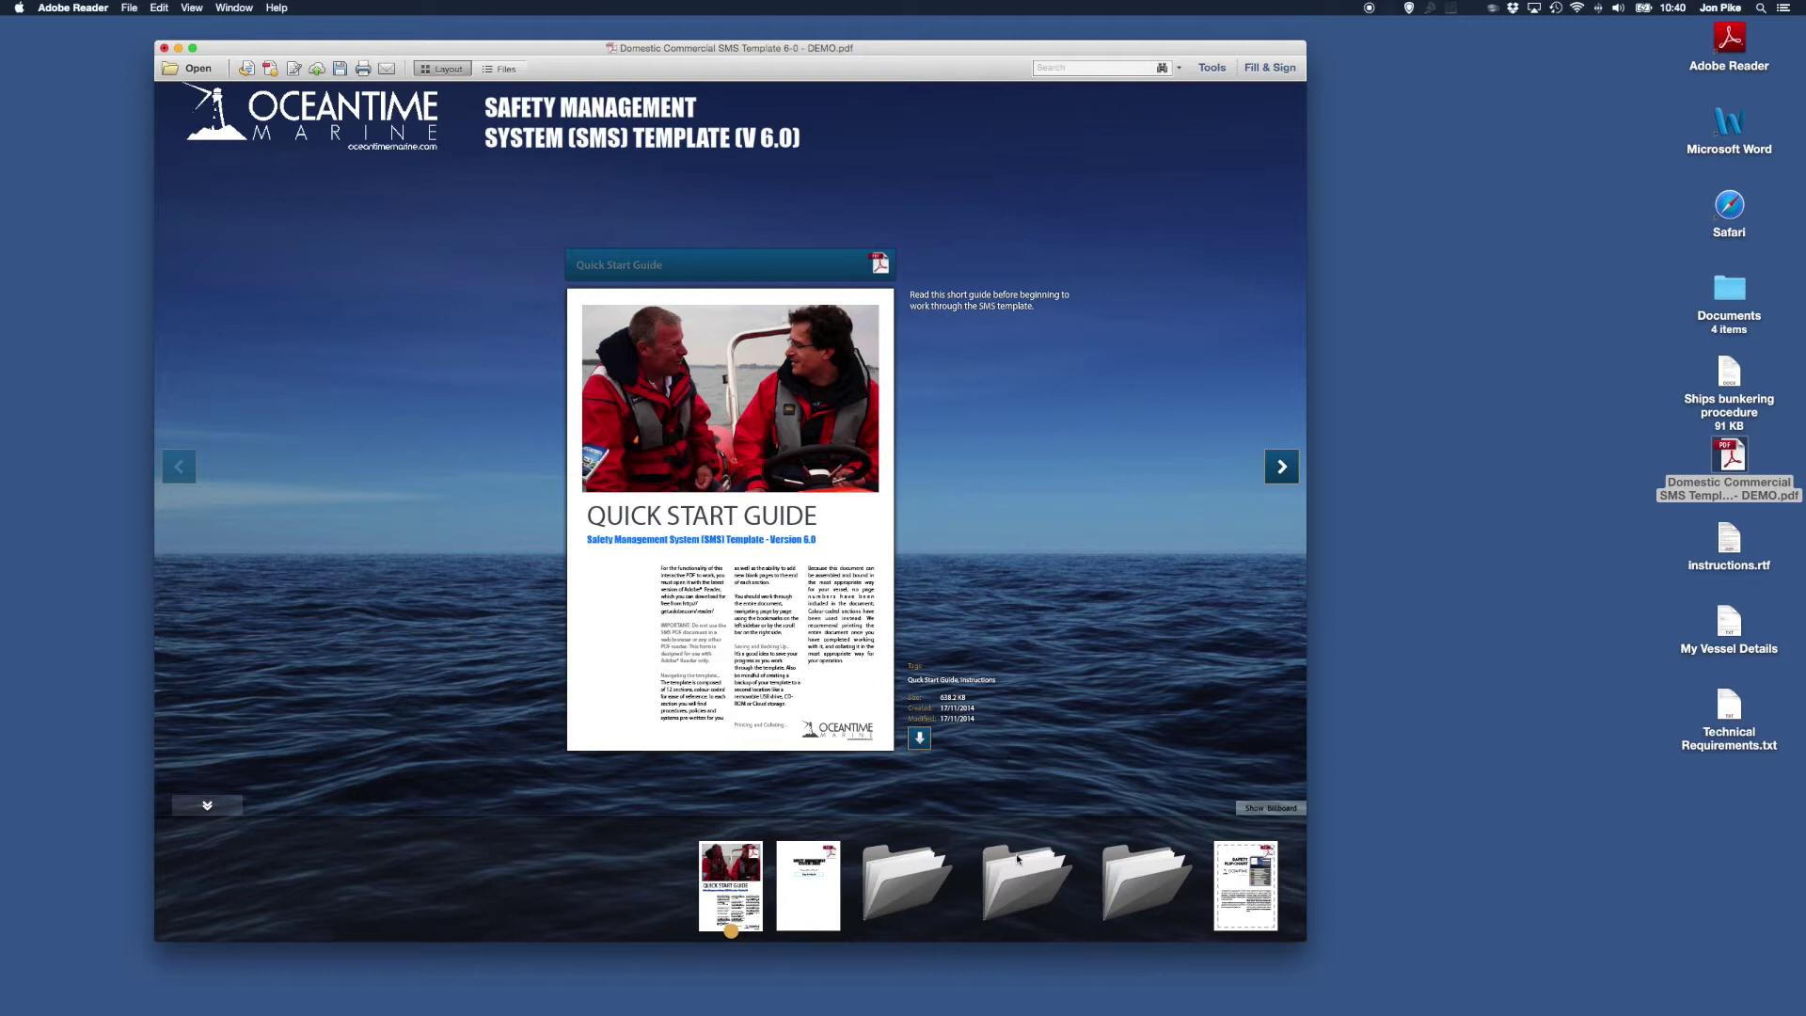
Step: Open Domestic Commercial SMS Template 6-0.pdf from the portfolio in its own window and collapse the empty task pane
left_click(1281, 467)
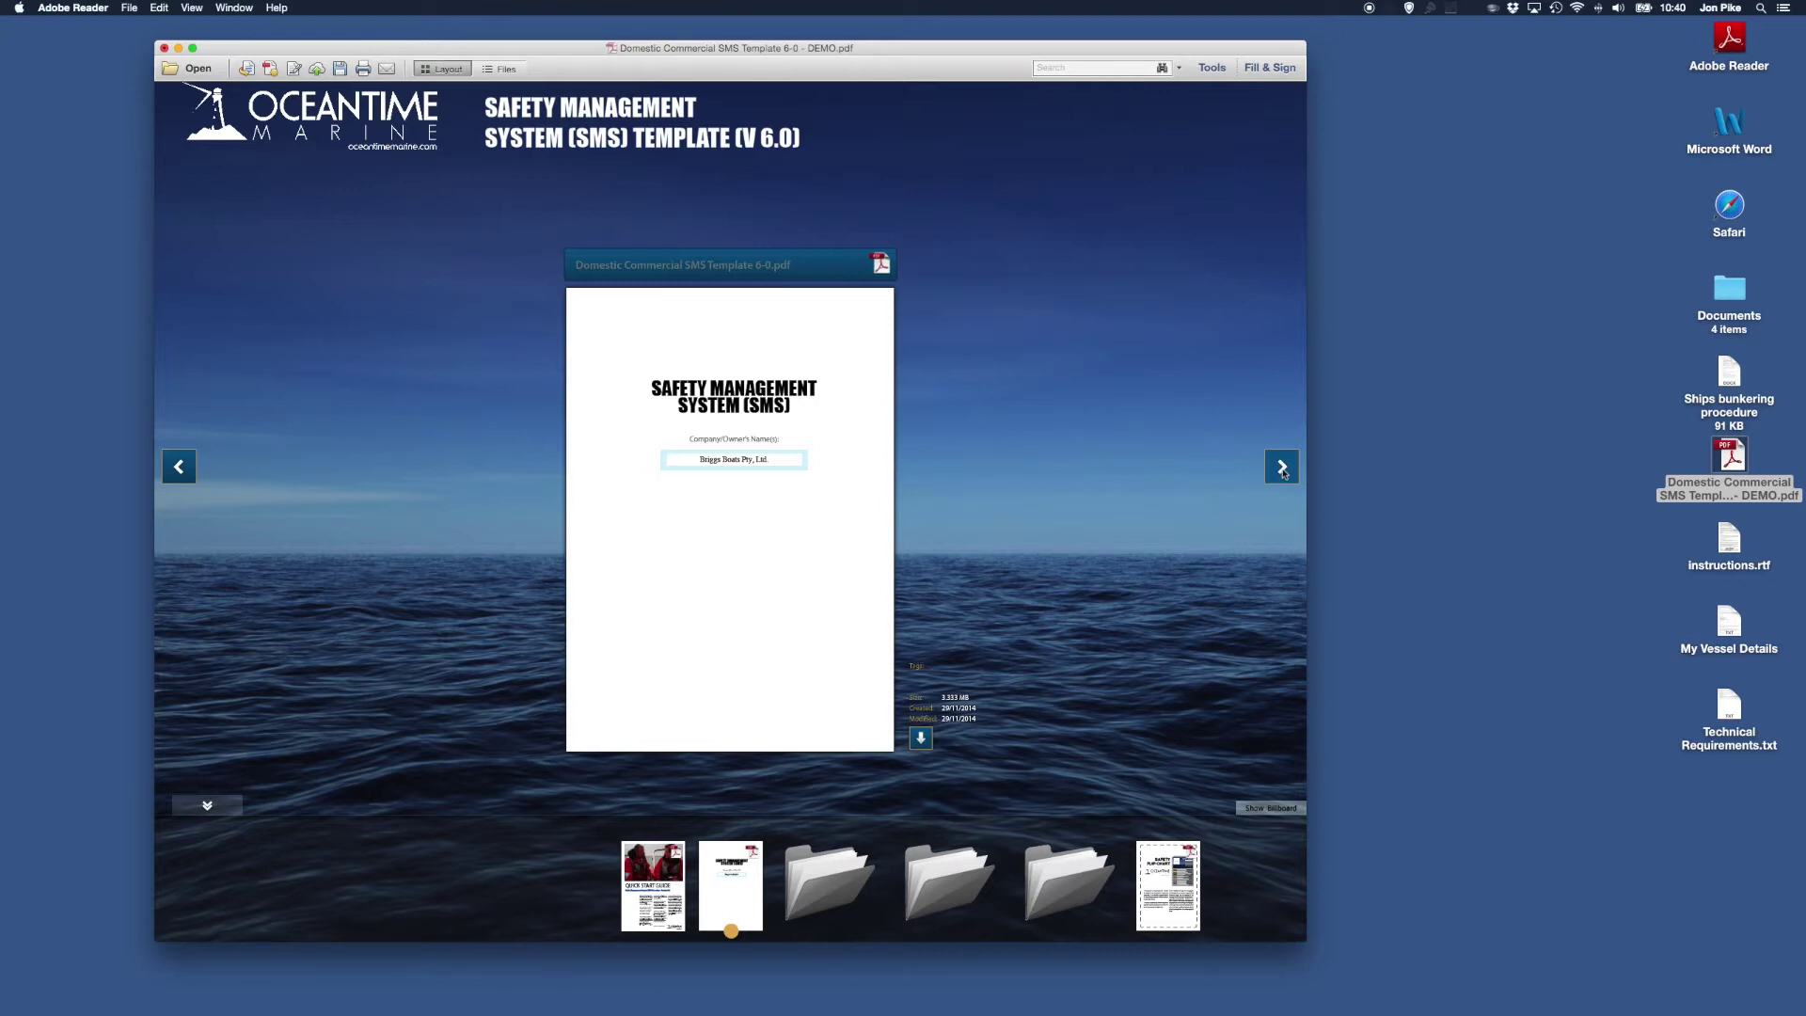
left_click(823, 549)
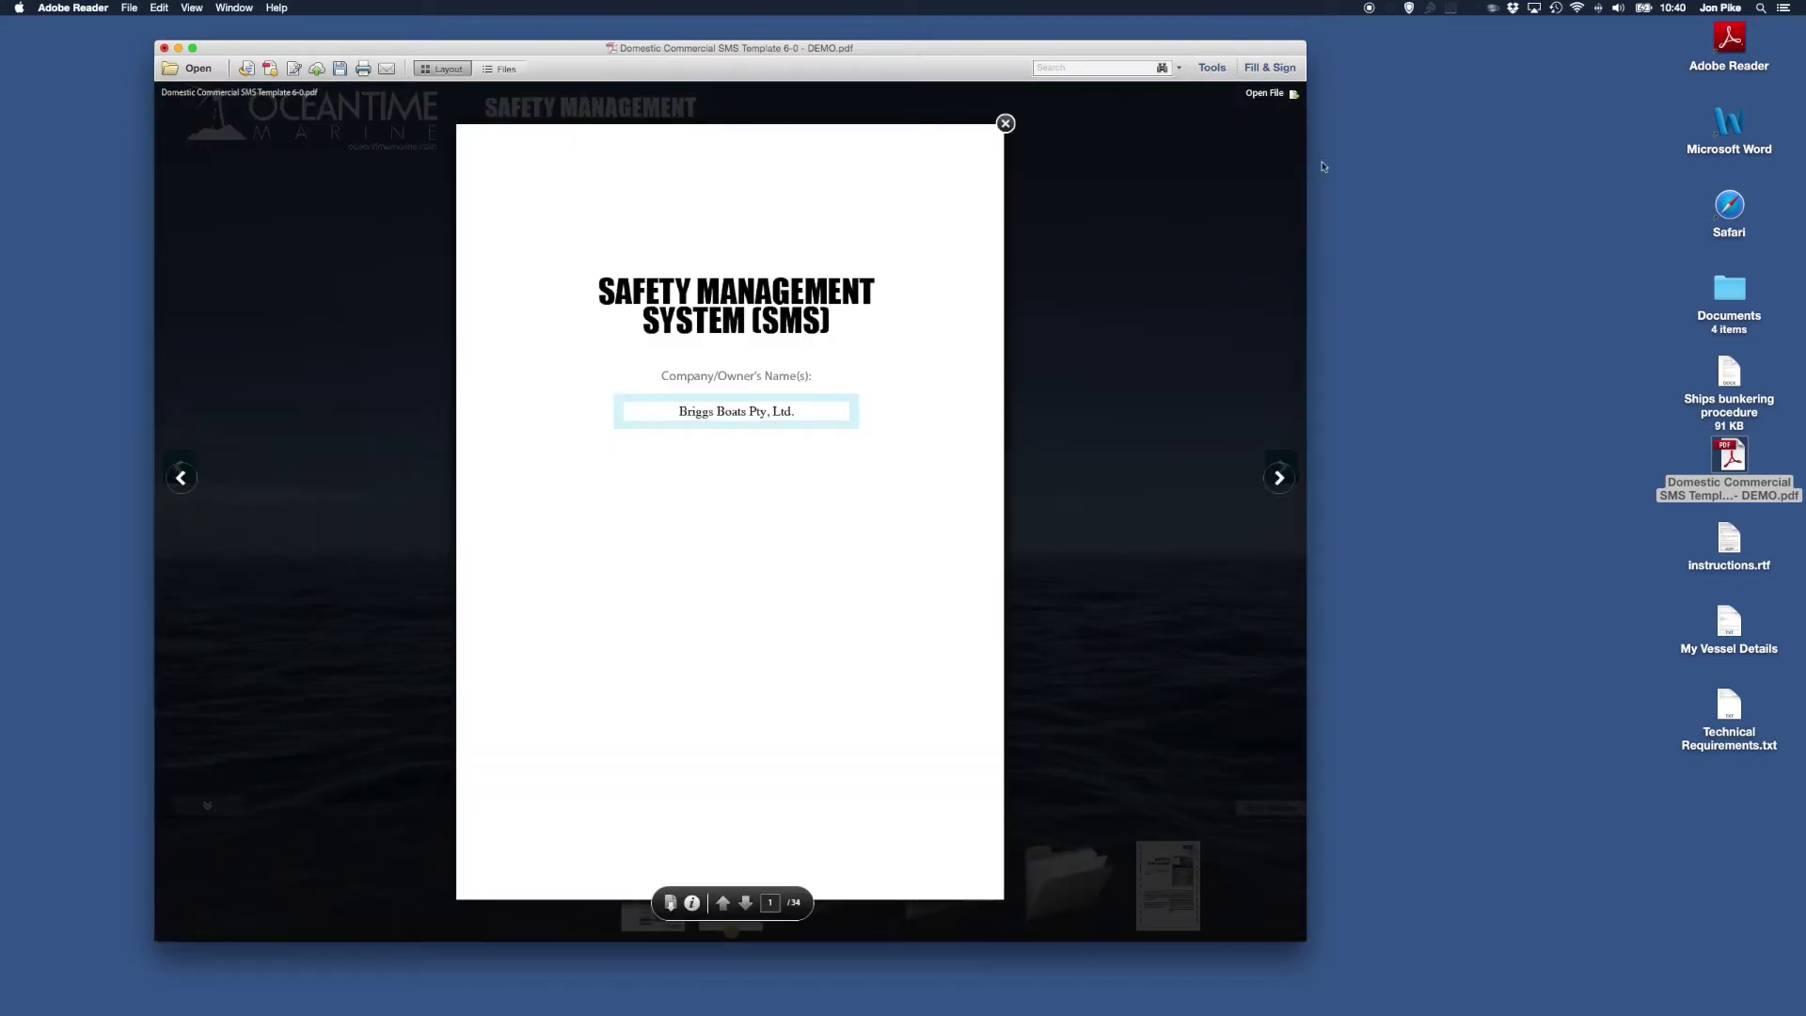
left_click(1266, 95)
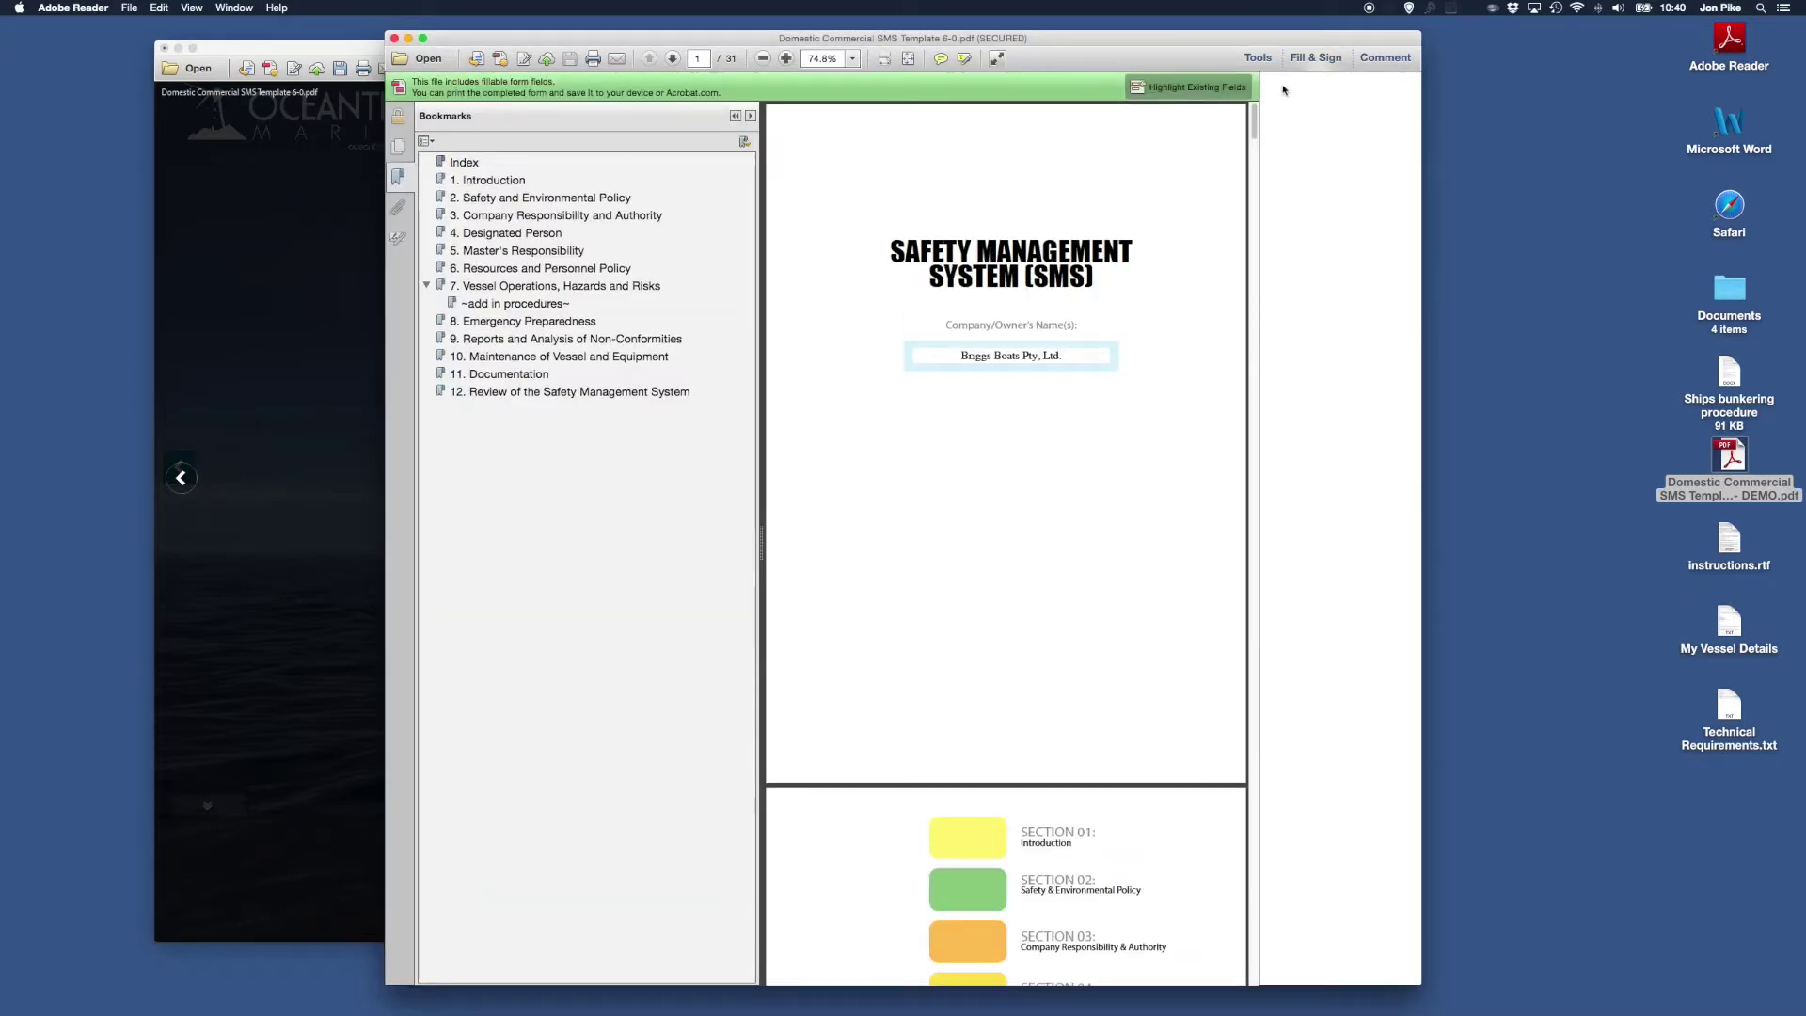
left_click(1316, 57)
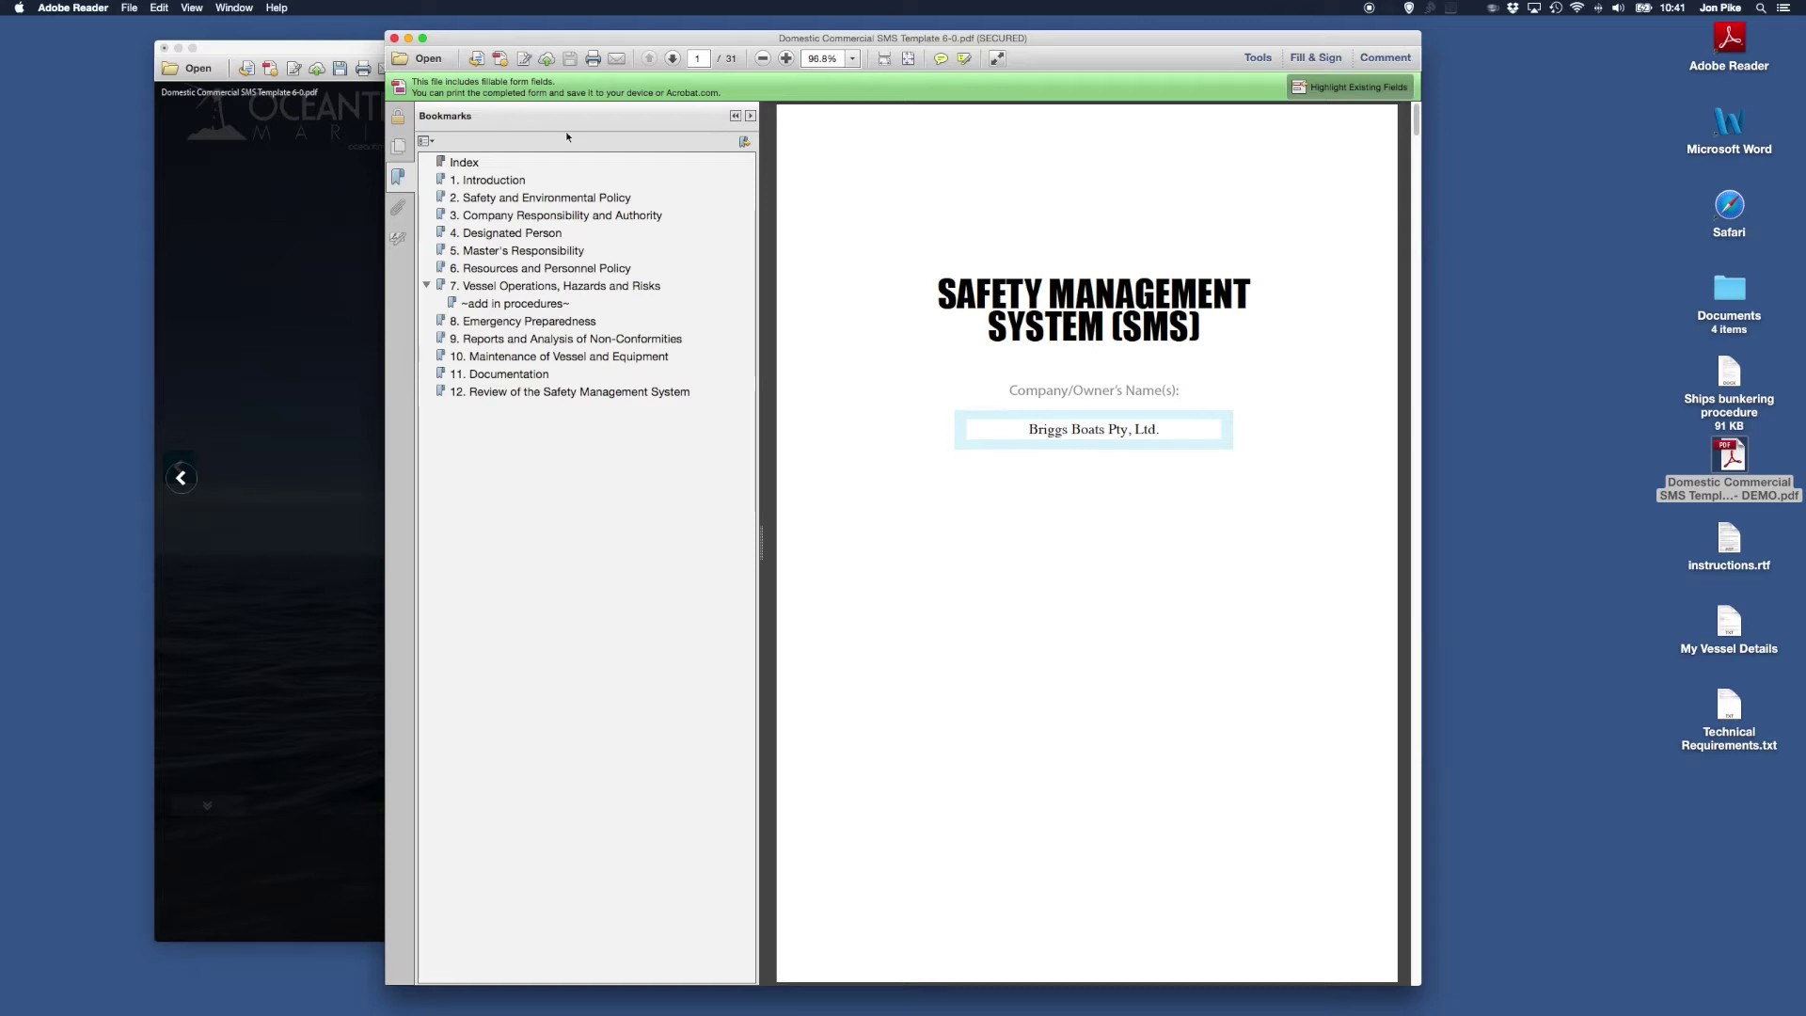
Step: Examine the template's cover page, Index, Introduction and Safety and Environmental Policy sections using the bookmarks
scroll(950, 221, "down", 5)
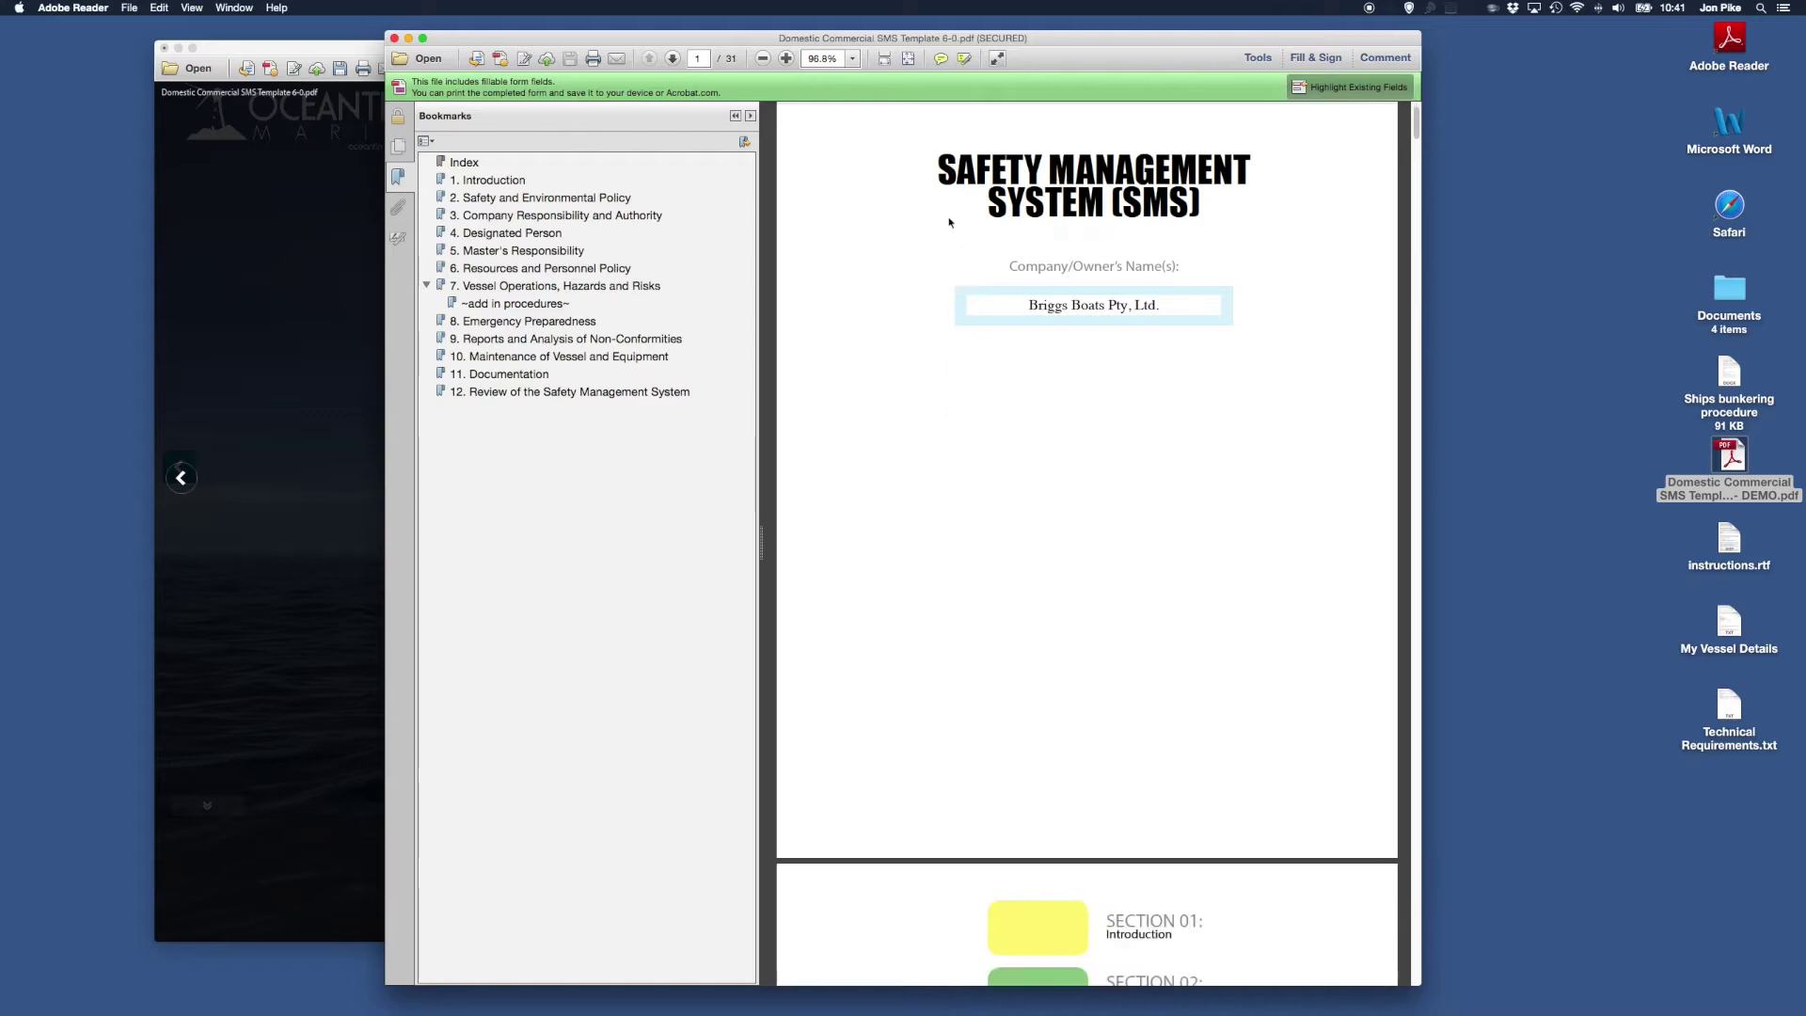
scroll(951, 222, "up", 5)
mouse_move(1420, 117)
left_mouse_down()
mouse_move(1428, 248)
mouse_move(1420, 105)
left_mouse_up()
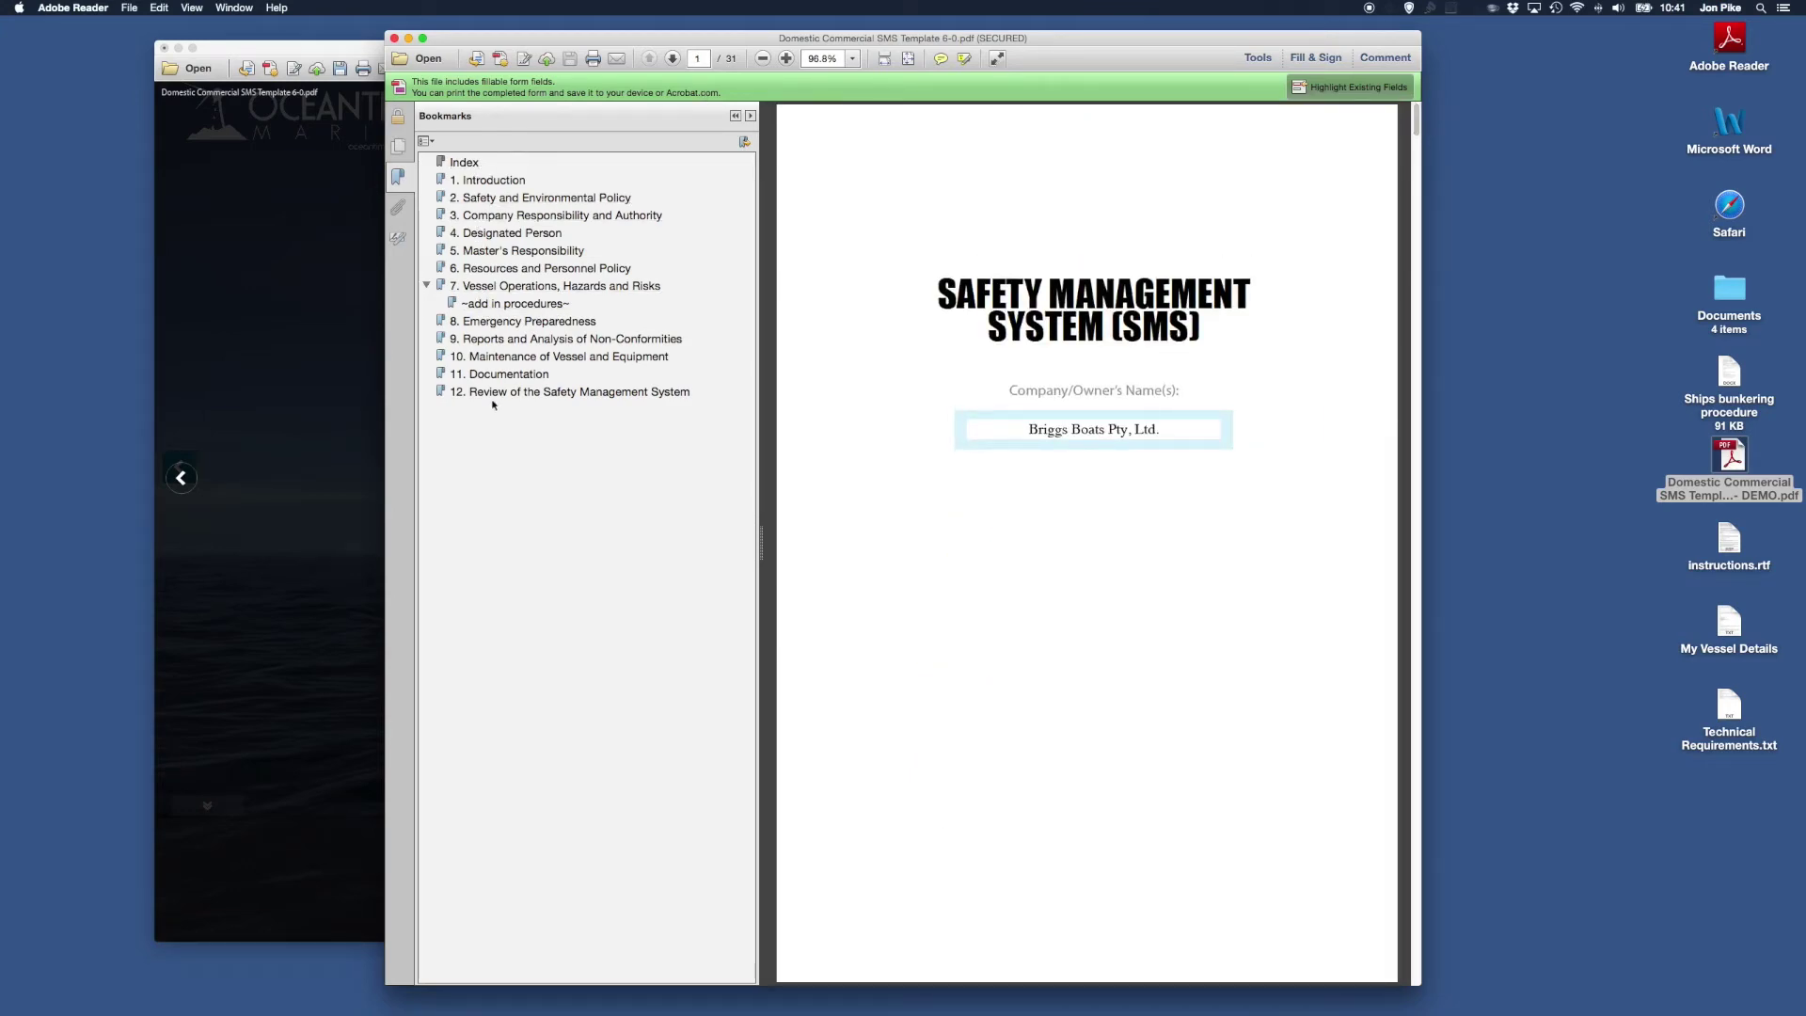
left_click(461, 162)
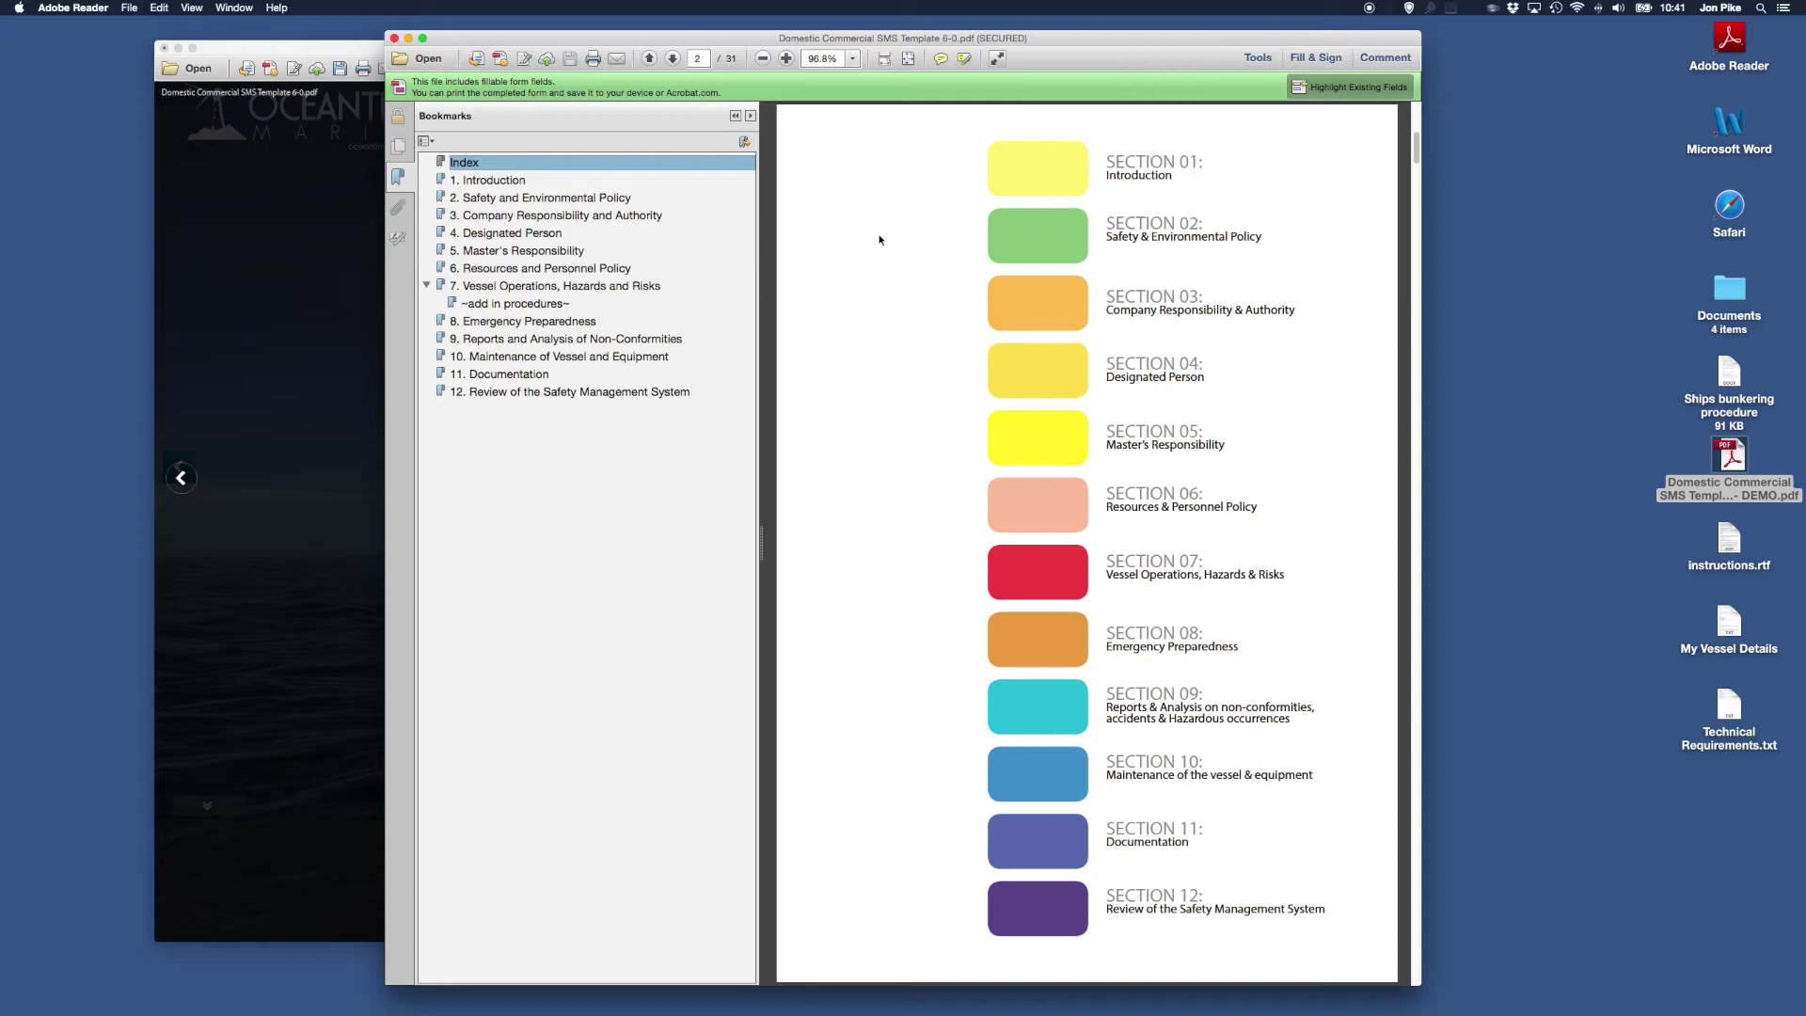
left_click(498, 180)
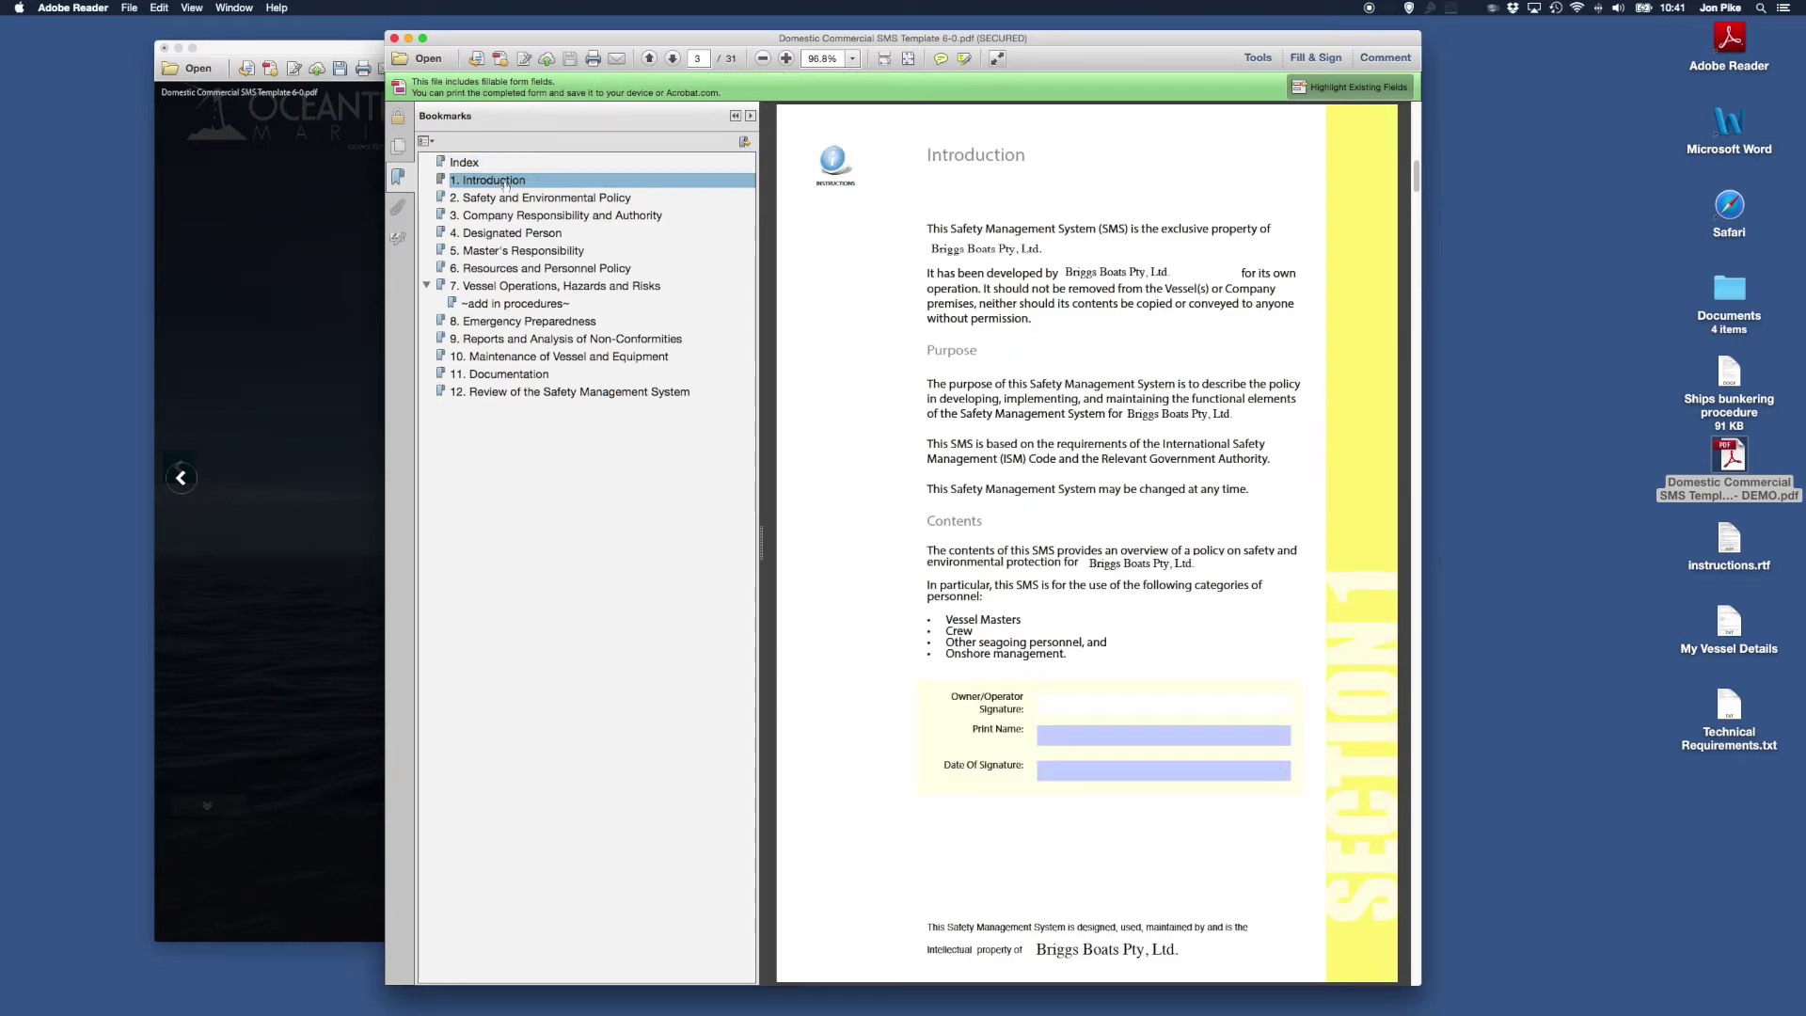
scroll(842, 367, "down", 5)
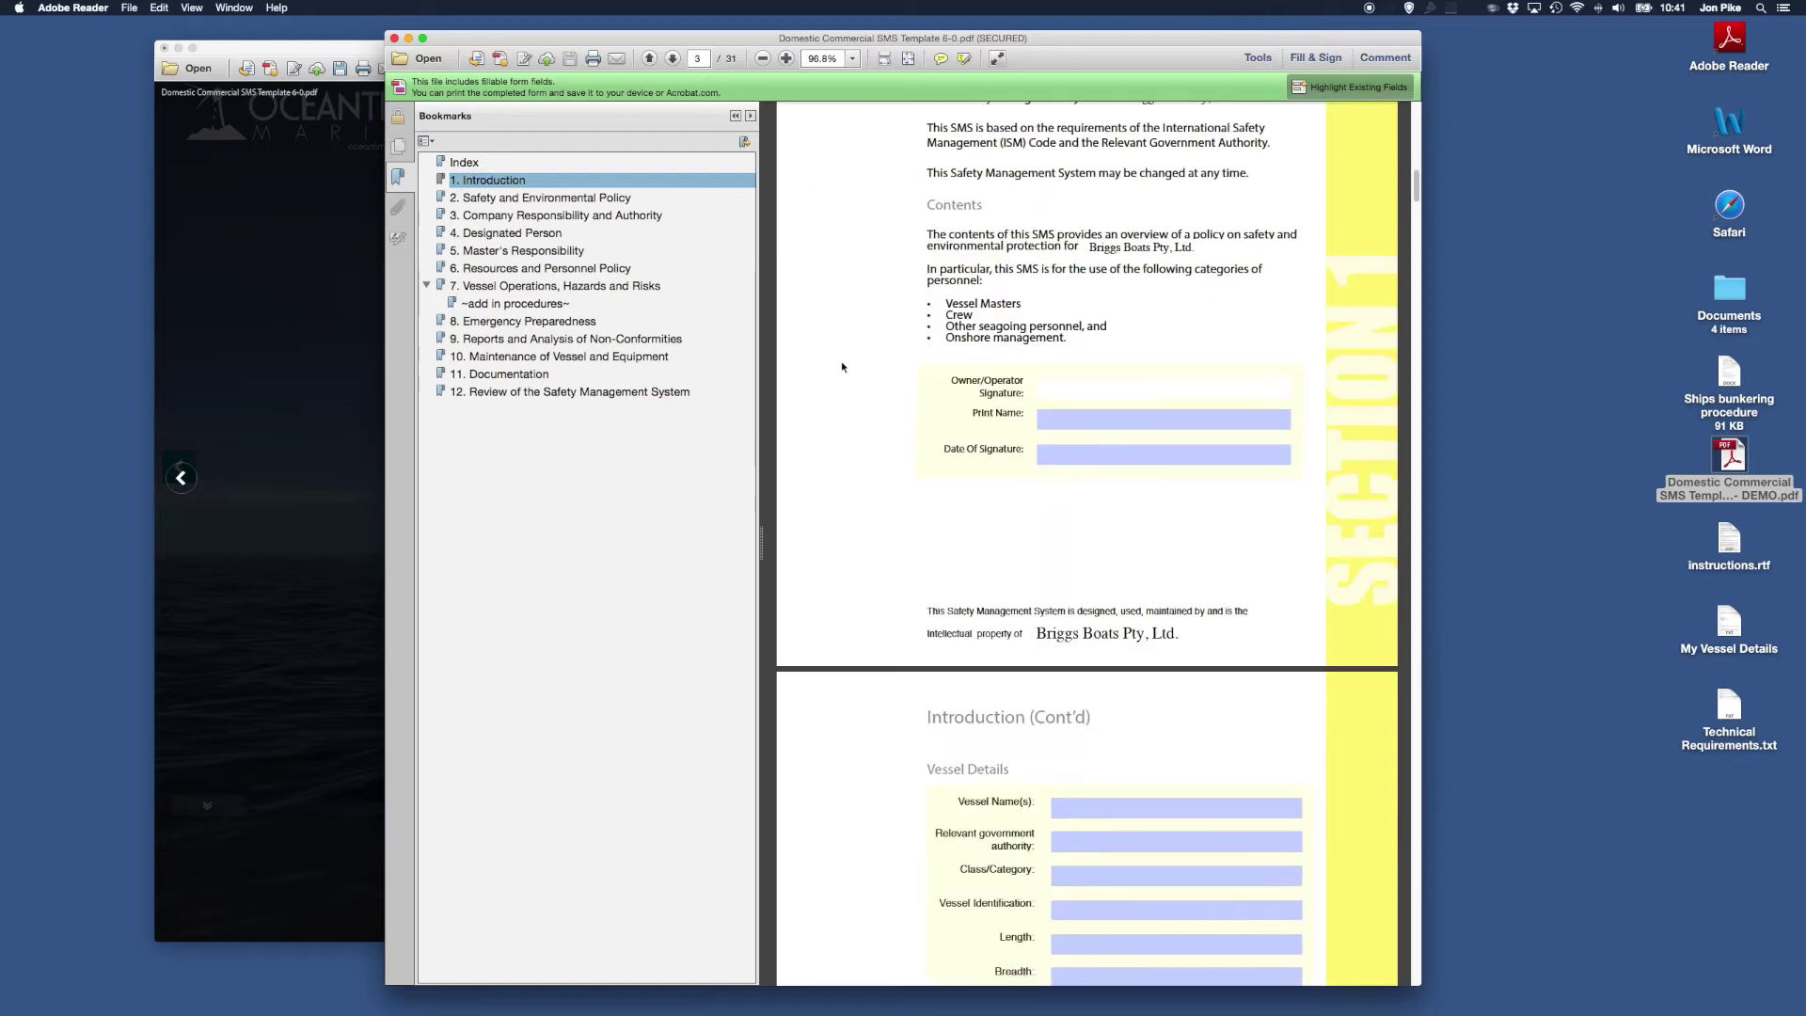
scroll(842, 367, "up", 2)
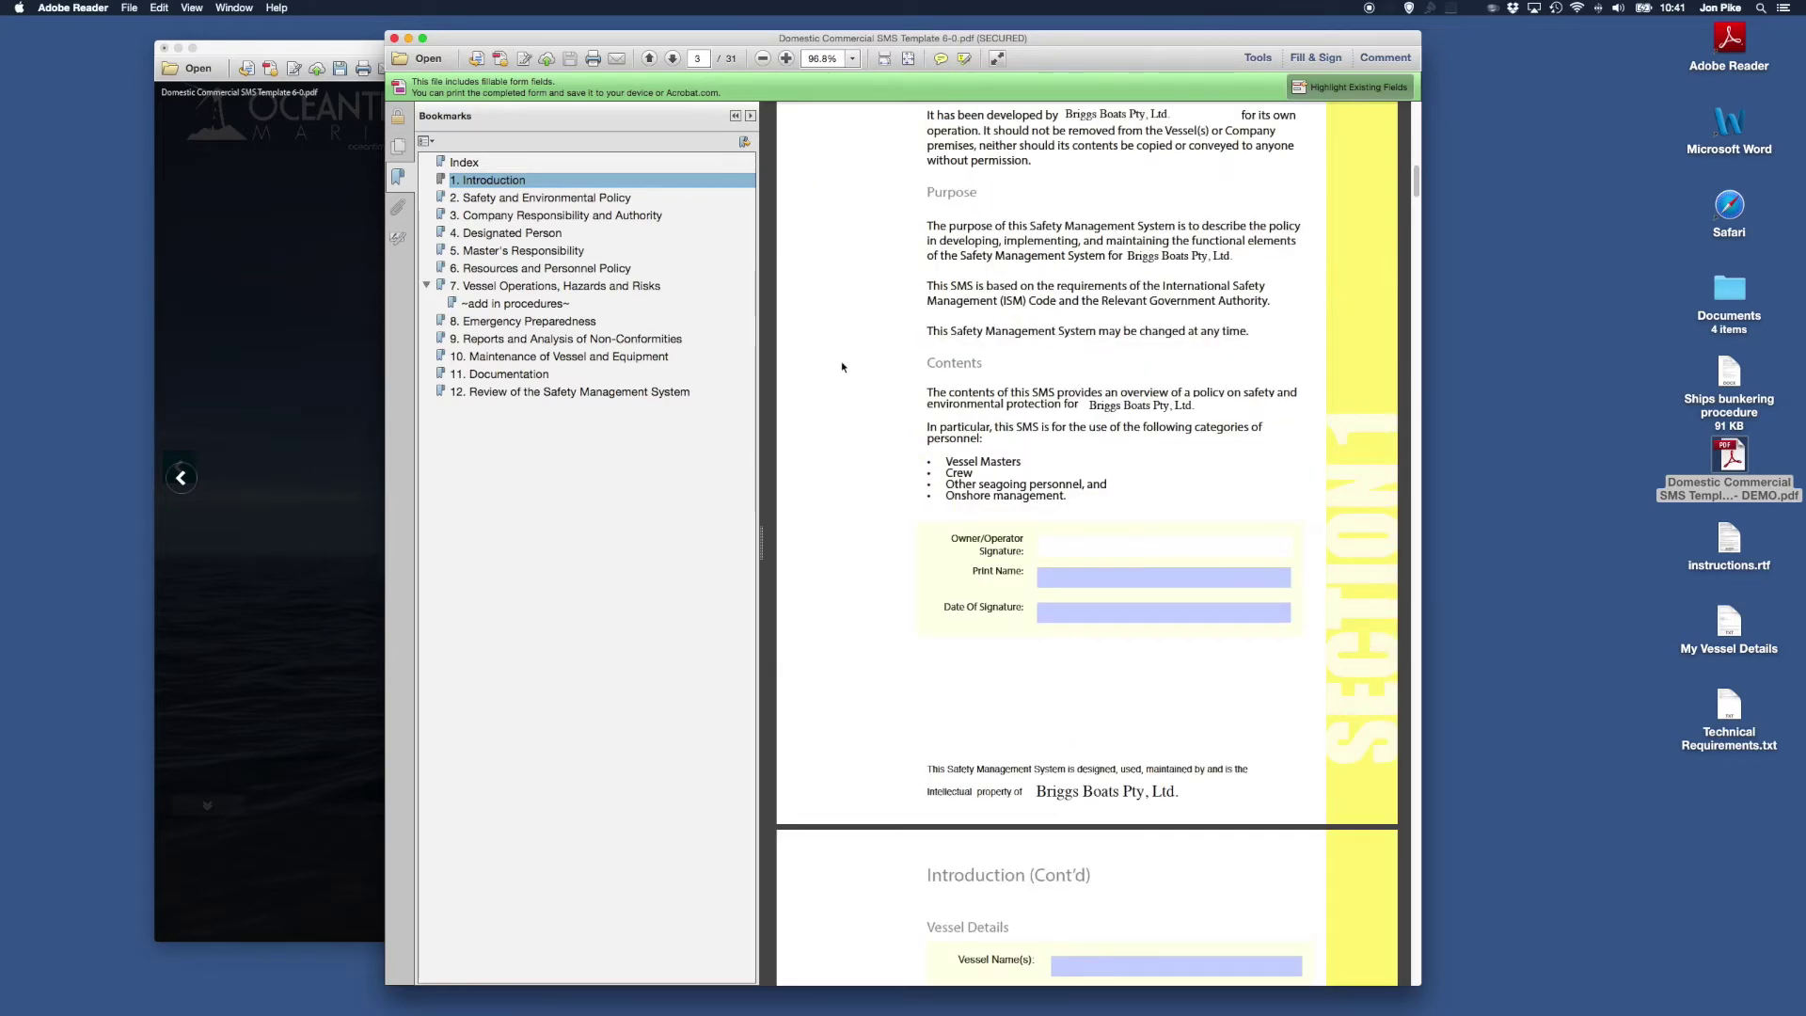
left_click(542, 200)
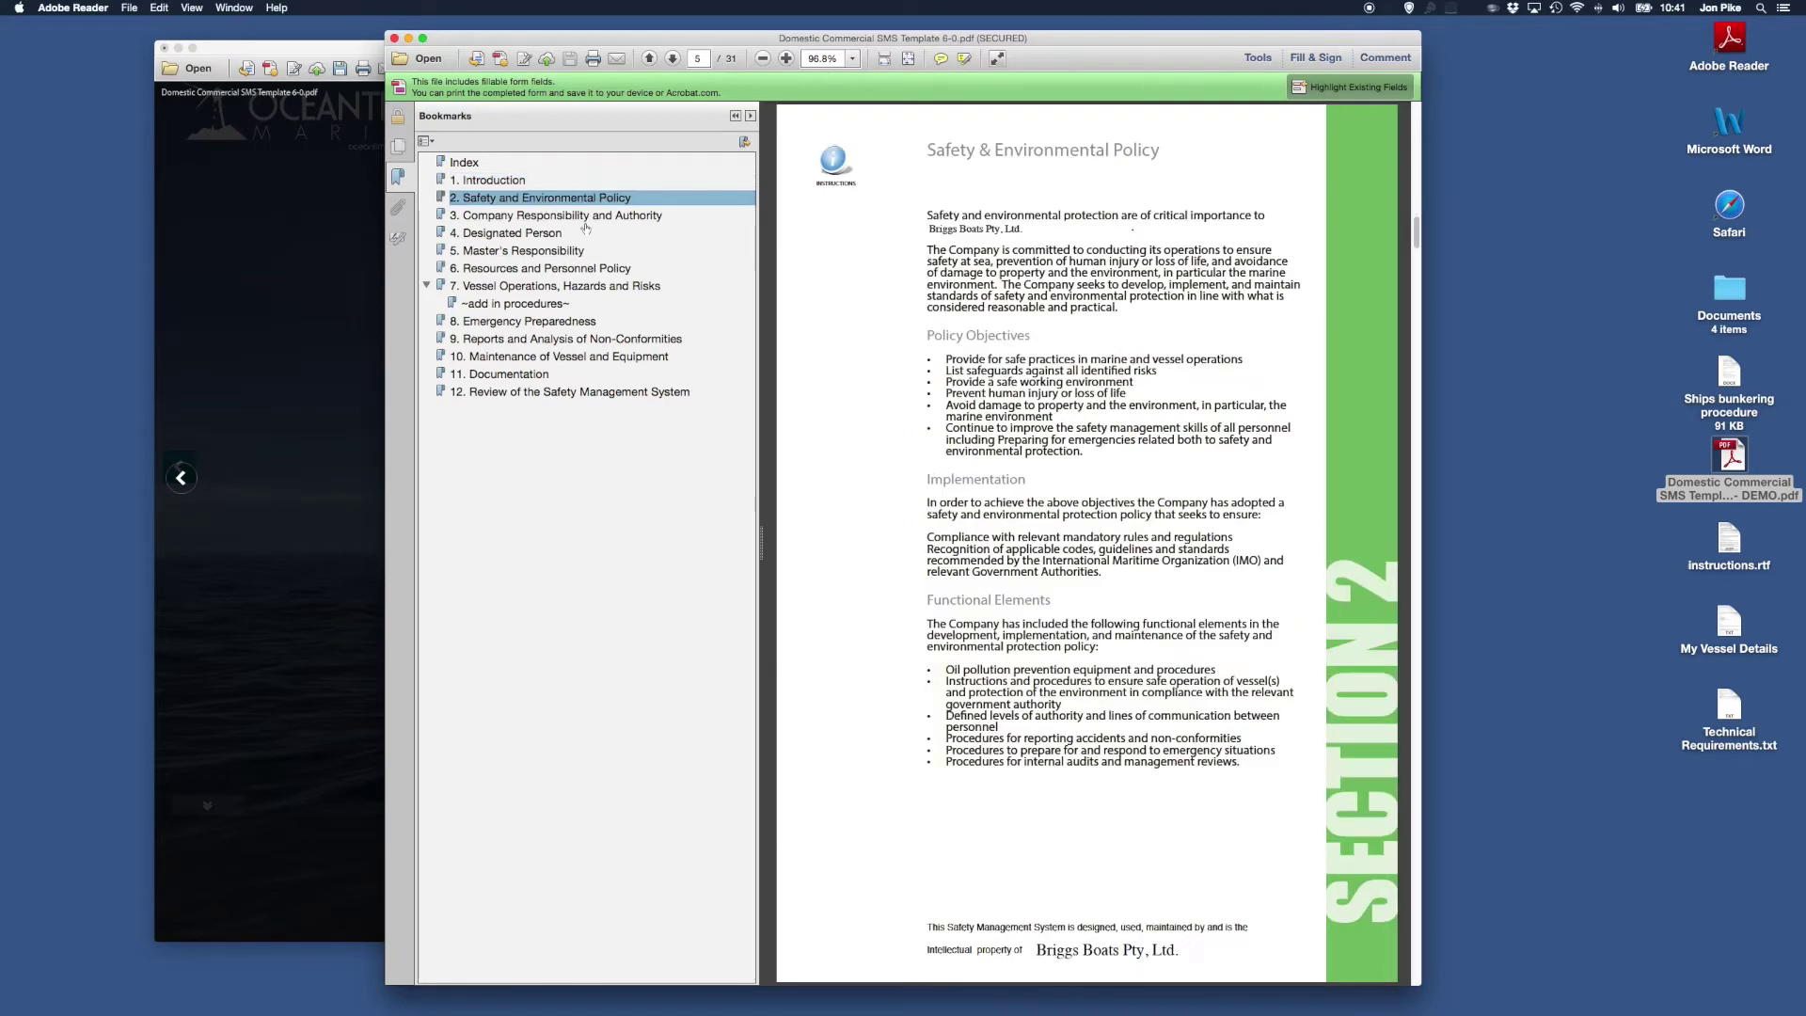
scroll(787, 324, "down", 15)
scroll(810, 351, "up", 10)
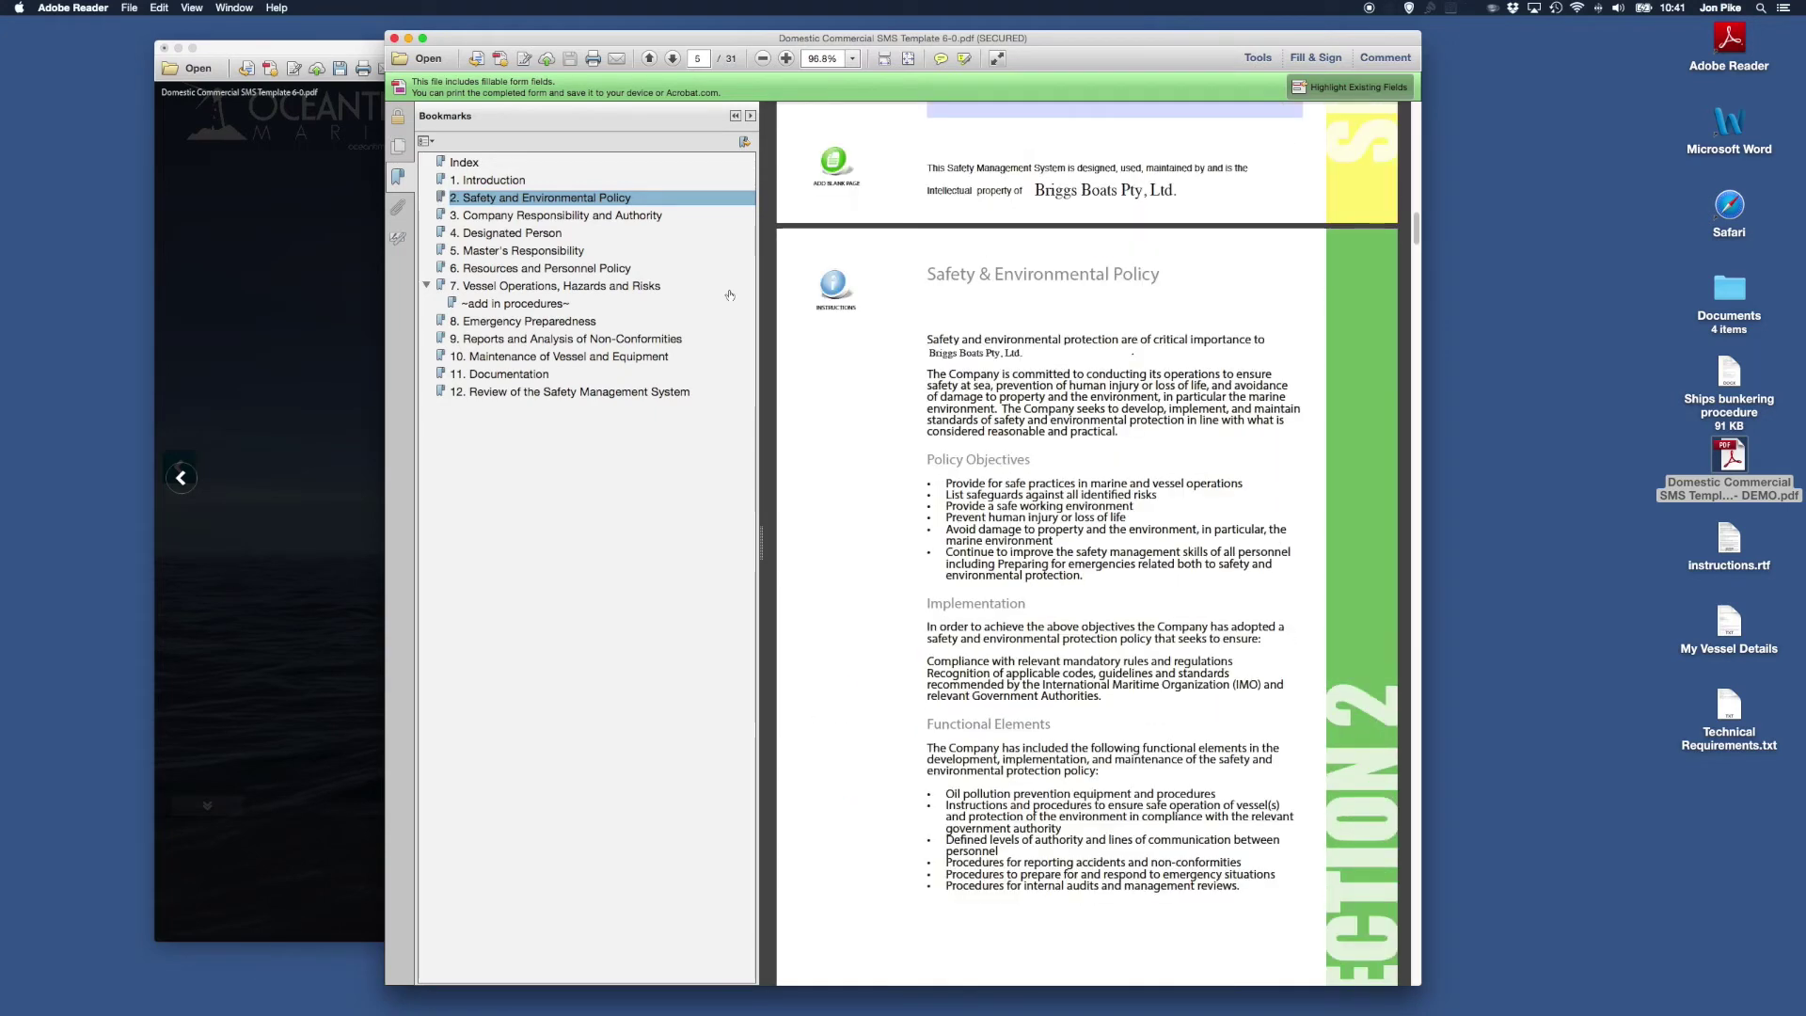
Step: Return to the Introduction section, read its pop-up instructions and dismiss them
left_click(506, 182)
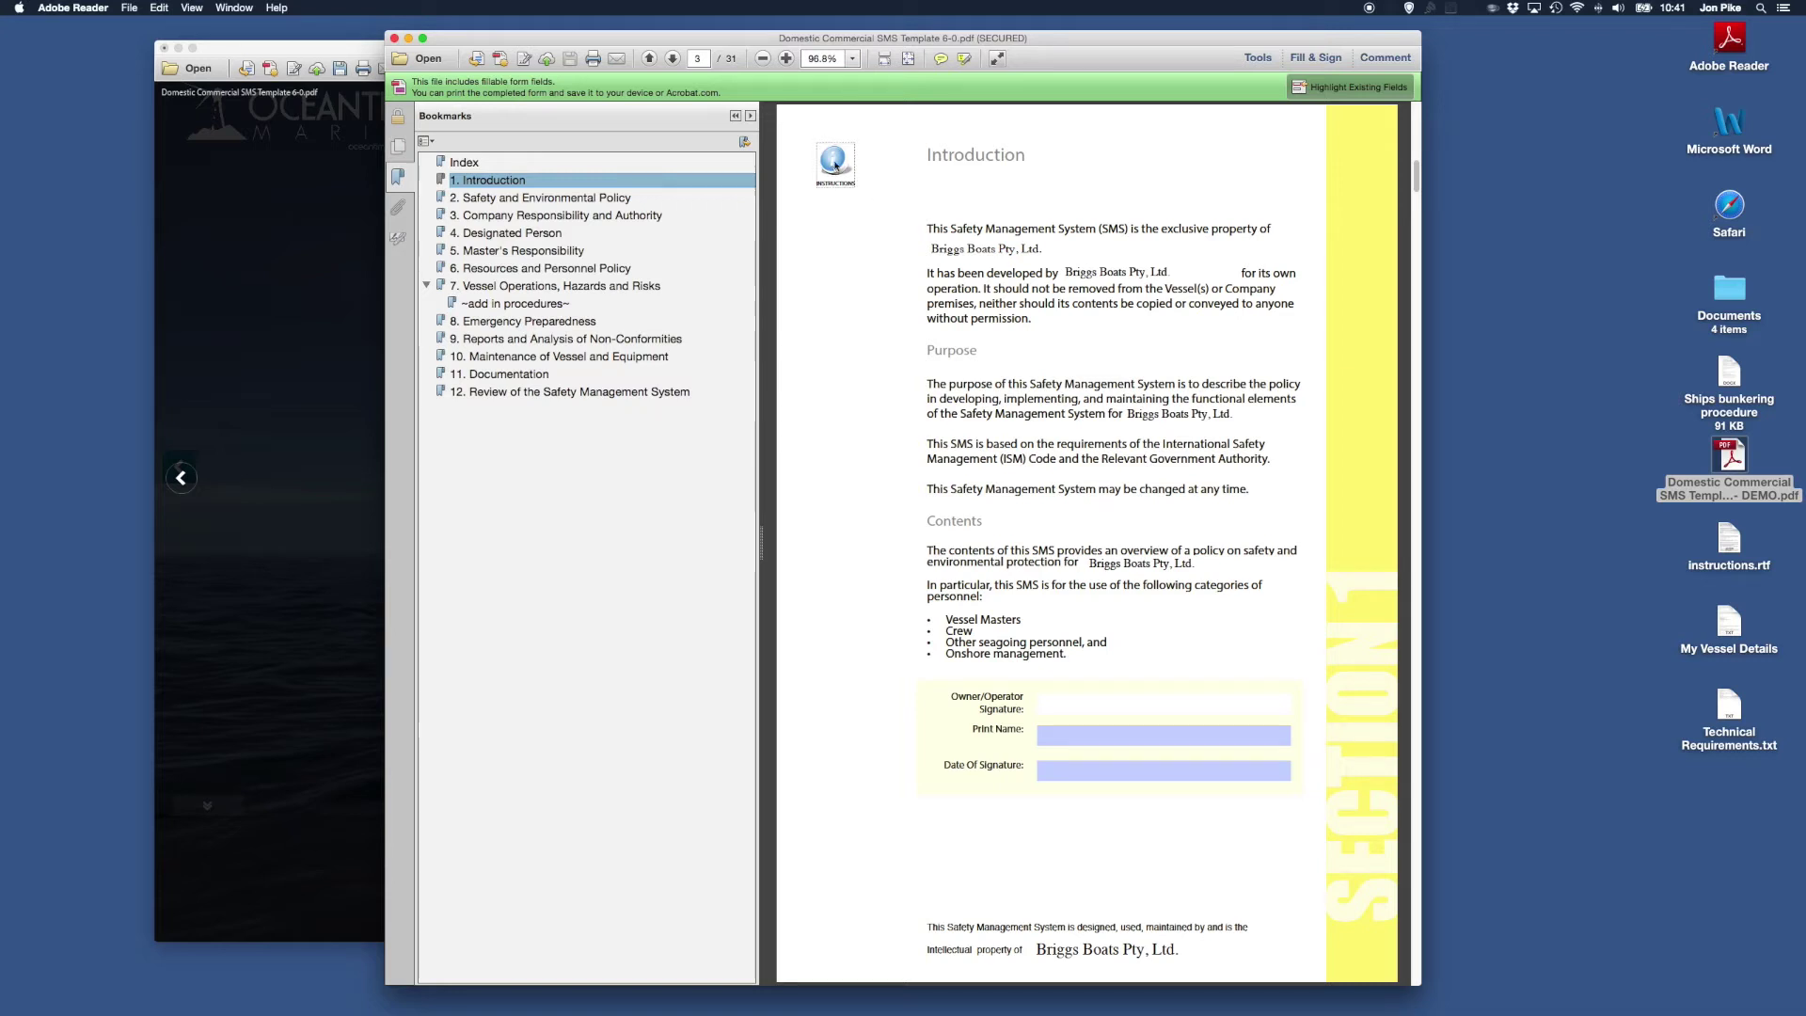
left_click(835, 165)
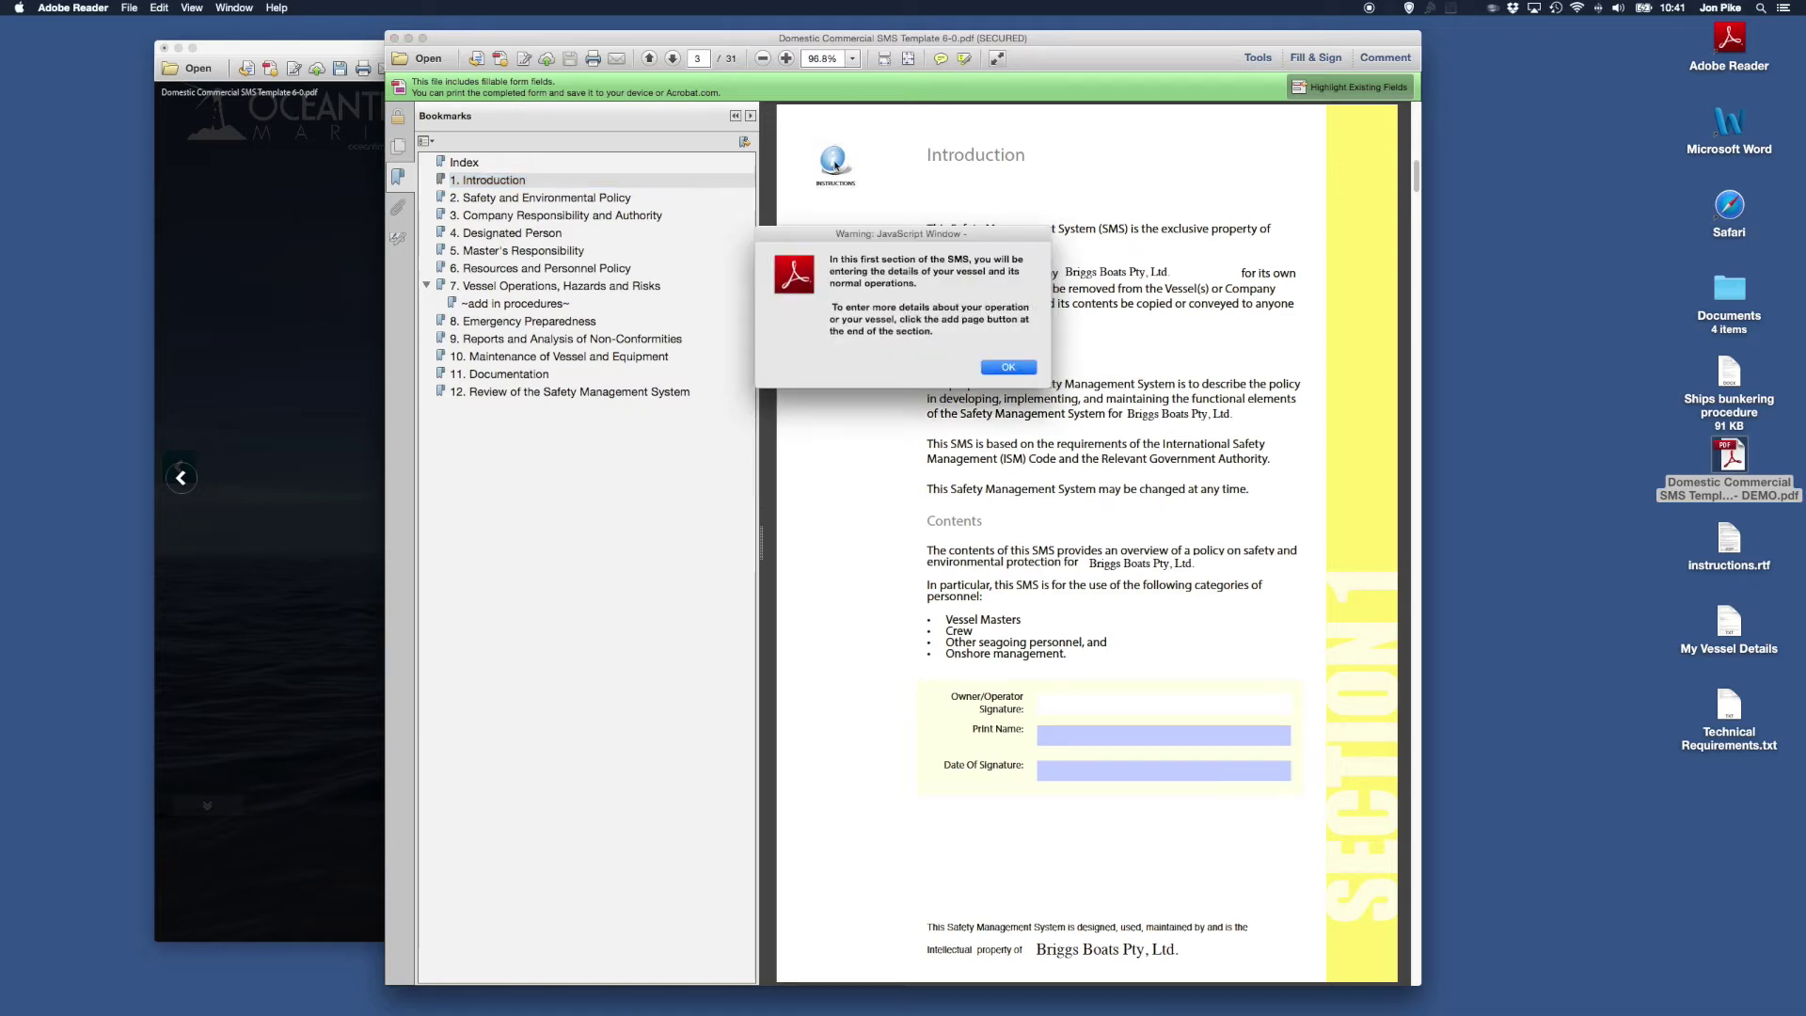
left_click(1008, 367)
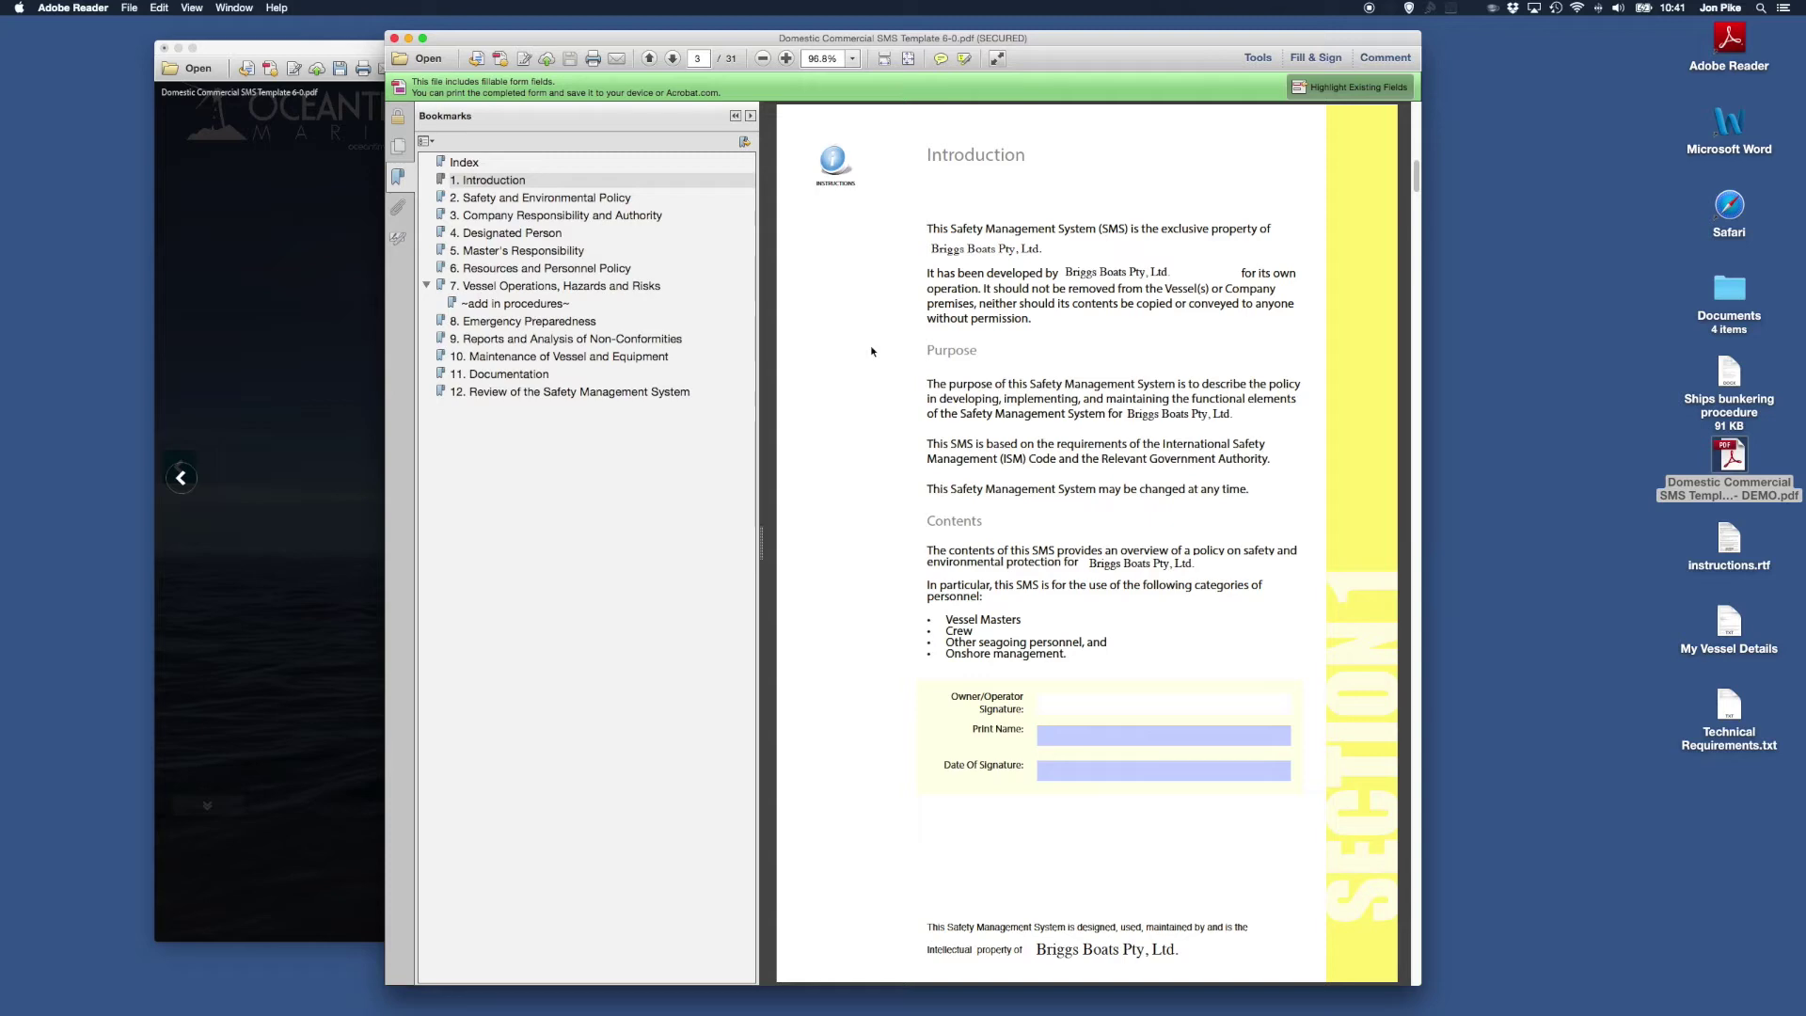
Step: Fill in the Vessel Name(s) field under Vessel Details on the Introduction (Cont'd) page with "My Vessel Name"
scroll(872, 351, "down", 5)
scroll(872, 351, "down", 6)
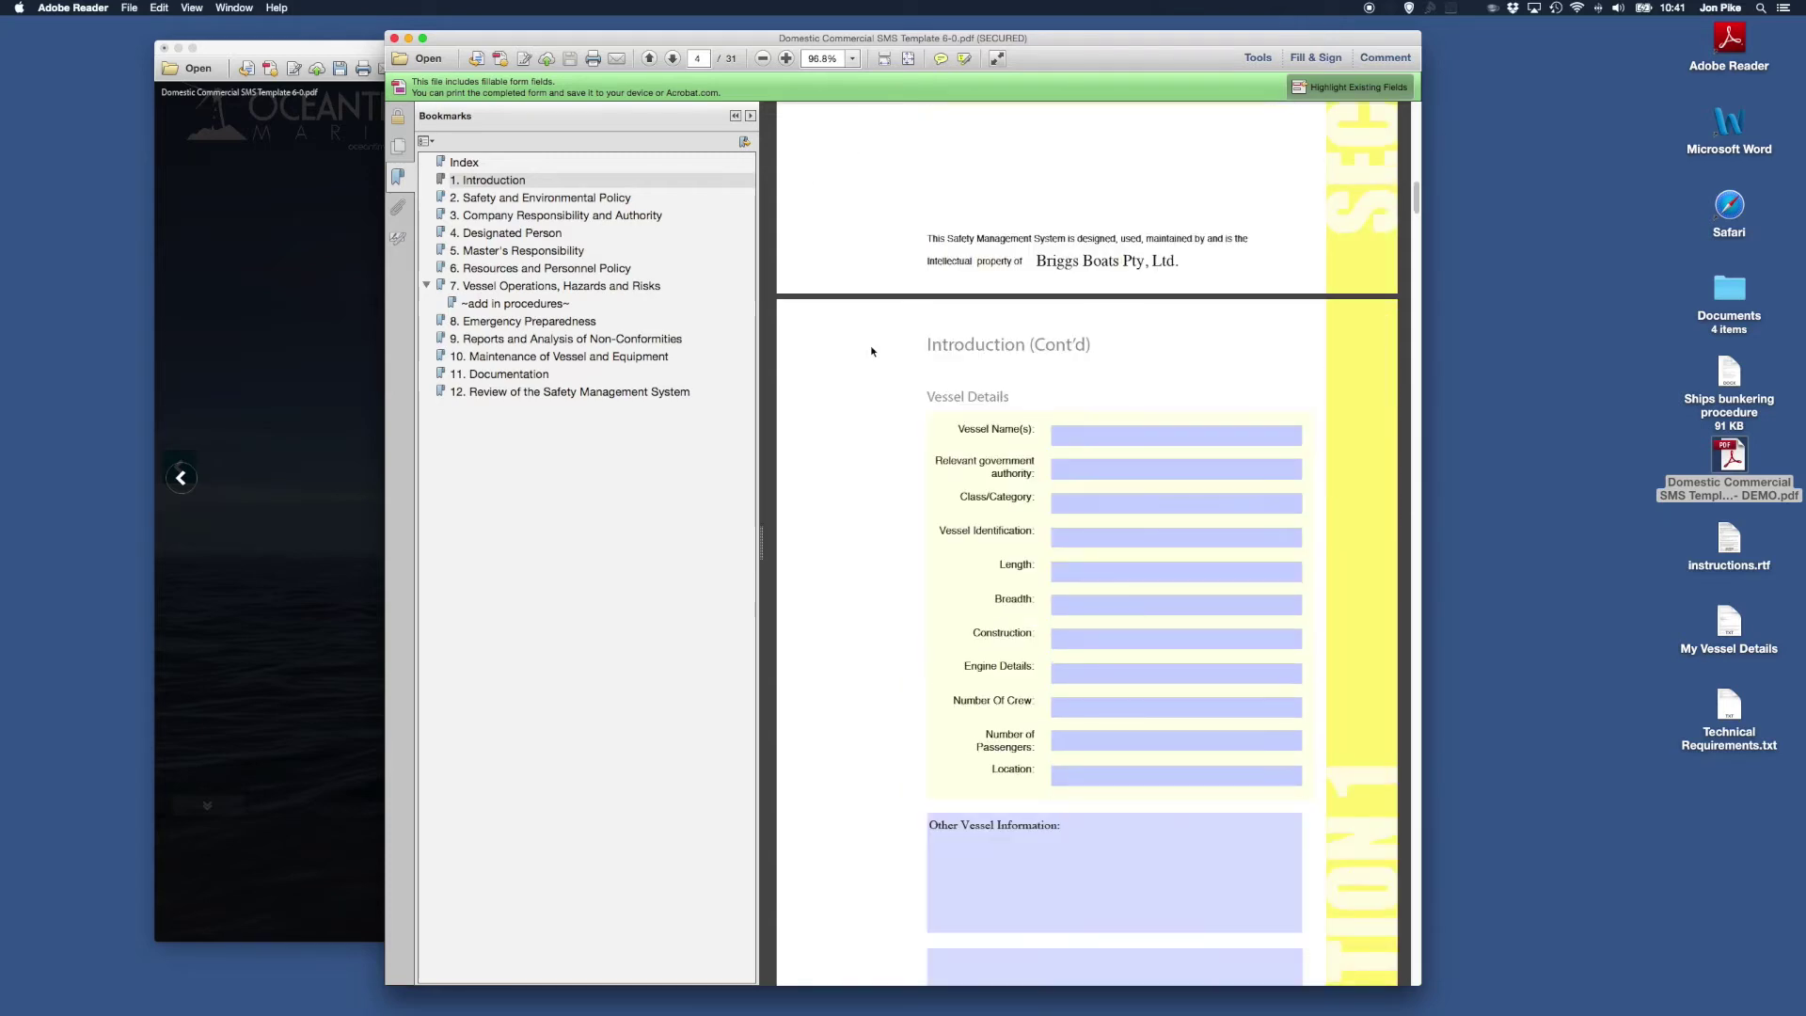
scroll(871, 350, "down", 1)
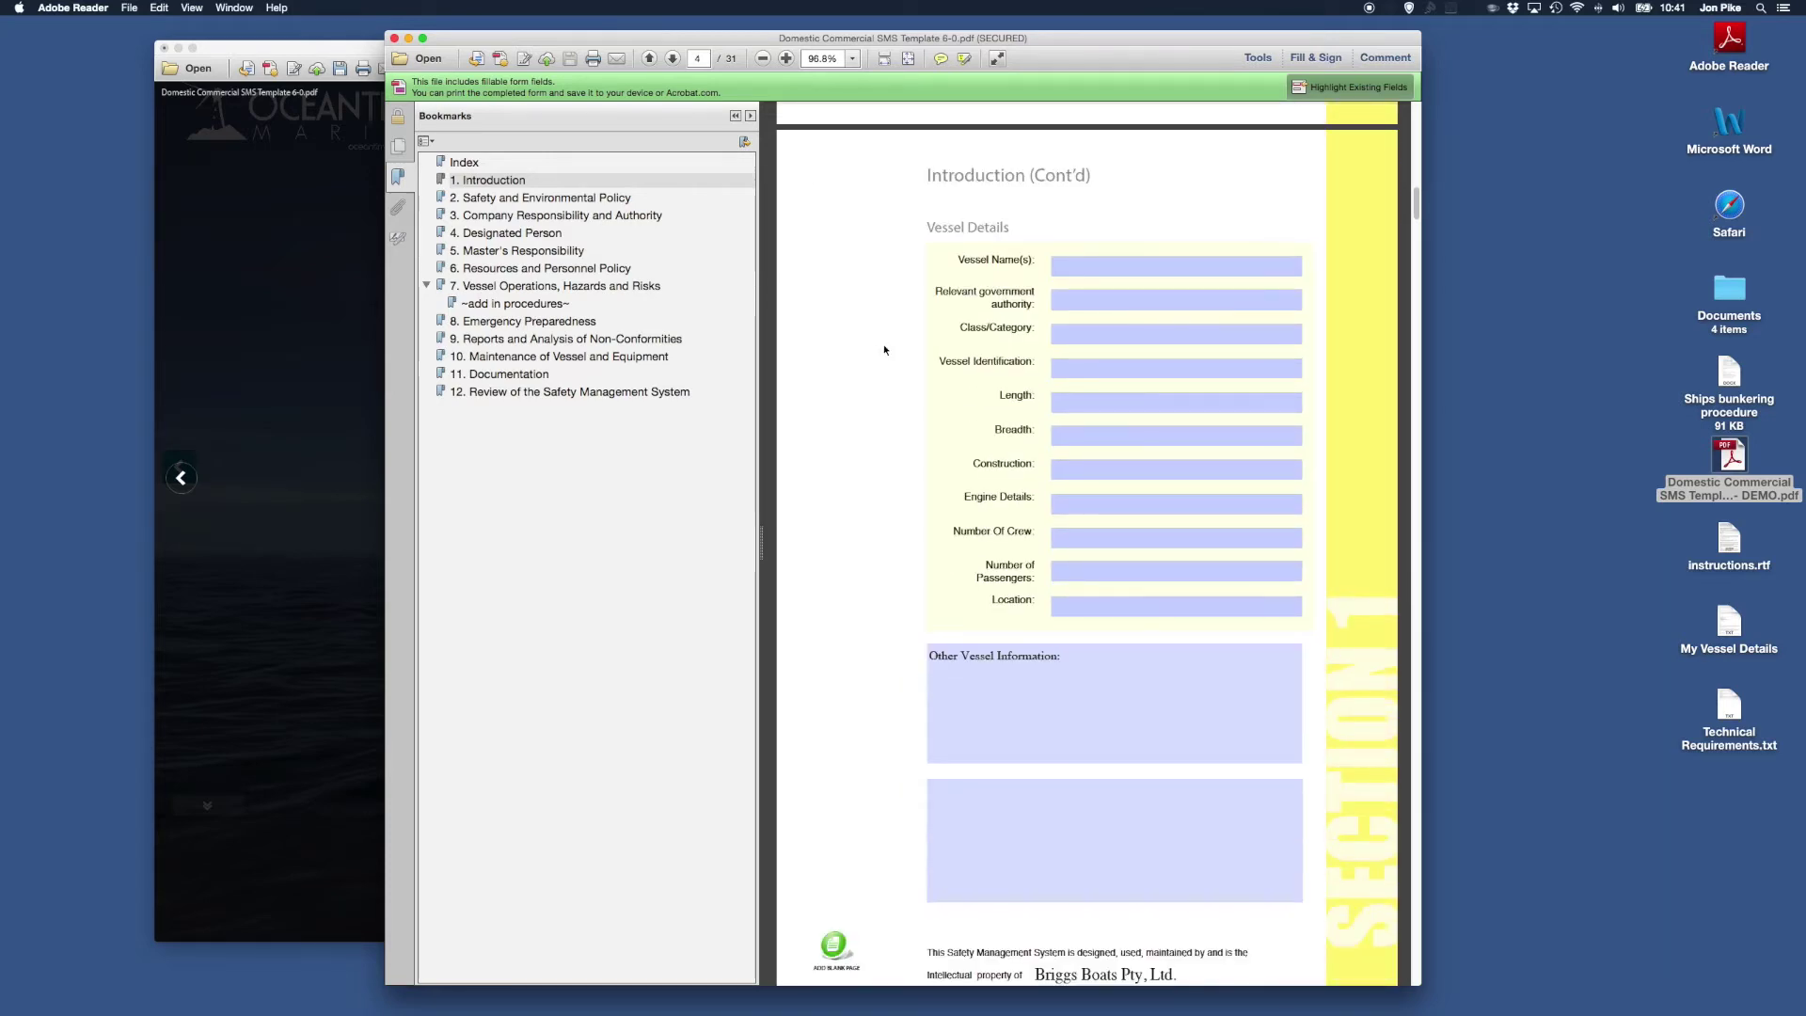
left_click(1094, 270)
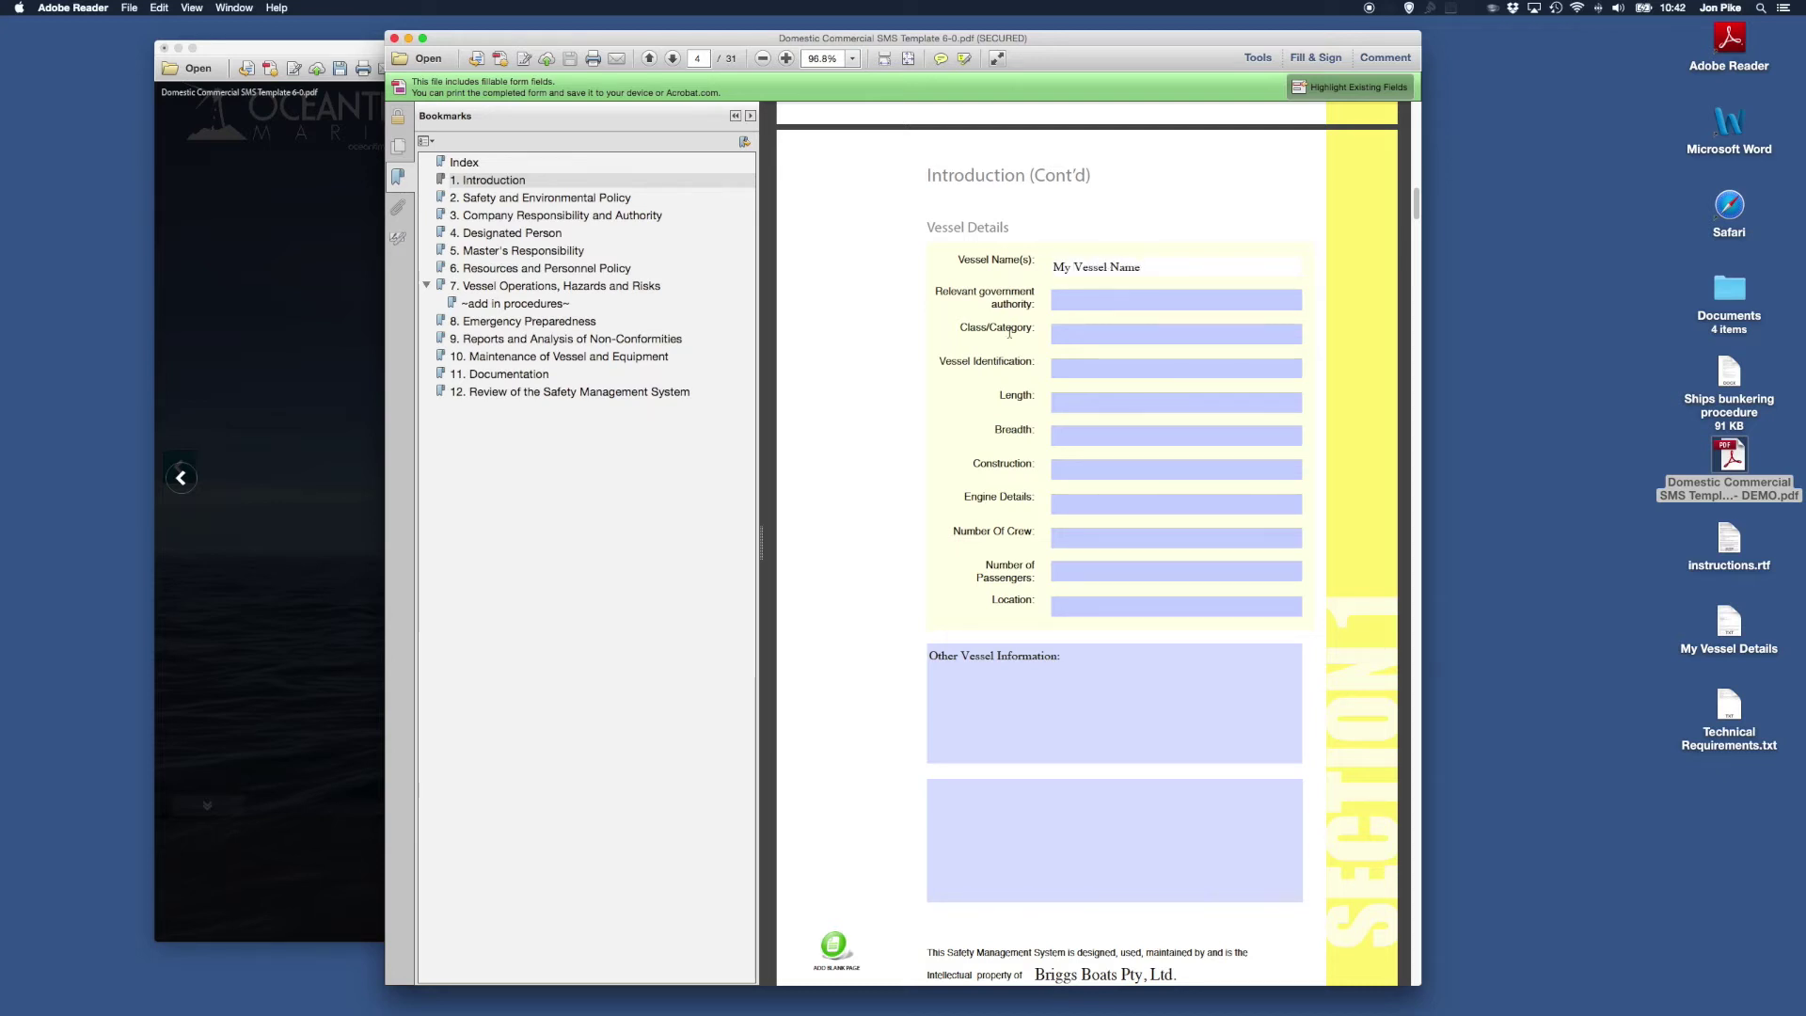
scroll(1010, 332, "down", 1)
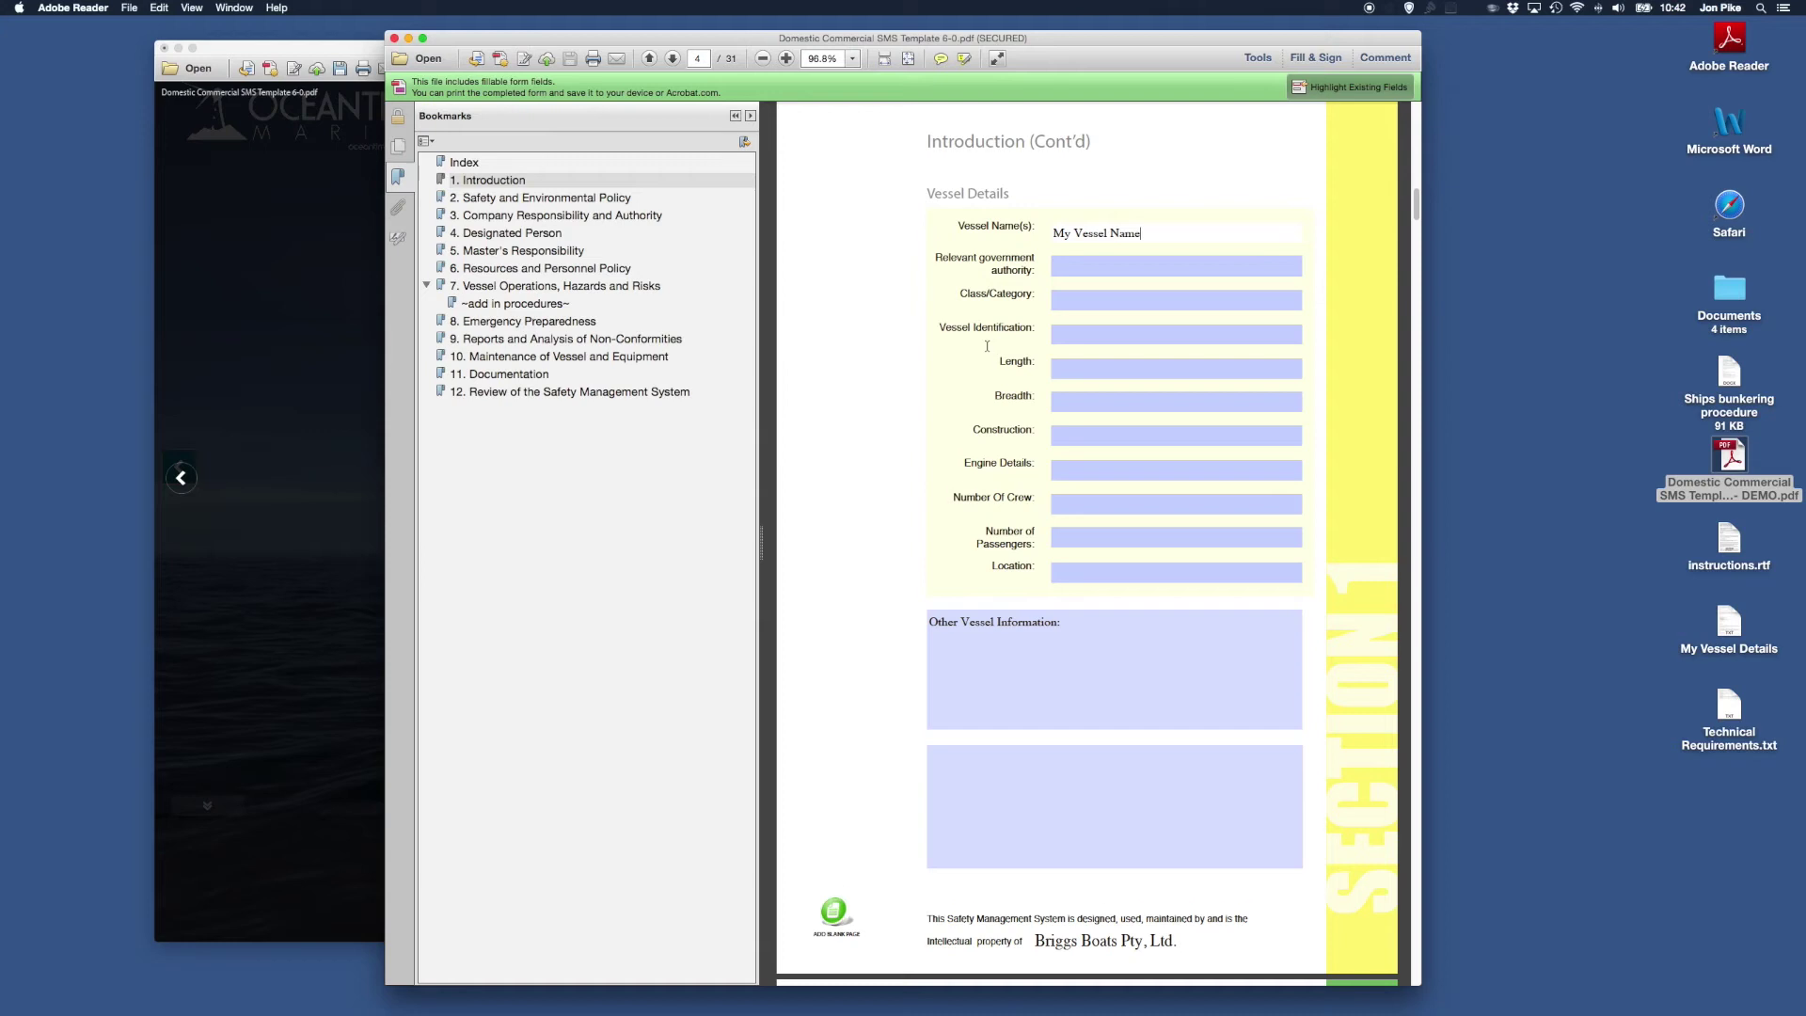
Step: Enter "New South Wales" in the empty text box below Other Vessel Information on the Vessel Details page
left_click(1021, 753)
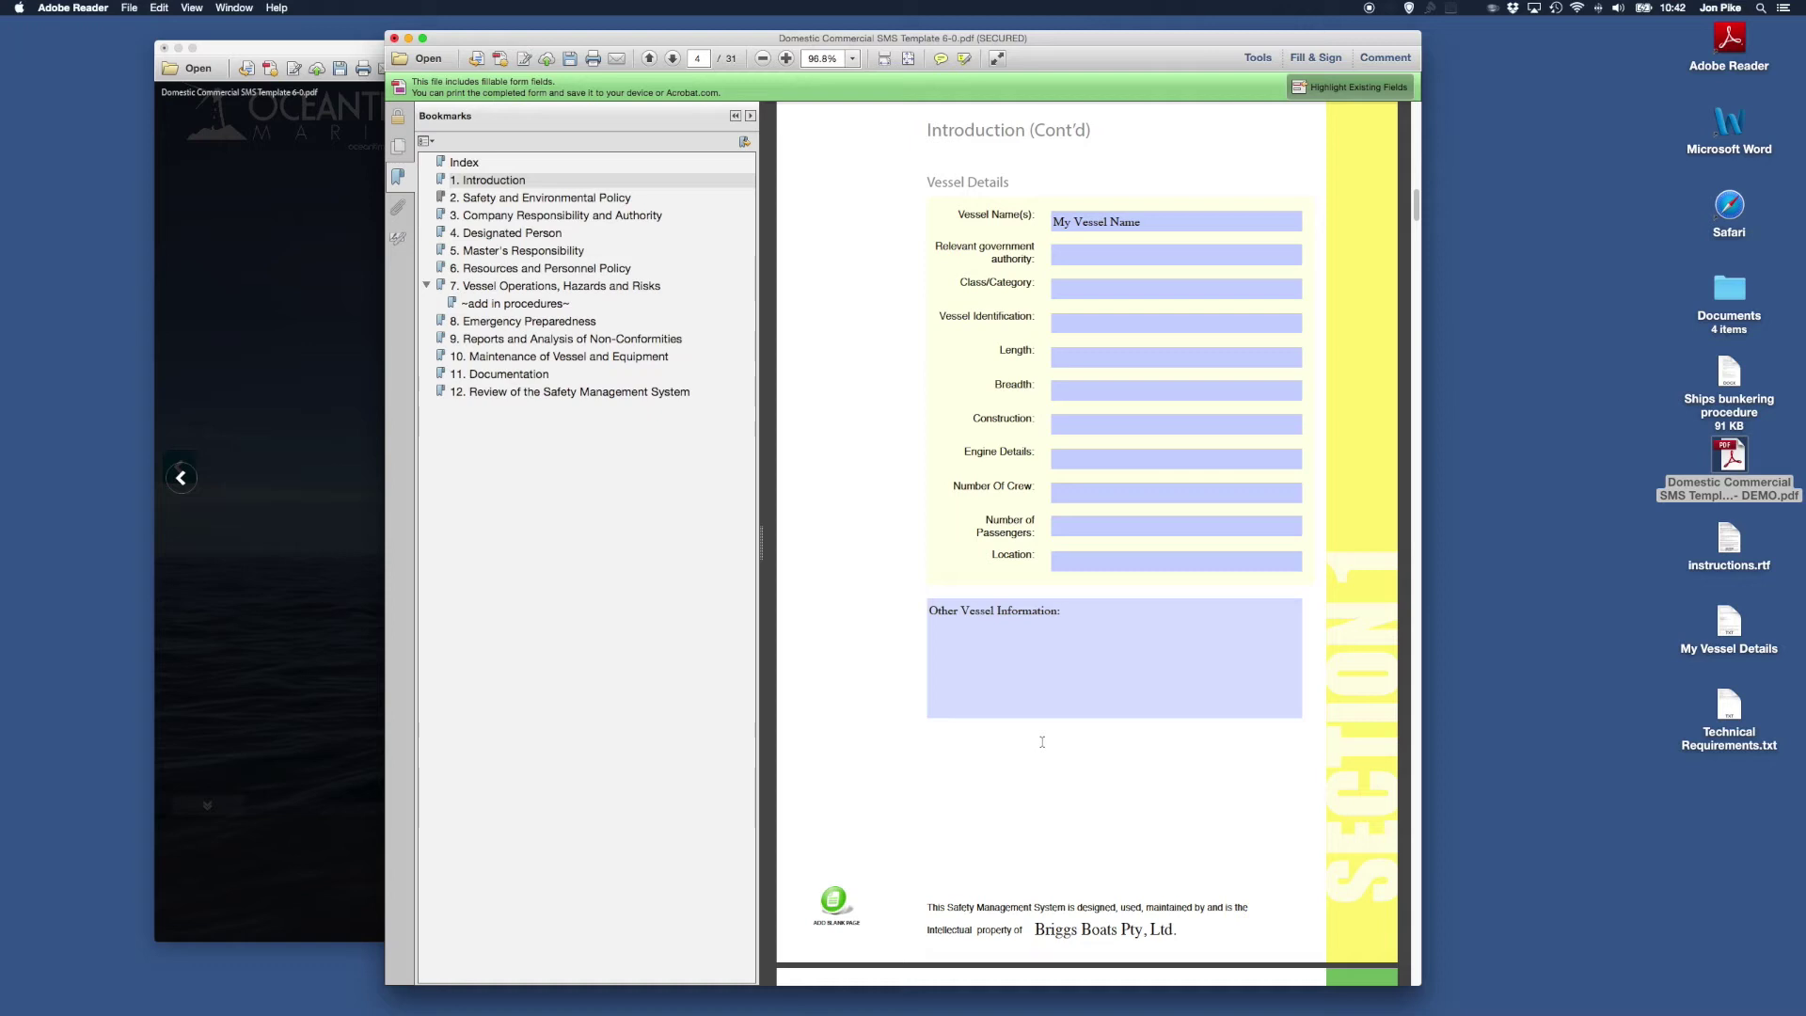
type("New South Wales")
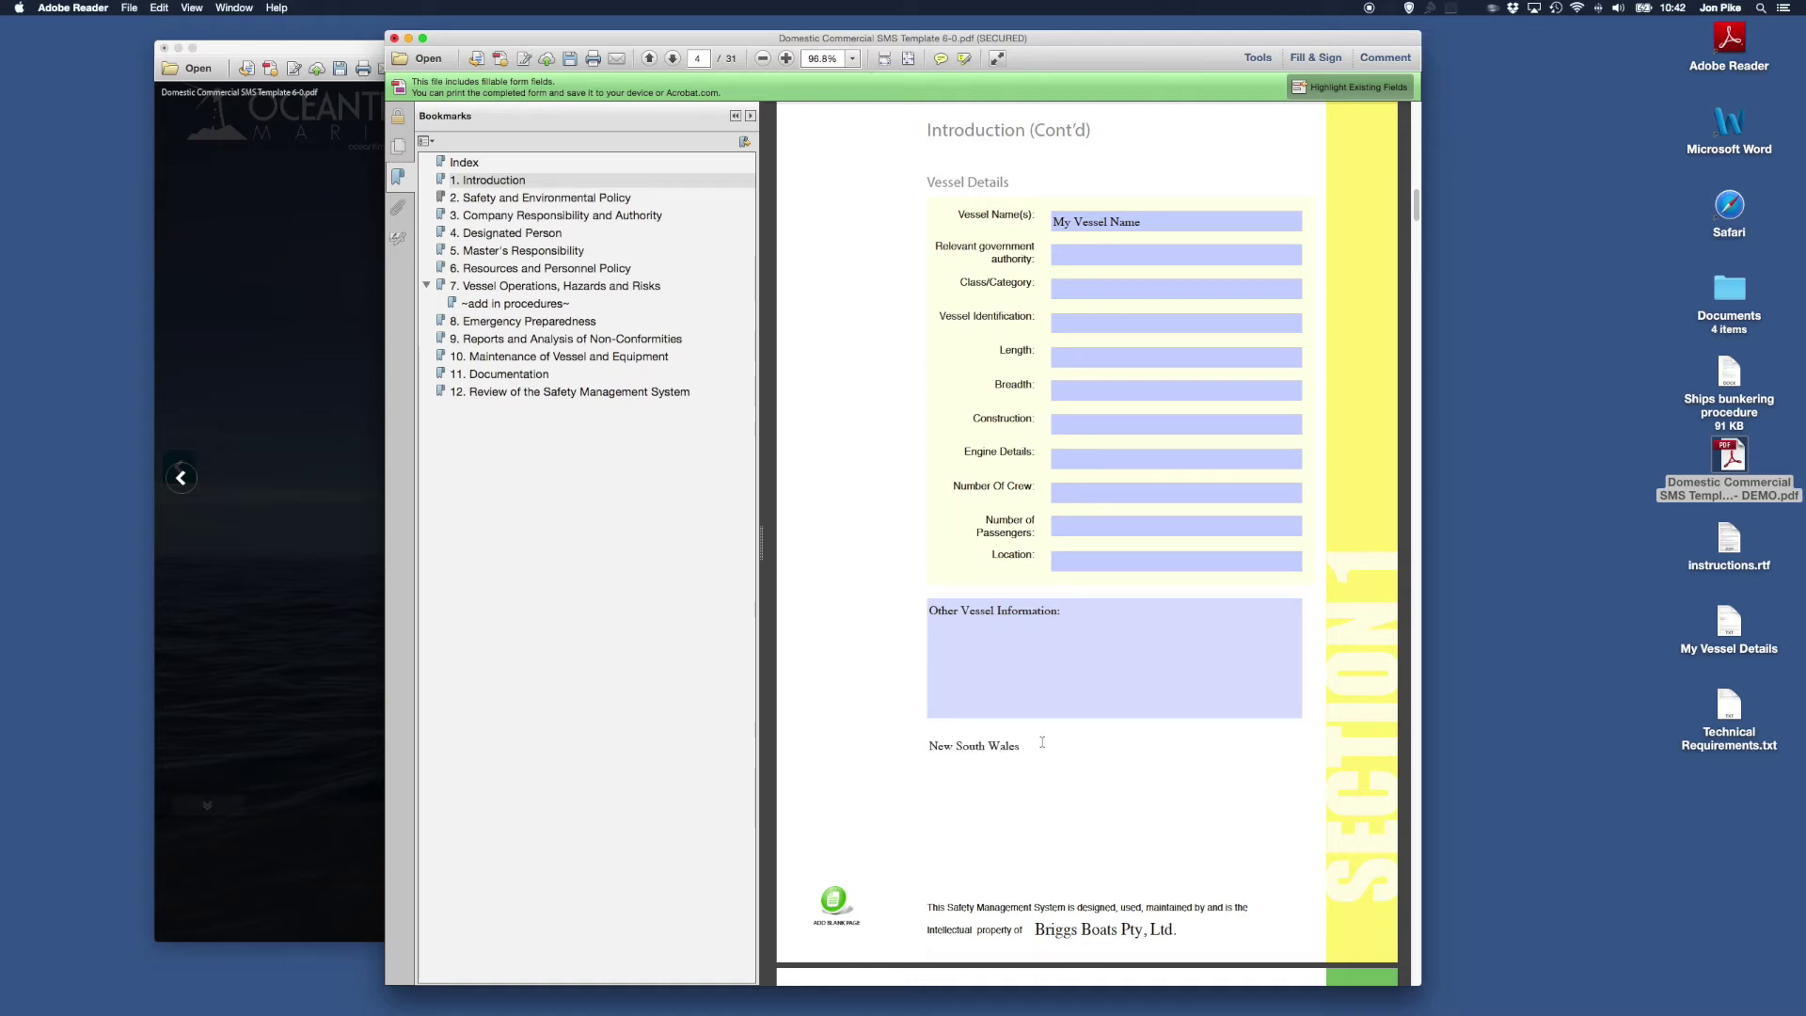
left_click(839, 668)
Step: Add two blank Introduction (Cont'd) pages after the Vessel Details page
scroll(841, 667, "down", 2)
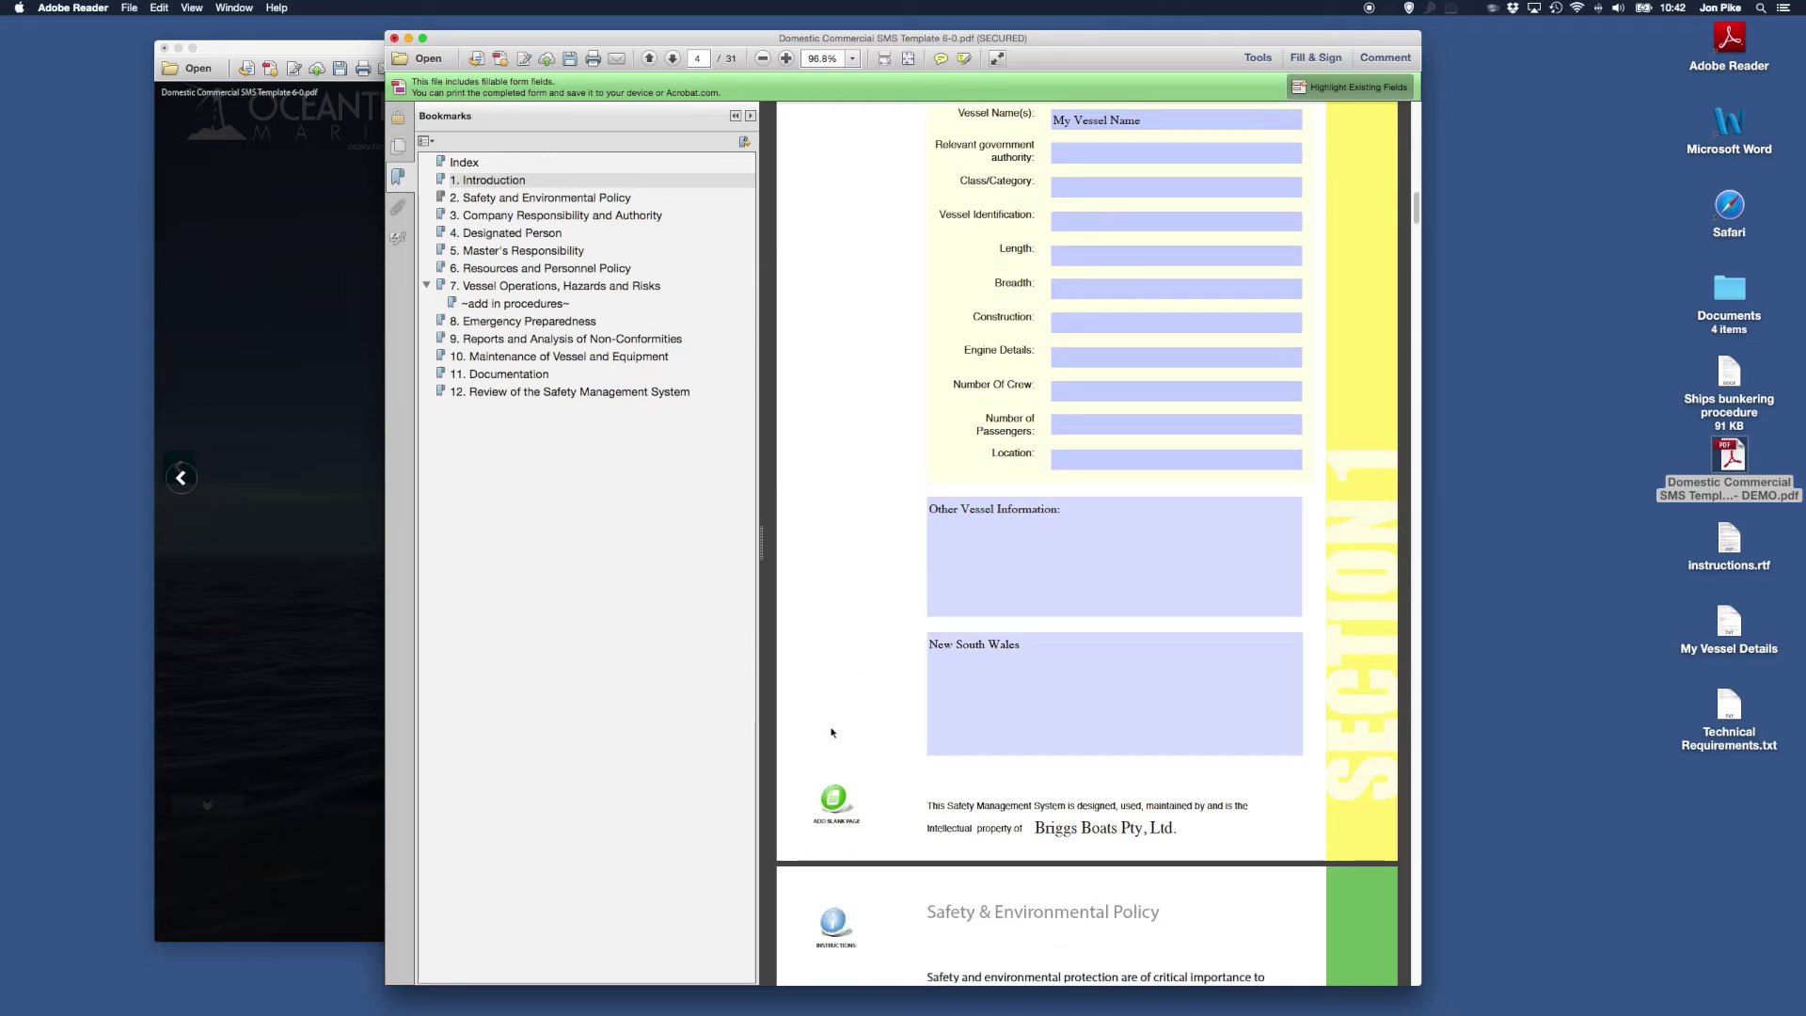
scroll(832, 732, "down", 1)
scroll(832, 732, "down", 5)
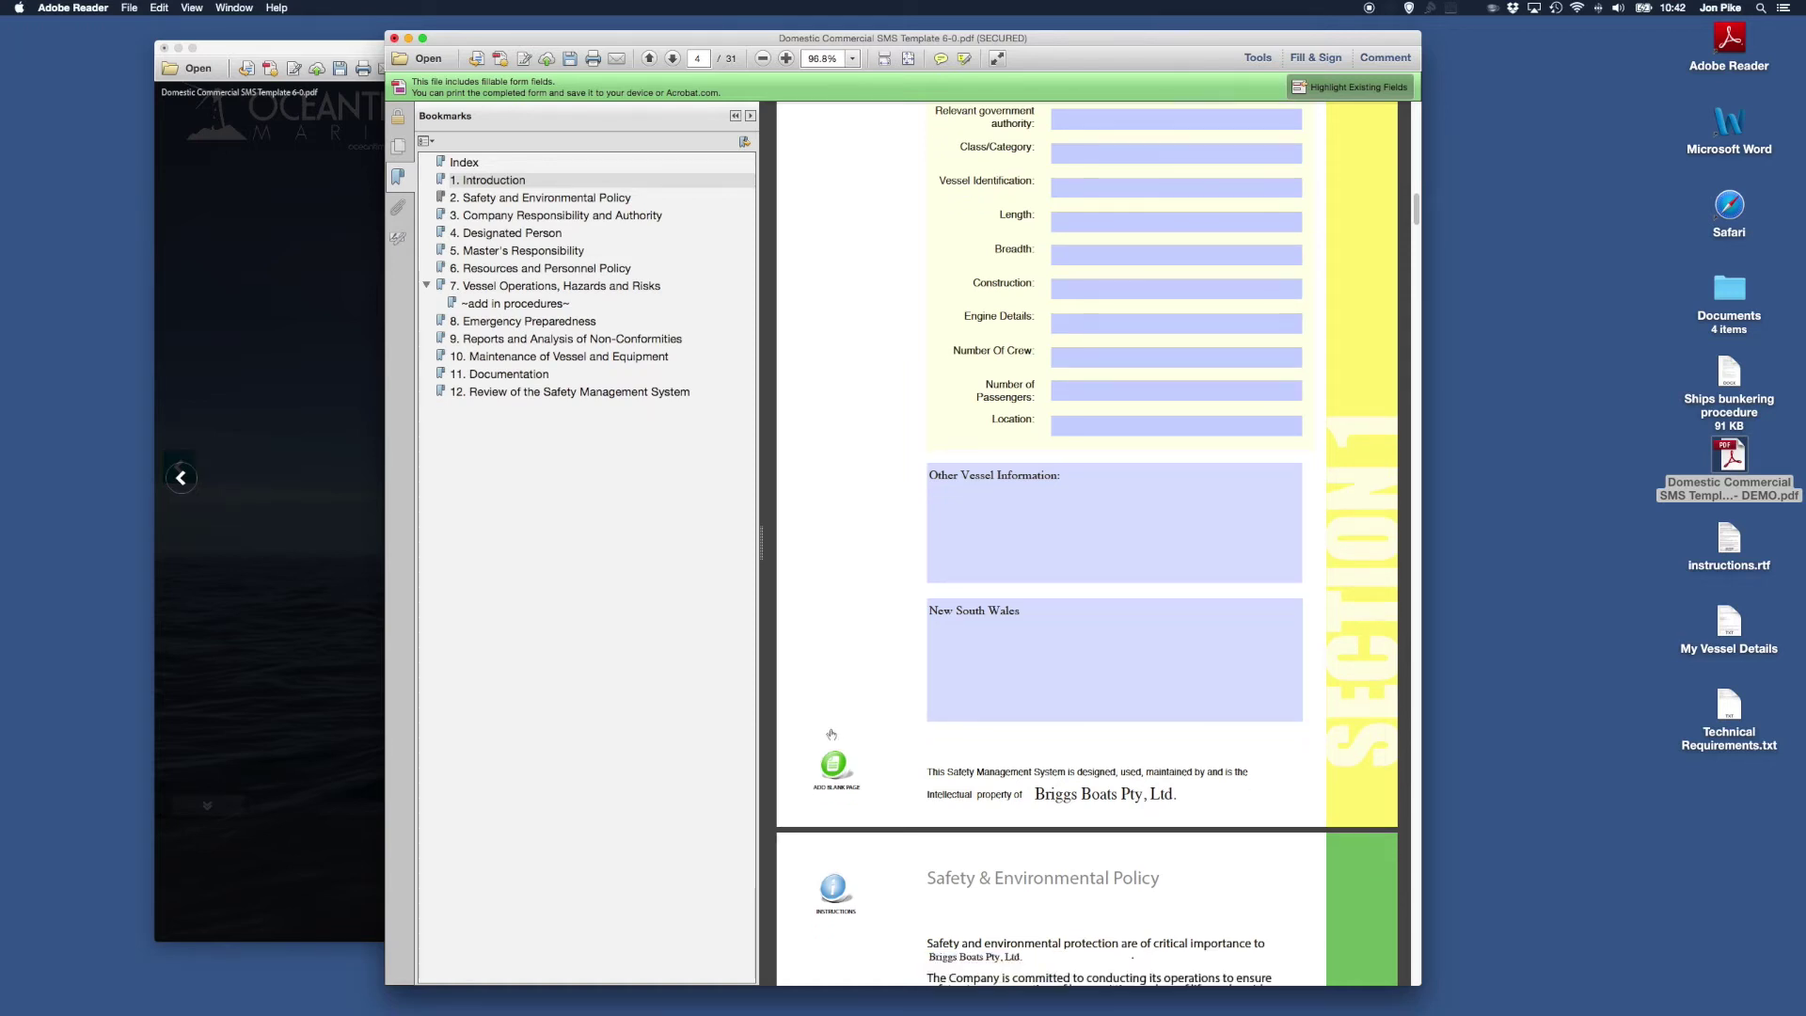
left_click(833, 657)
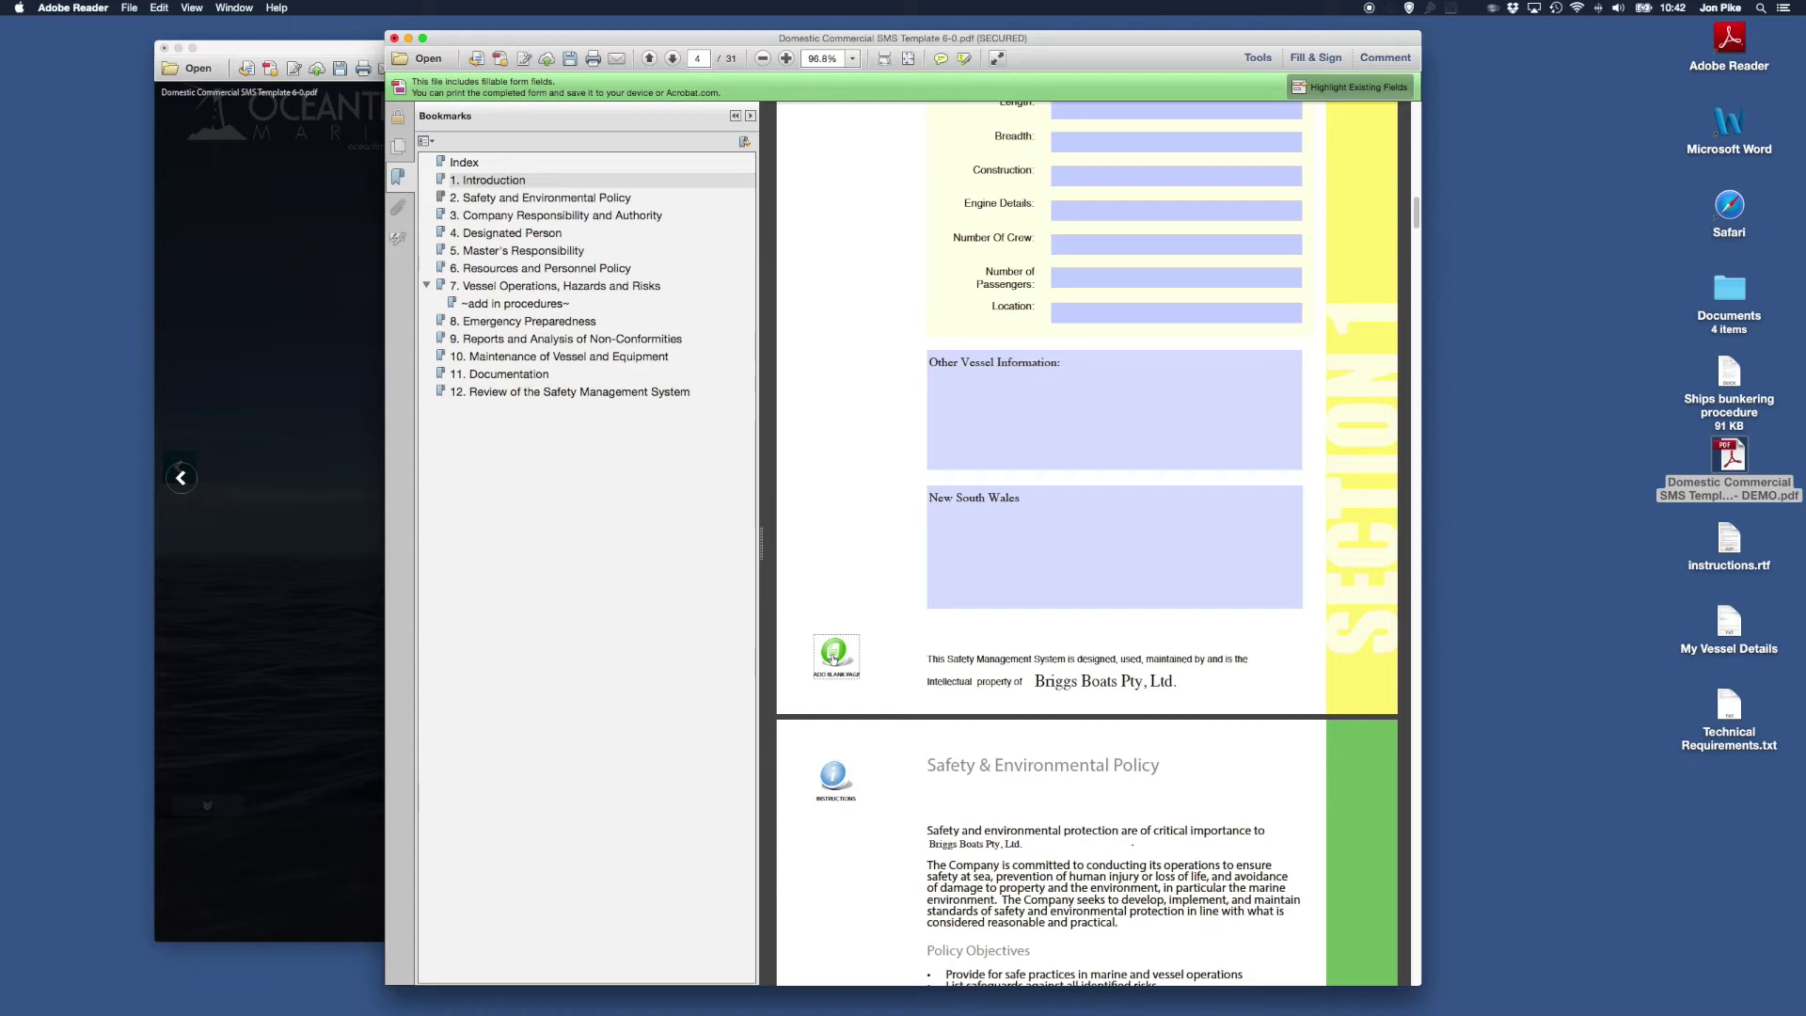
scroll(892, 698, "down", 3)
scroll(884, 696, "down", 15)
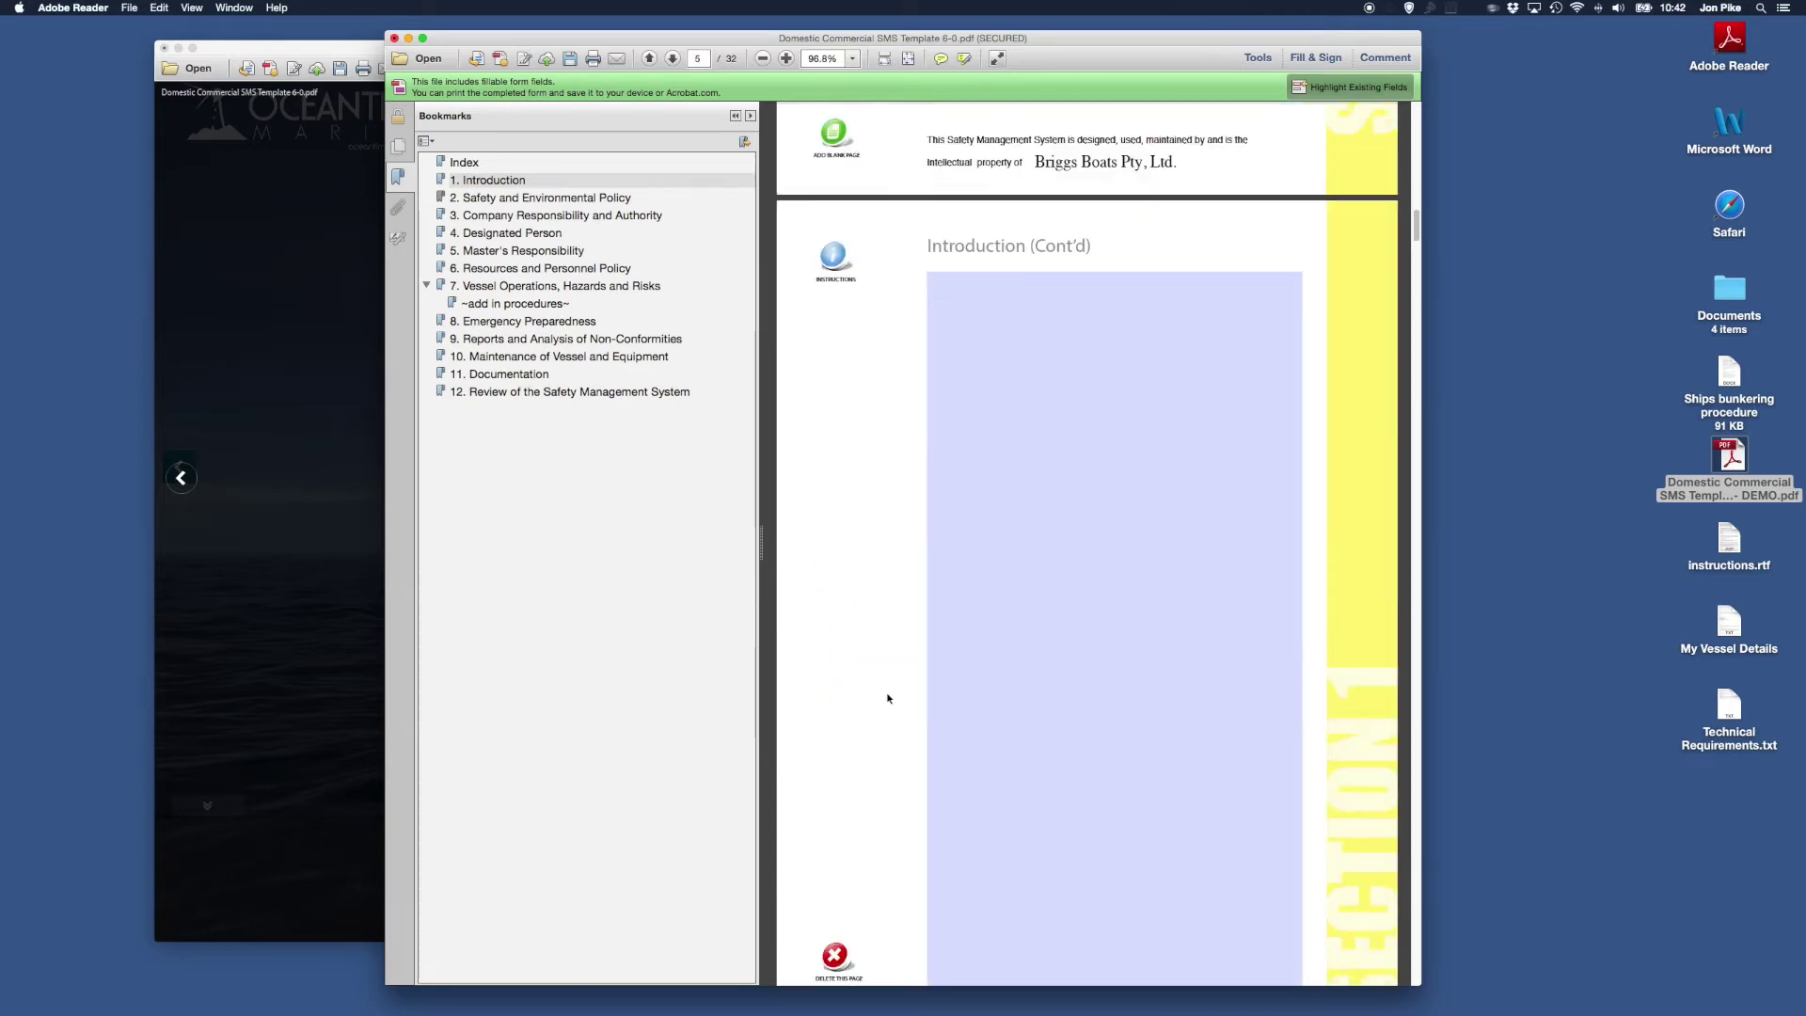
left_click(834, 656)
scroll(901, 680, "down", 10)
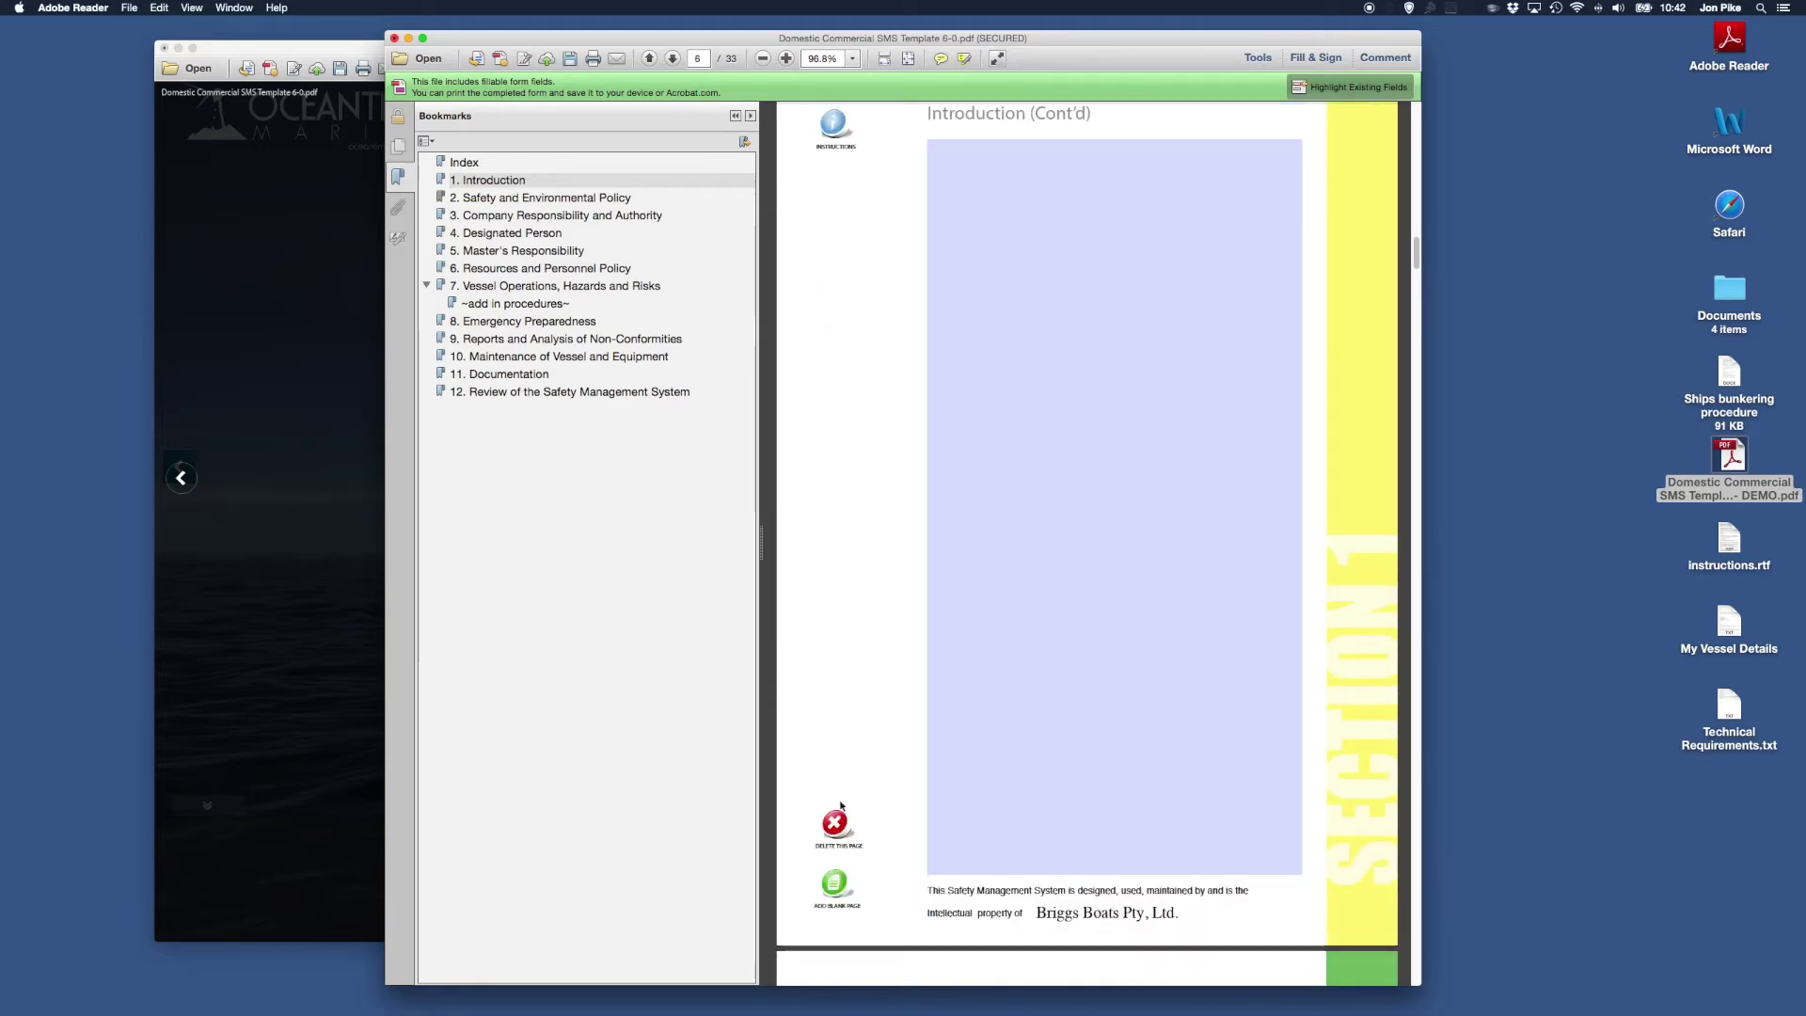
Step: Delete both added blank Introduction (Cont'd) pages
left_click(834, 824)
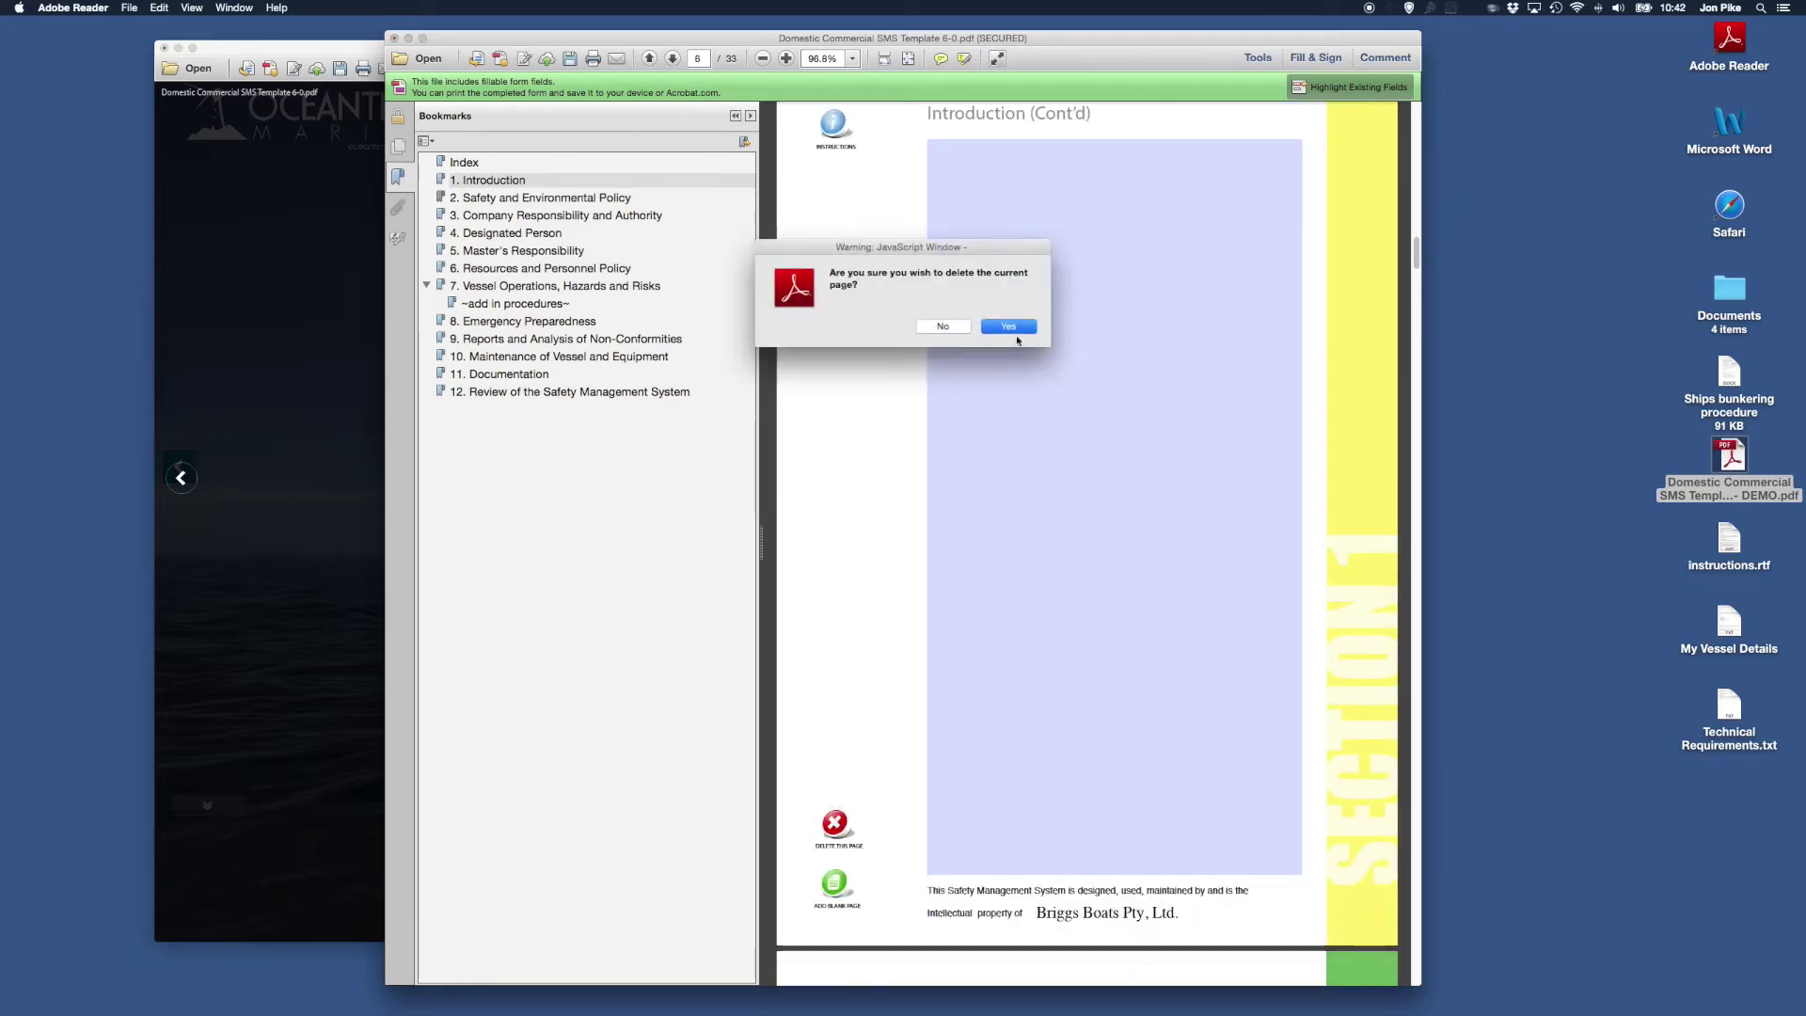
left_click(1014, 329)
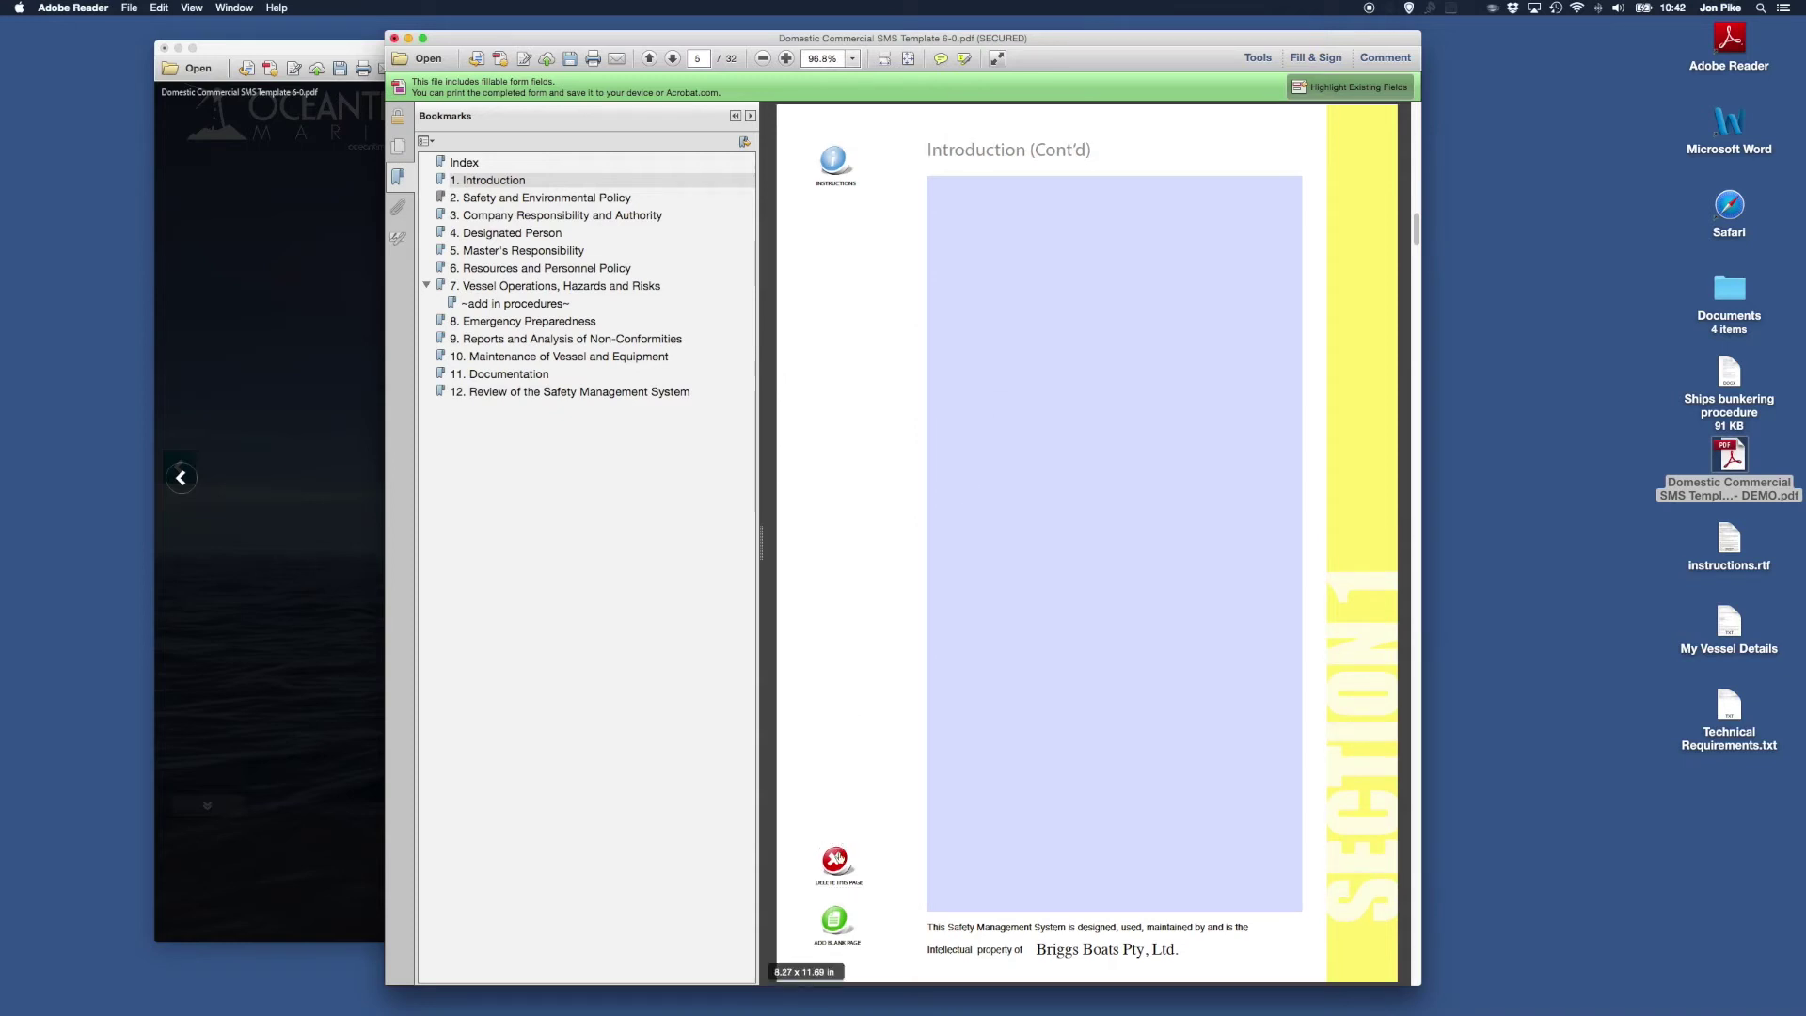
left_click(834, 859)
left_click(1009, 330)
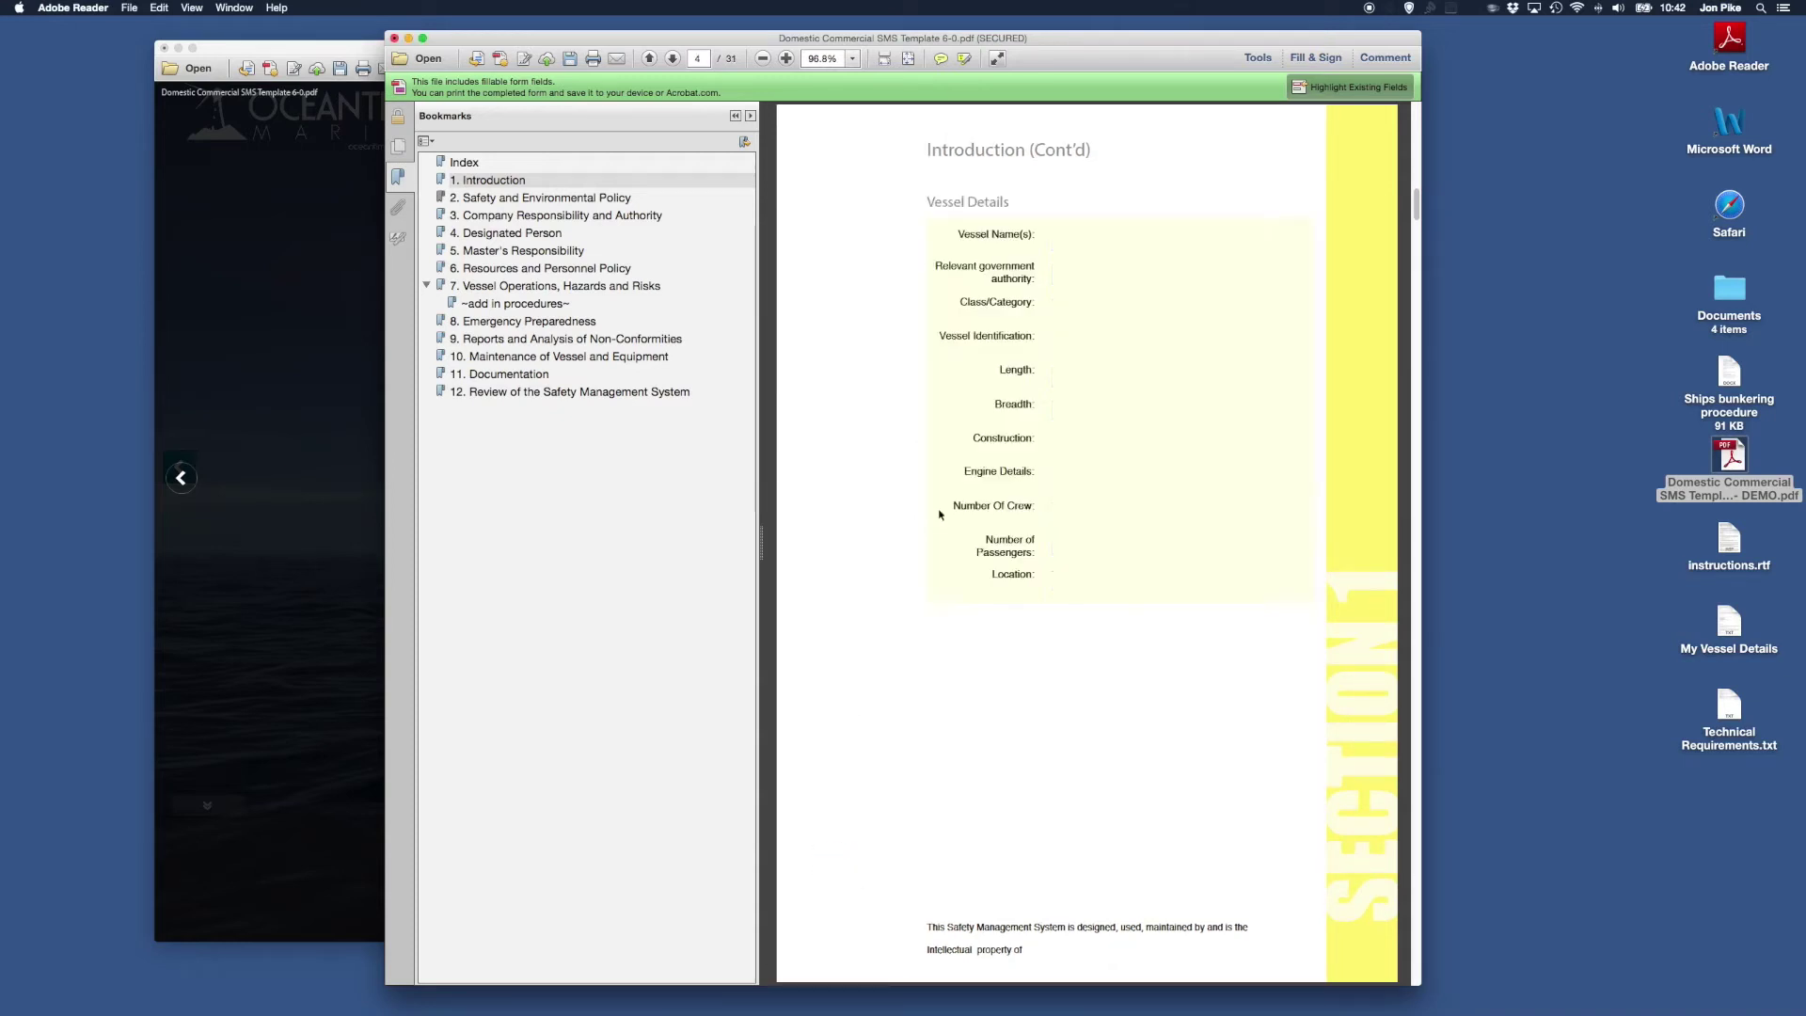
Step: Examine the Safety & Environmental Policy, Company Responsibility & Authority, Designated Person and Resources & Personnel Policy sections
scroll(950, 494, "down", 10)
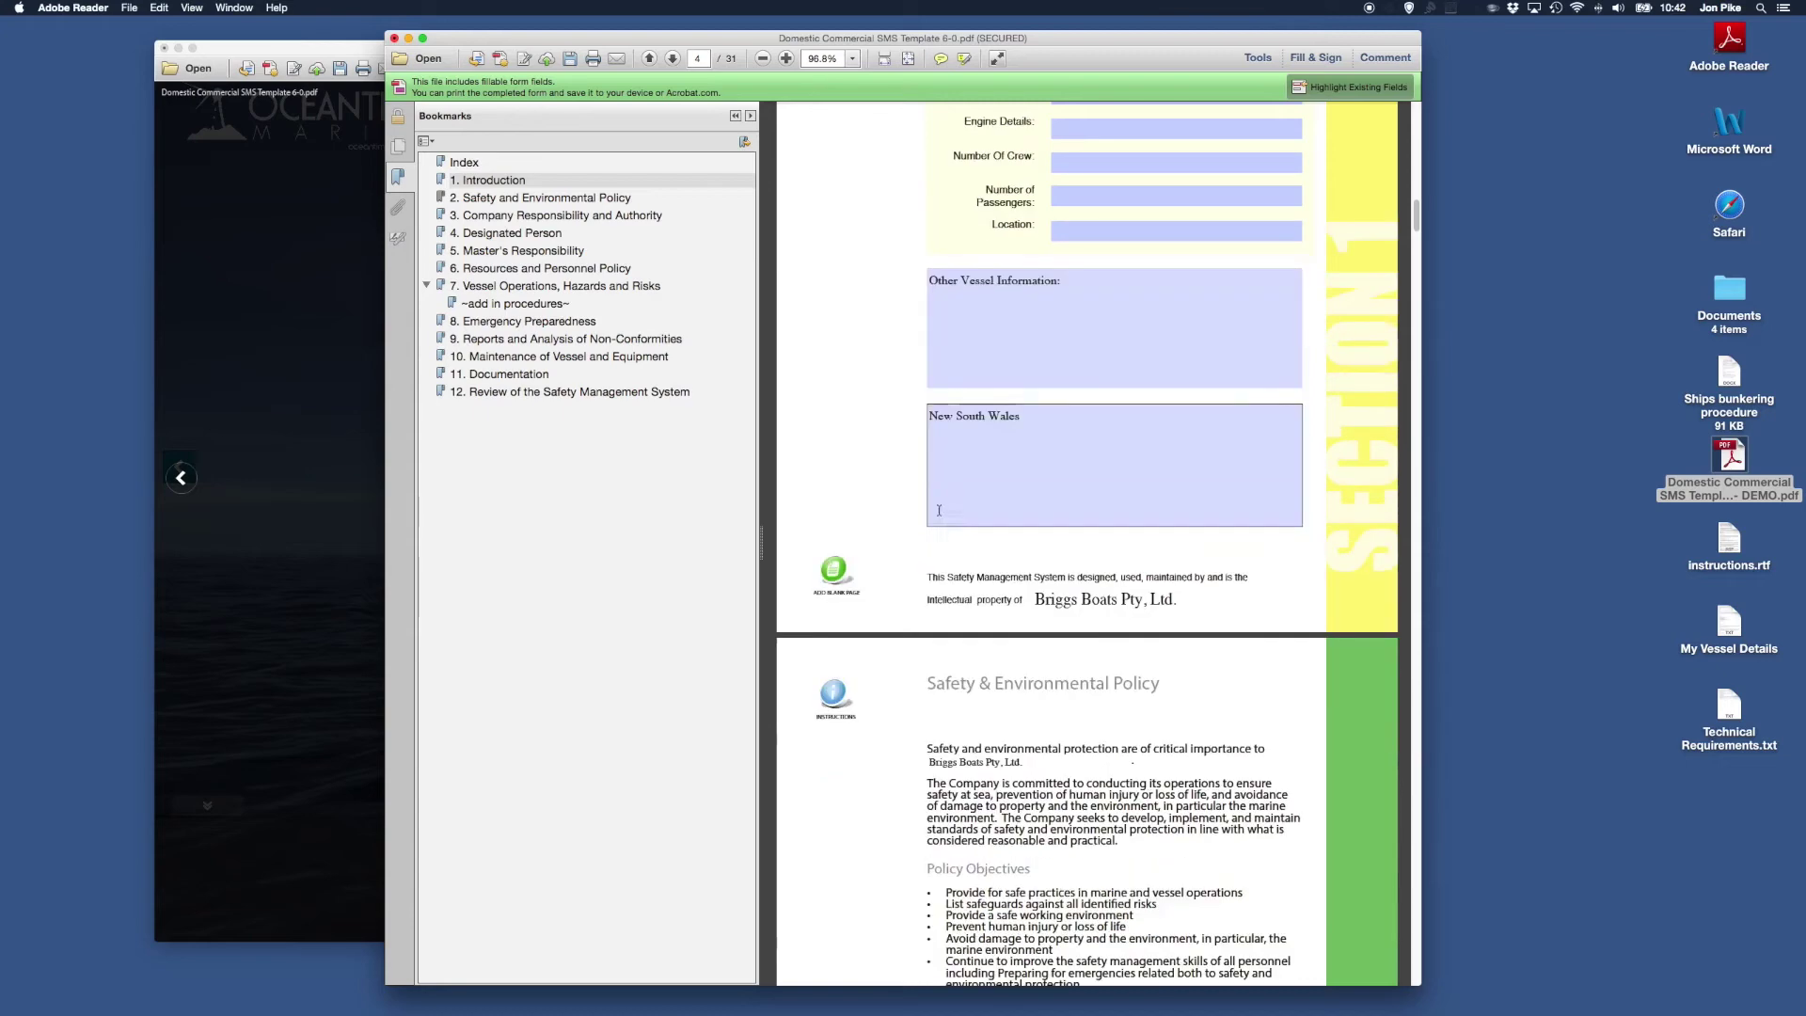
scroll(939, 510, "down", 8)
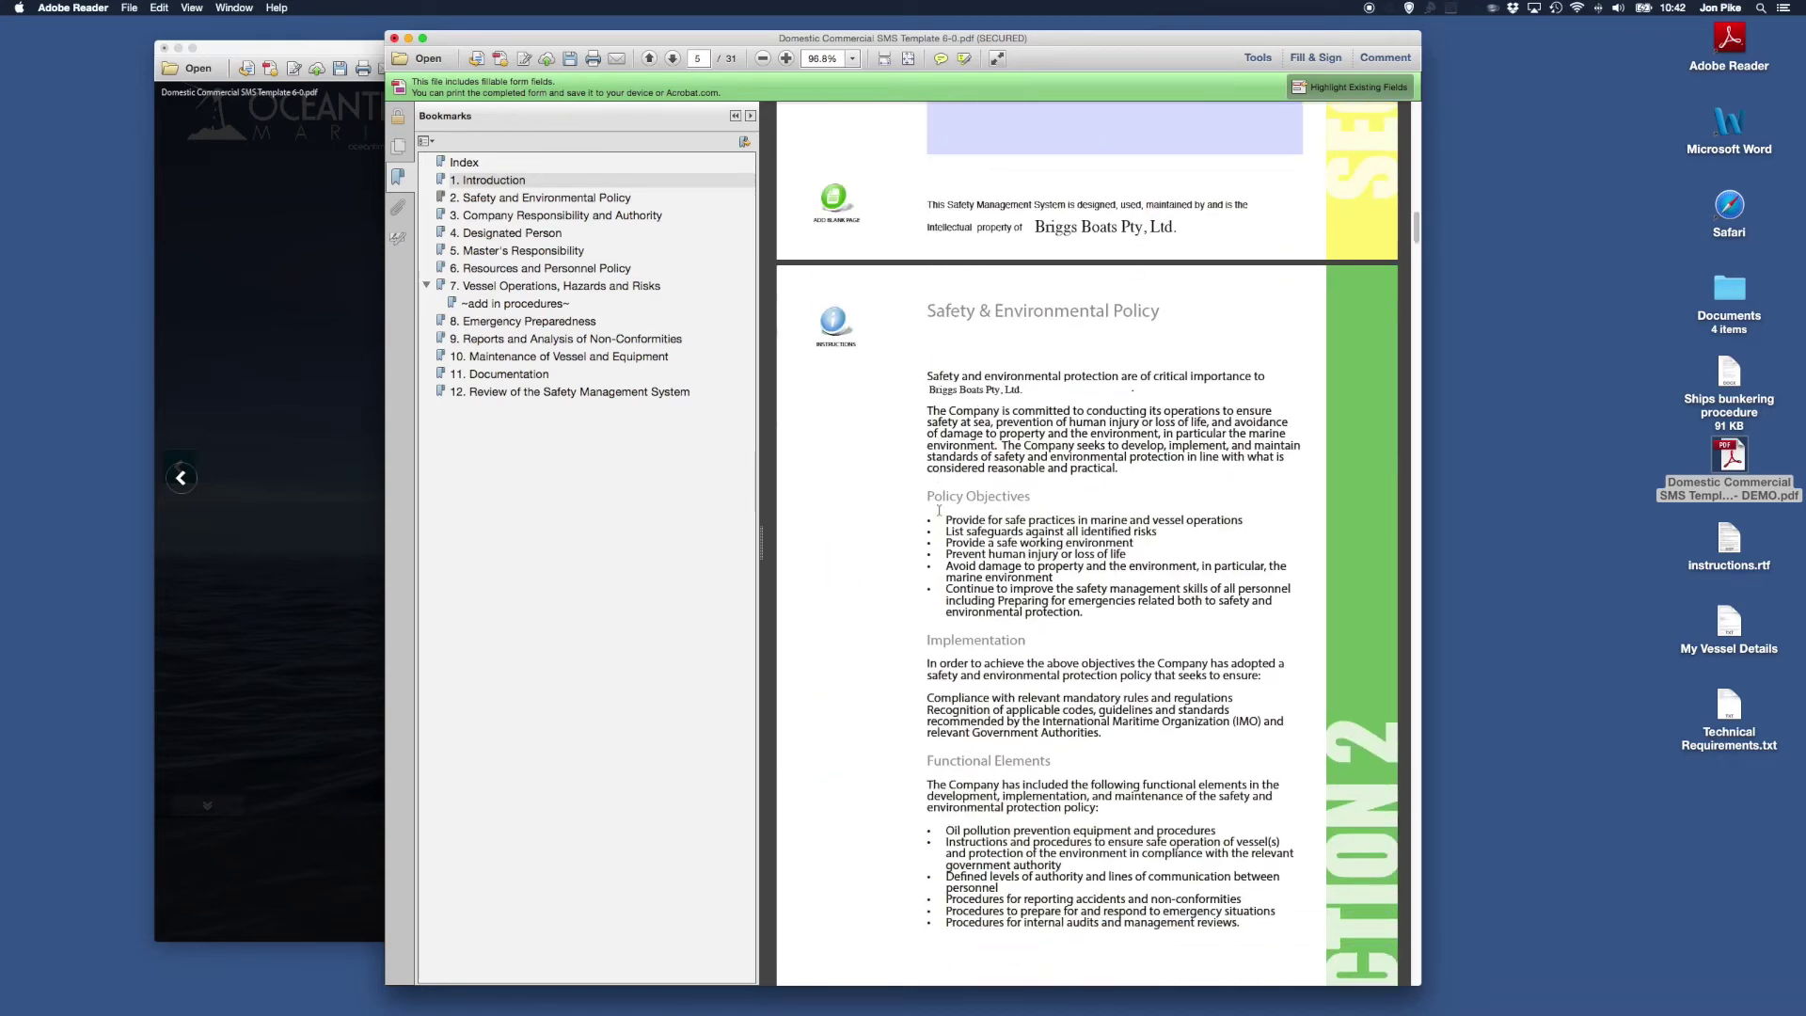
scroll(939, 510, "down", 20)
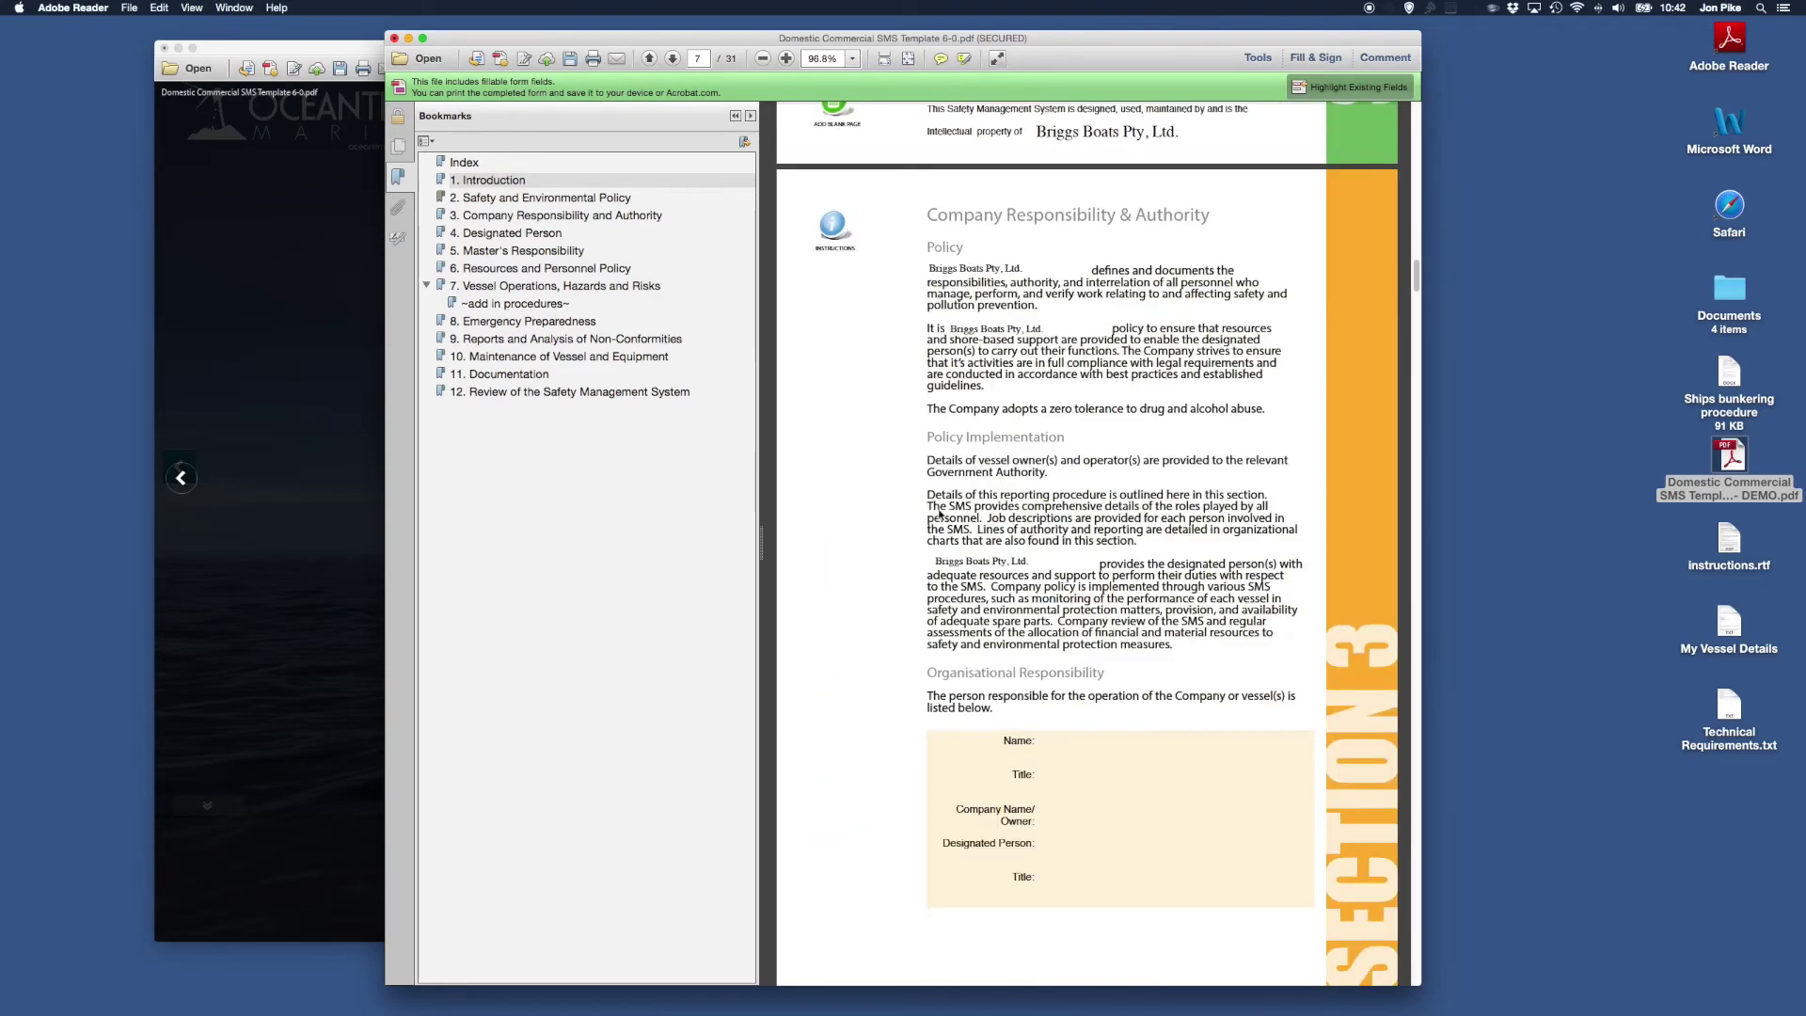
scroll(939, 515, "down", 20)
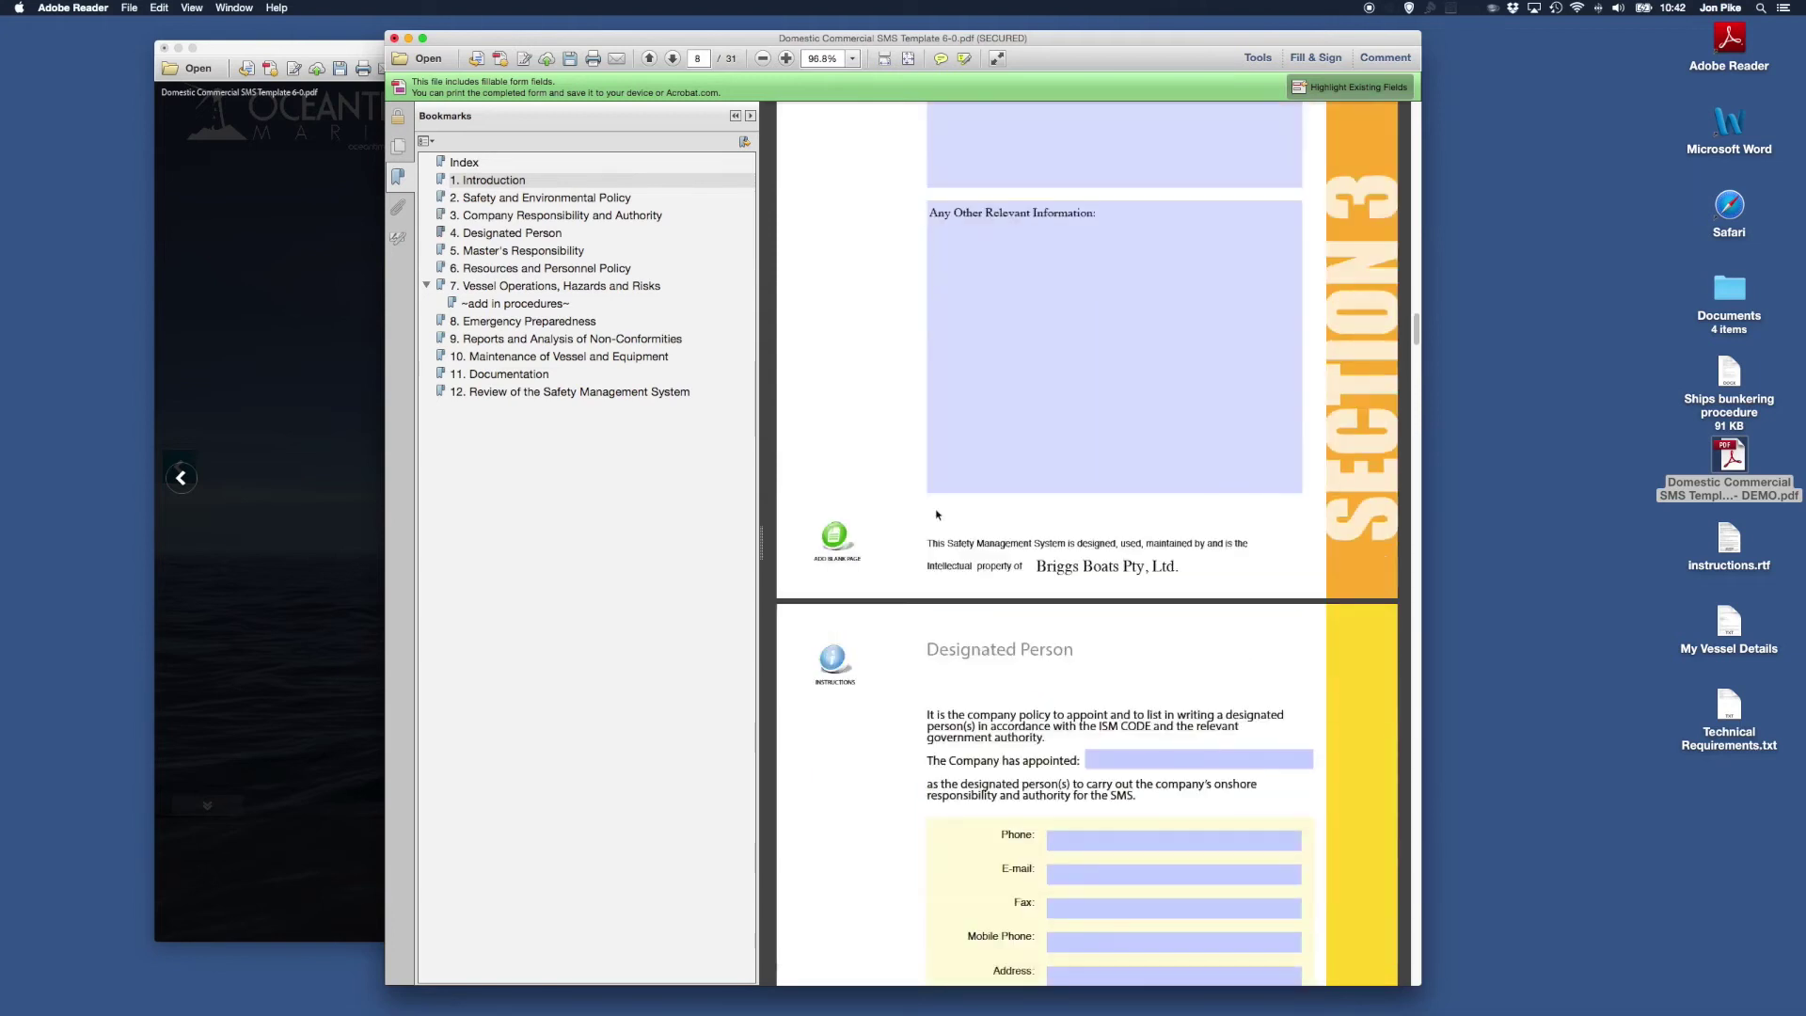
scroll(937, 515, "down", 6)
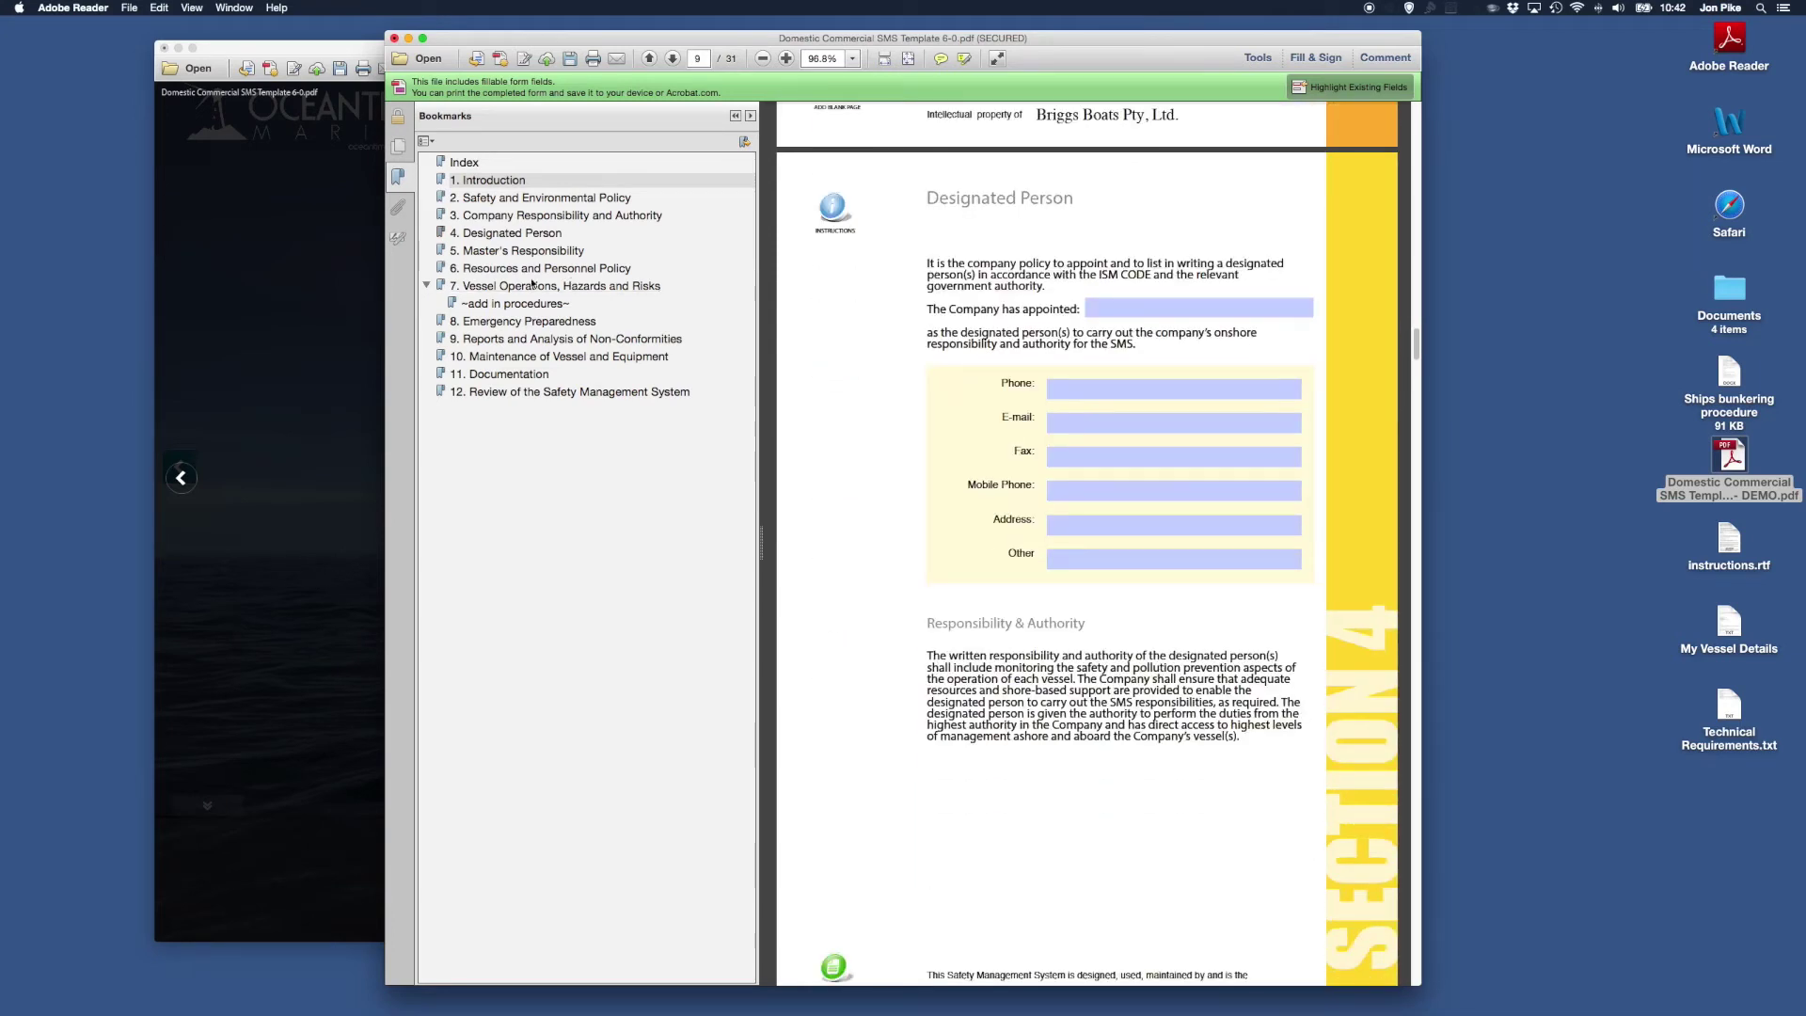
left_click(498, 270)
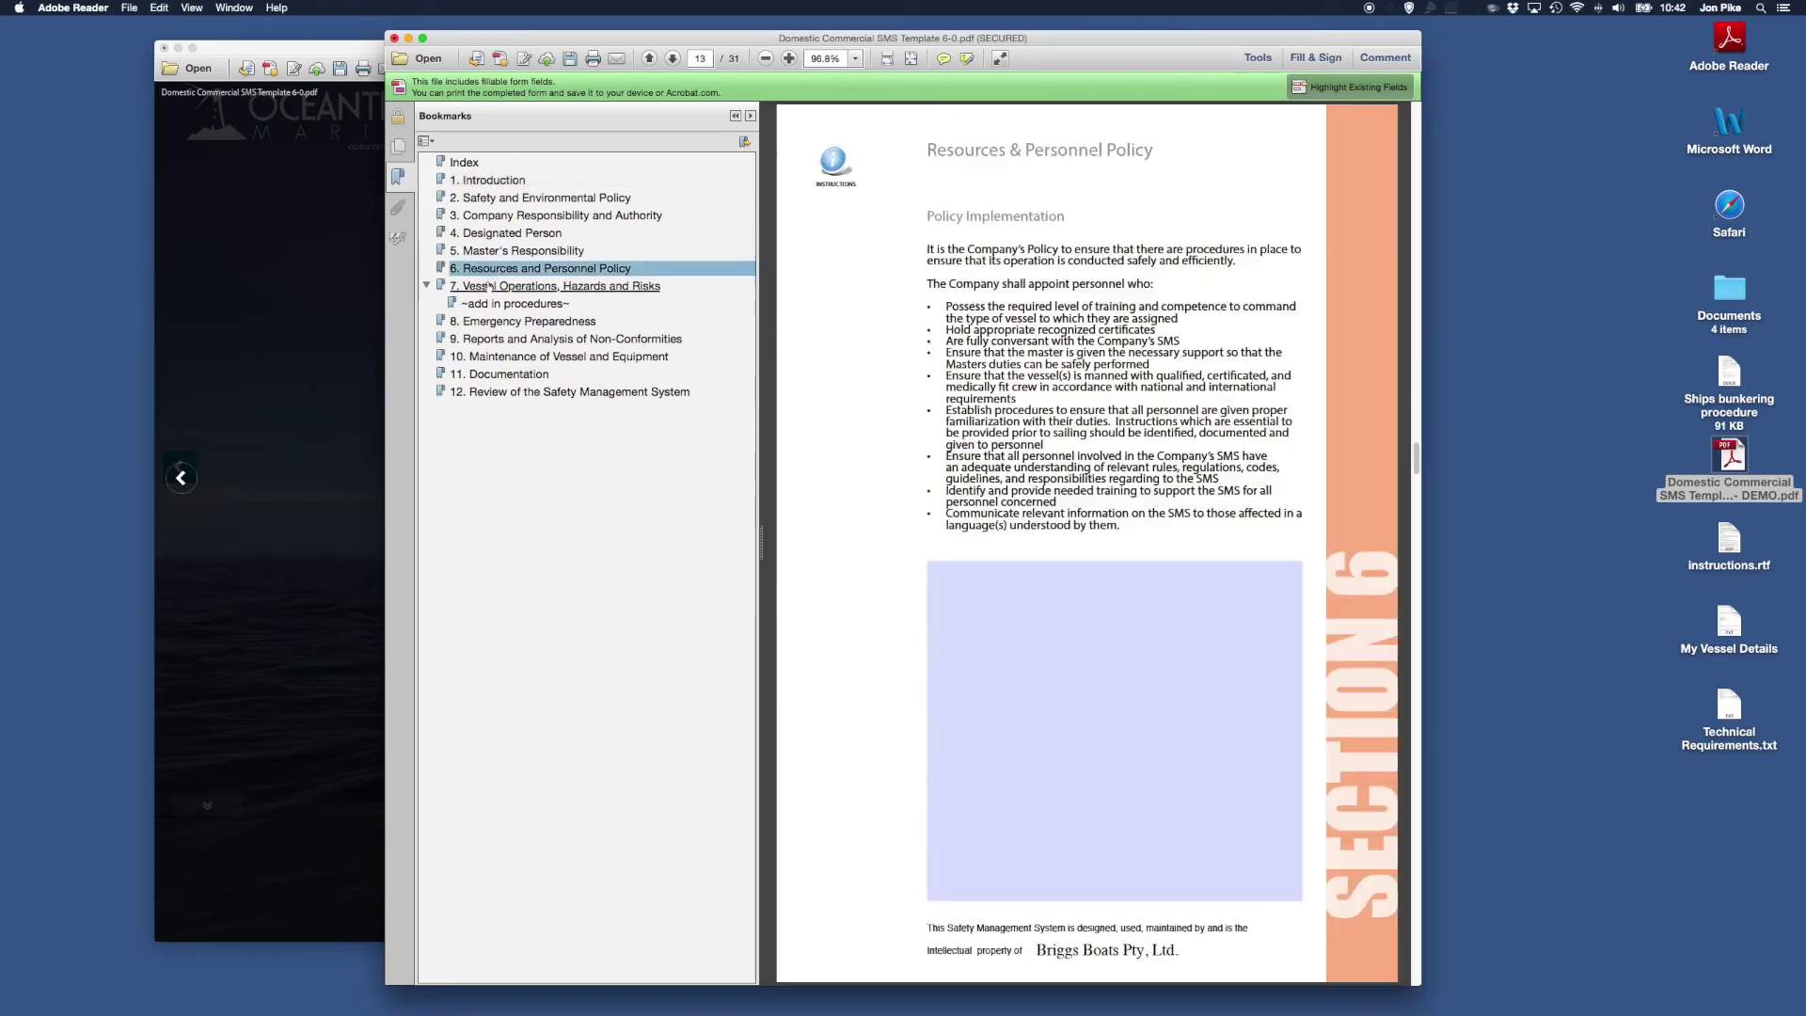
Step: Examine the Vessel Operations, Hazards & Risks section and the list of available procedures that follows it
left_click(491, 288)
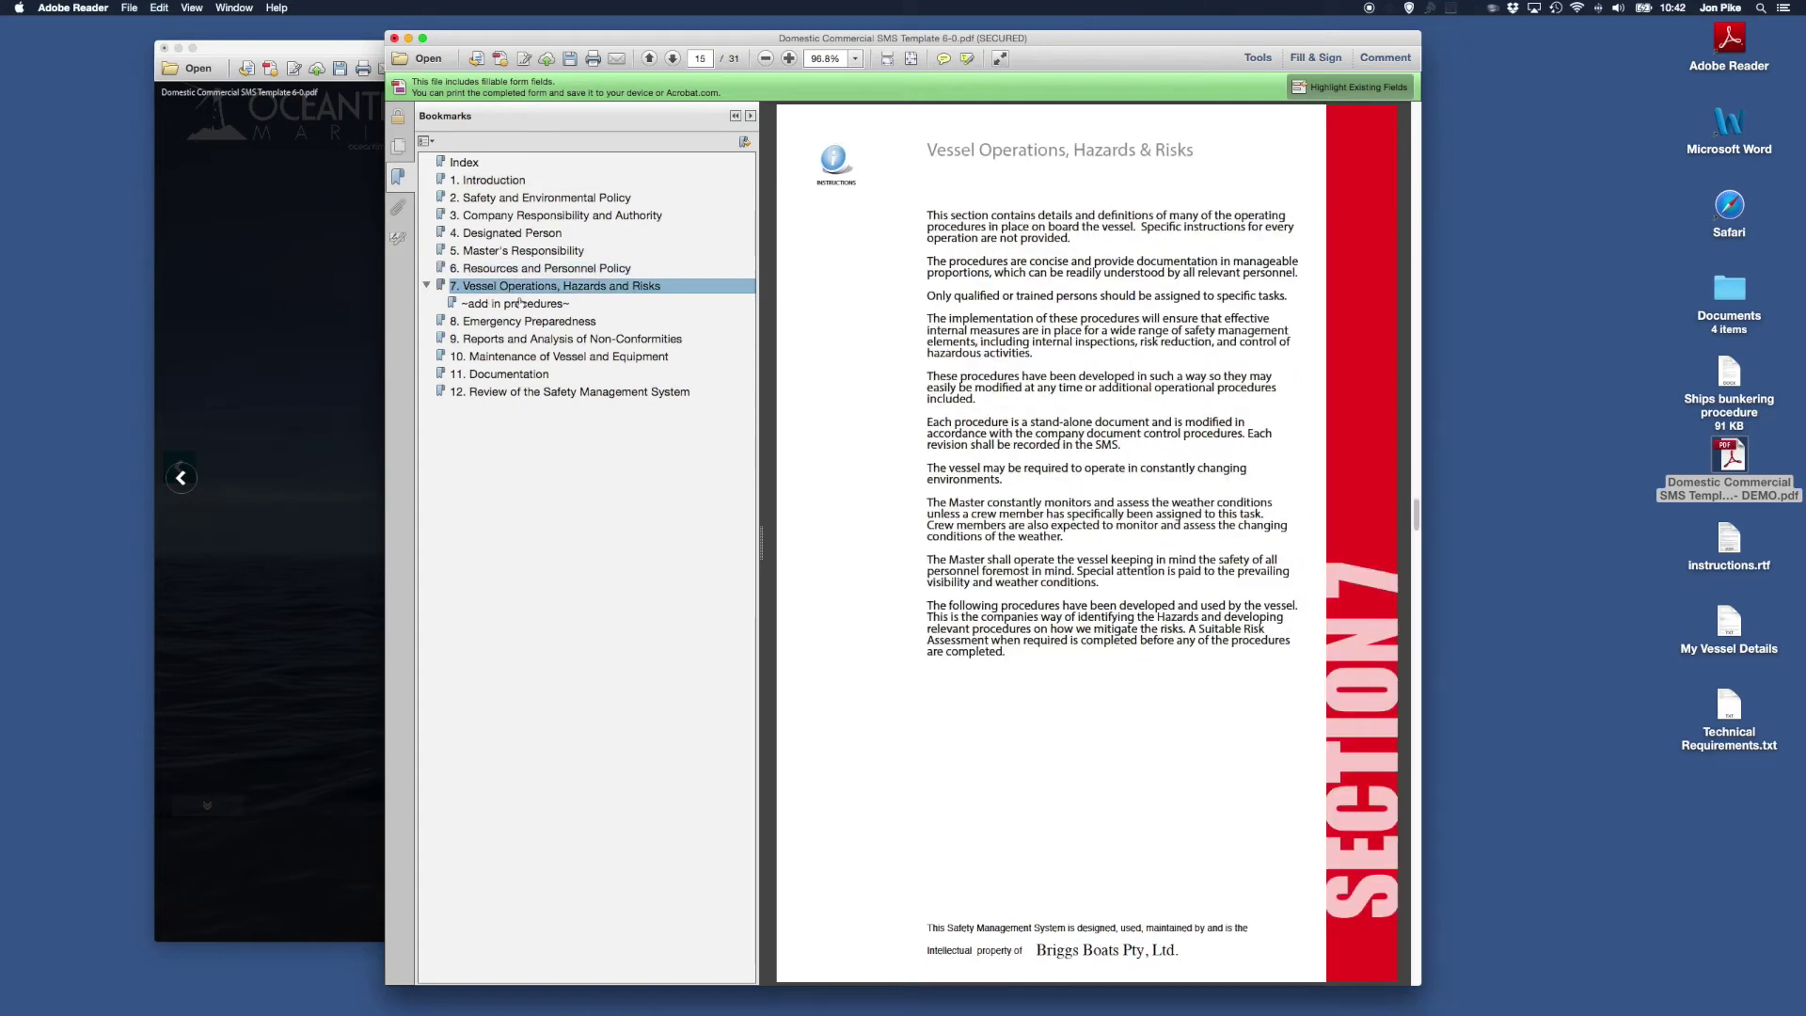
scroll(930, 442, "down", 5)
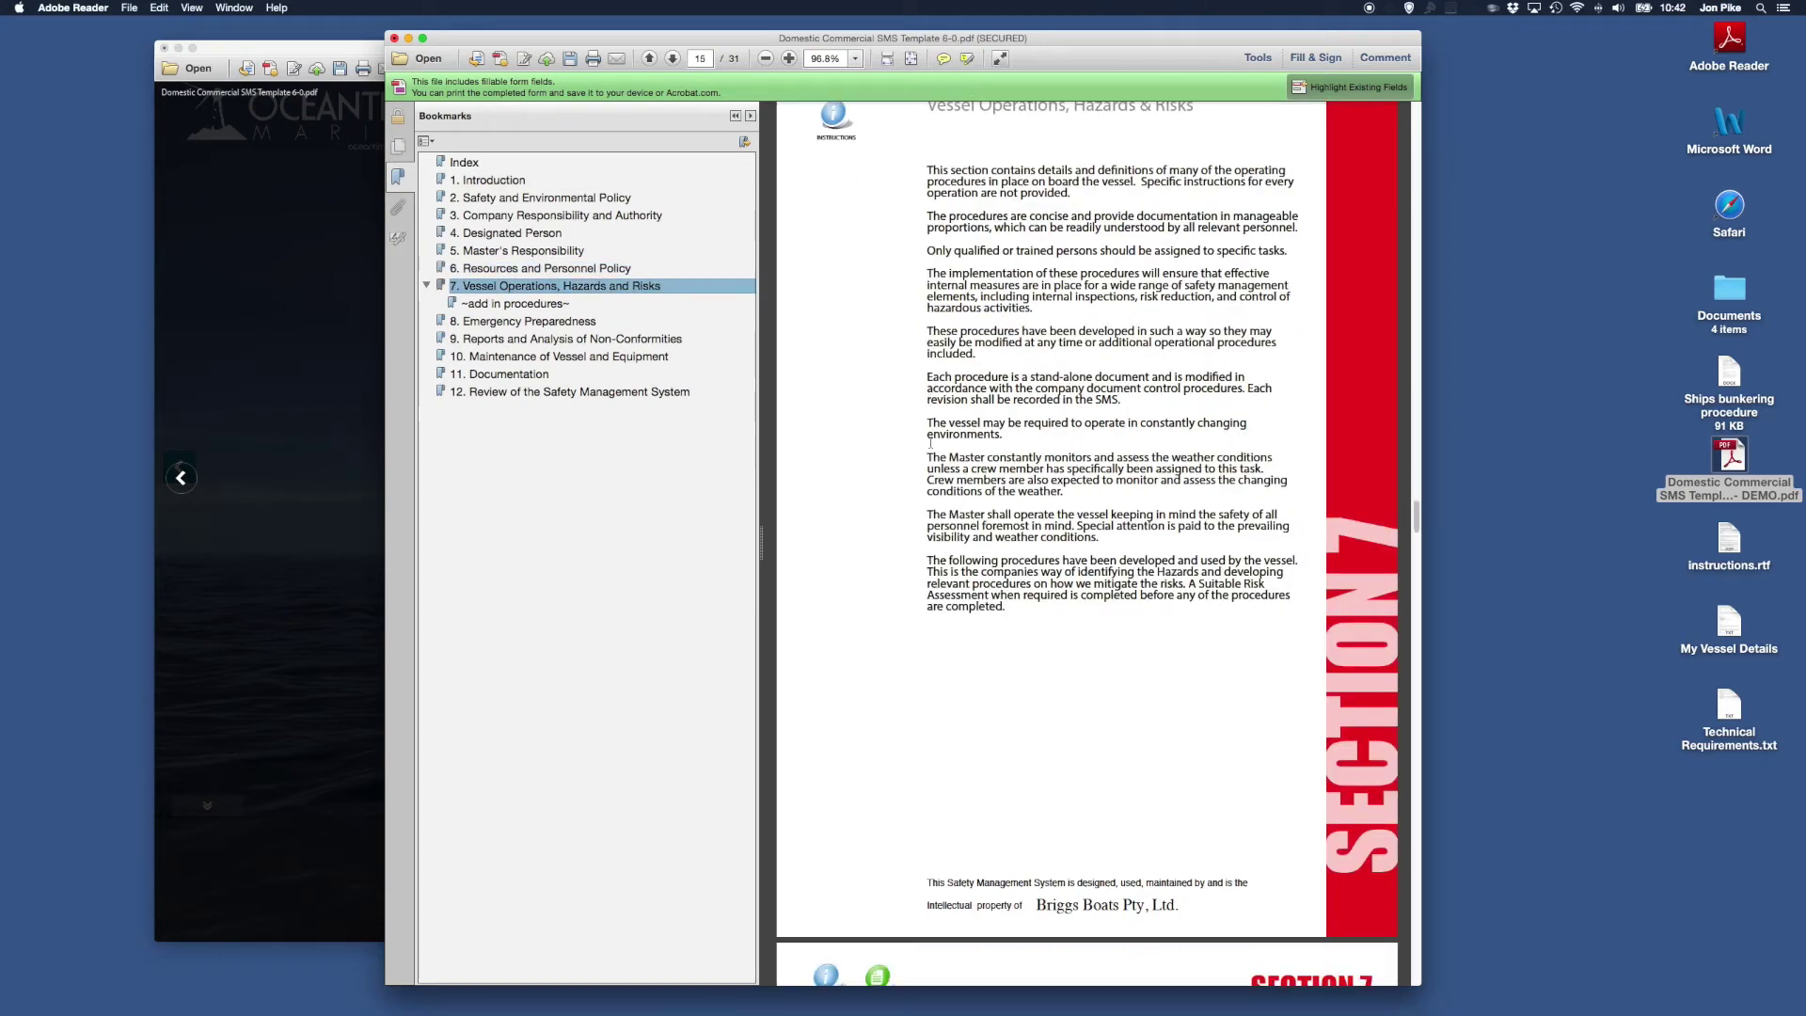
scroll(932, 447, "down", 6)
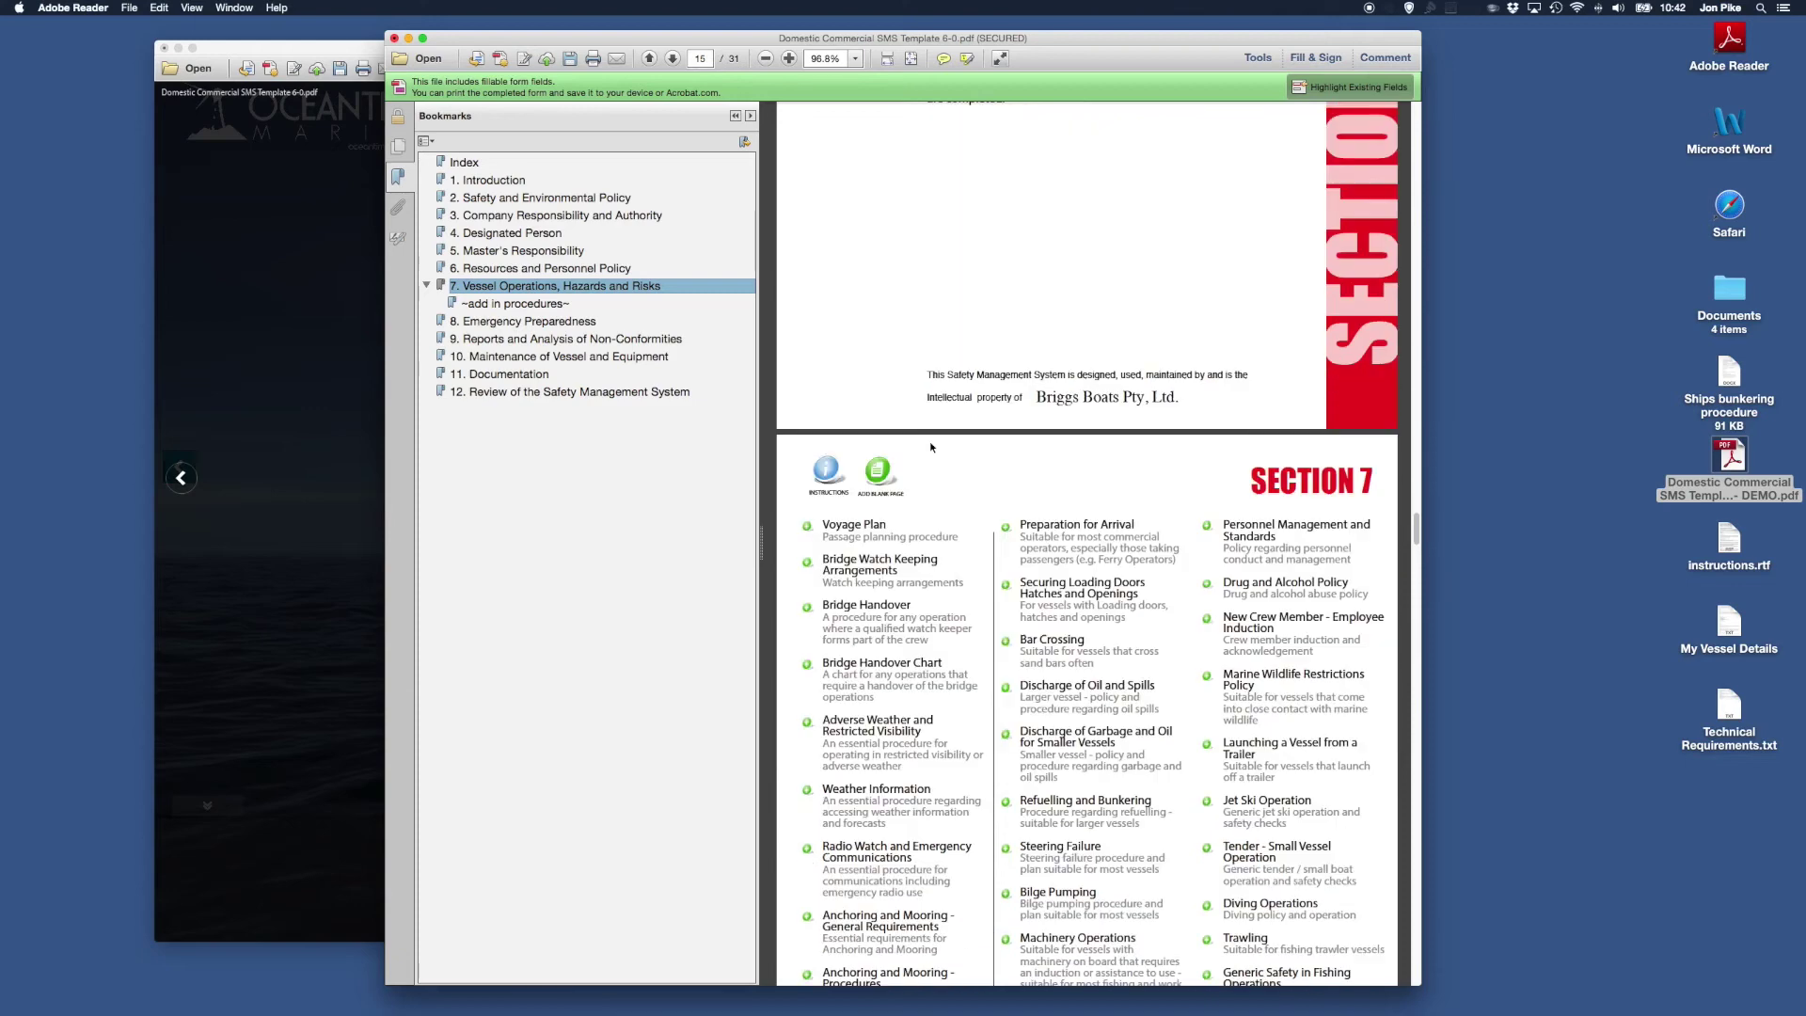
scroll(931, 447, "down", 6)
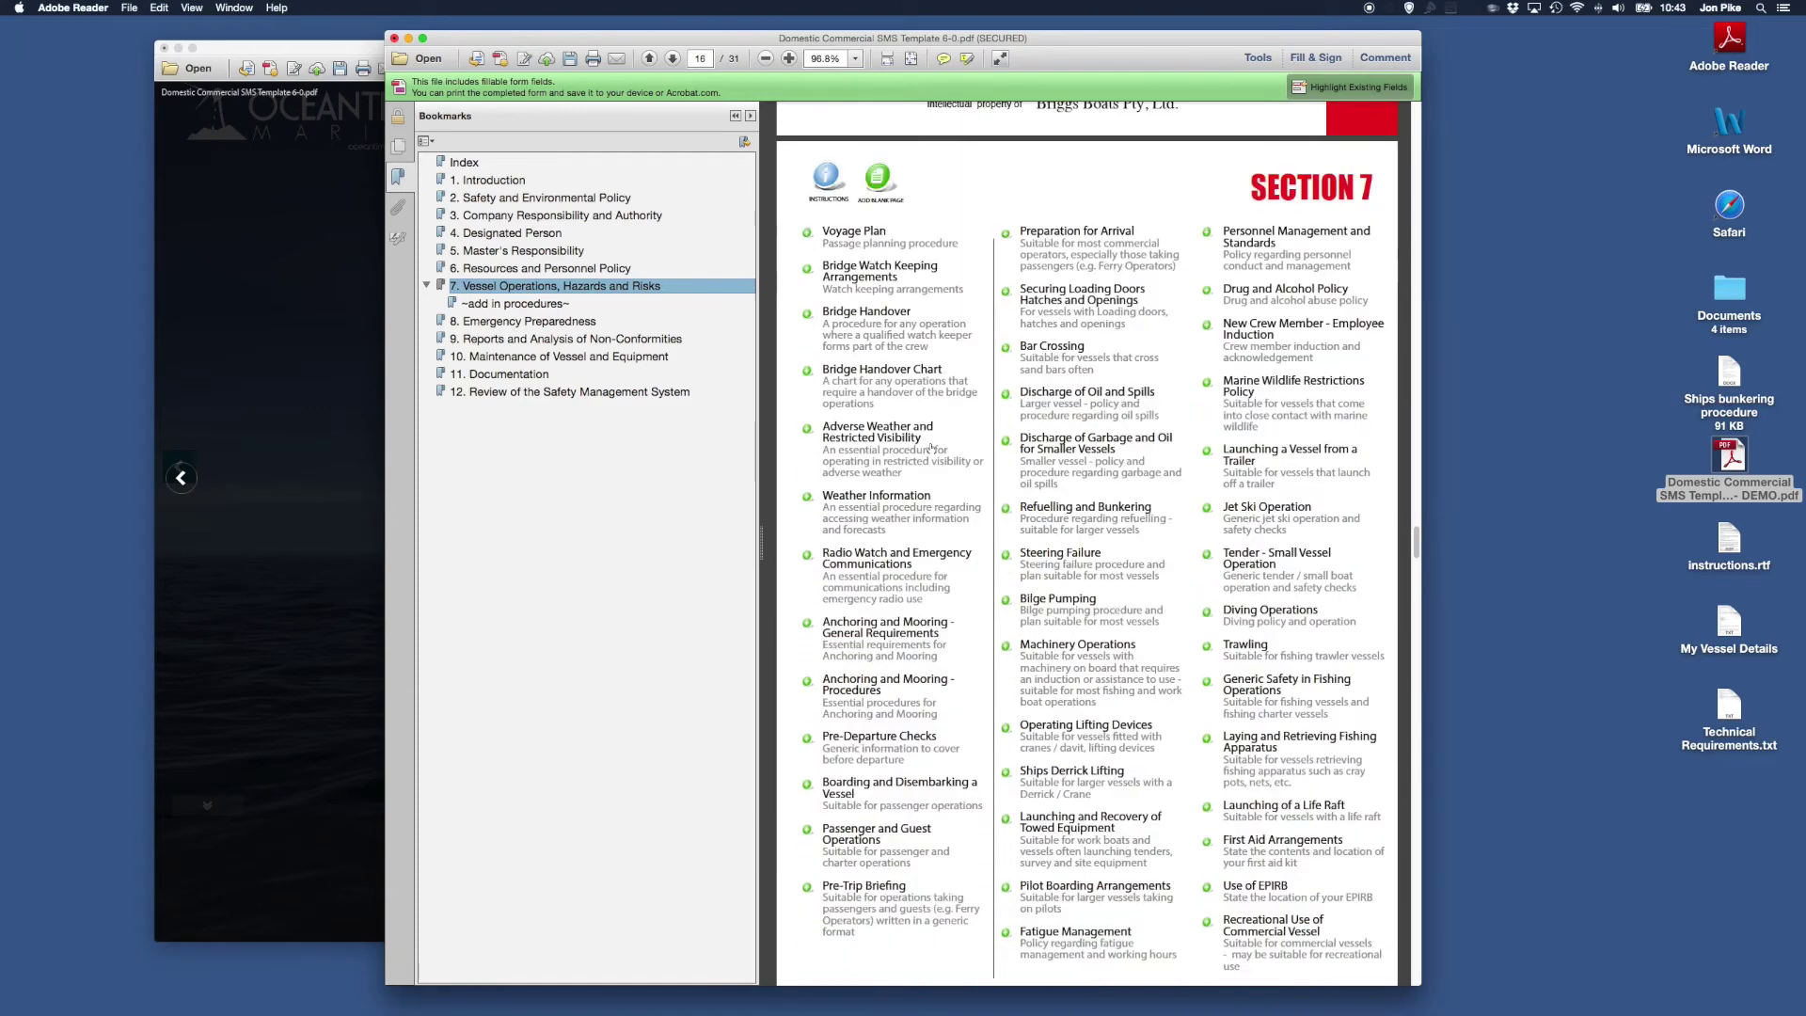
scroll(931, 447, "down", 1)
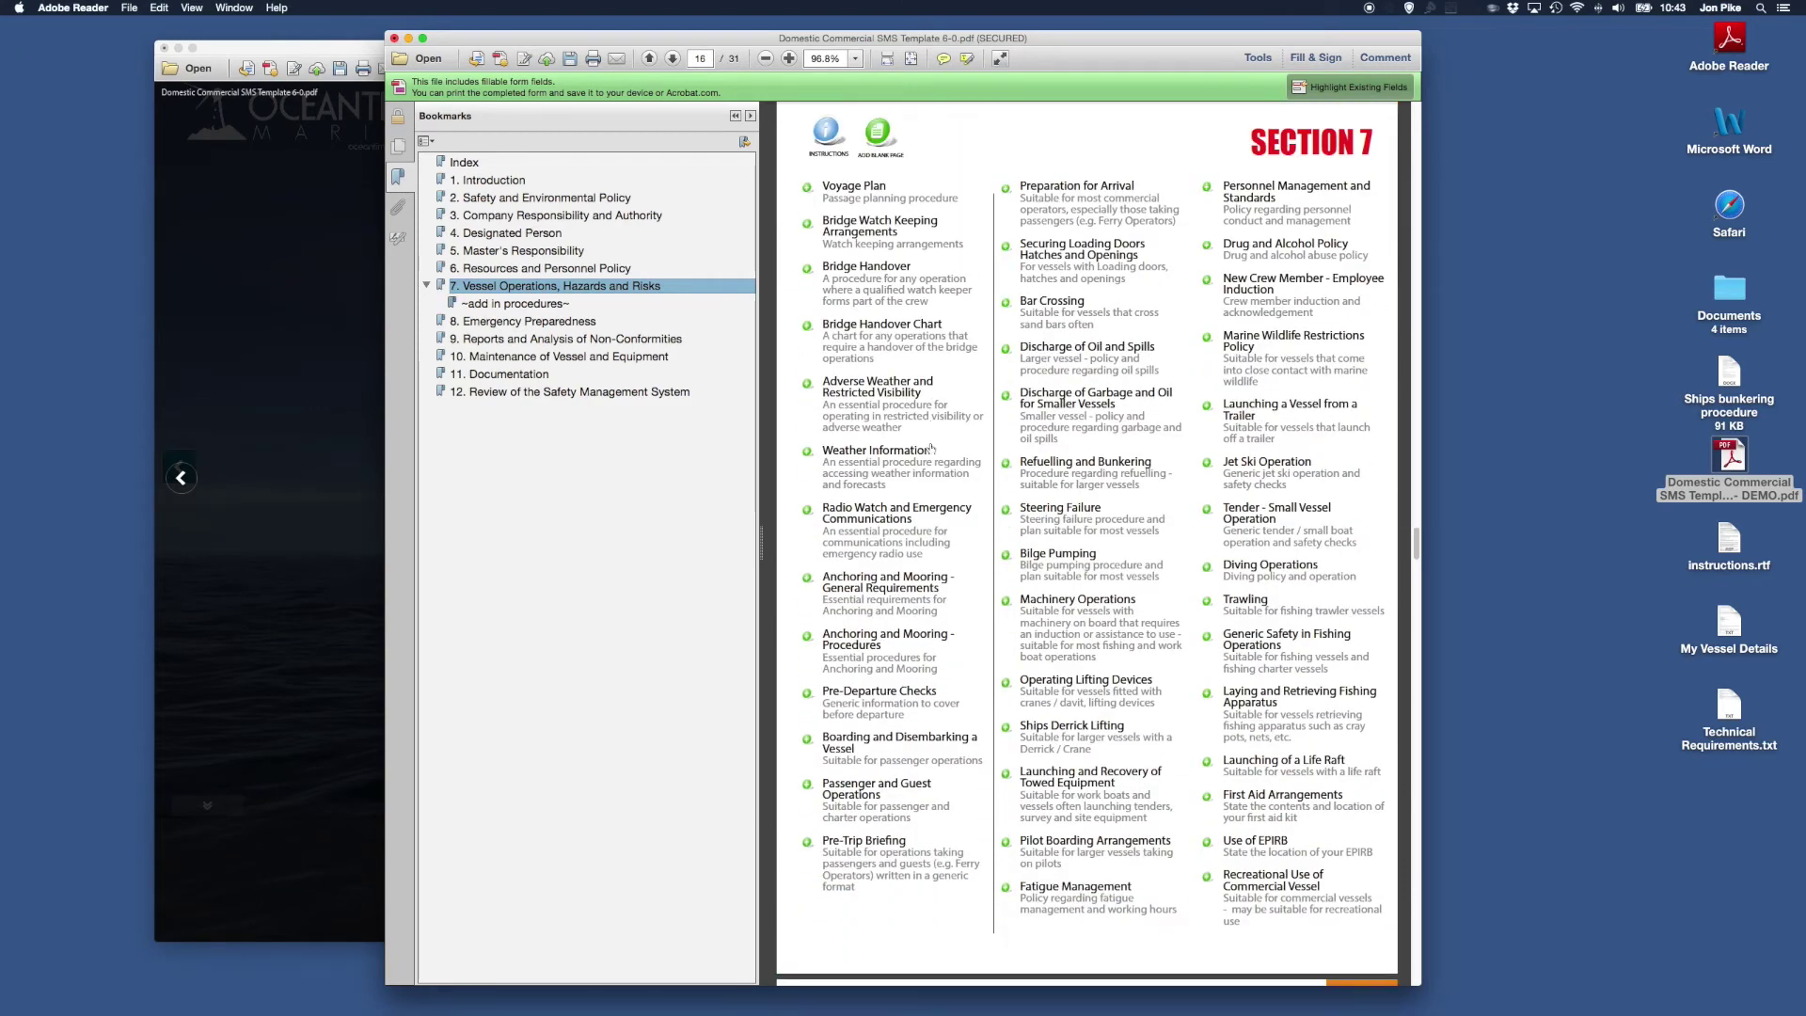
scroll(931, 447, "up", 14)
scroll(930, 441, "up", 3)
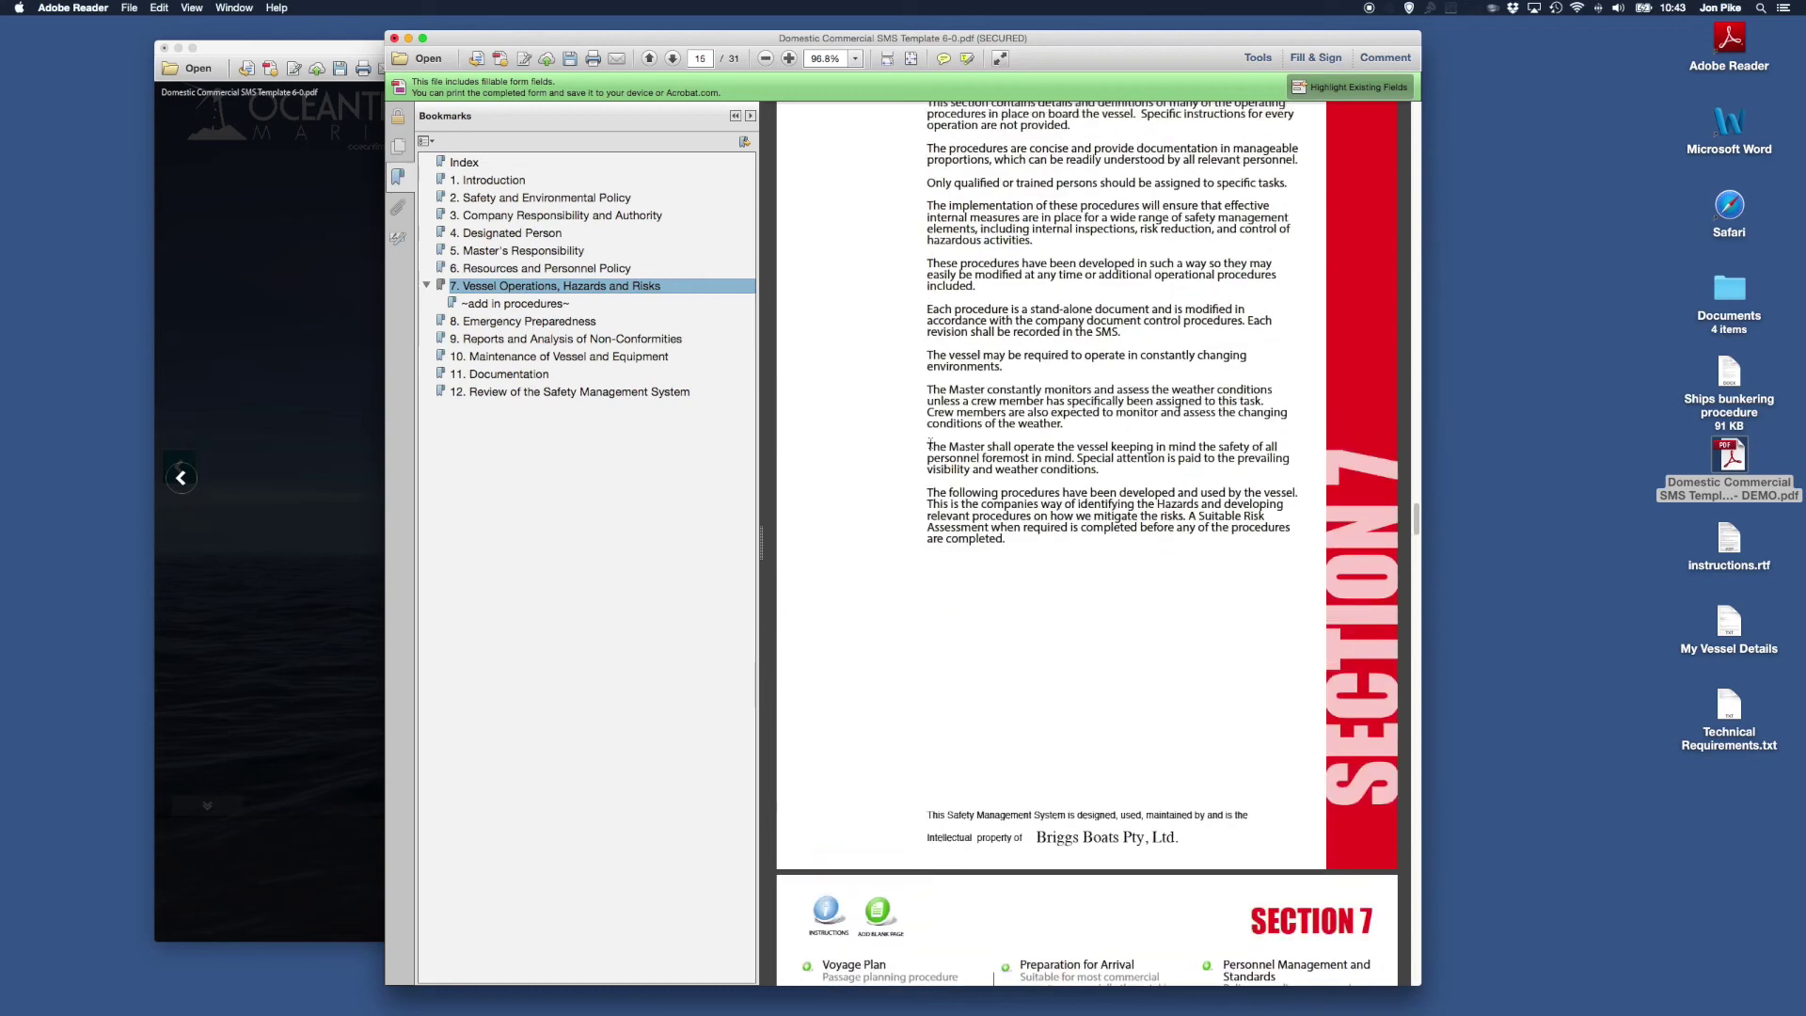
scroll(930, 443, "up", 2)
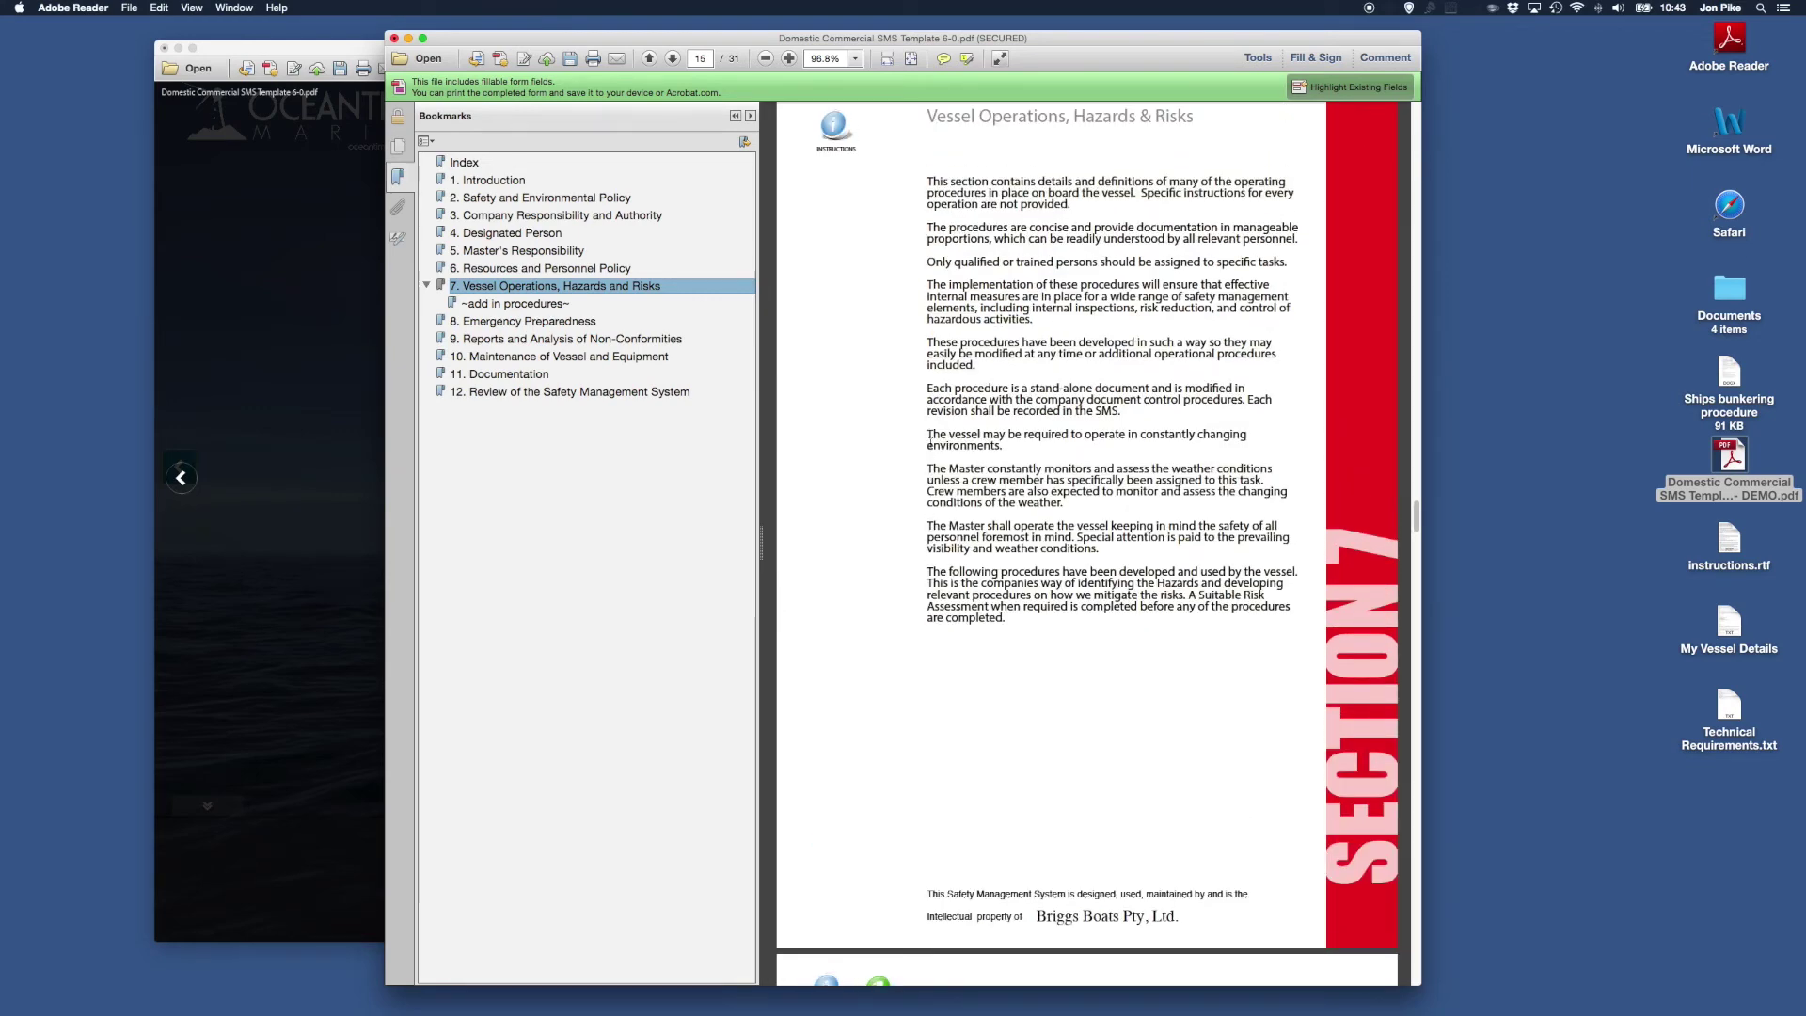
scroll(930, 442, "down", 2)
Step: Add the Voyage Plan procedure page from the Section 7 procedures list and check the inserted page
left_click(550, 304)
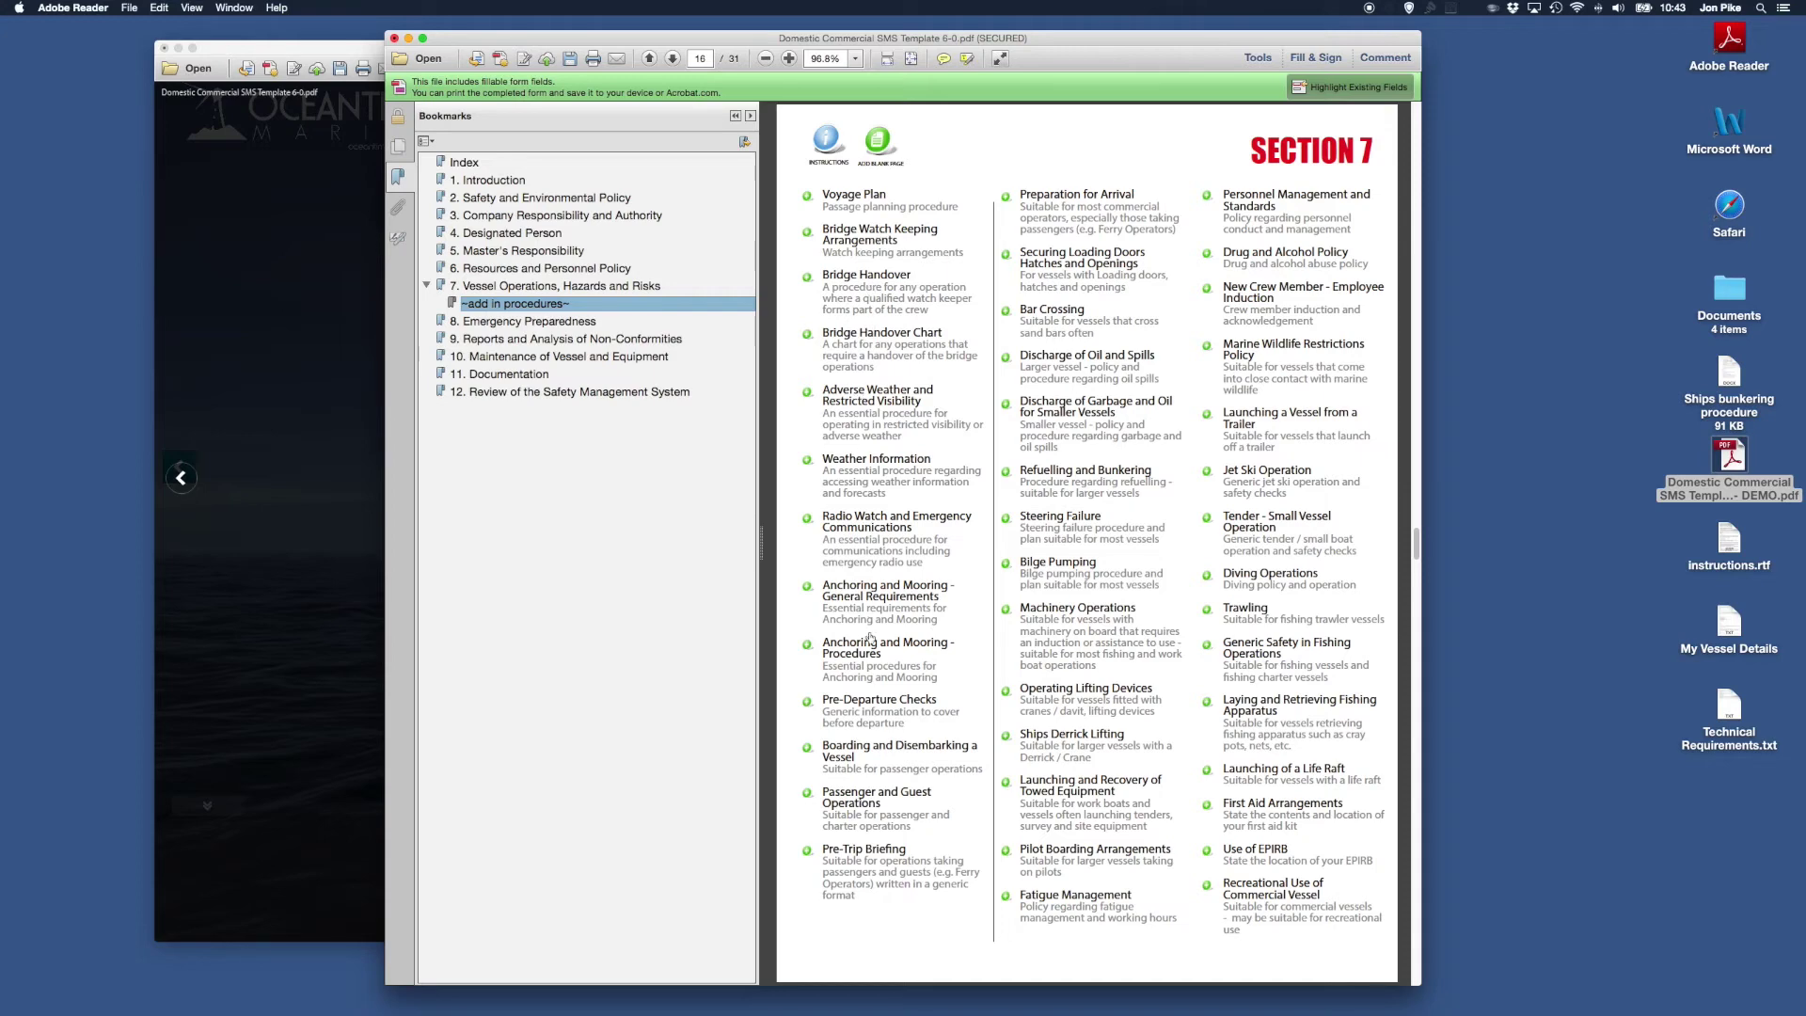
scroll(809, 414, "down", 5)
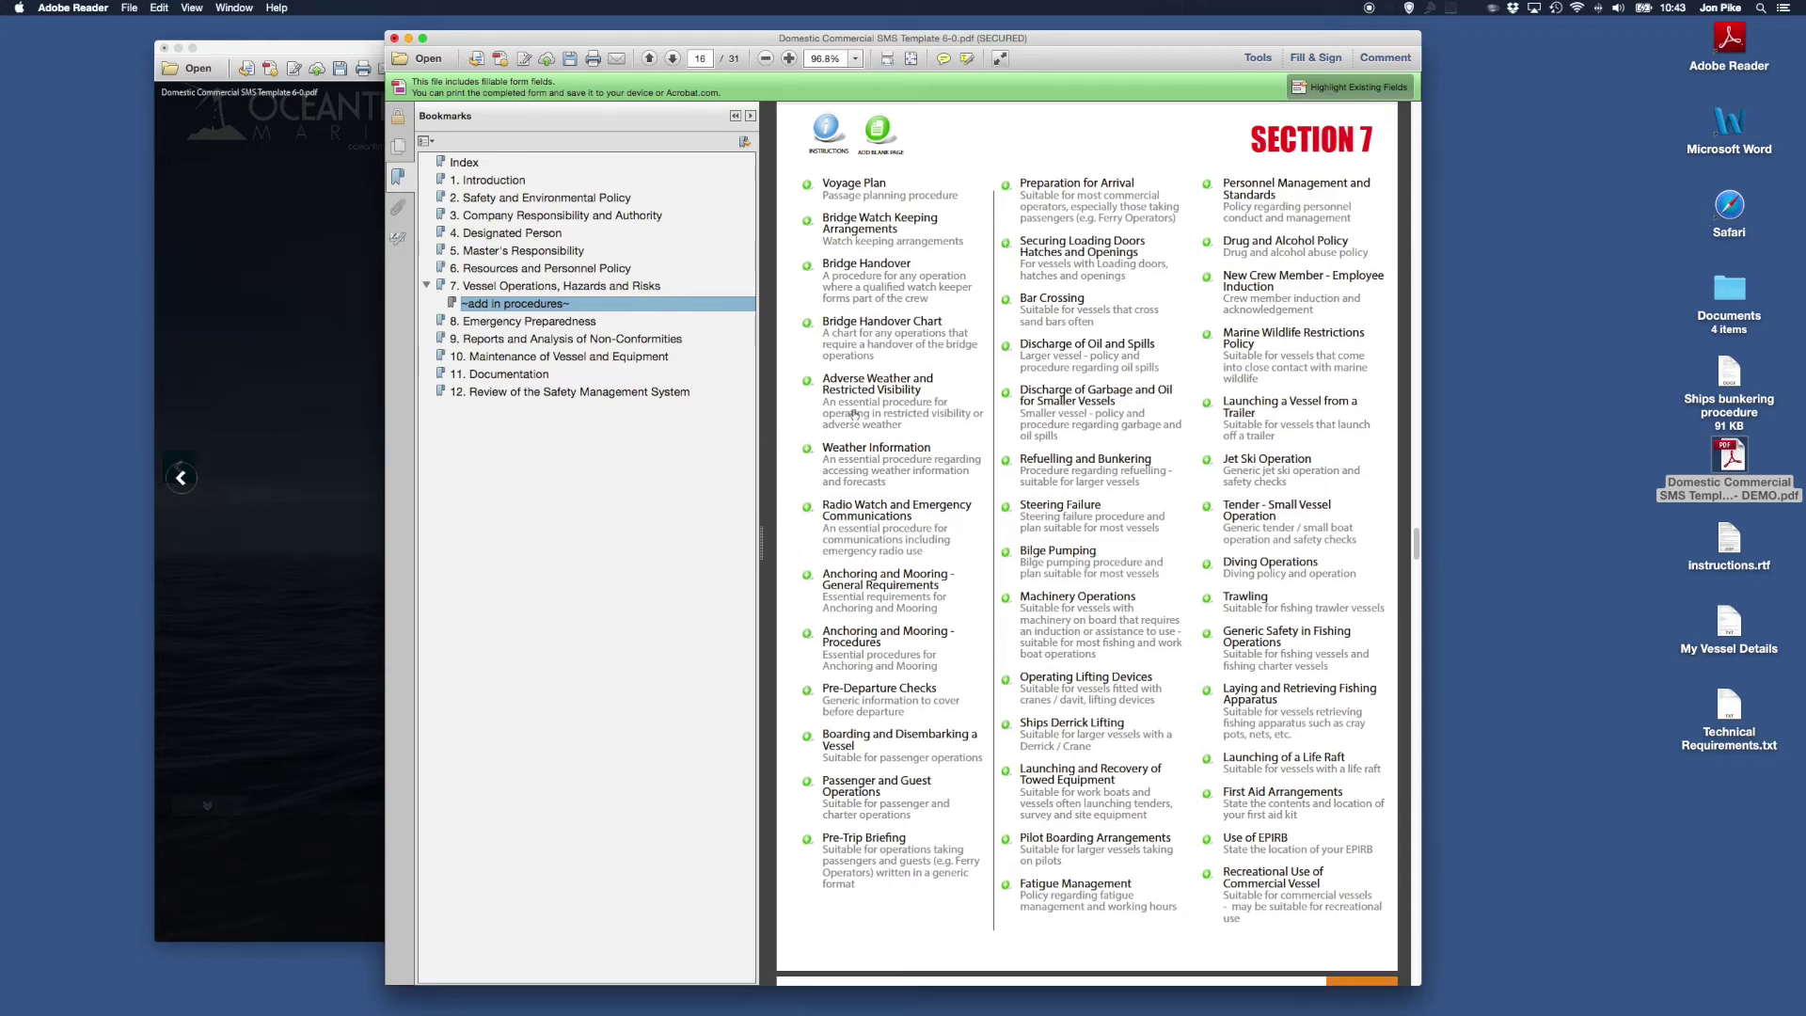
scroll(853, 414, "up", 5)
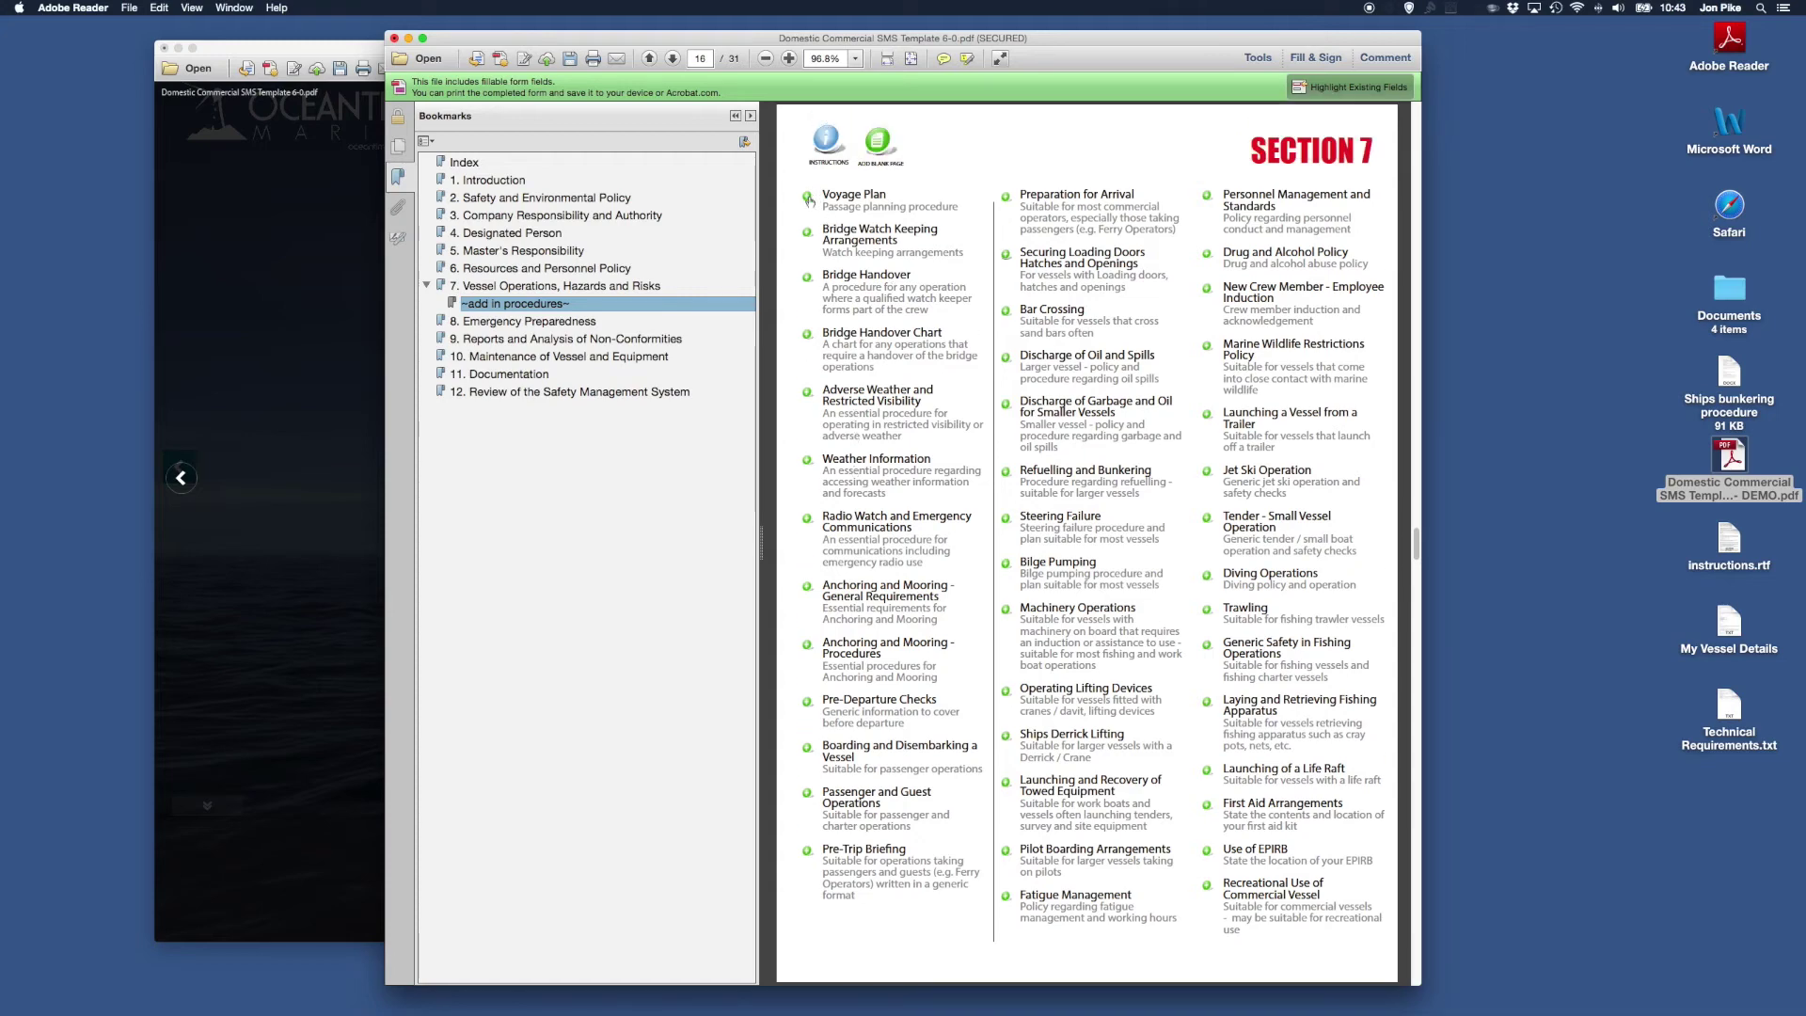
left_click(789, 323)
scroll(788, 322, "down", 10)
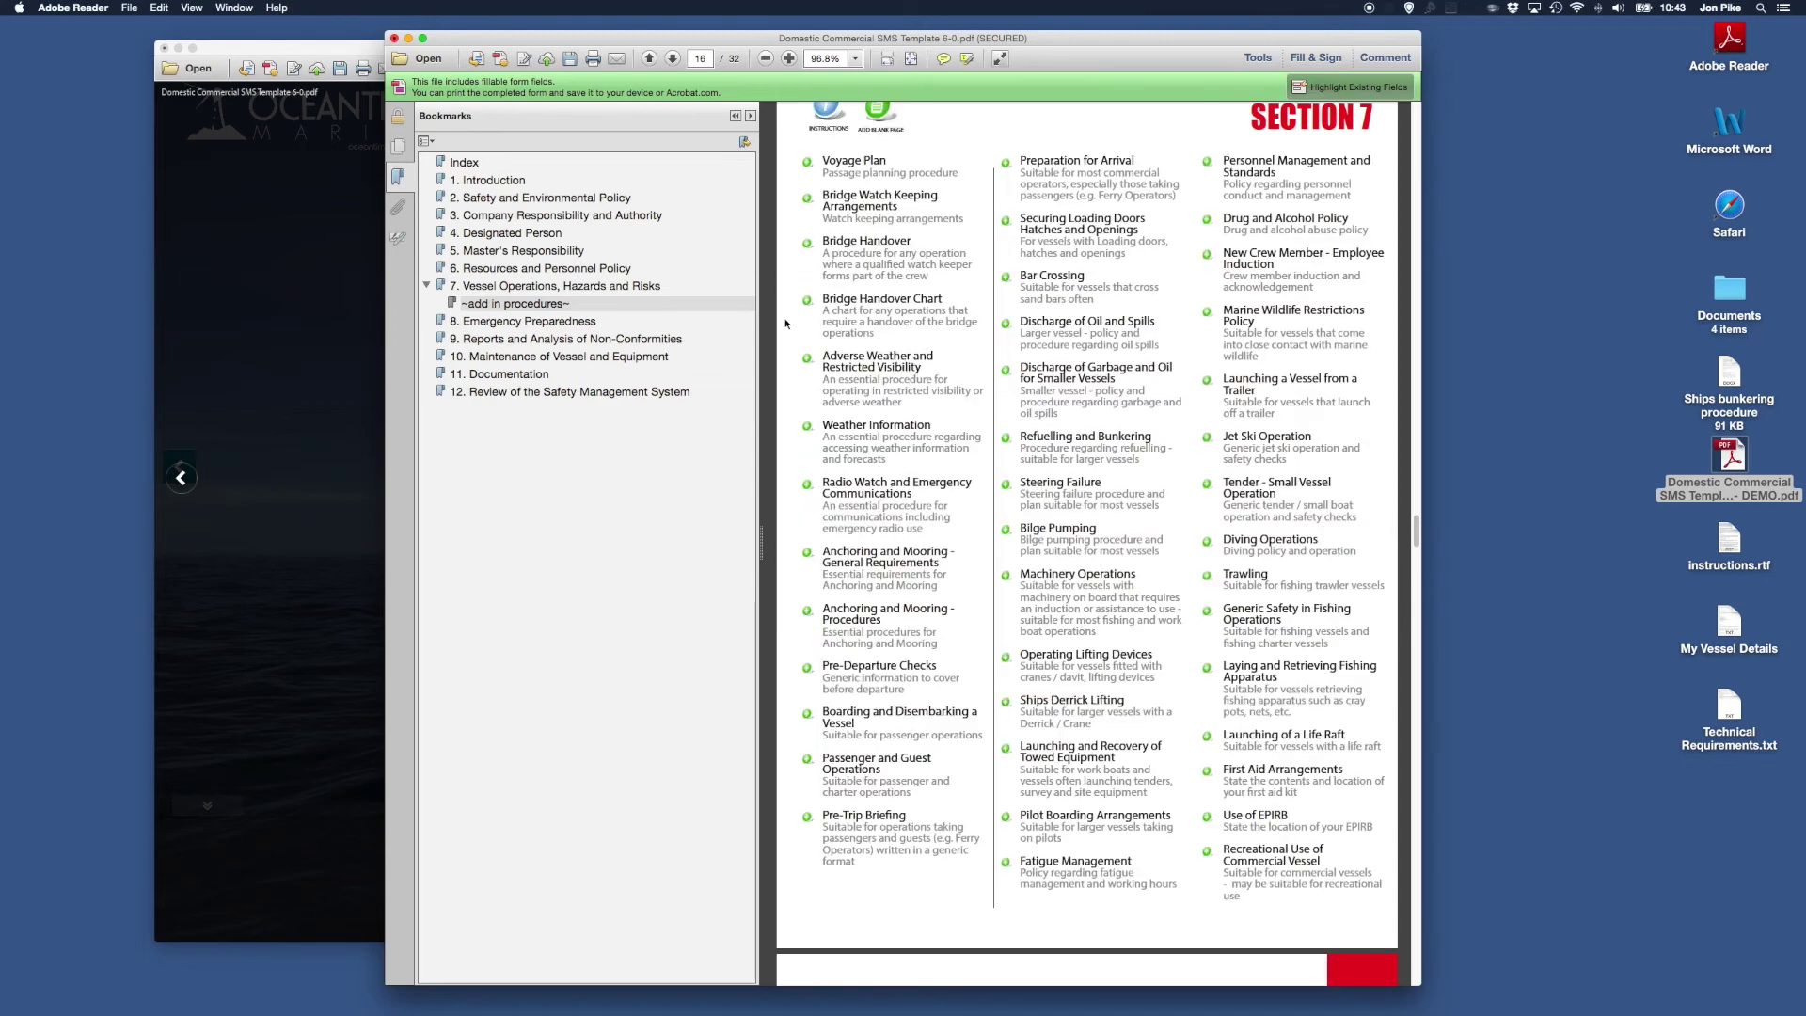
scroll(786, 323, "down", 6)
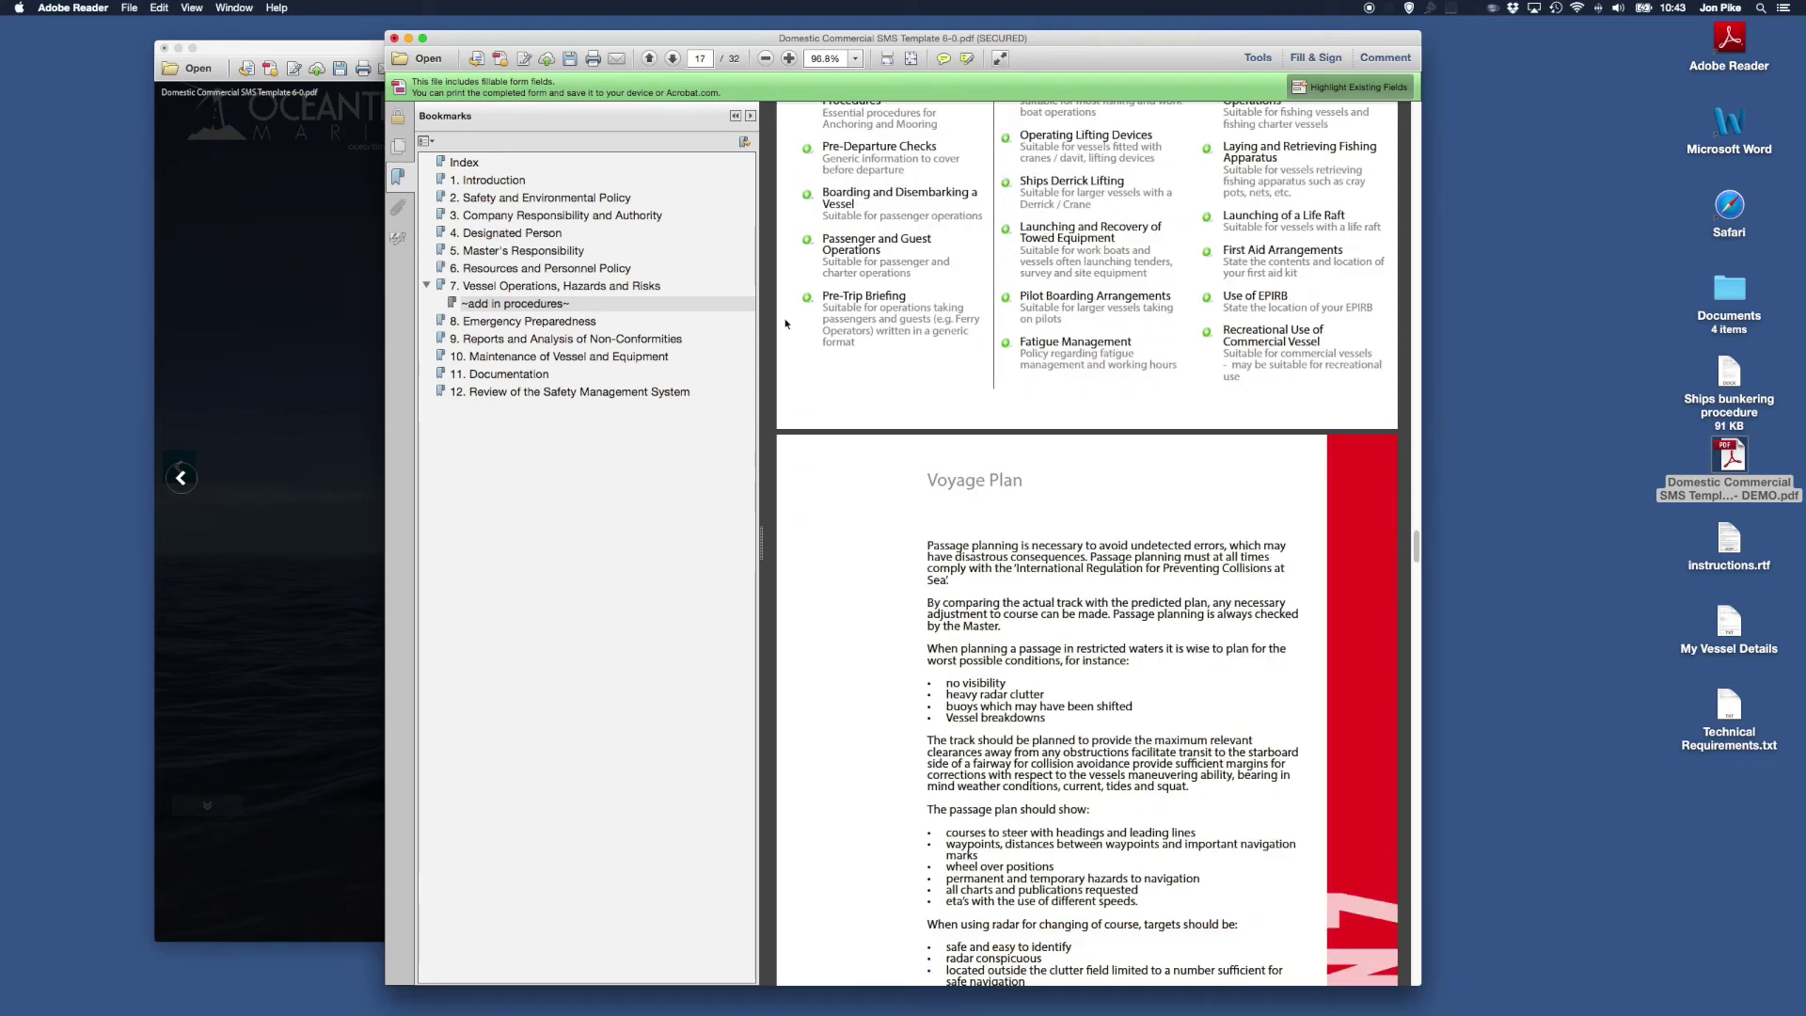
Step: Add the Bar Crossing procedure page from the Section 7 procedures list
scroll(786, 322, "up", 15)
scroll(786, 323, "up", 4)
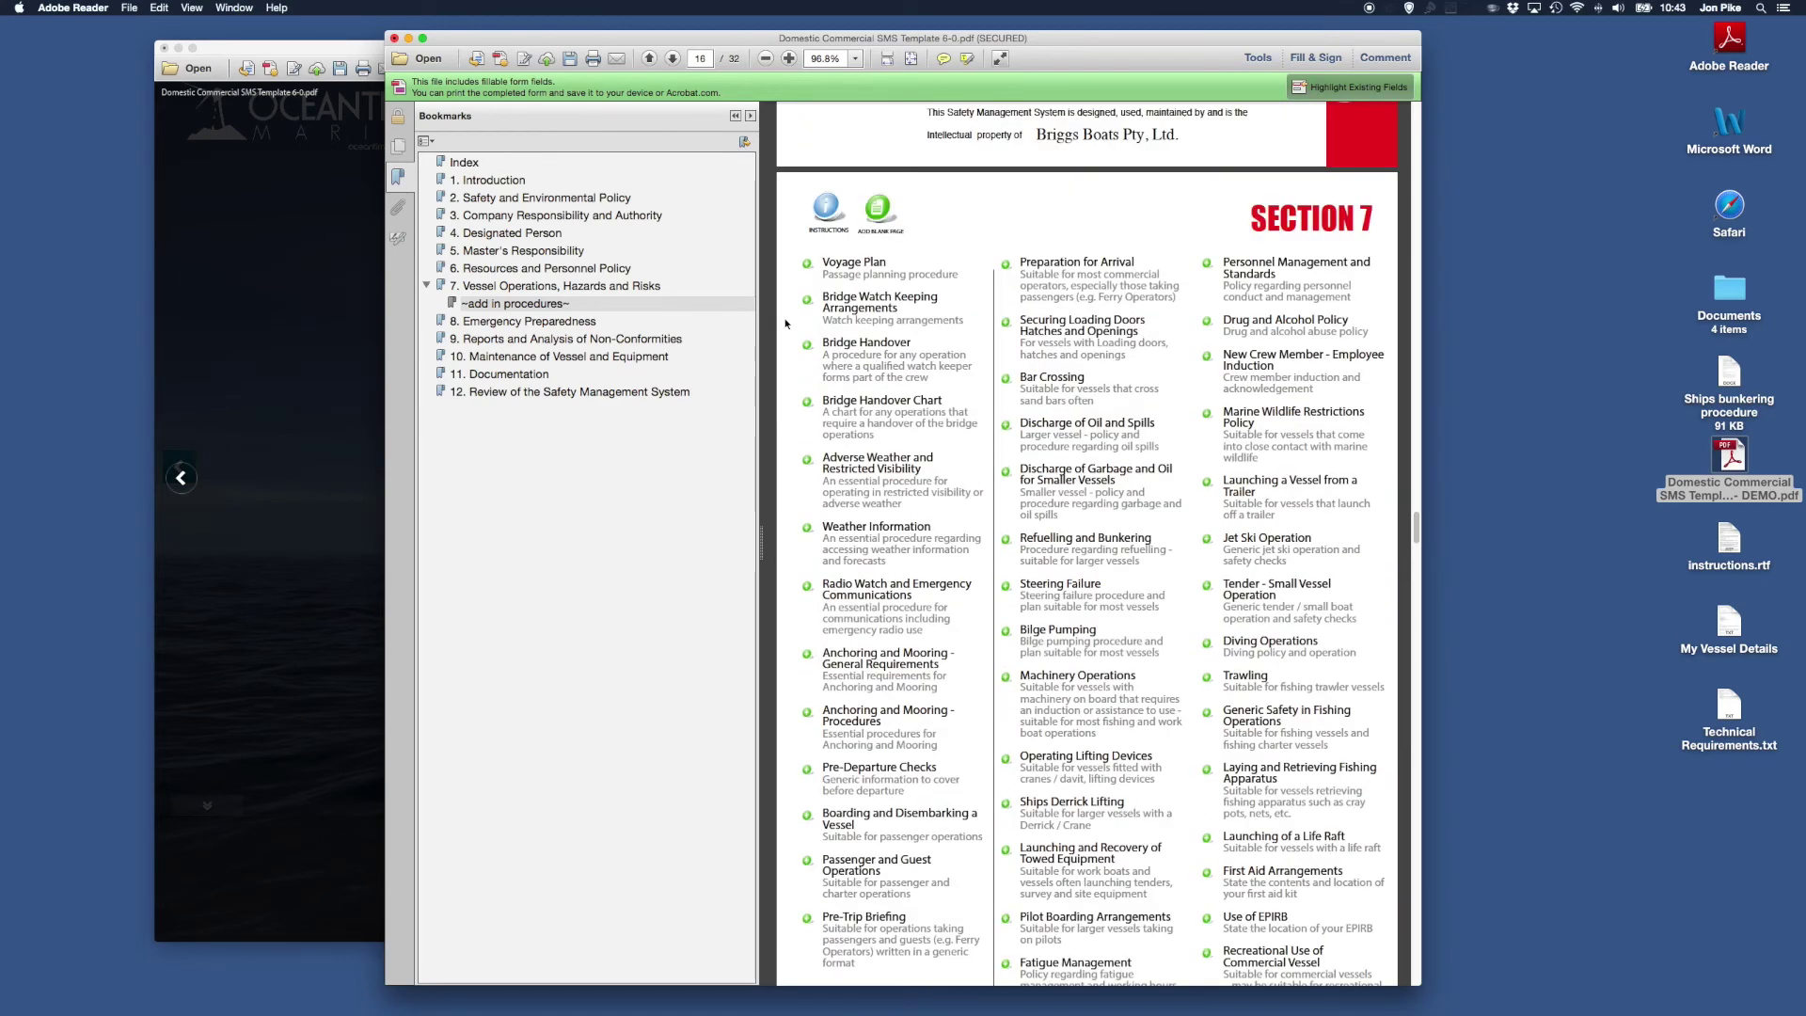
left_click(1006, 380)
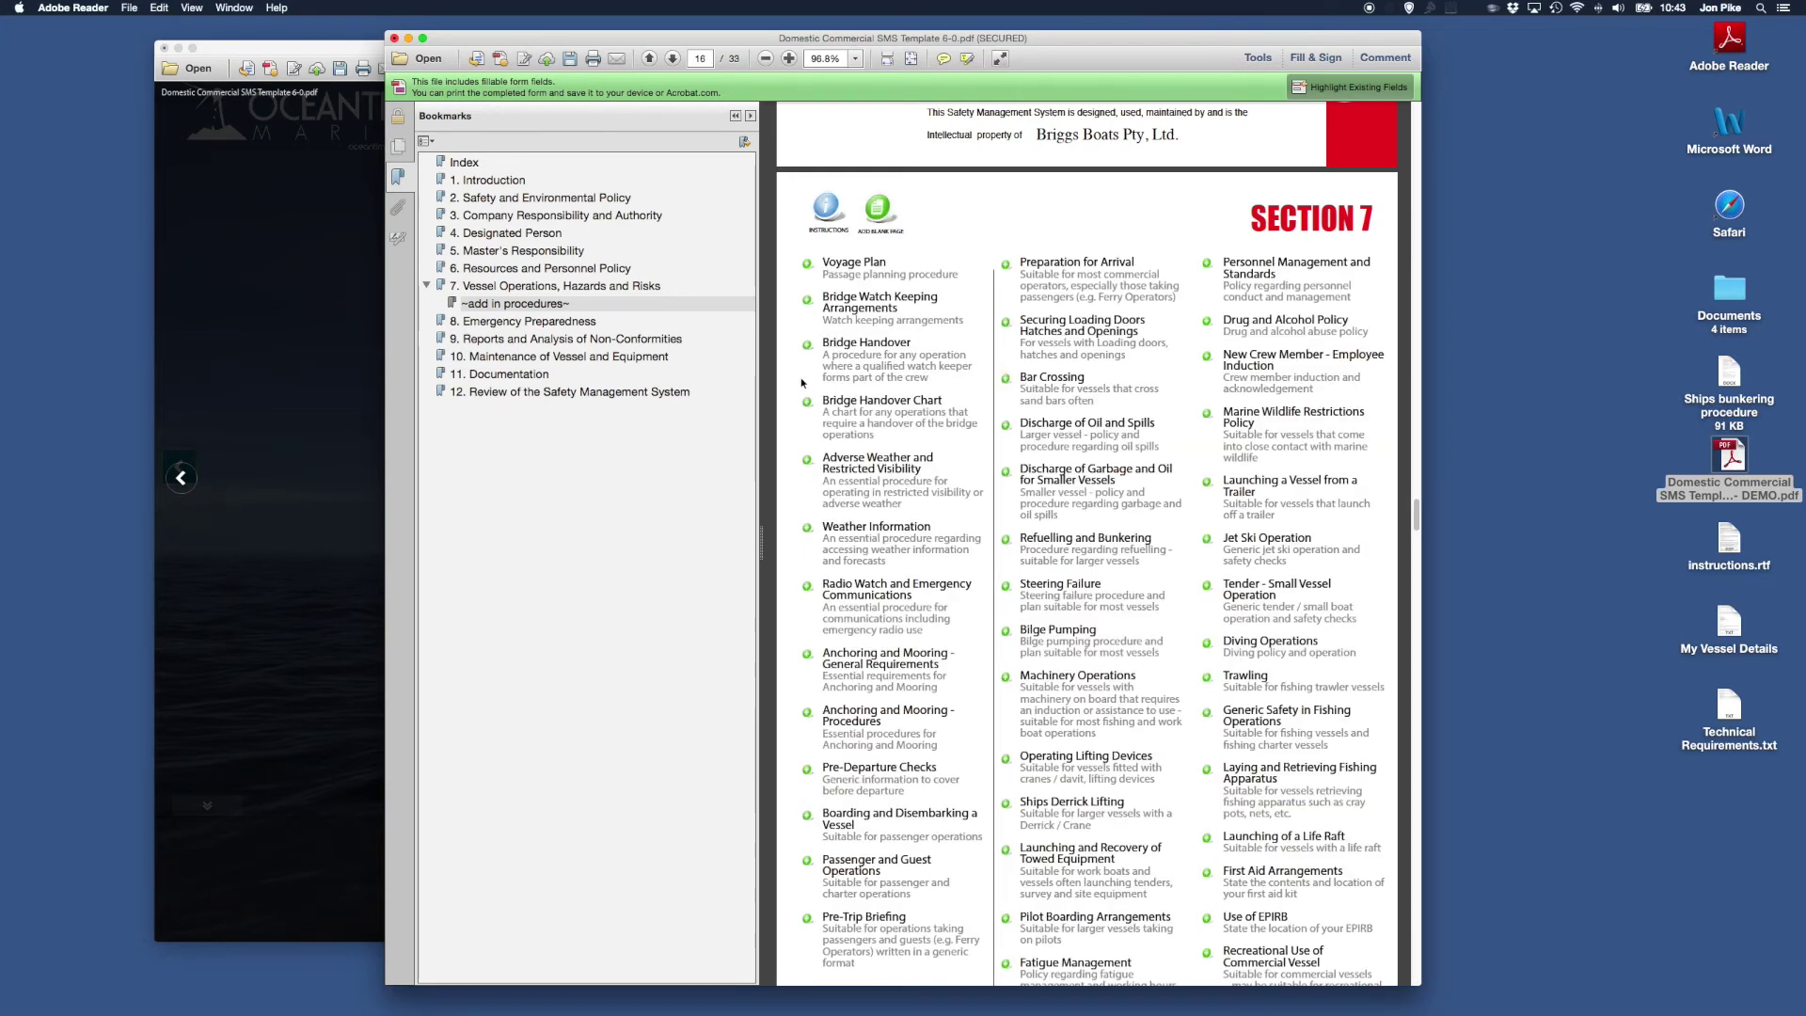
scroll(802, 383, "down", 9)
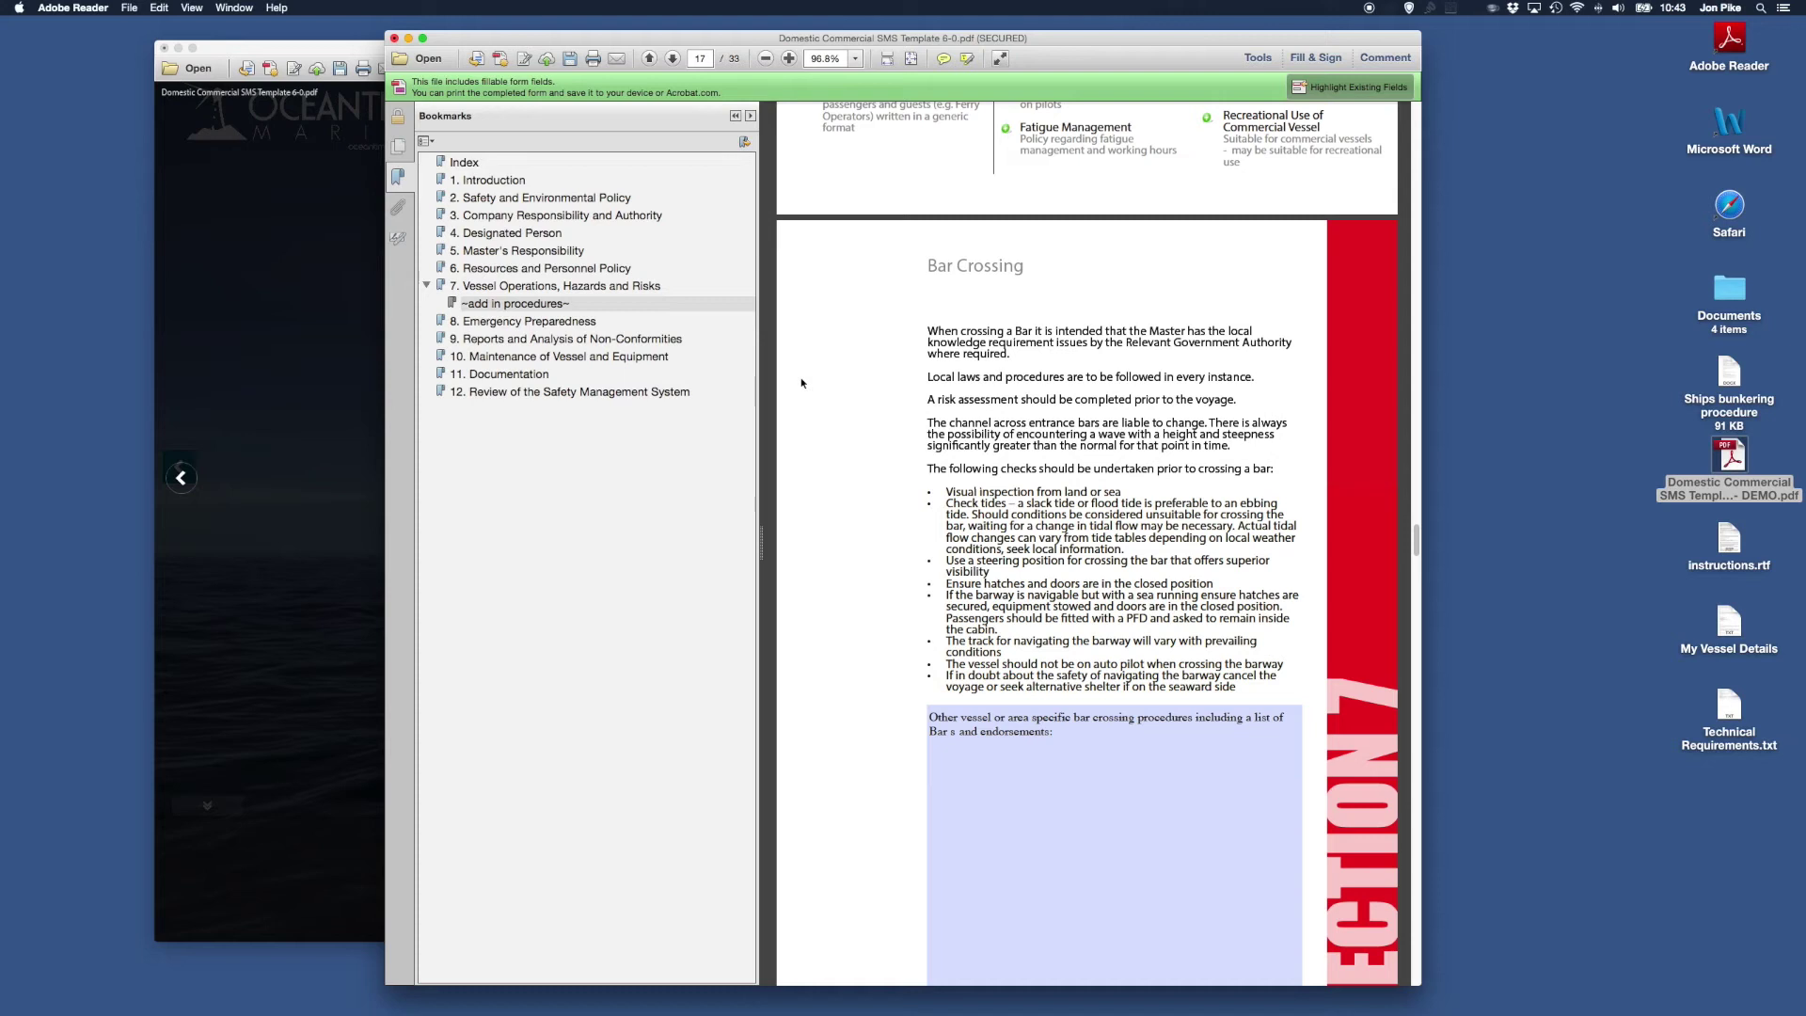
Step: Delete the Bar Crossing procedure page from Section 7
scroll(801, 383, "down", 1)
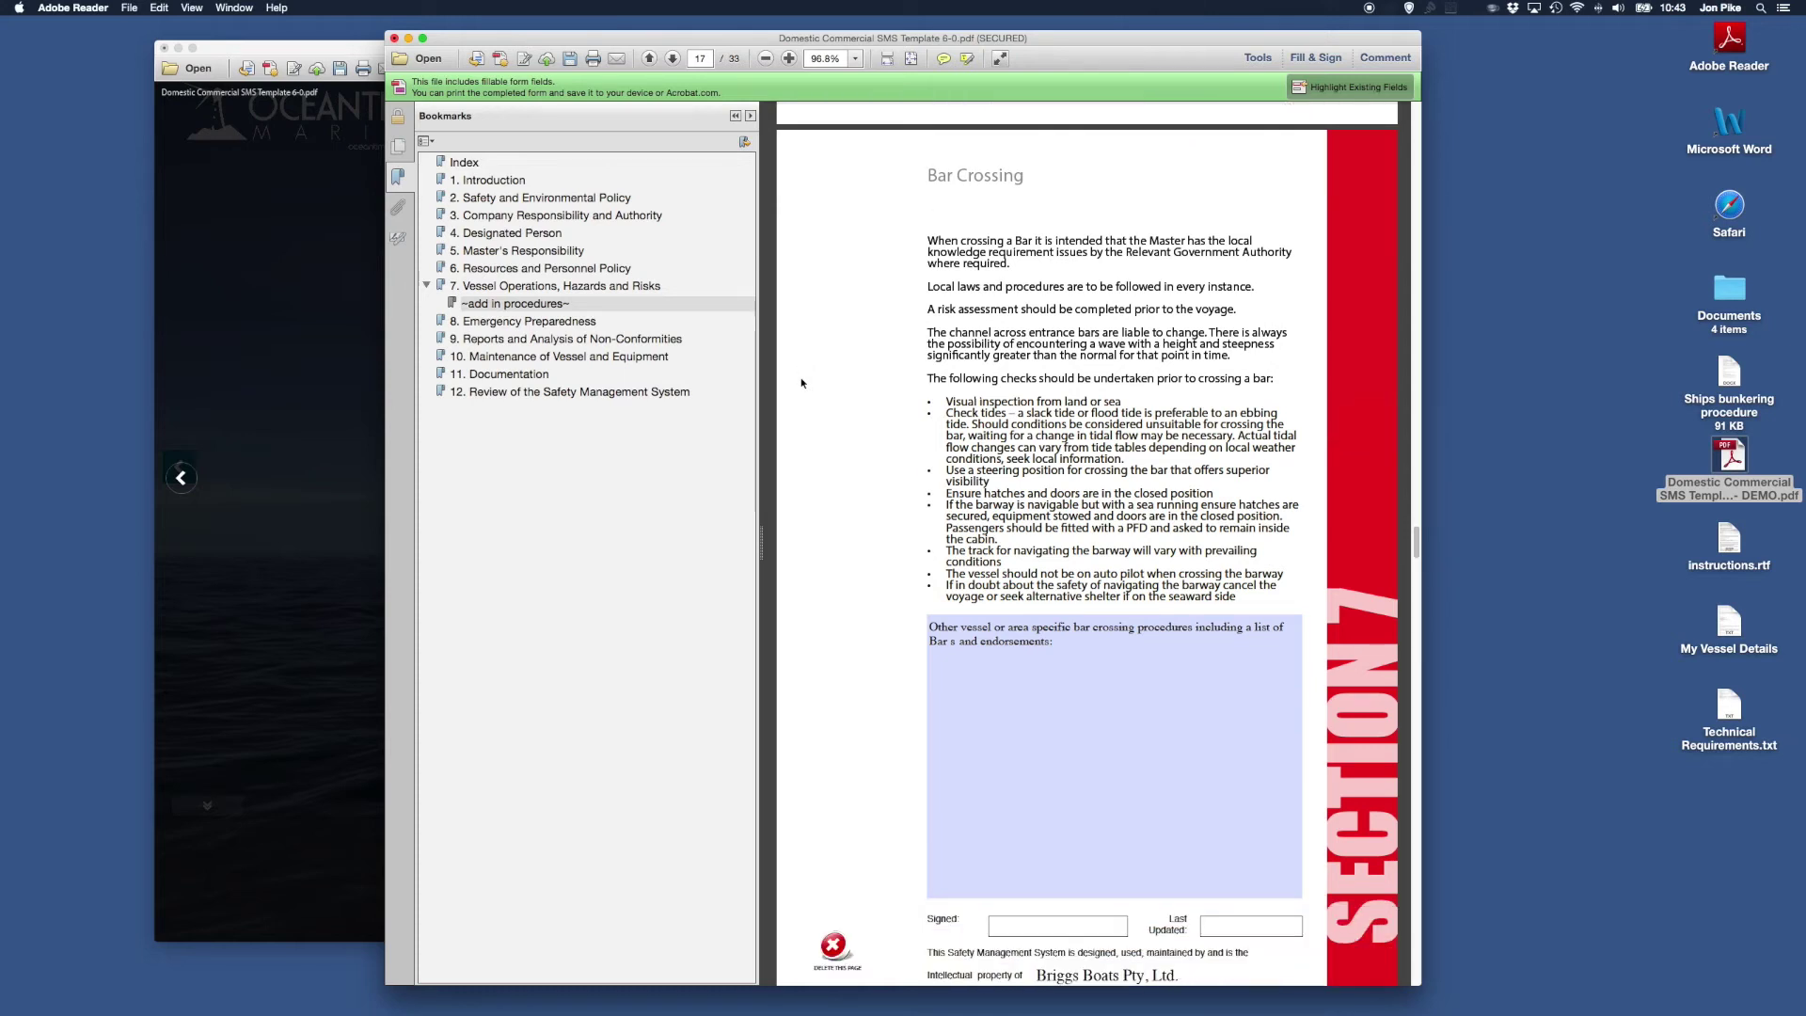
scroll(802, 383, "down", 1)
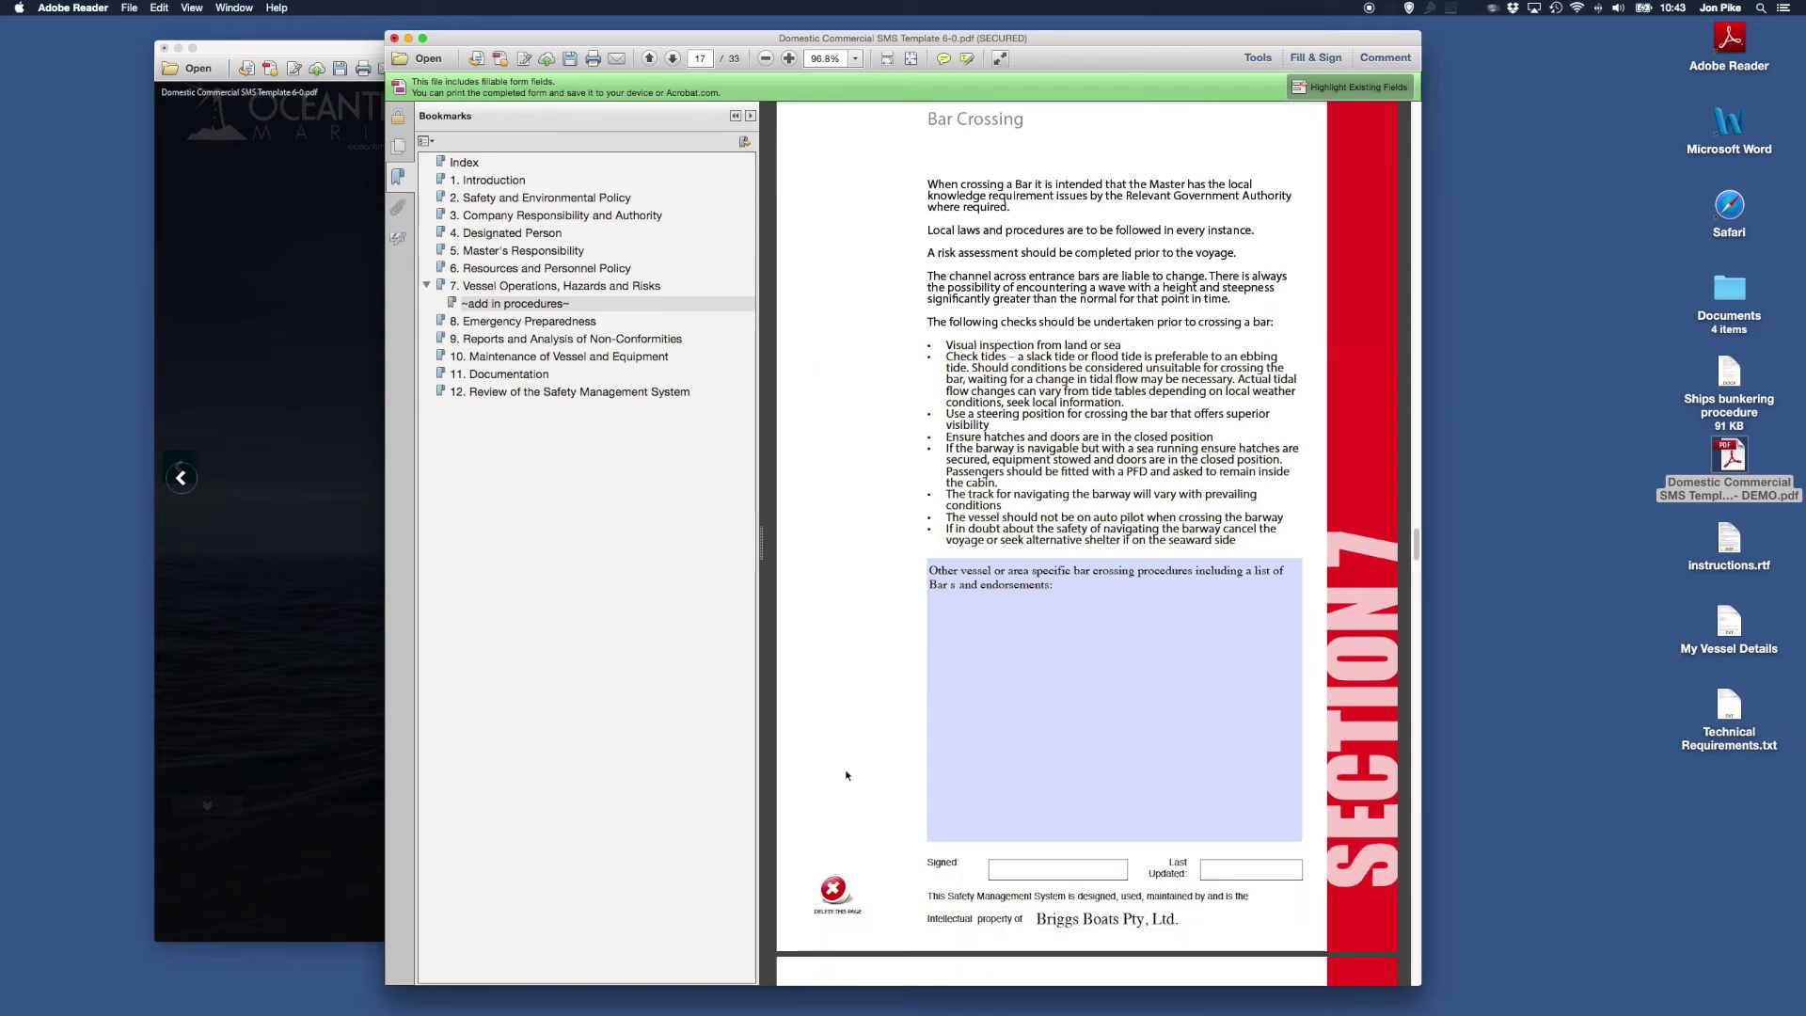
left_click(834, 890)
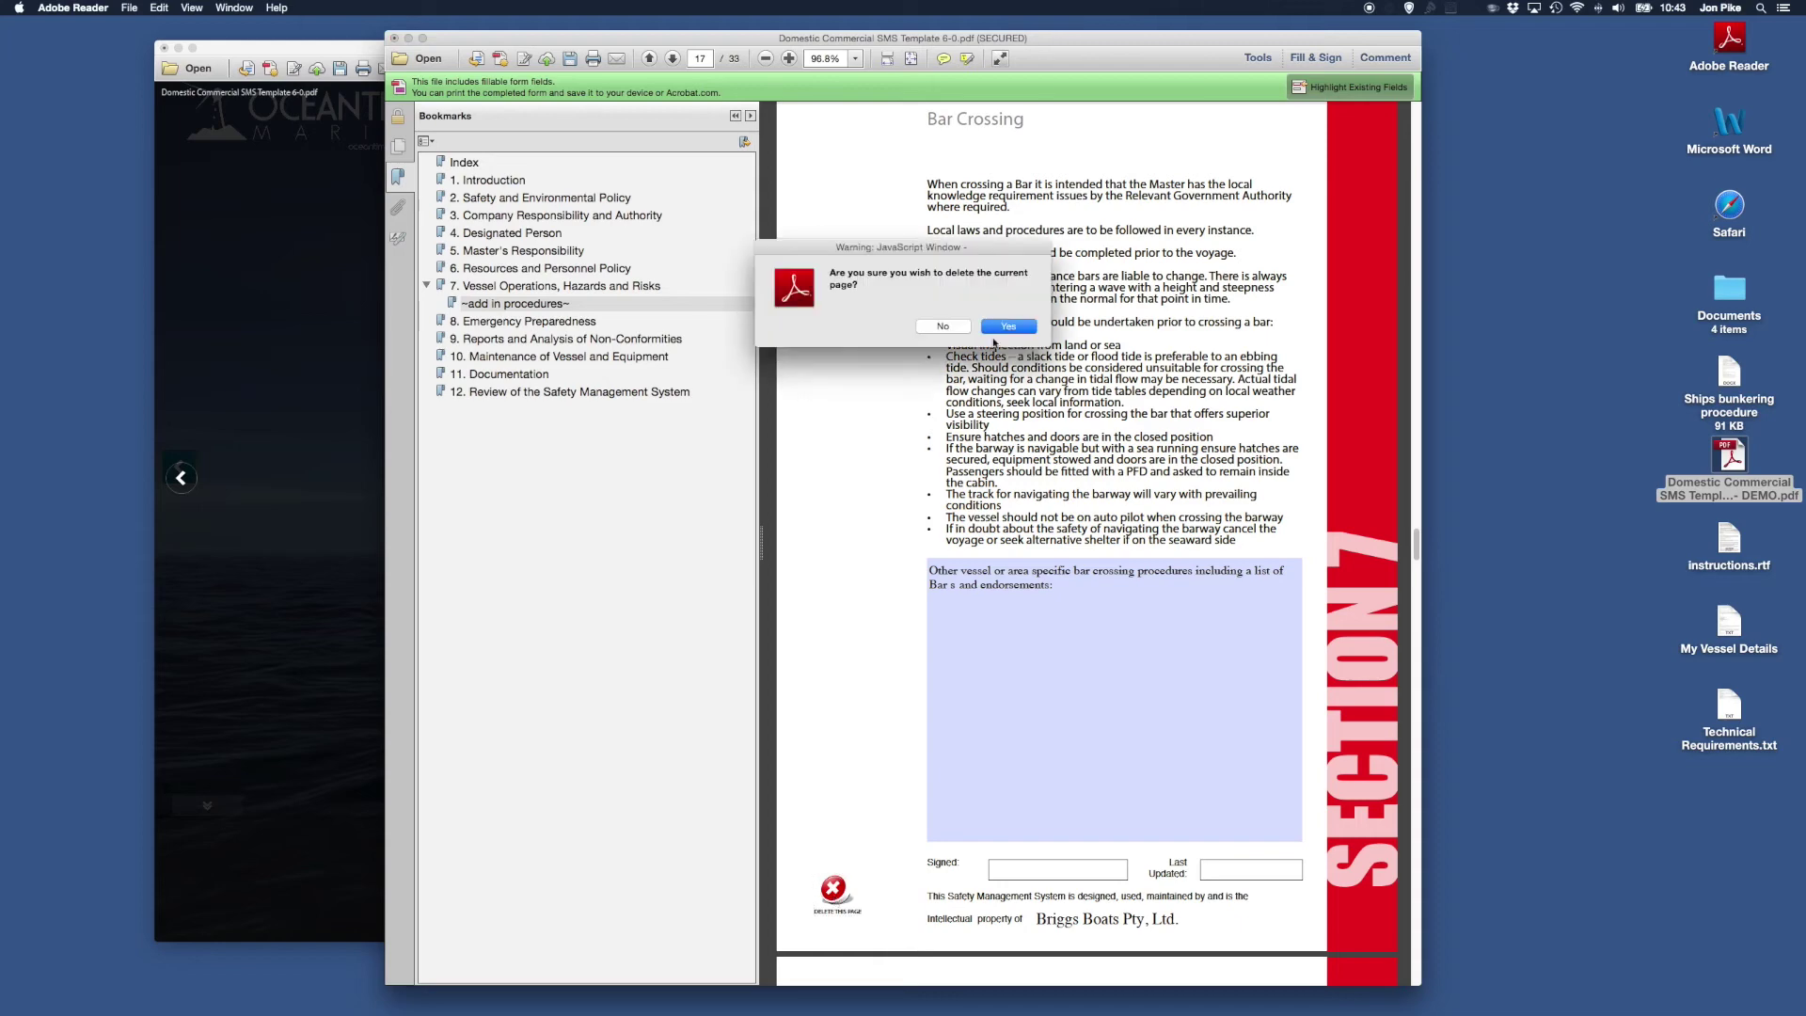
key("Return")
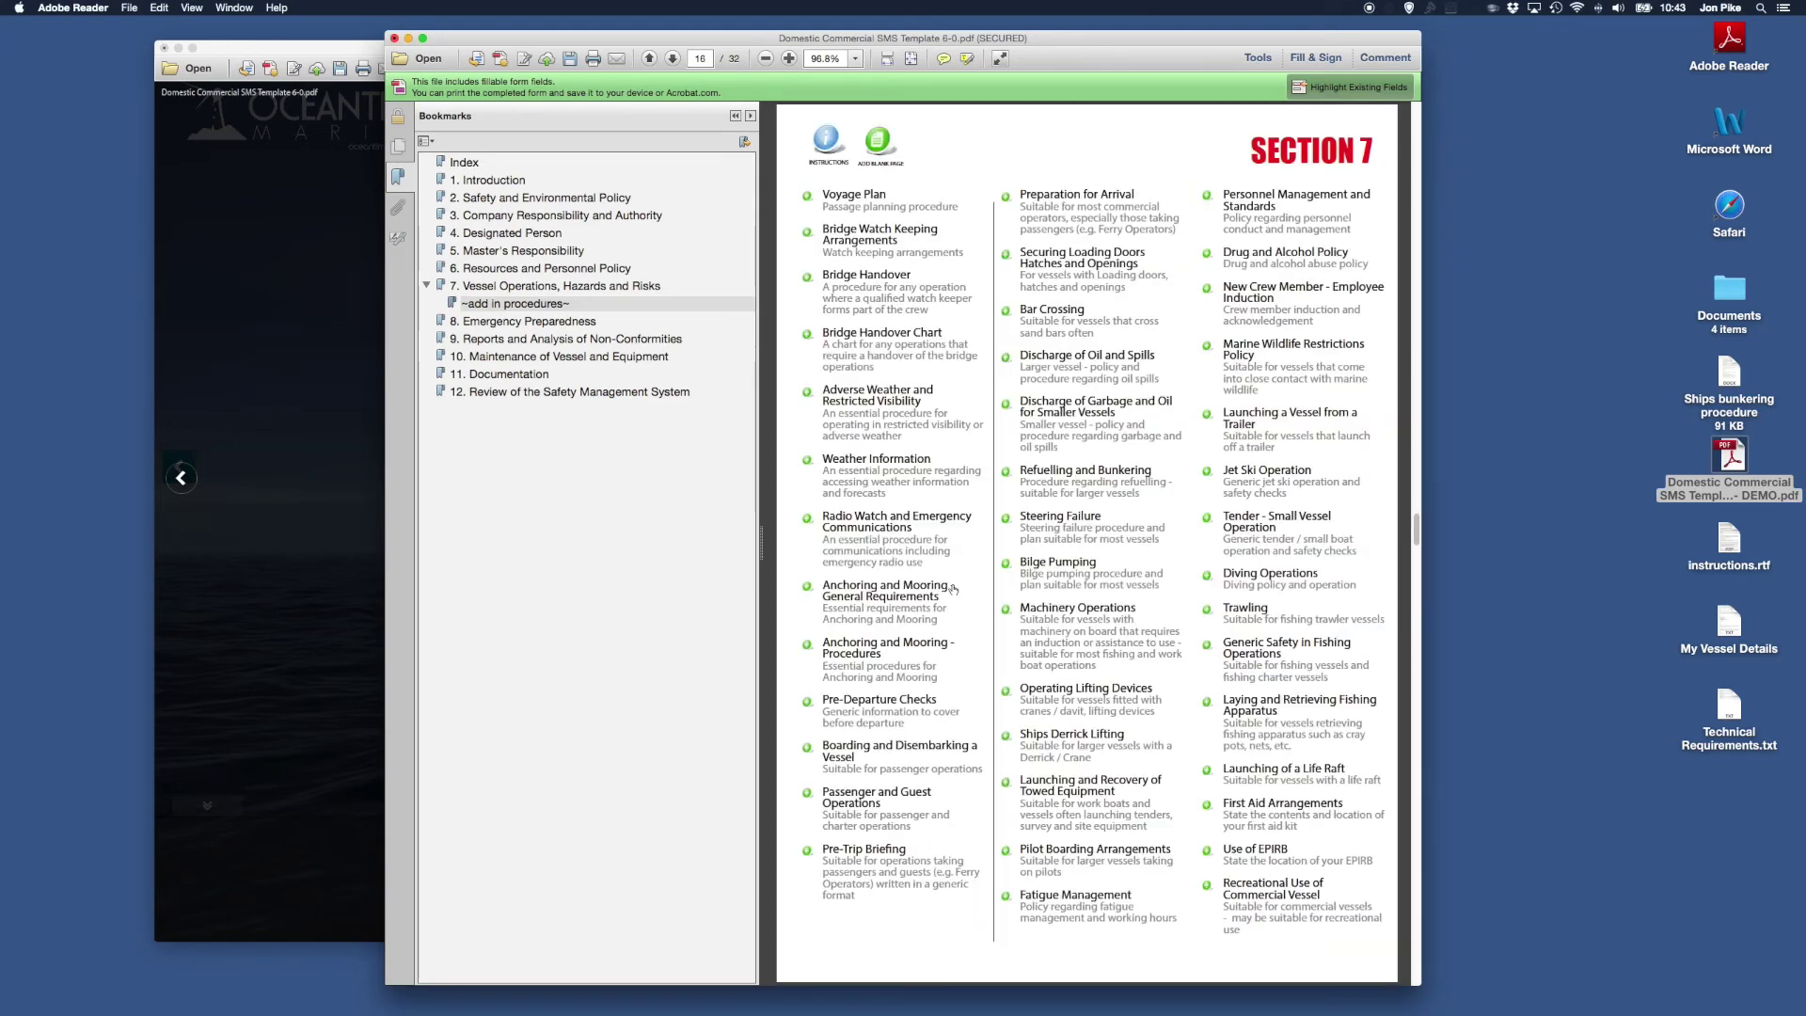
Step: Add a blank page to Section 7 from the procedures list page and place the cursor in its text field
scroll(953, 590, "down", 2)
scroll(953, 590, "up", 3)
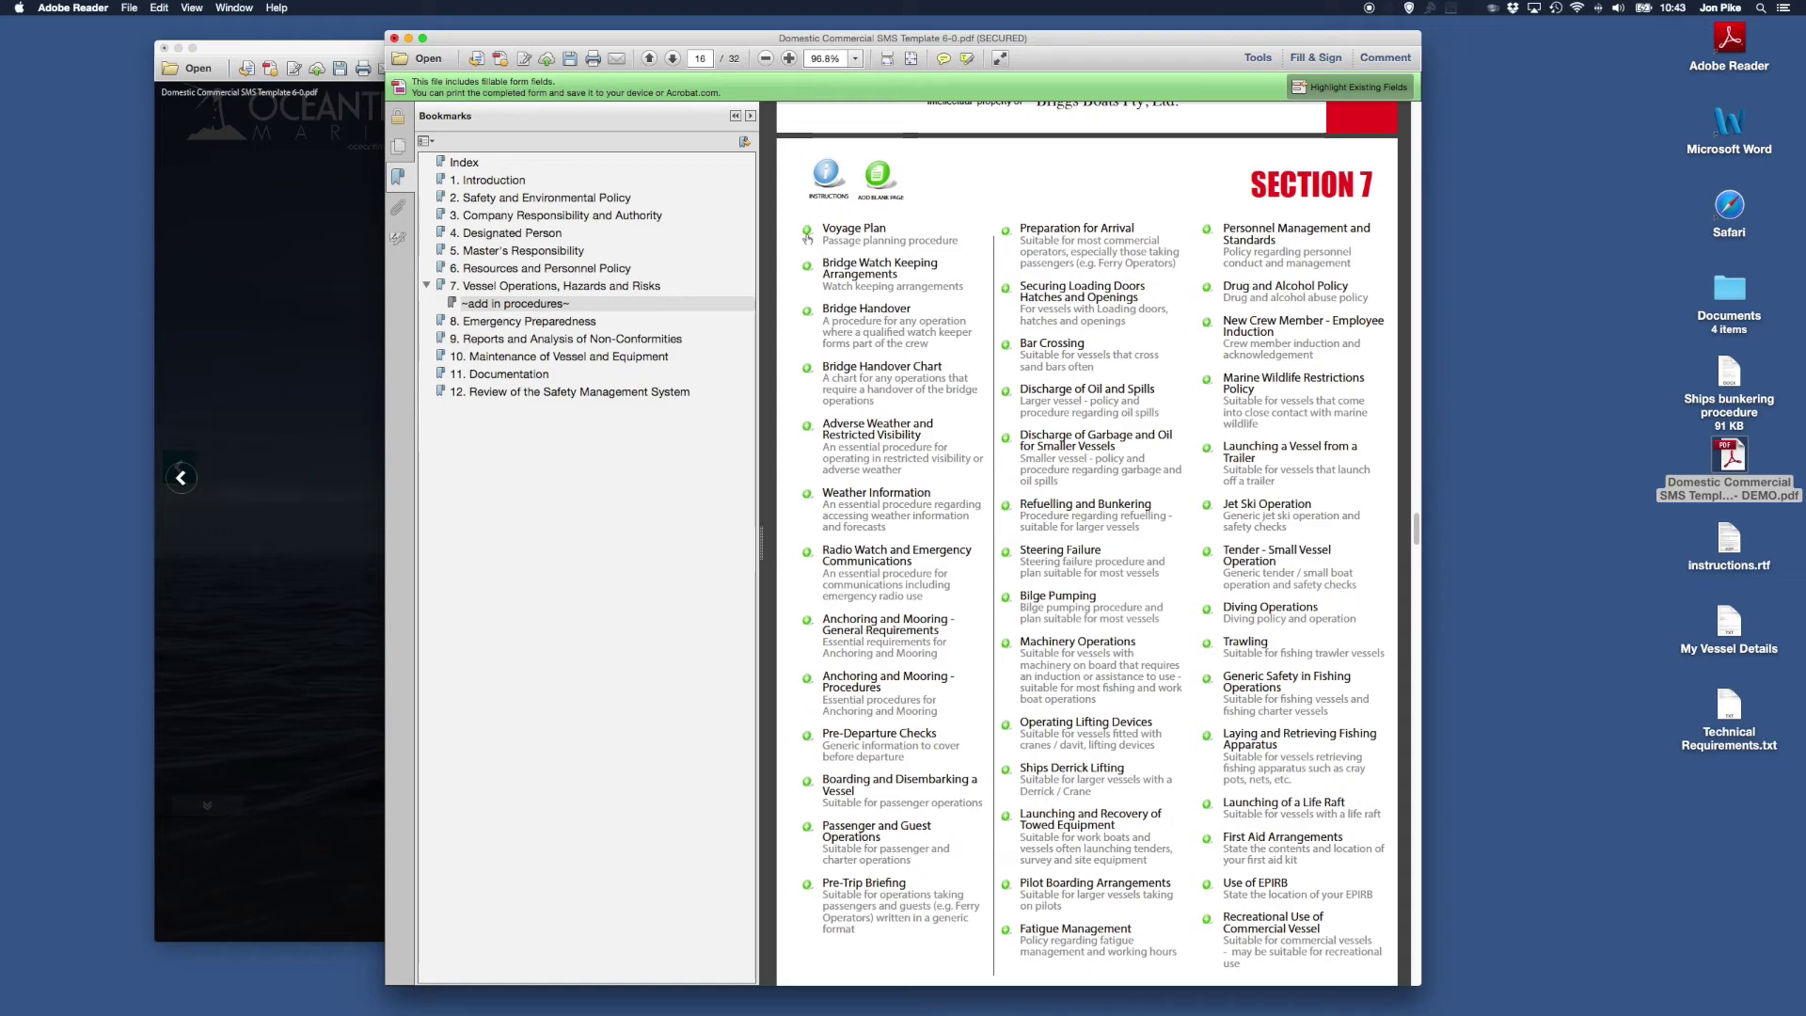
scroll(828, 500, "down", 5)
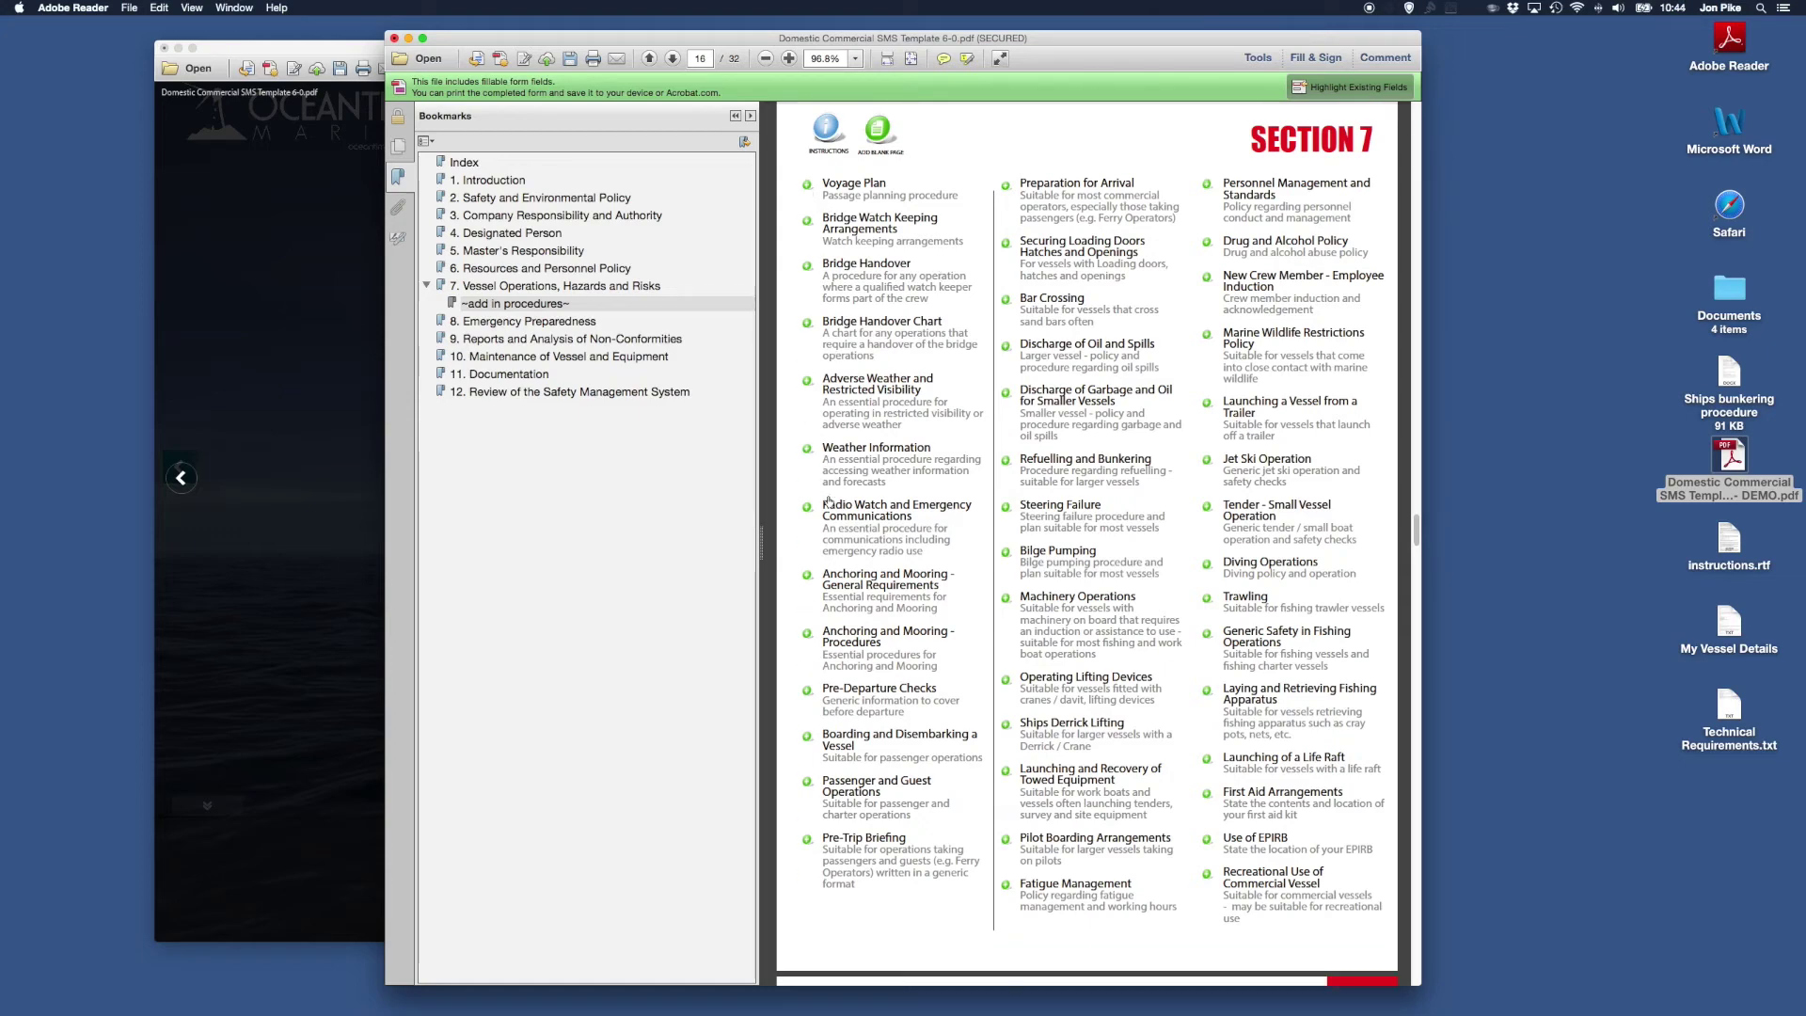
scroll(827, 499, "down", 9)
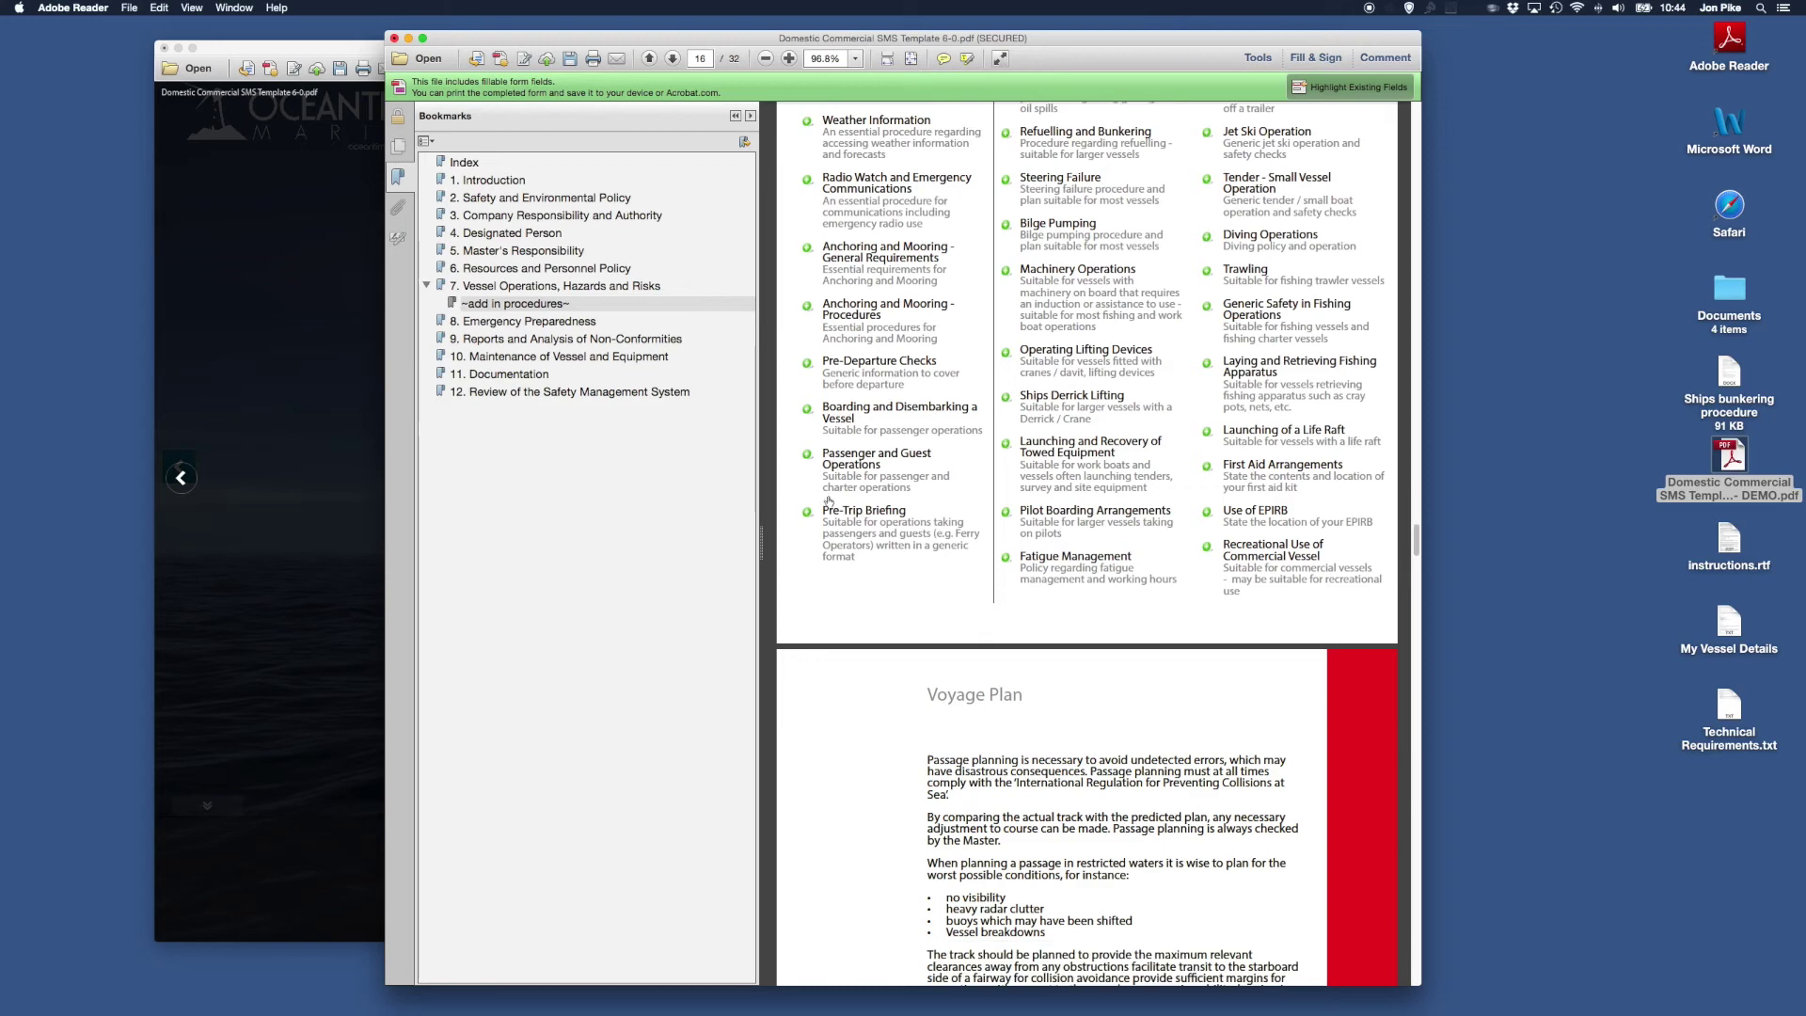
scroll(828, 499, "up", 18)
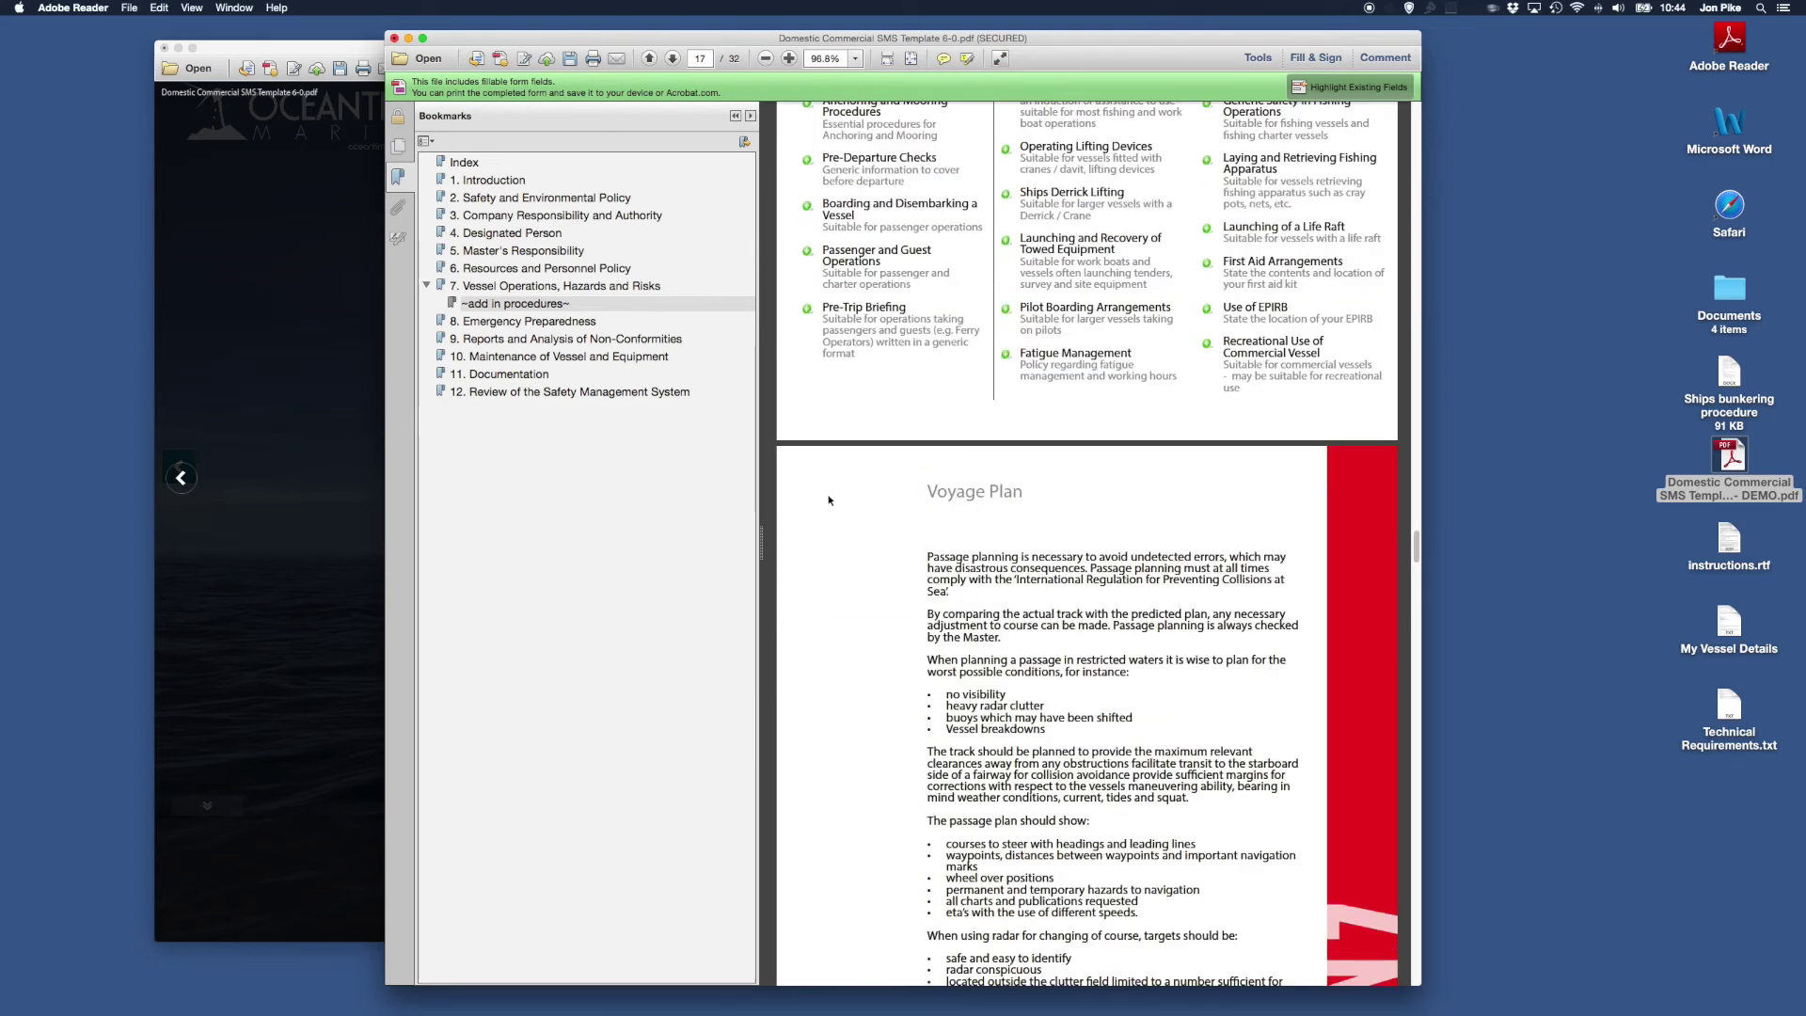
left_click(880, 480)
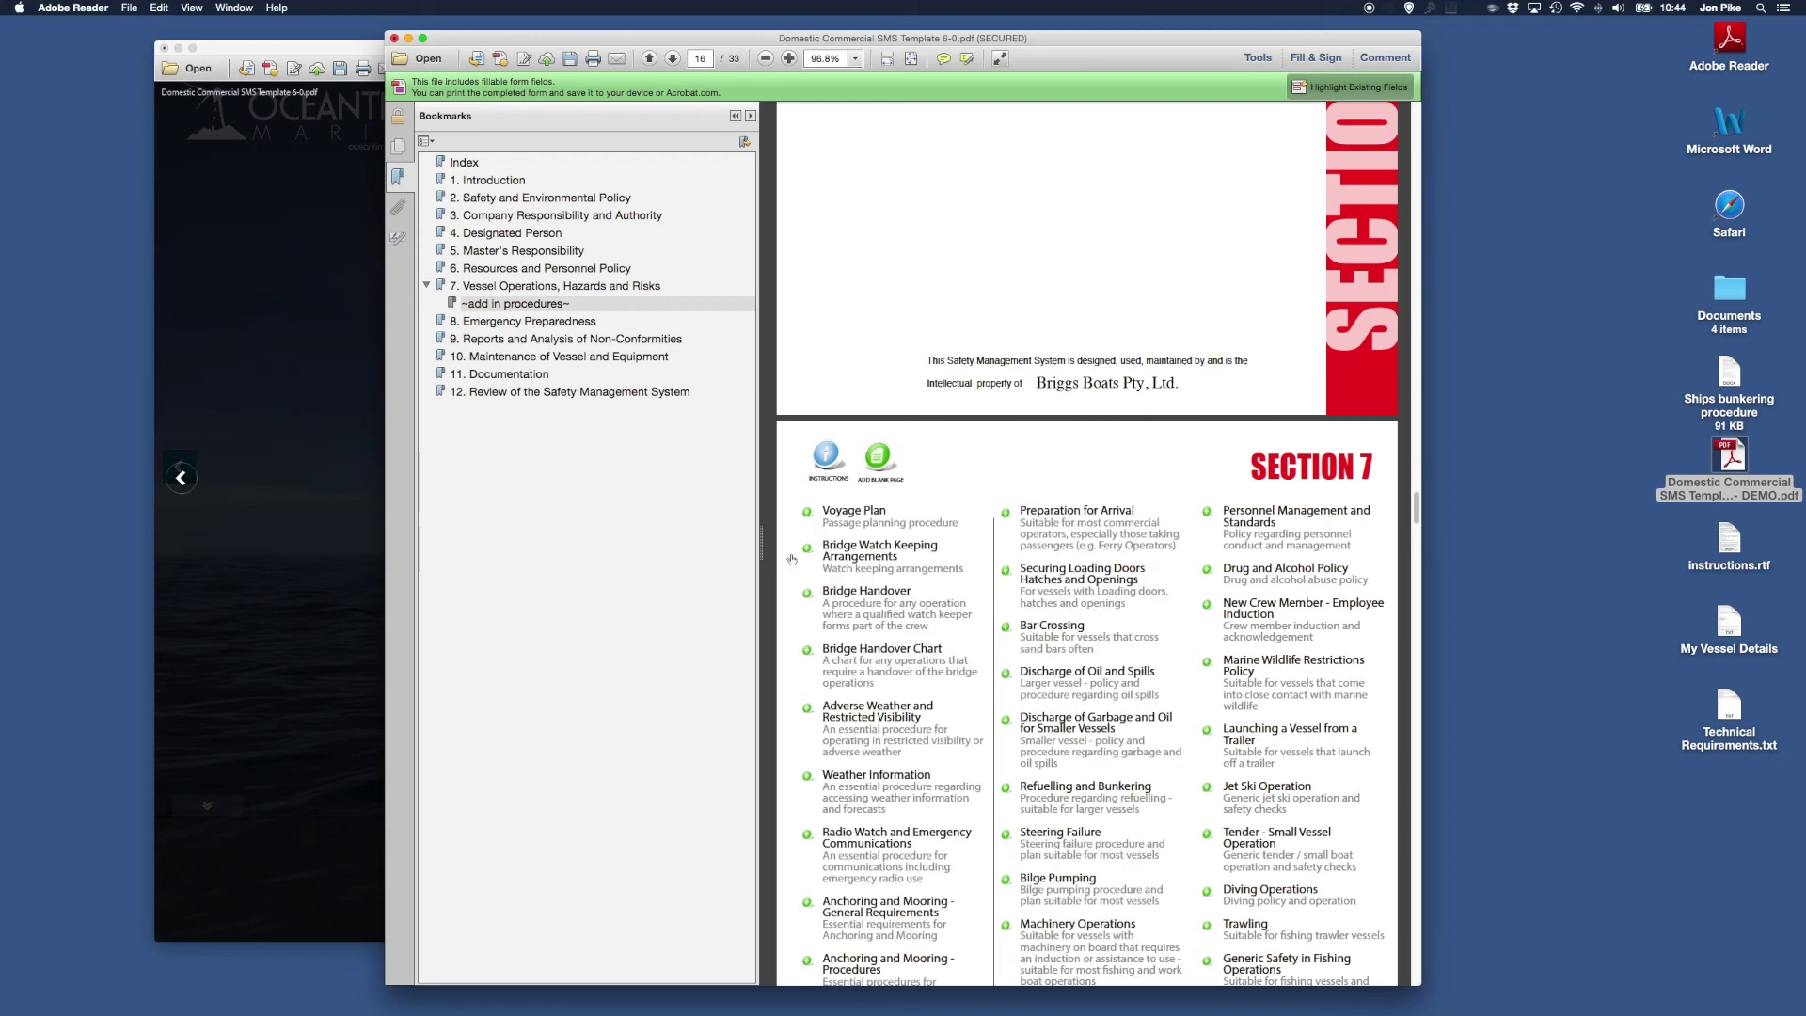
scroll(788, 562, "down", 15)
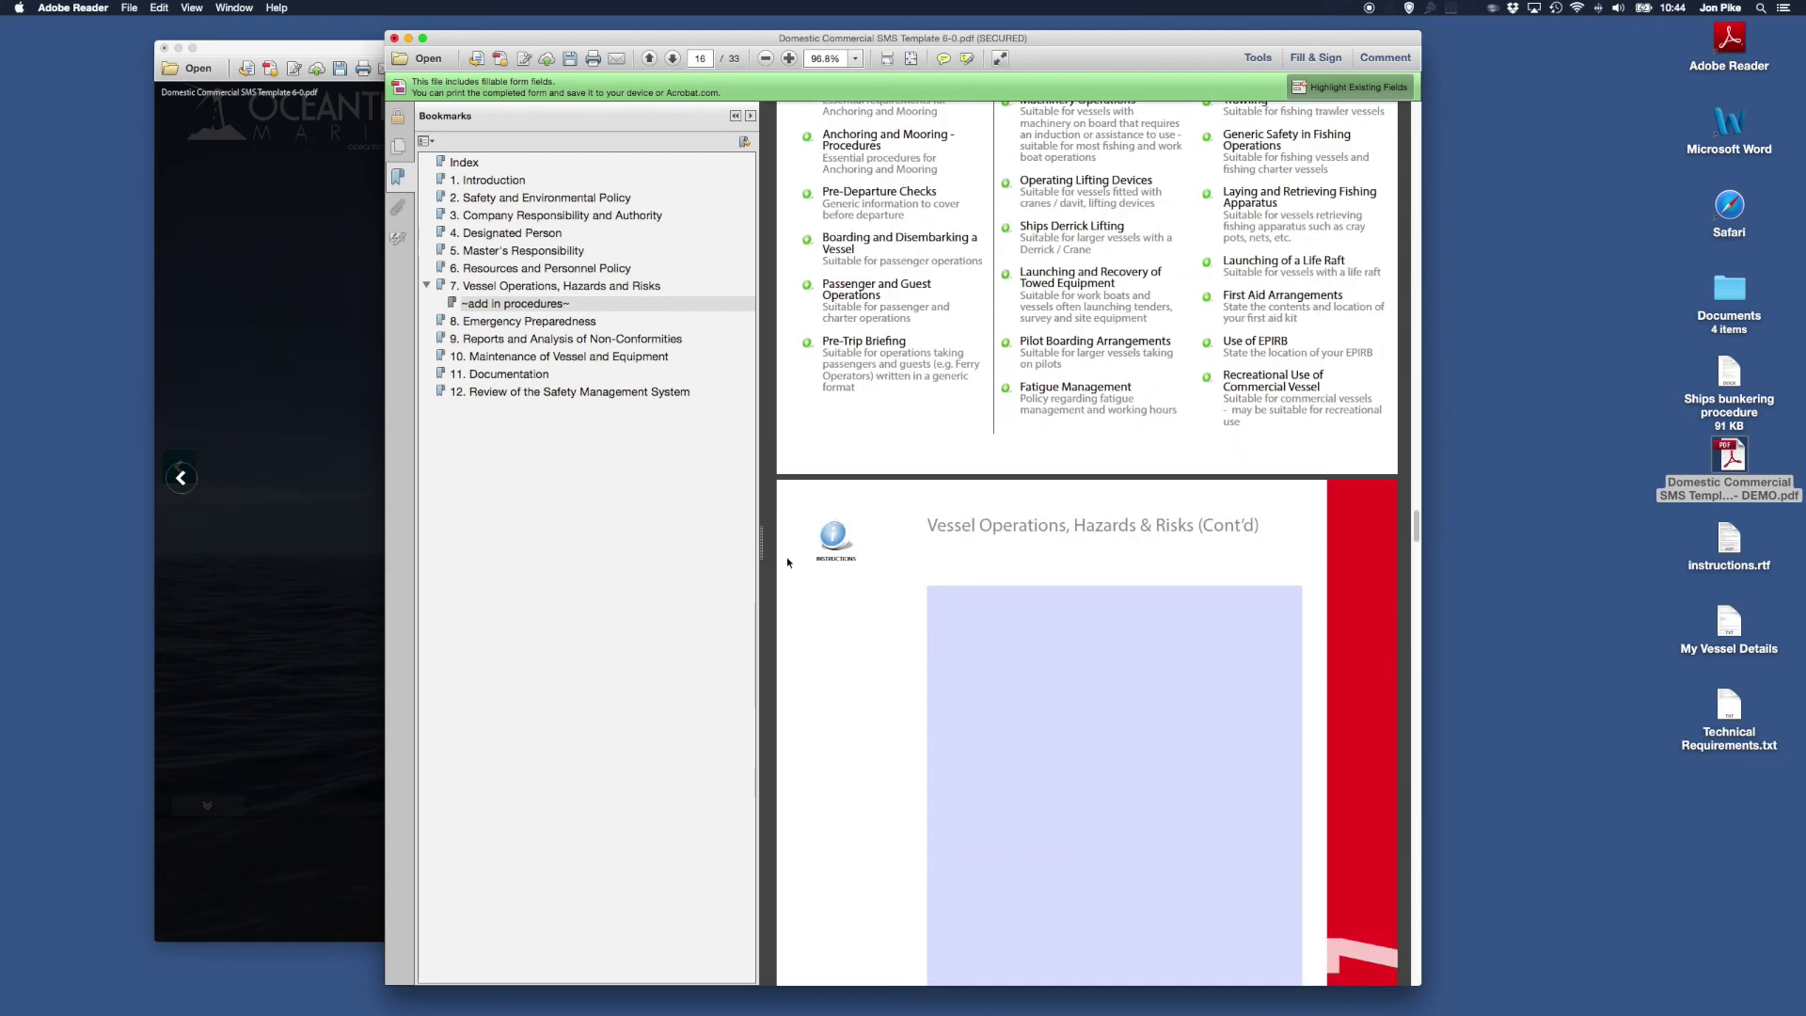
left_click(1016, 458)
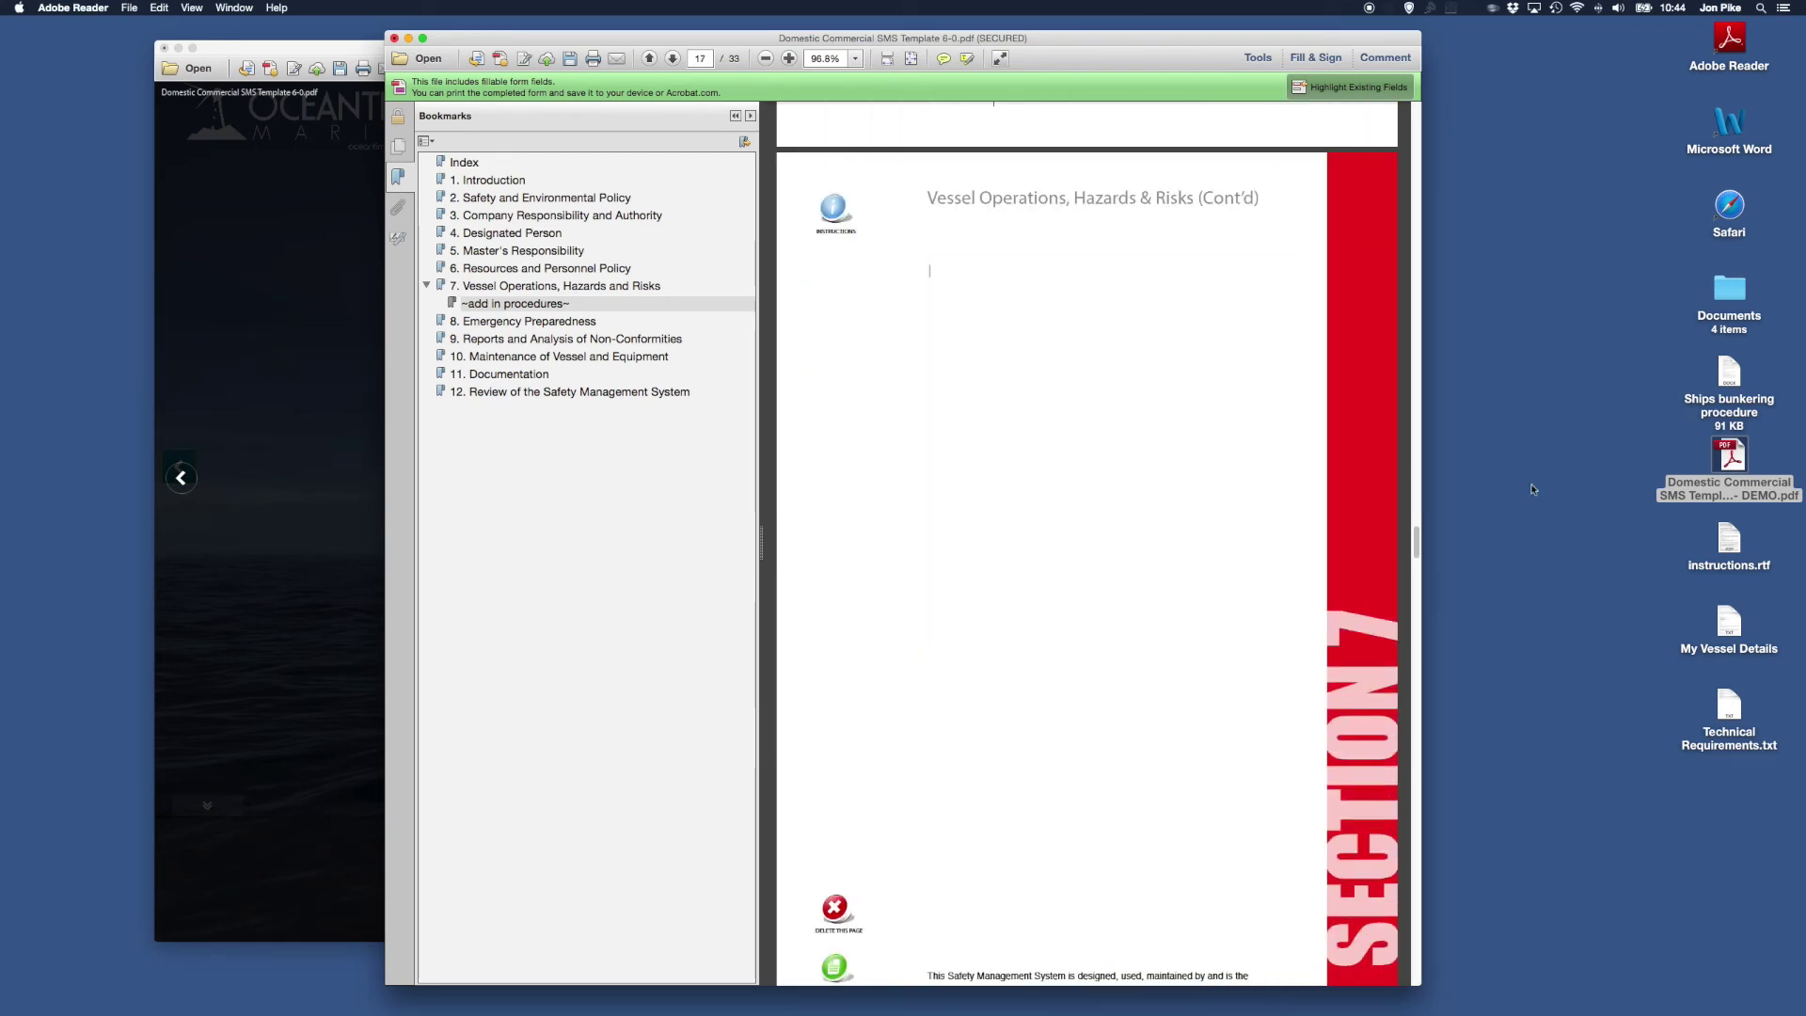
Step: Open the Ships bunkering procedure document in Microsoft Word and copy its entire text
double_click(1703, 399)
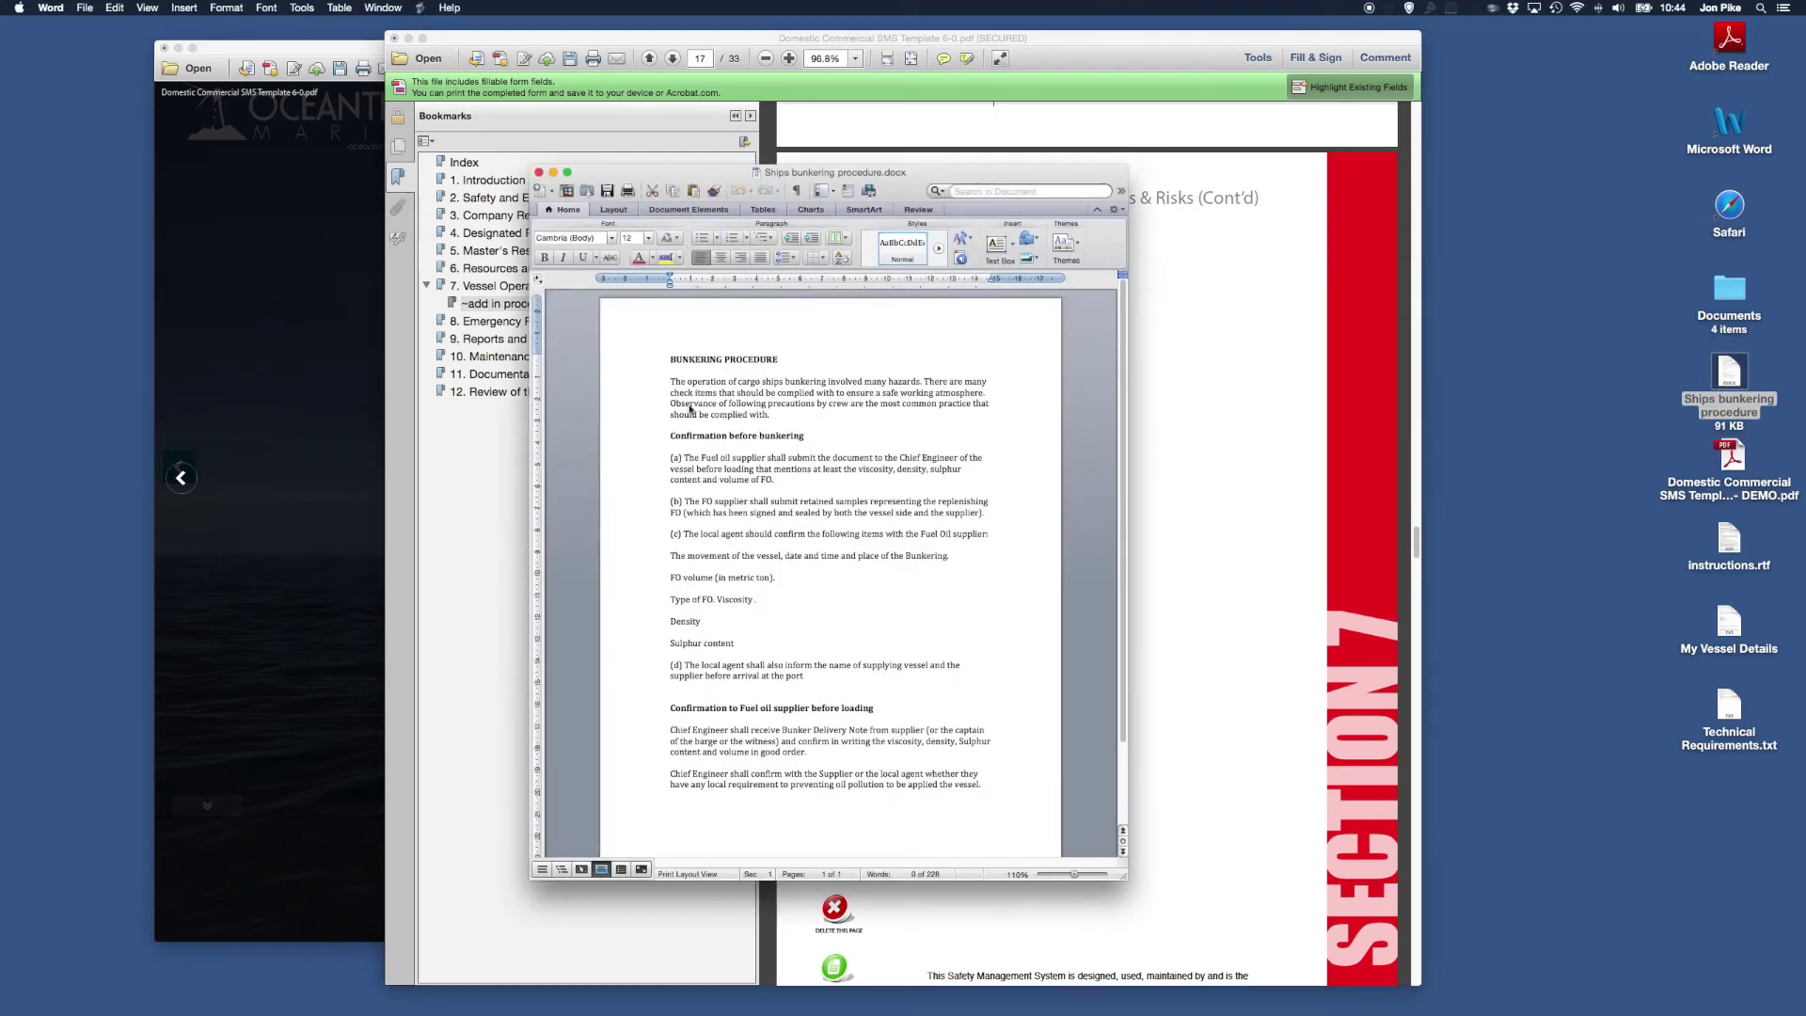
key("super+a")
left_click_drag(669, 360, 968, 807)
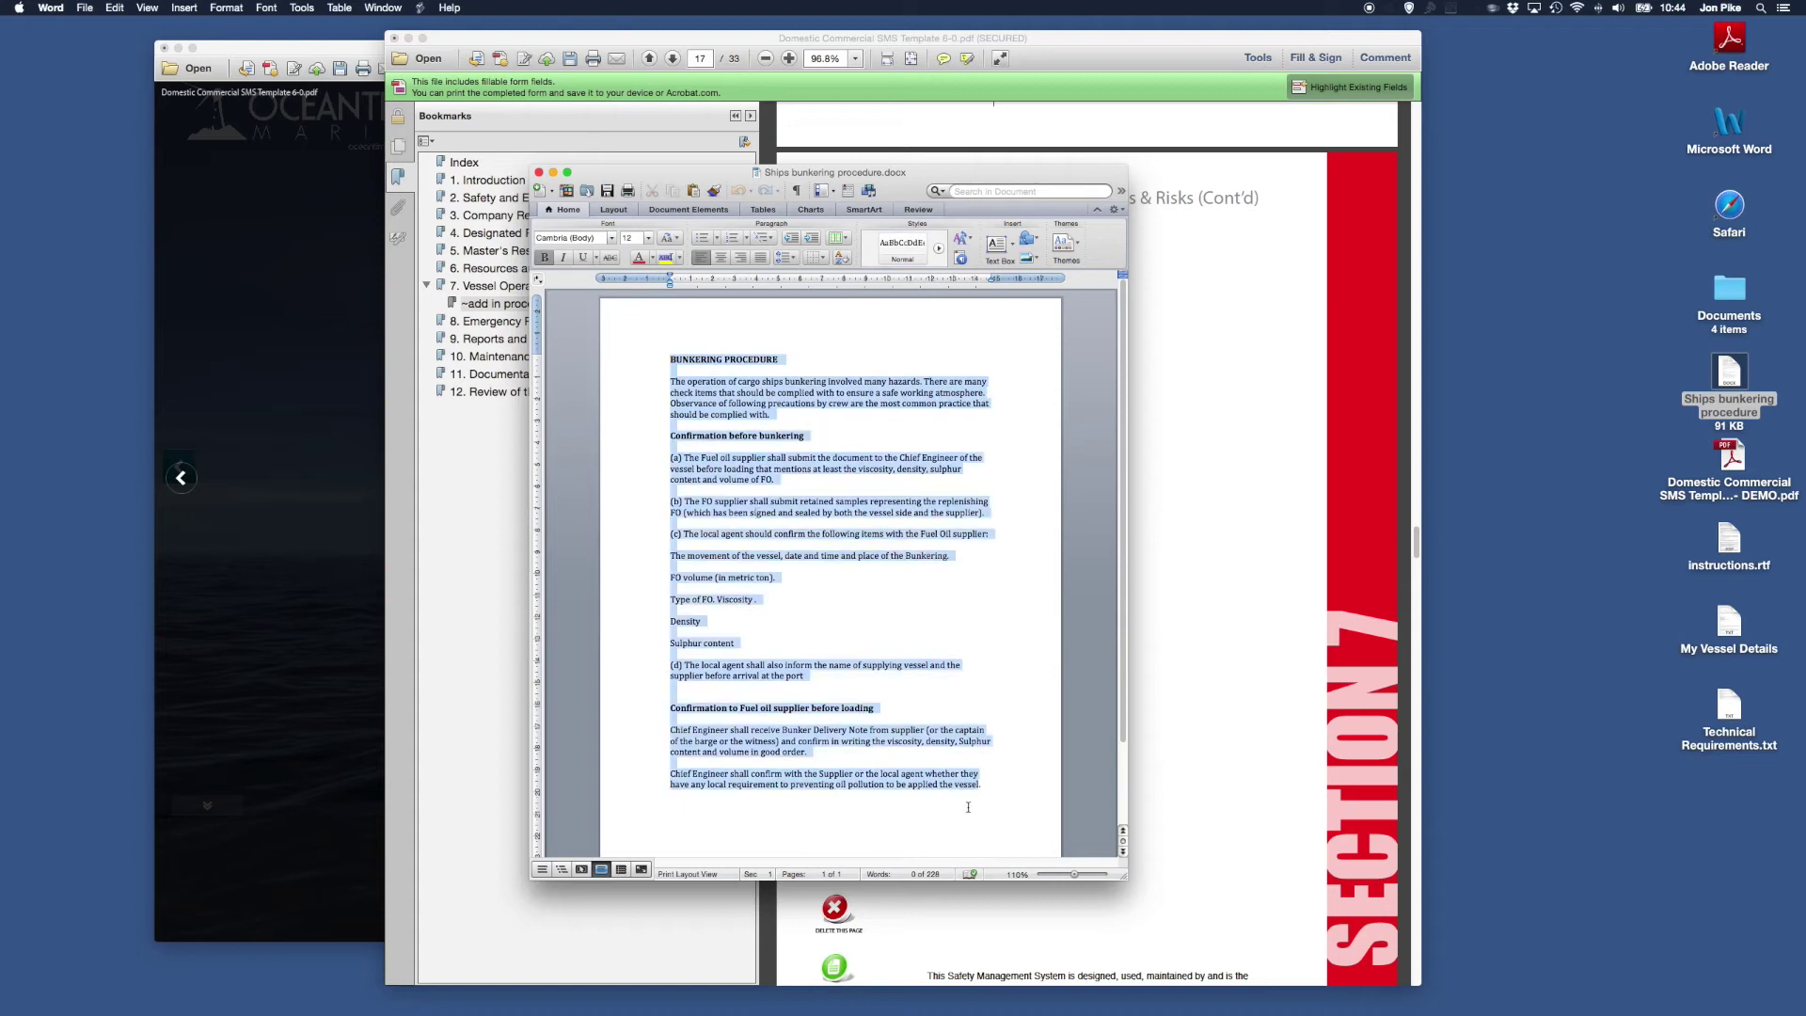
right_click(745, 477)
left_click(772, 492)
Step: Switch back to the PDF in Adobe Reader, paste the bunkering procedure into the blank Section 7 page and check the page
left_click(1176, 509)
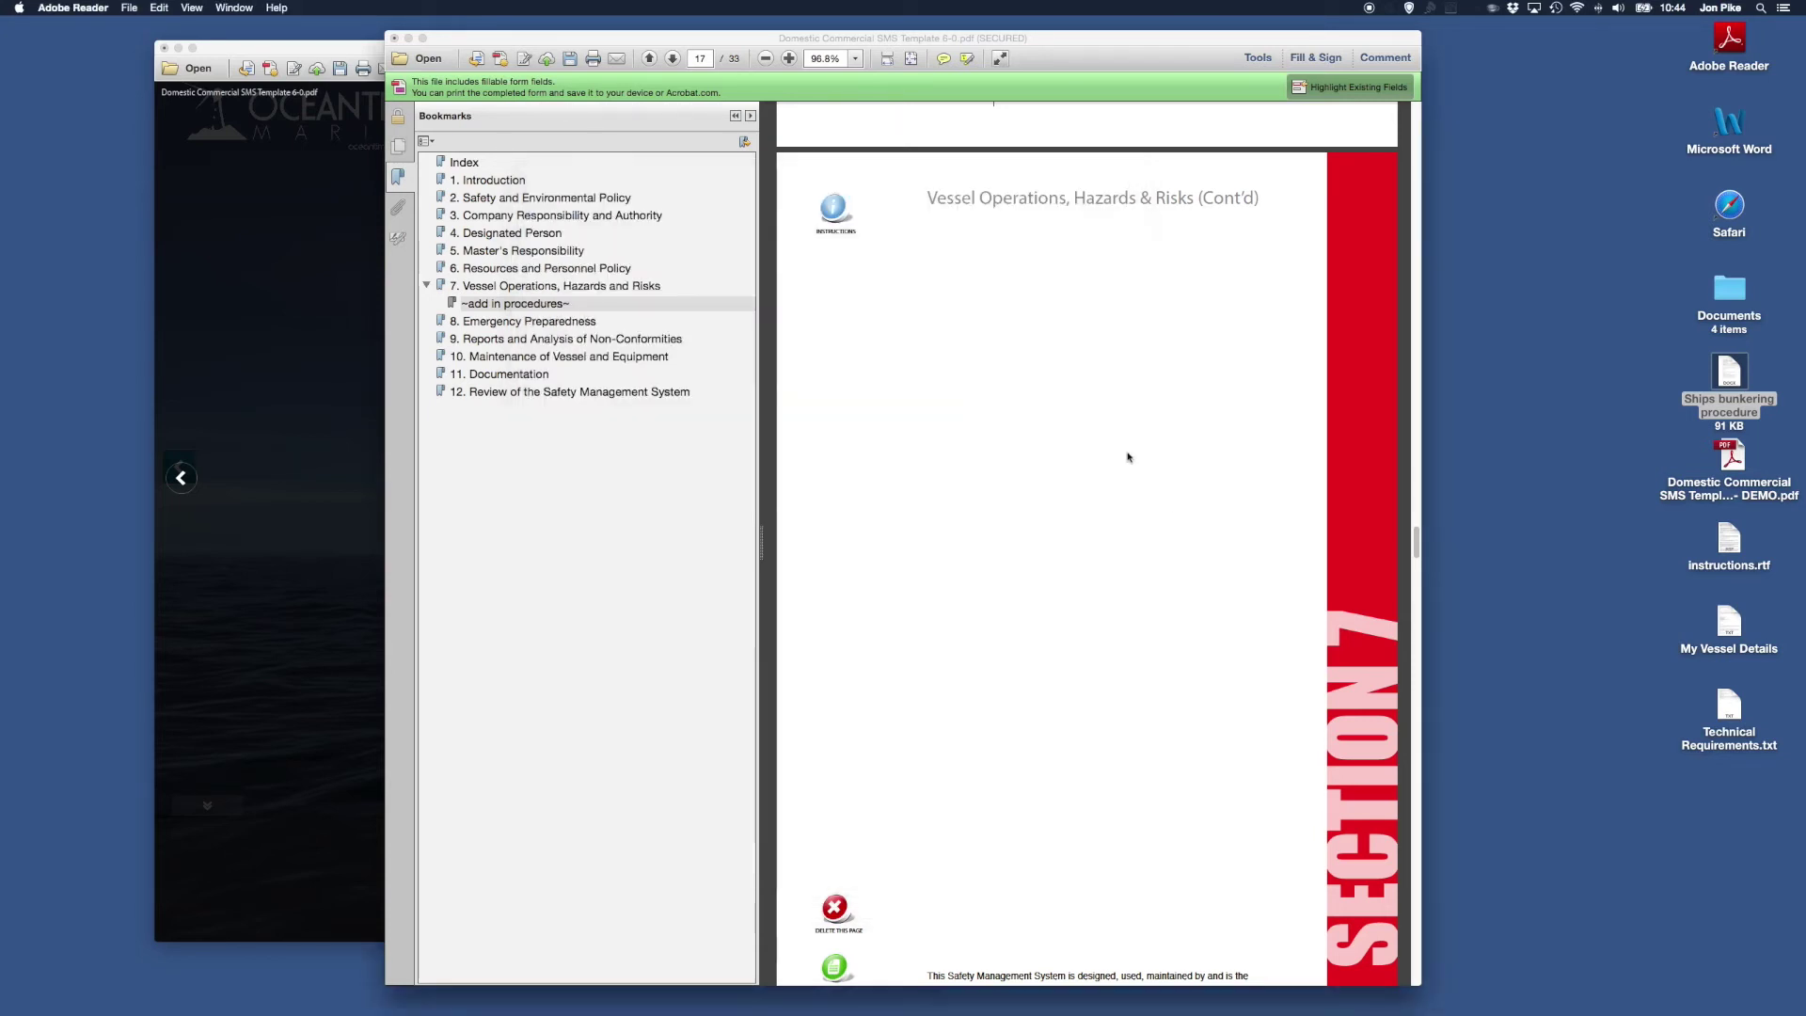
right_click(1102, 440)
left_click(1108, 446)
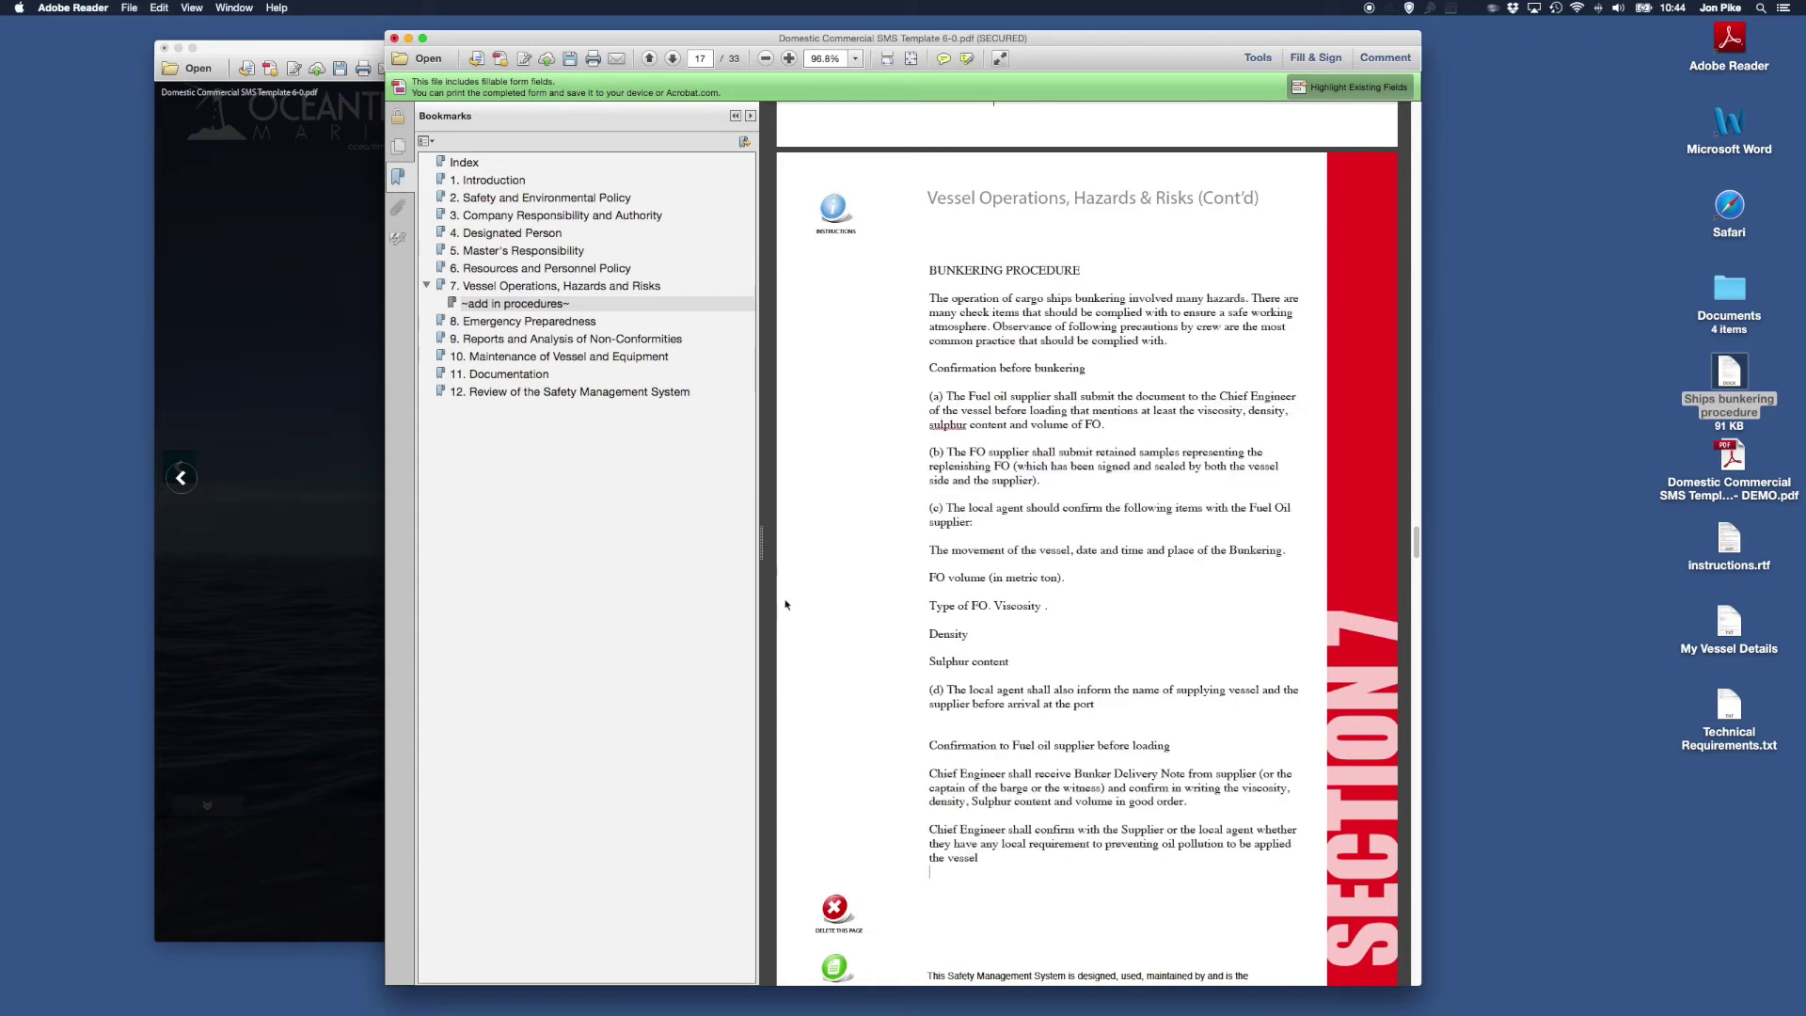
scroll(820, 622, "down", 5)
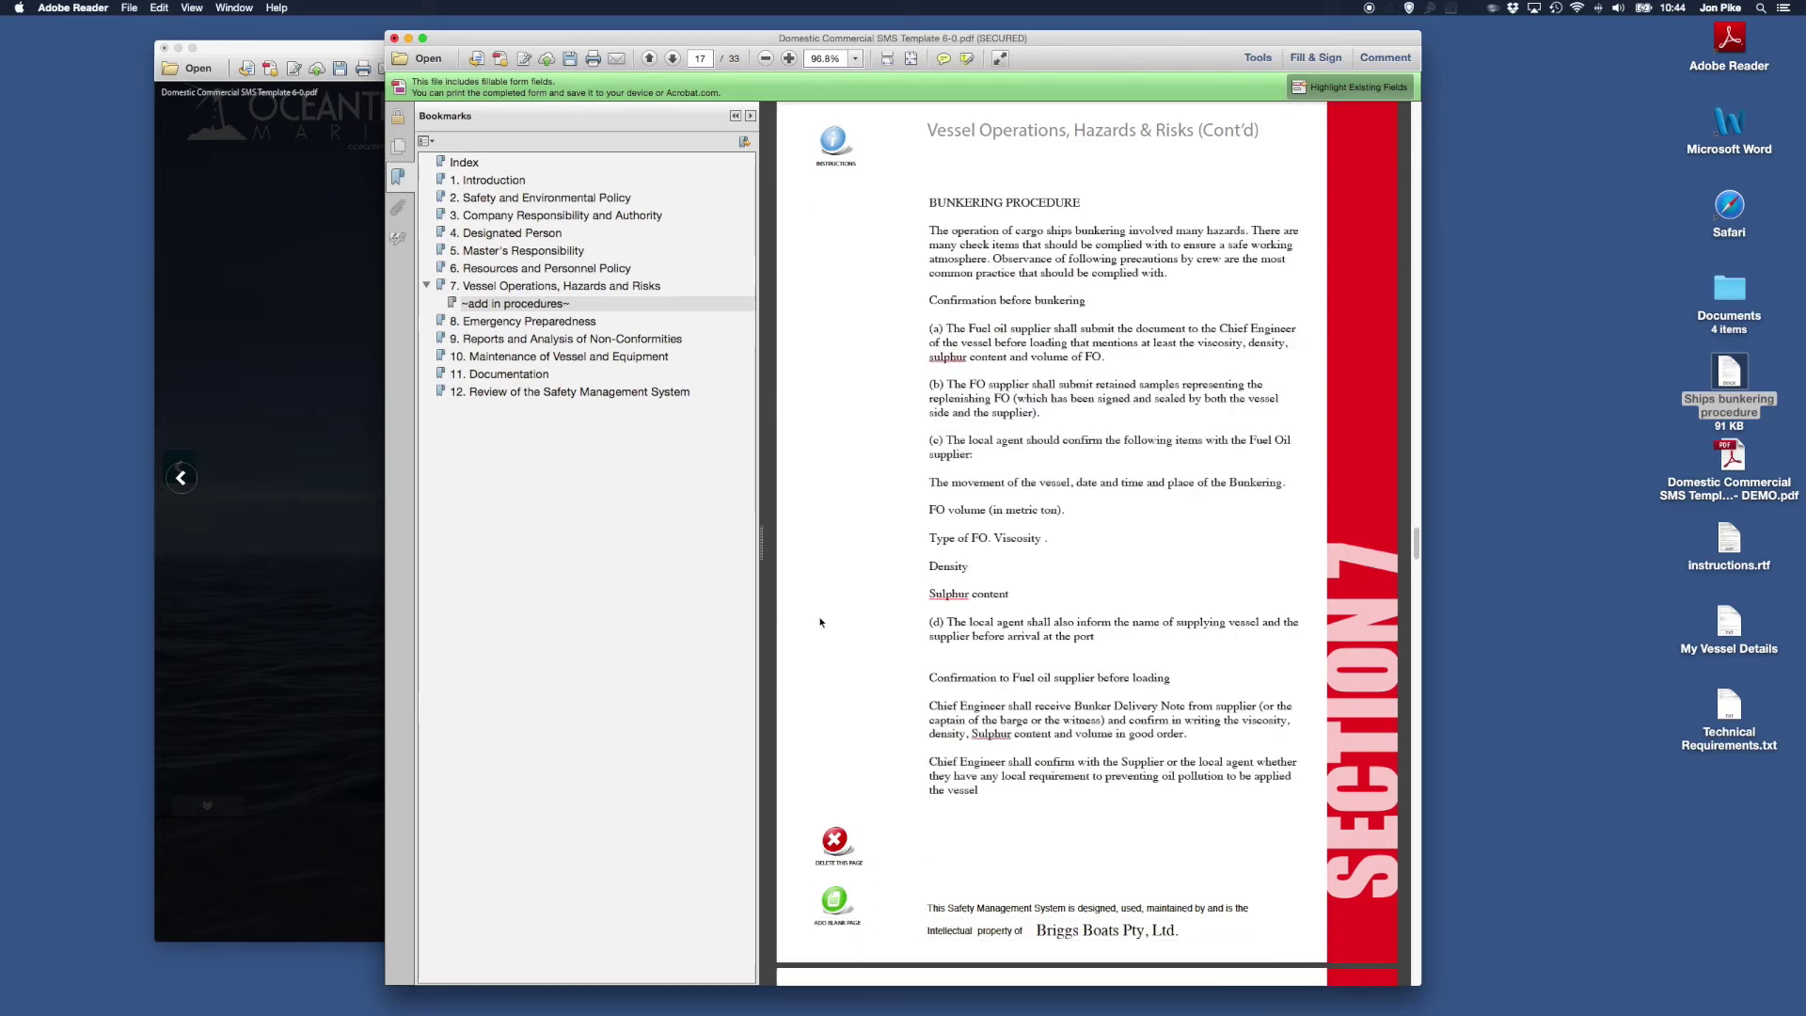
scroll(820, 622, "down", 9)
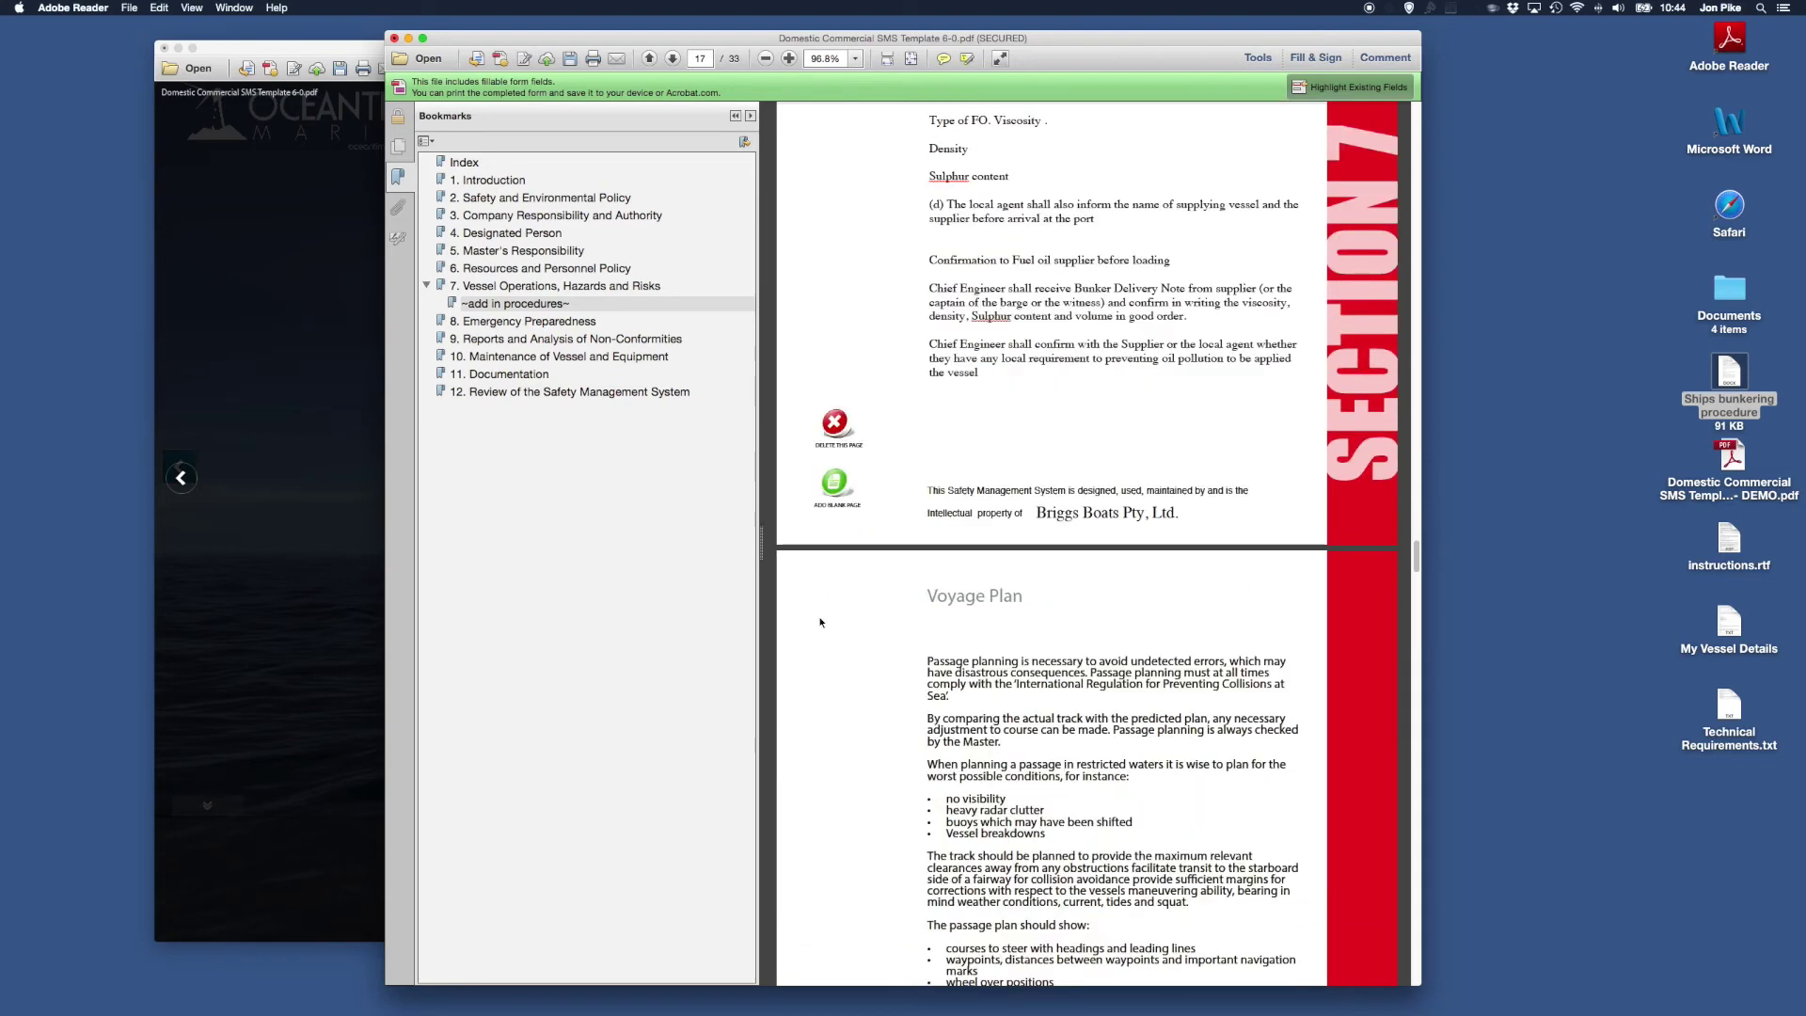
Step: Examine the Emergency Preparedness section, including the emergency references, safety equipment location, VHF radio channels and schedule pages
scroll(823, 612, "down", 12)
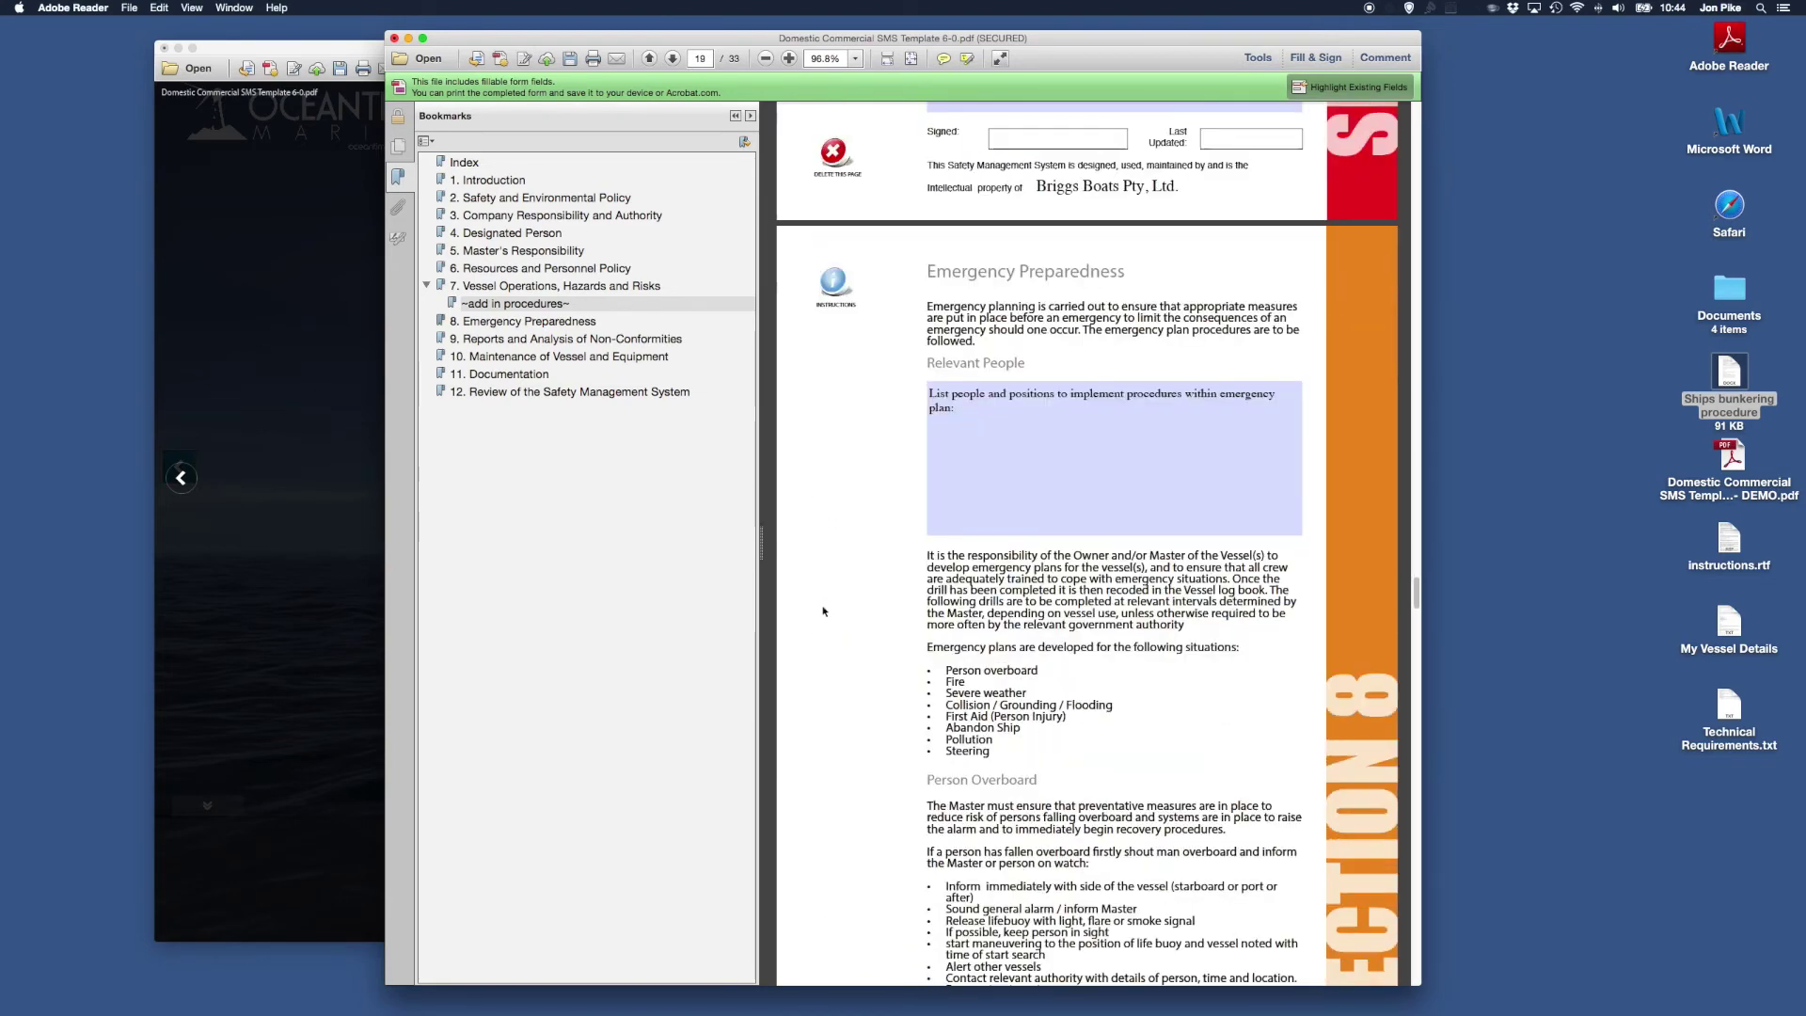
scroll(823, 611, "up", 2)
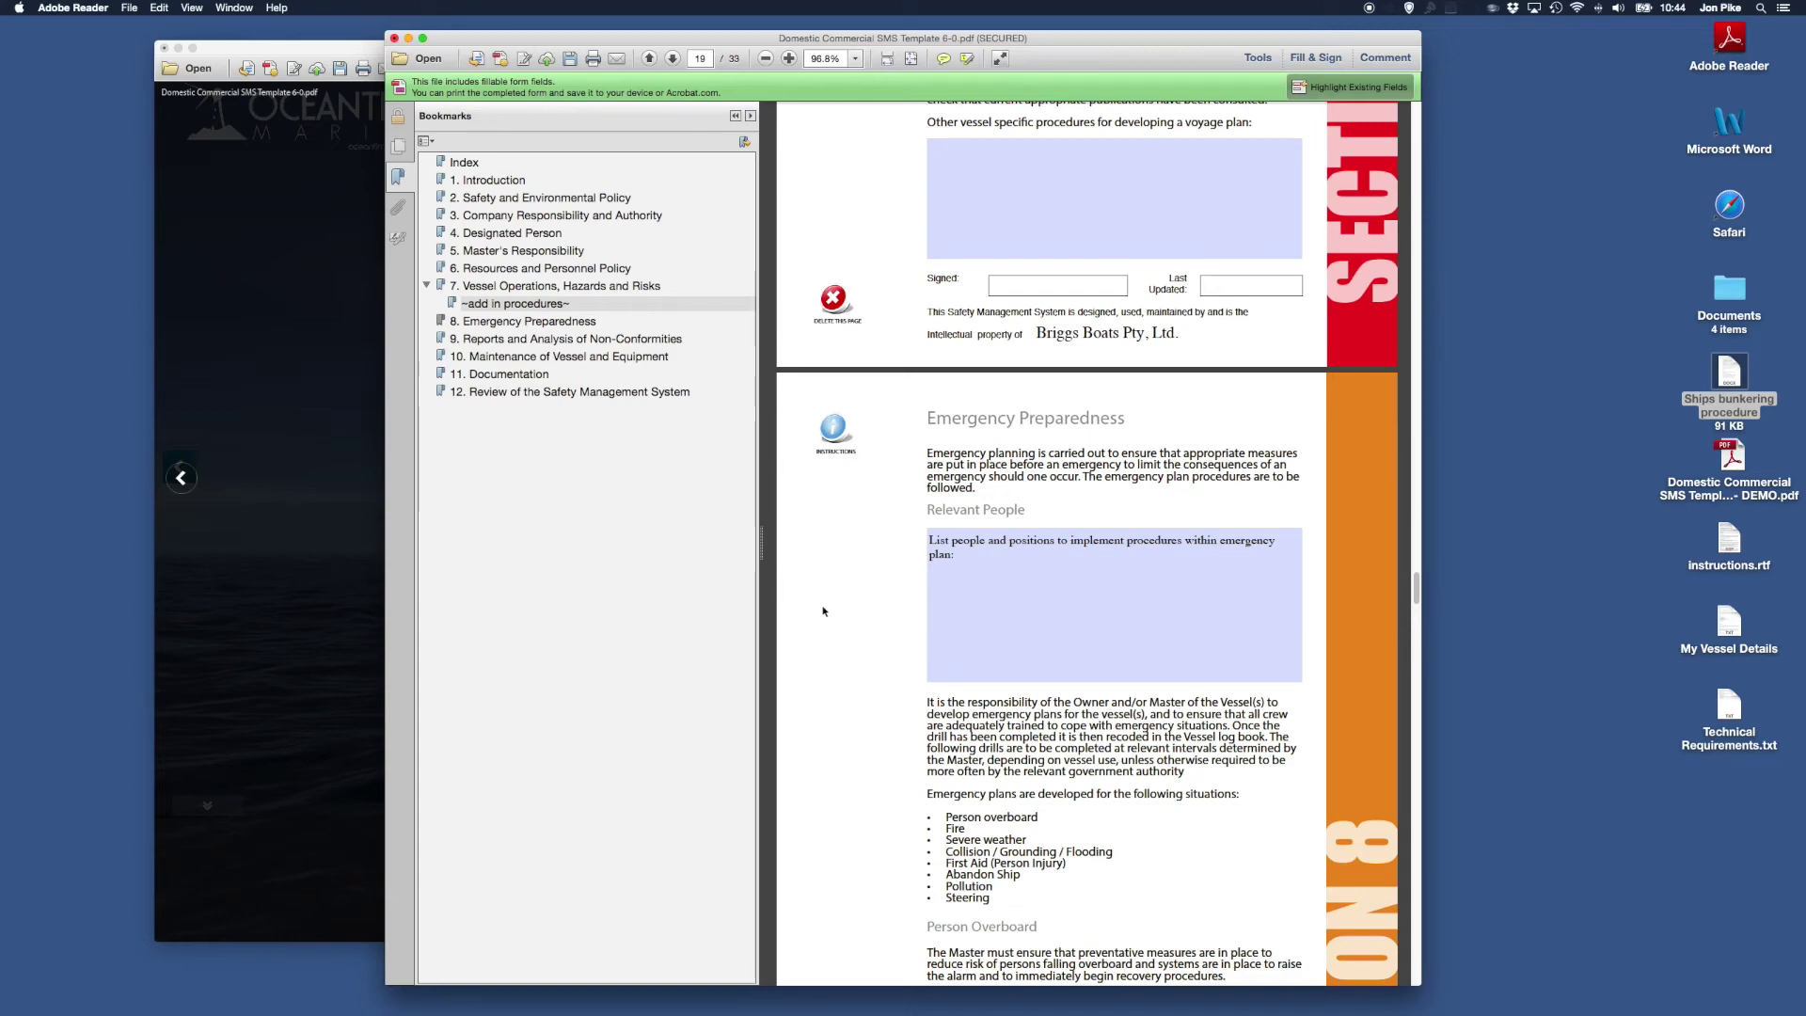
scroll(823, 611, "down", 9)
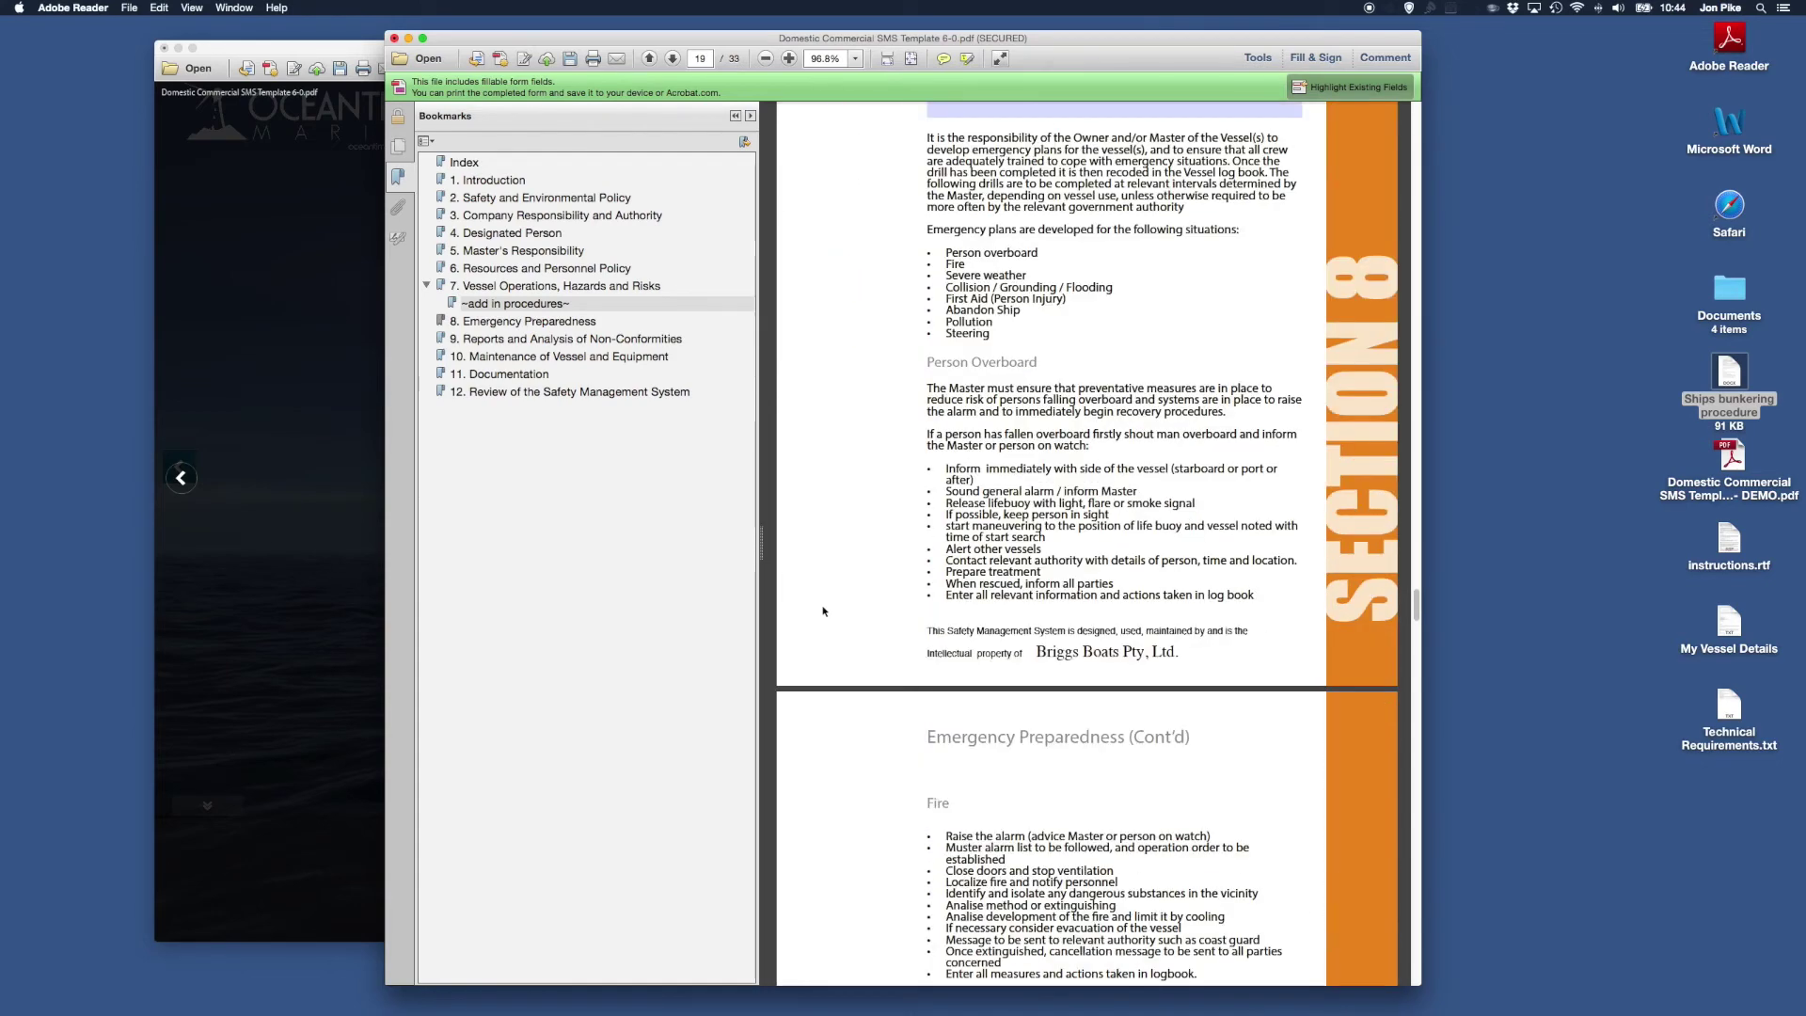
scroll(823, 611, "down", 15)
scroll(823, 611, "down", 15)
scroll(823, 611, "down", 15)
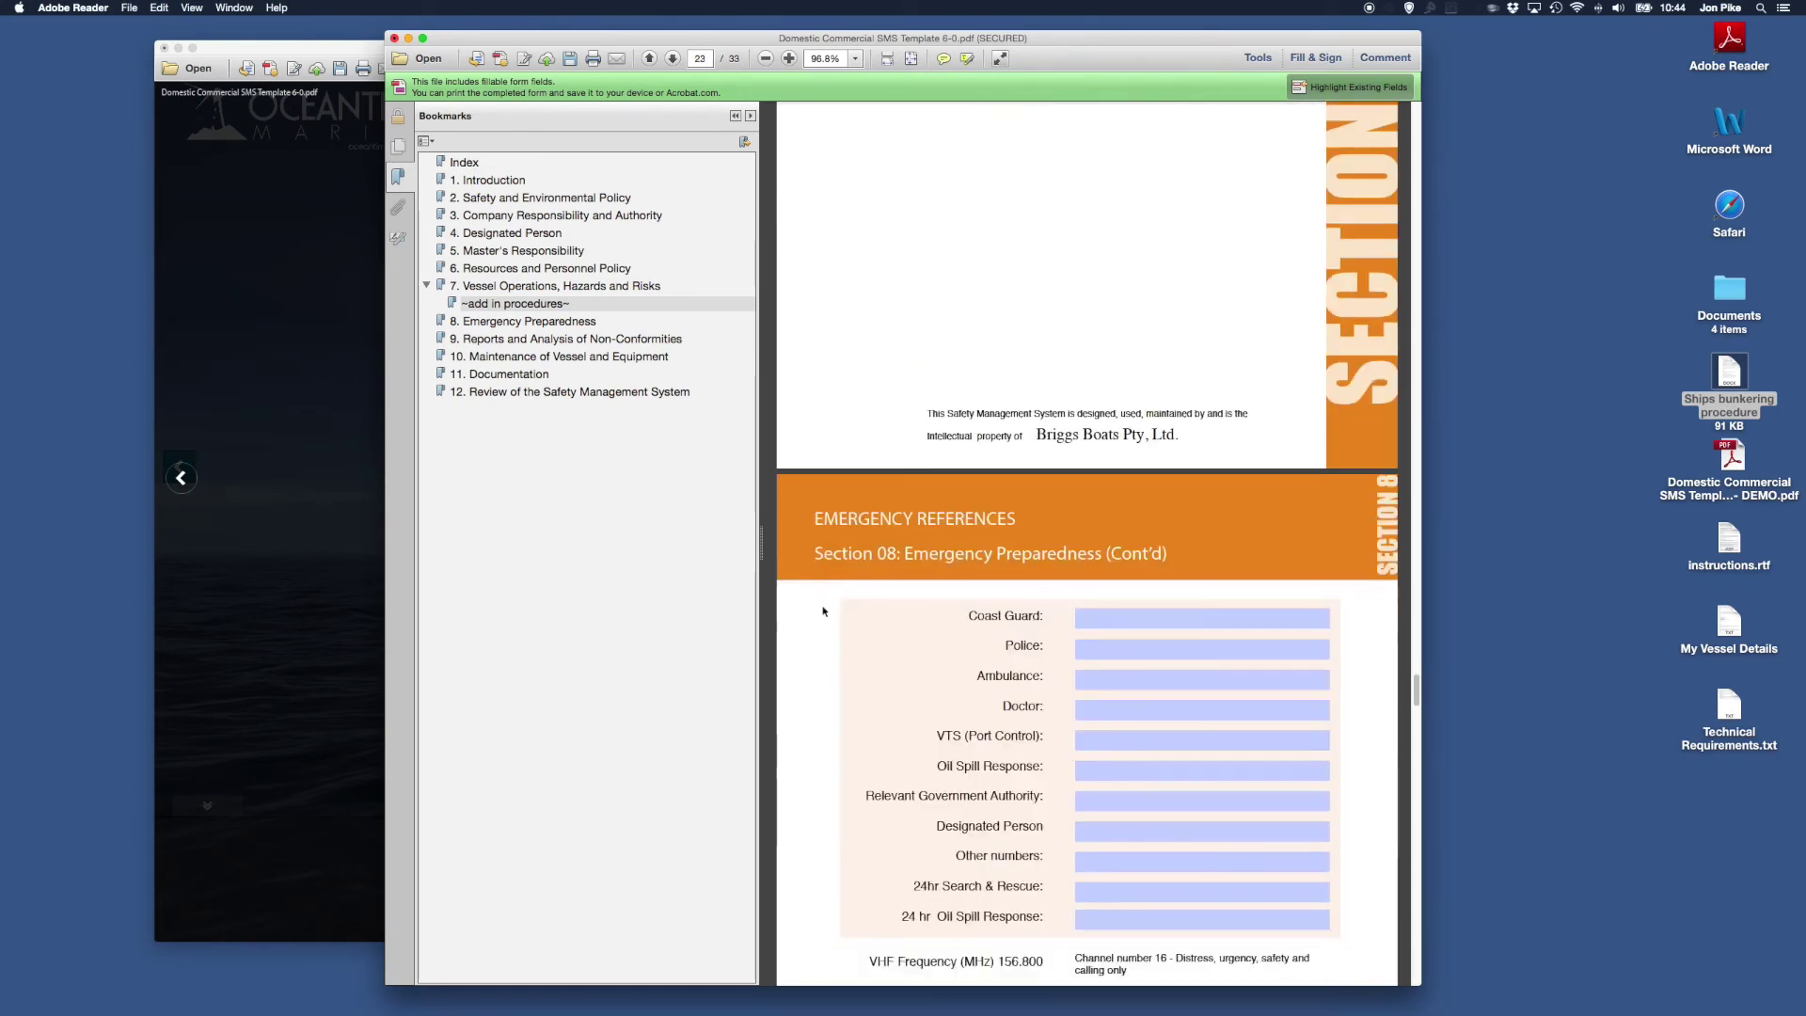
scroll(823, 611, "down", 6)
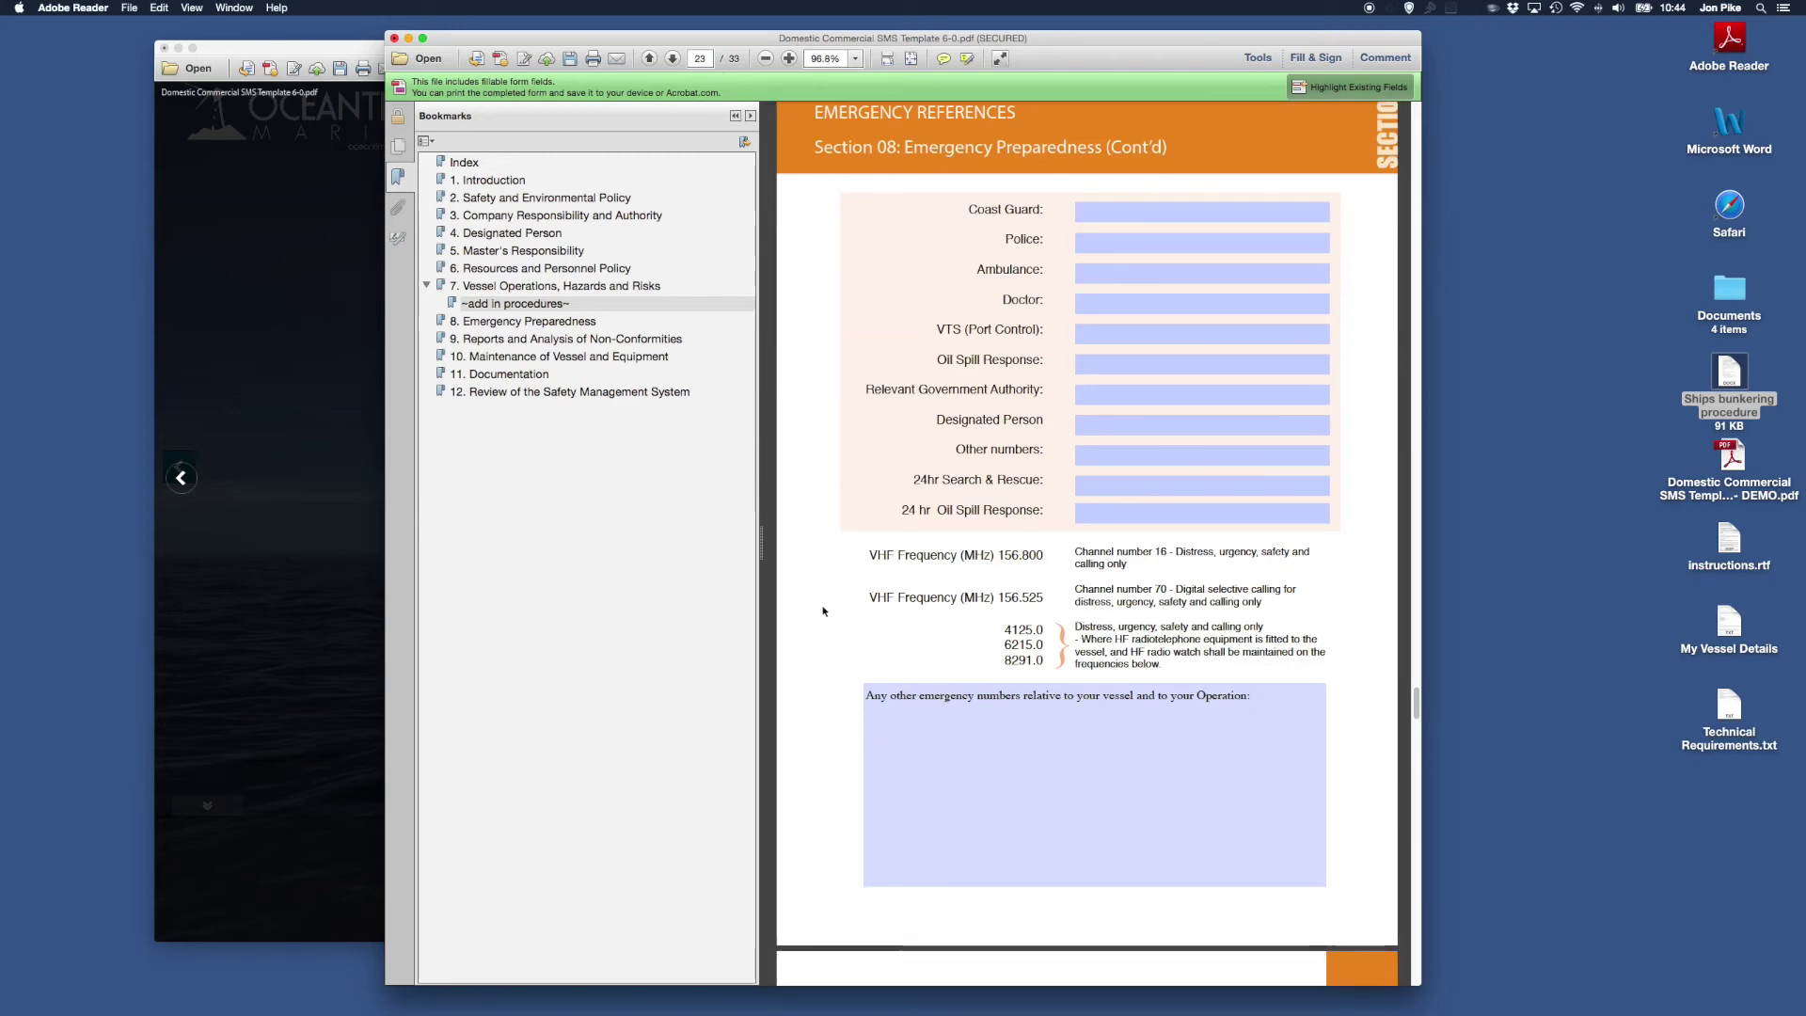
scroll(823, 611, "down", 8)
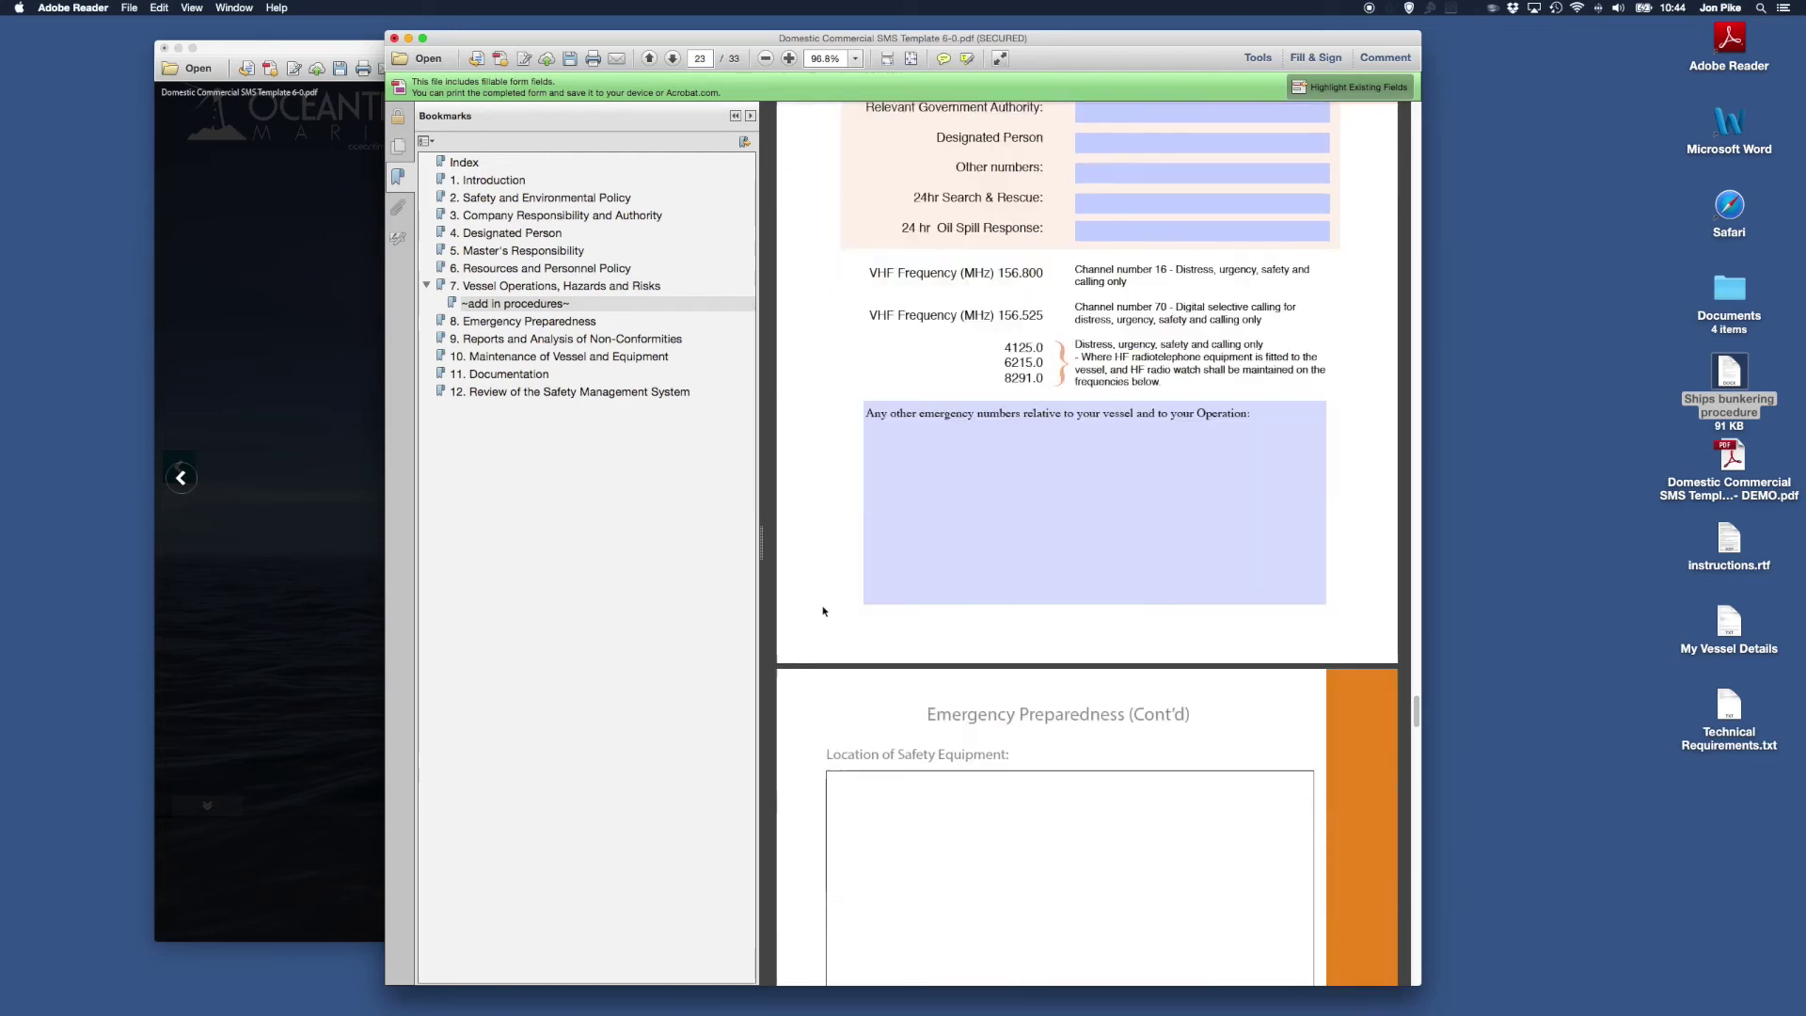
scroll(823, 611, "down", 4)
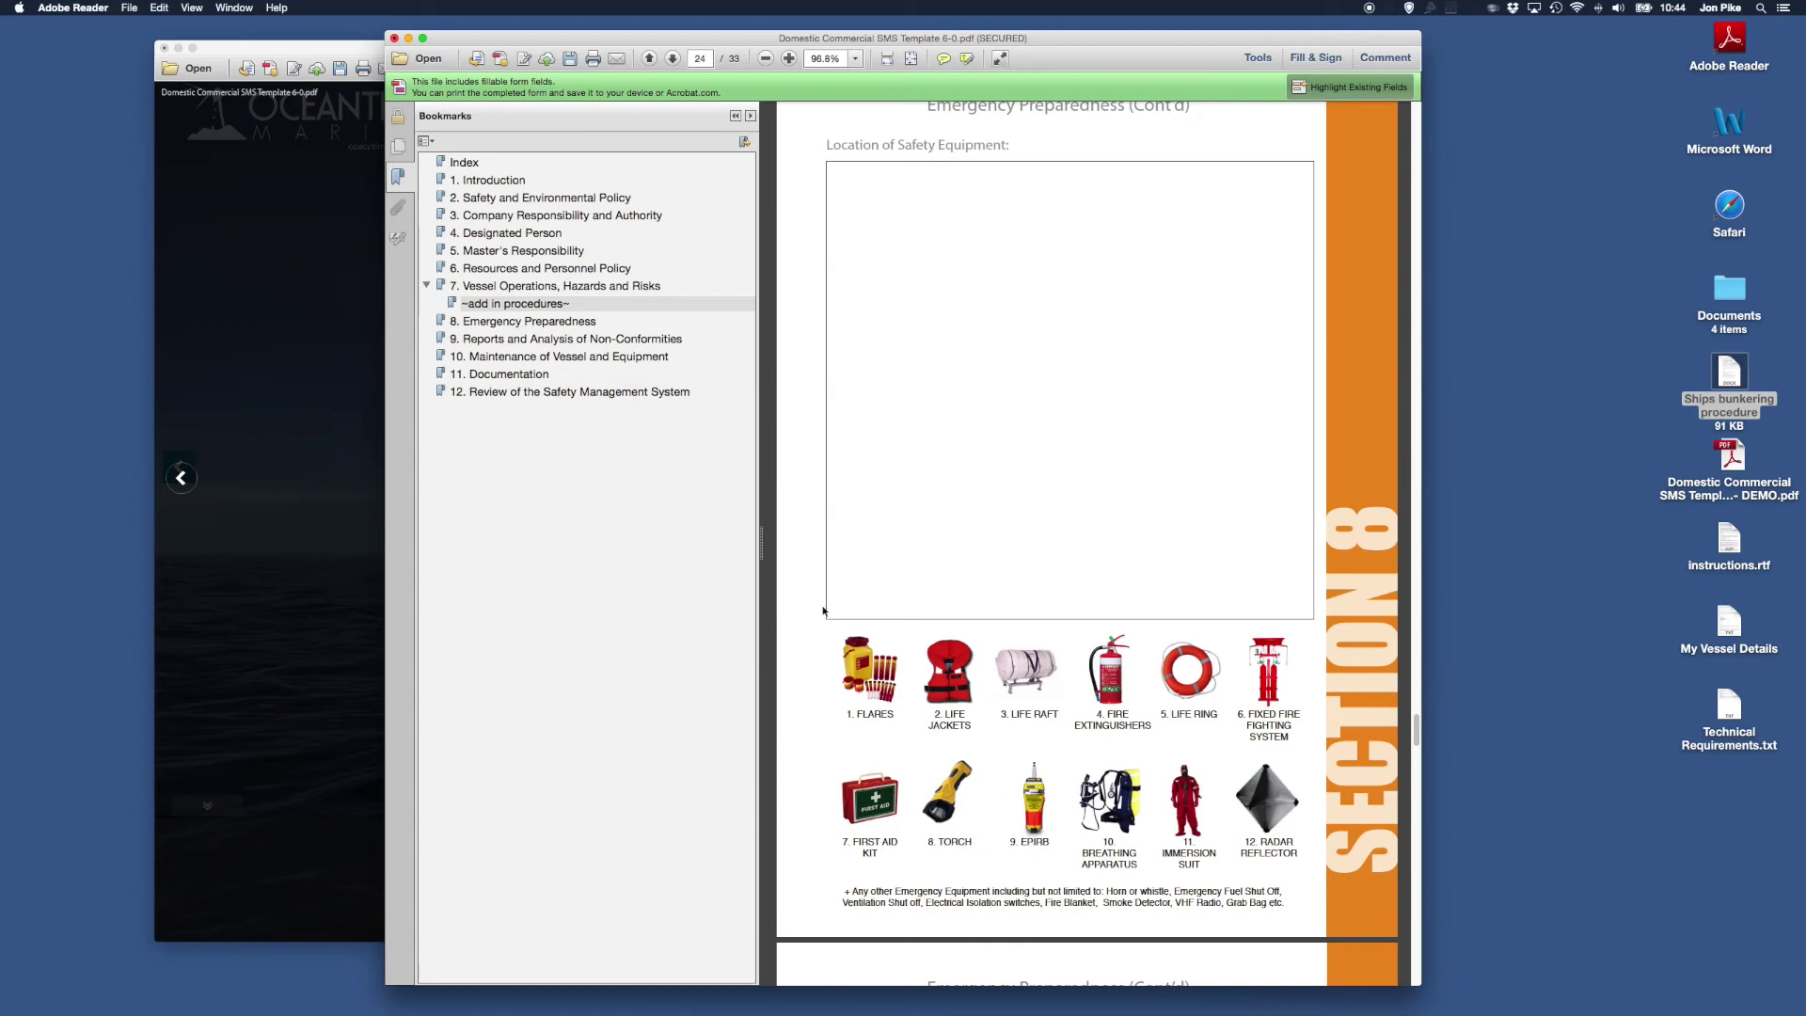
scroll(823, 611, "down", 10)
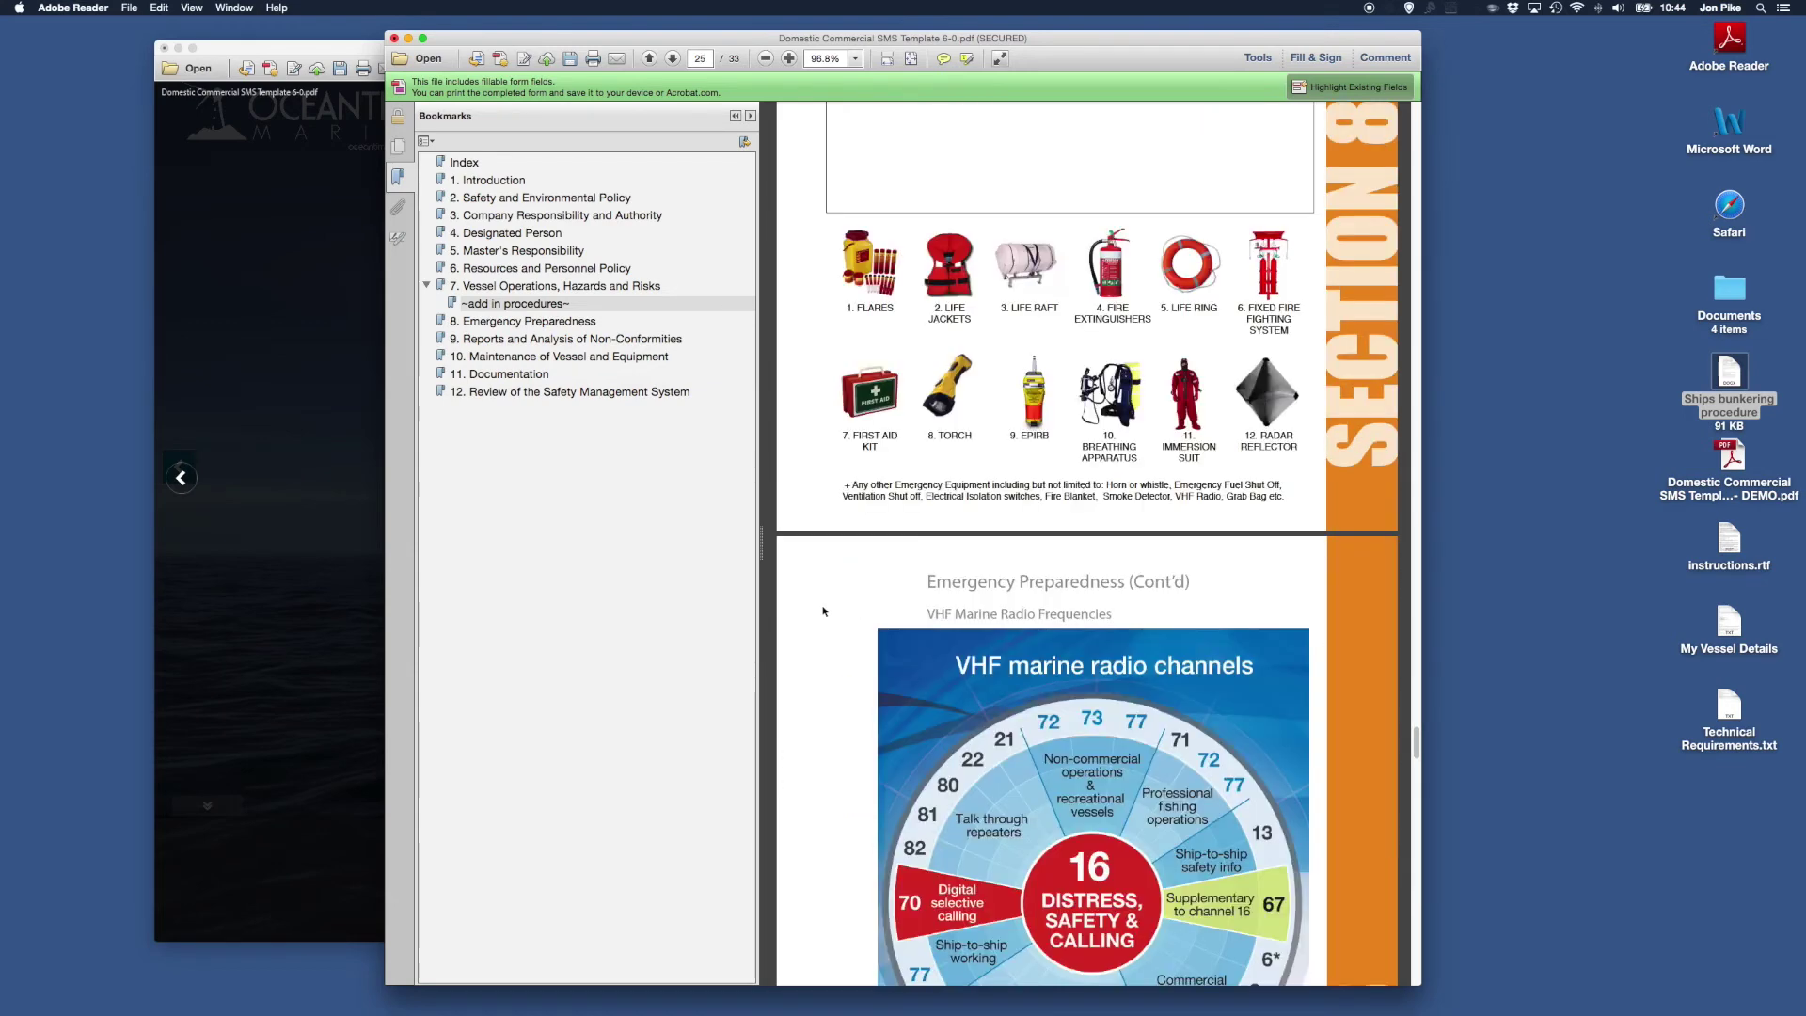
scroll(823, 611, "down", 12)
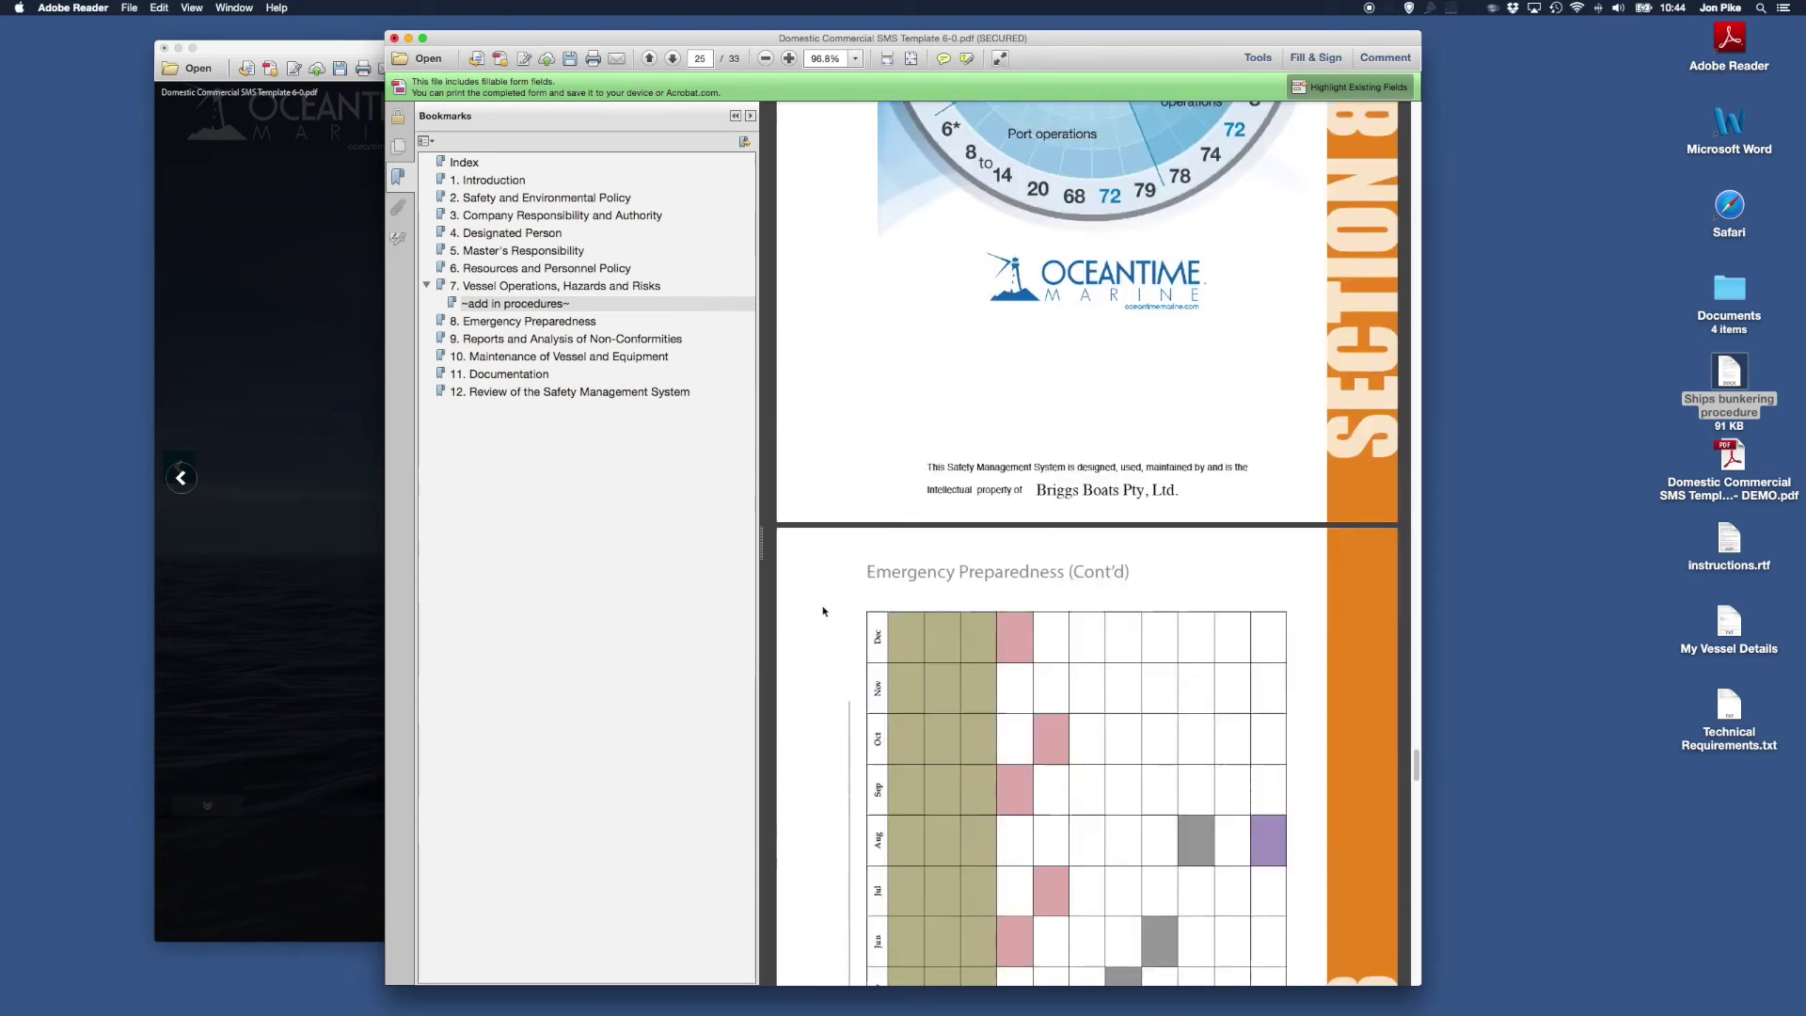
Step: View sections 9 to 12, from Reports and Analysis of Non-Conformities through Review of the Safety Management System
left_click(569, 339)
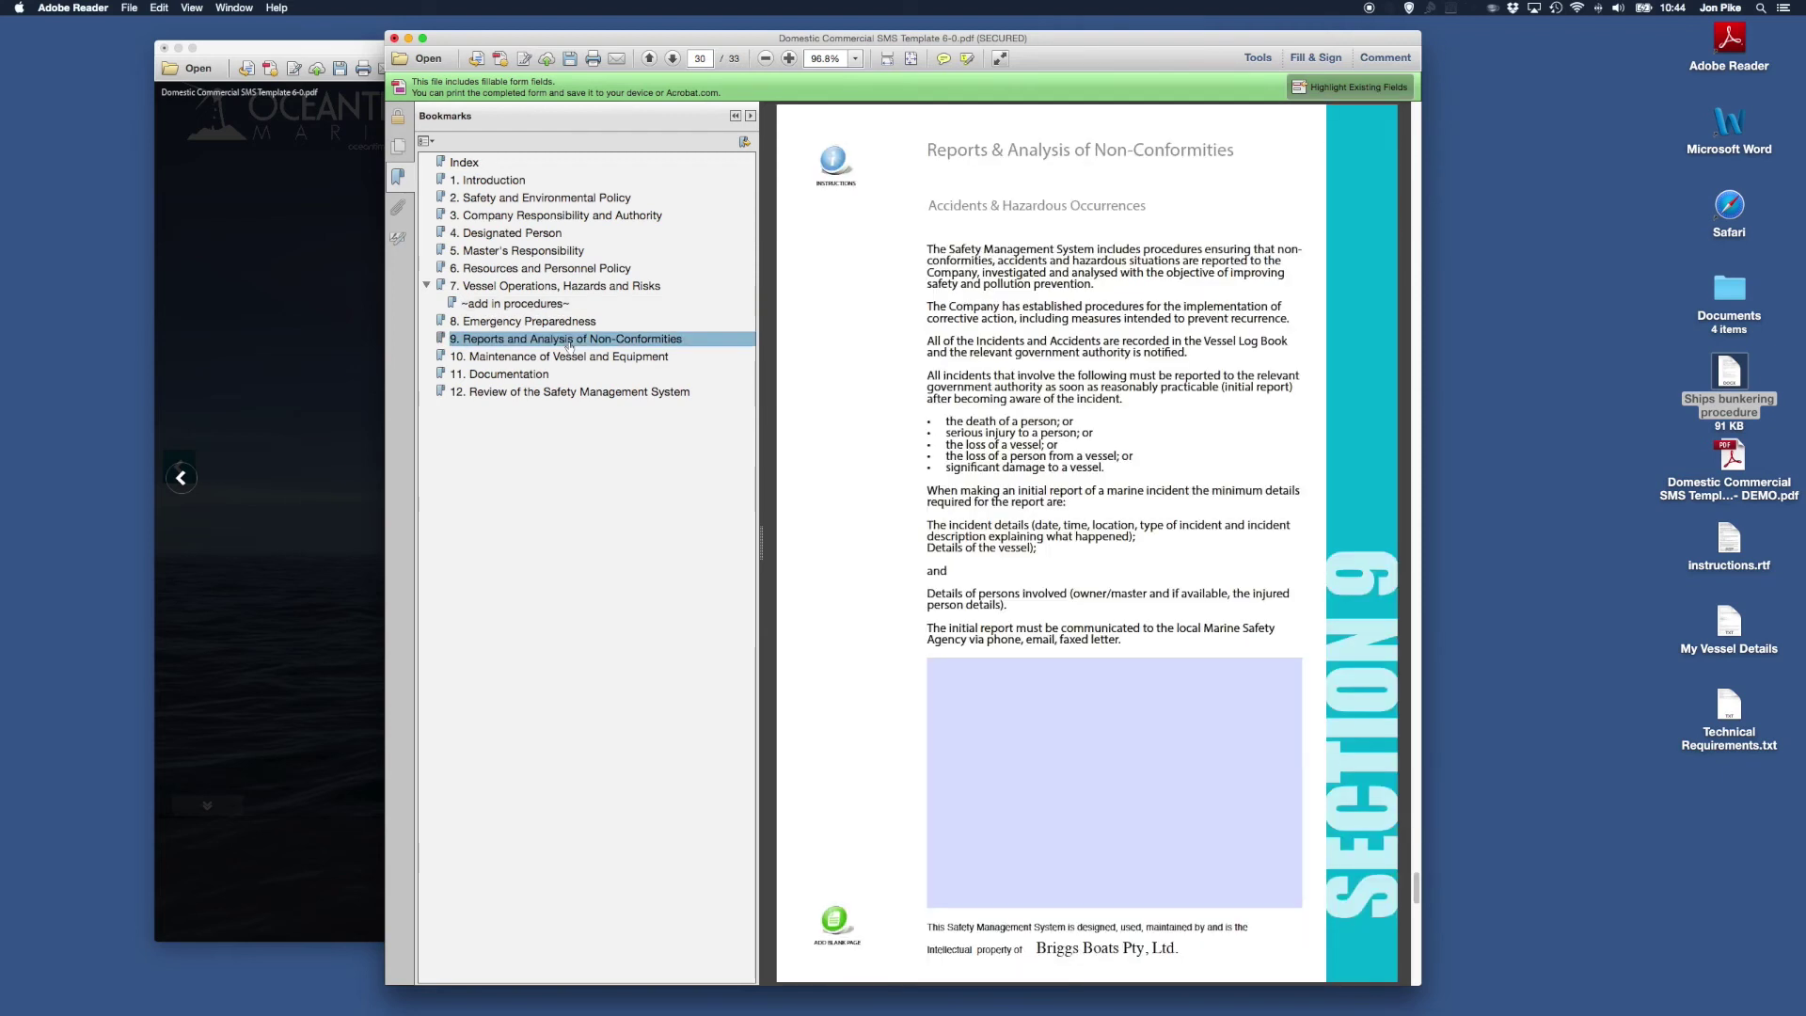
left_click(556, 357)
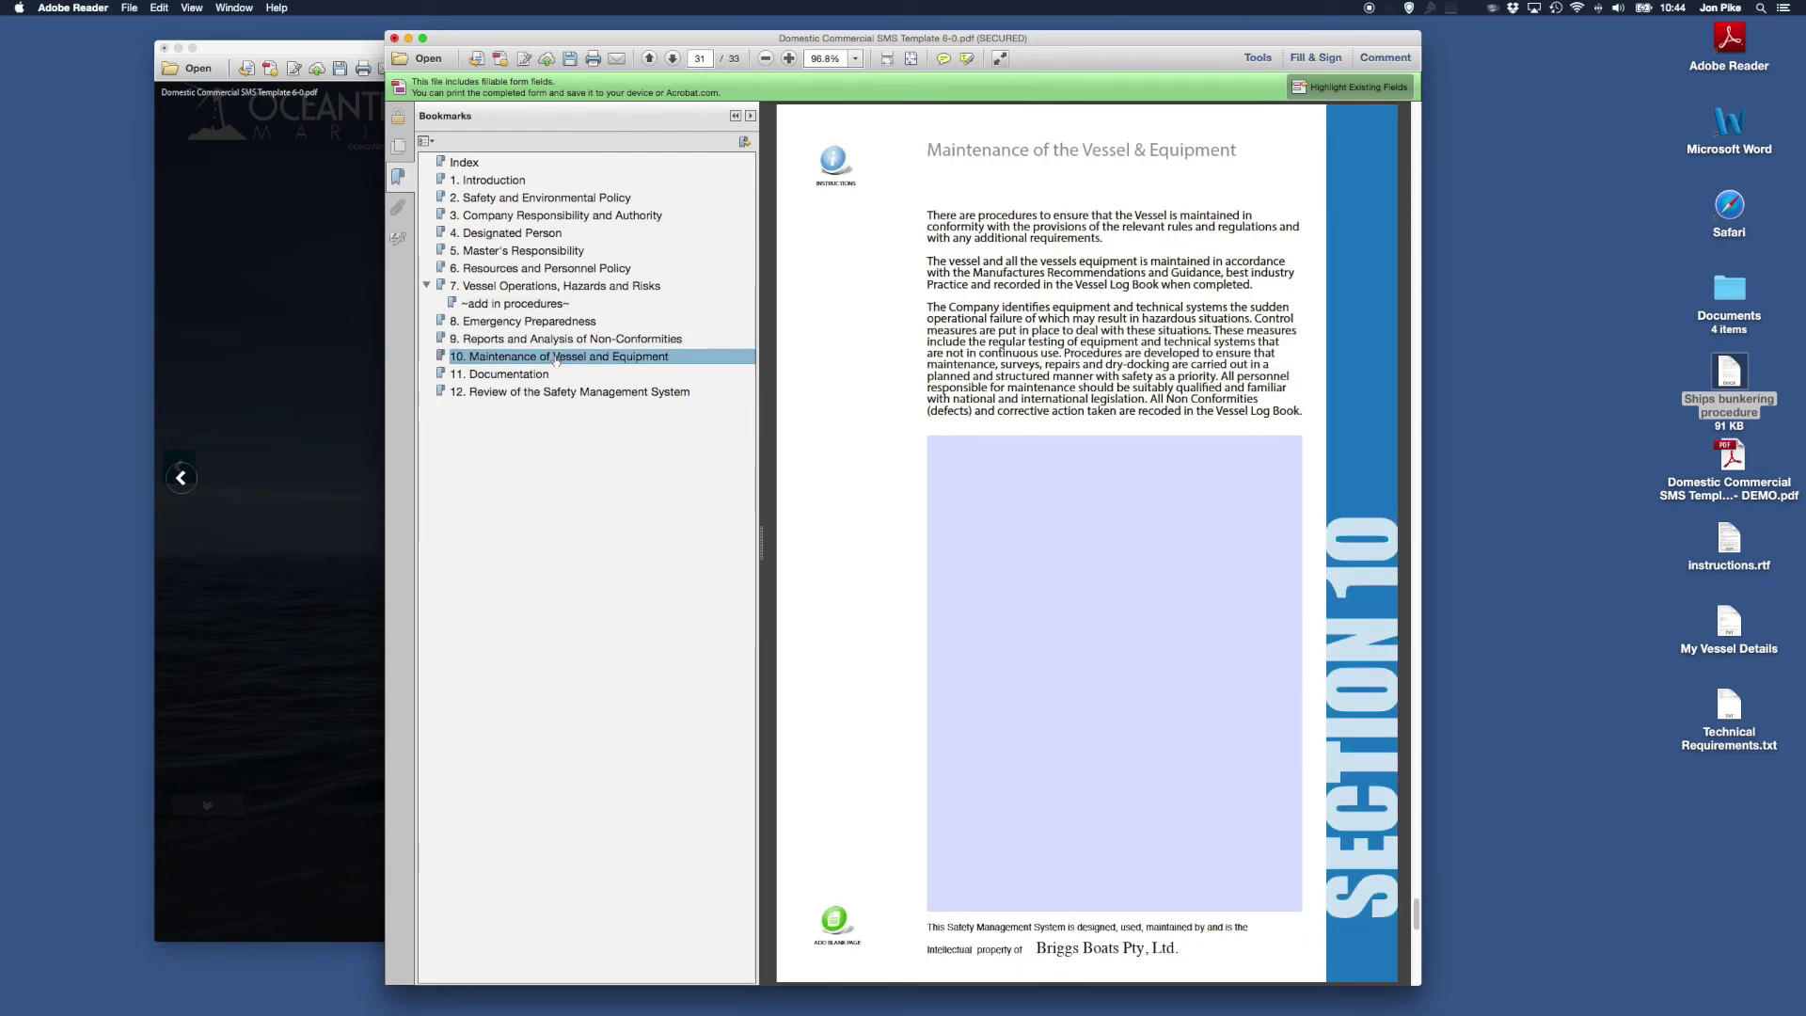
left_click(509, 376)
left_click(509, 393)
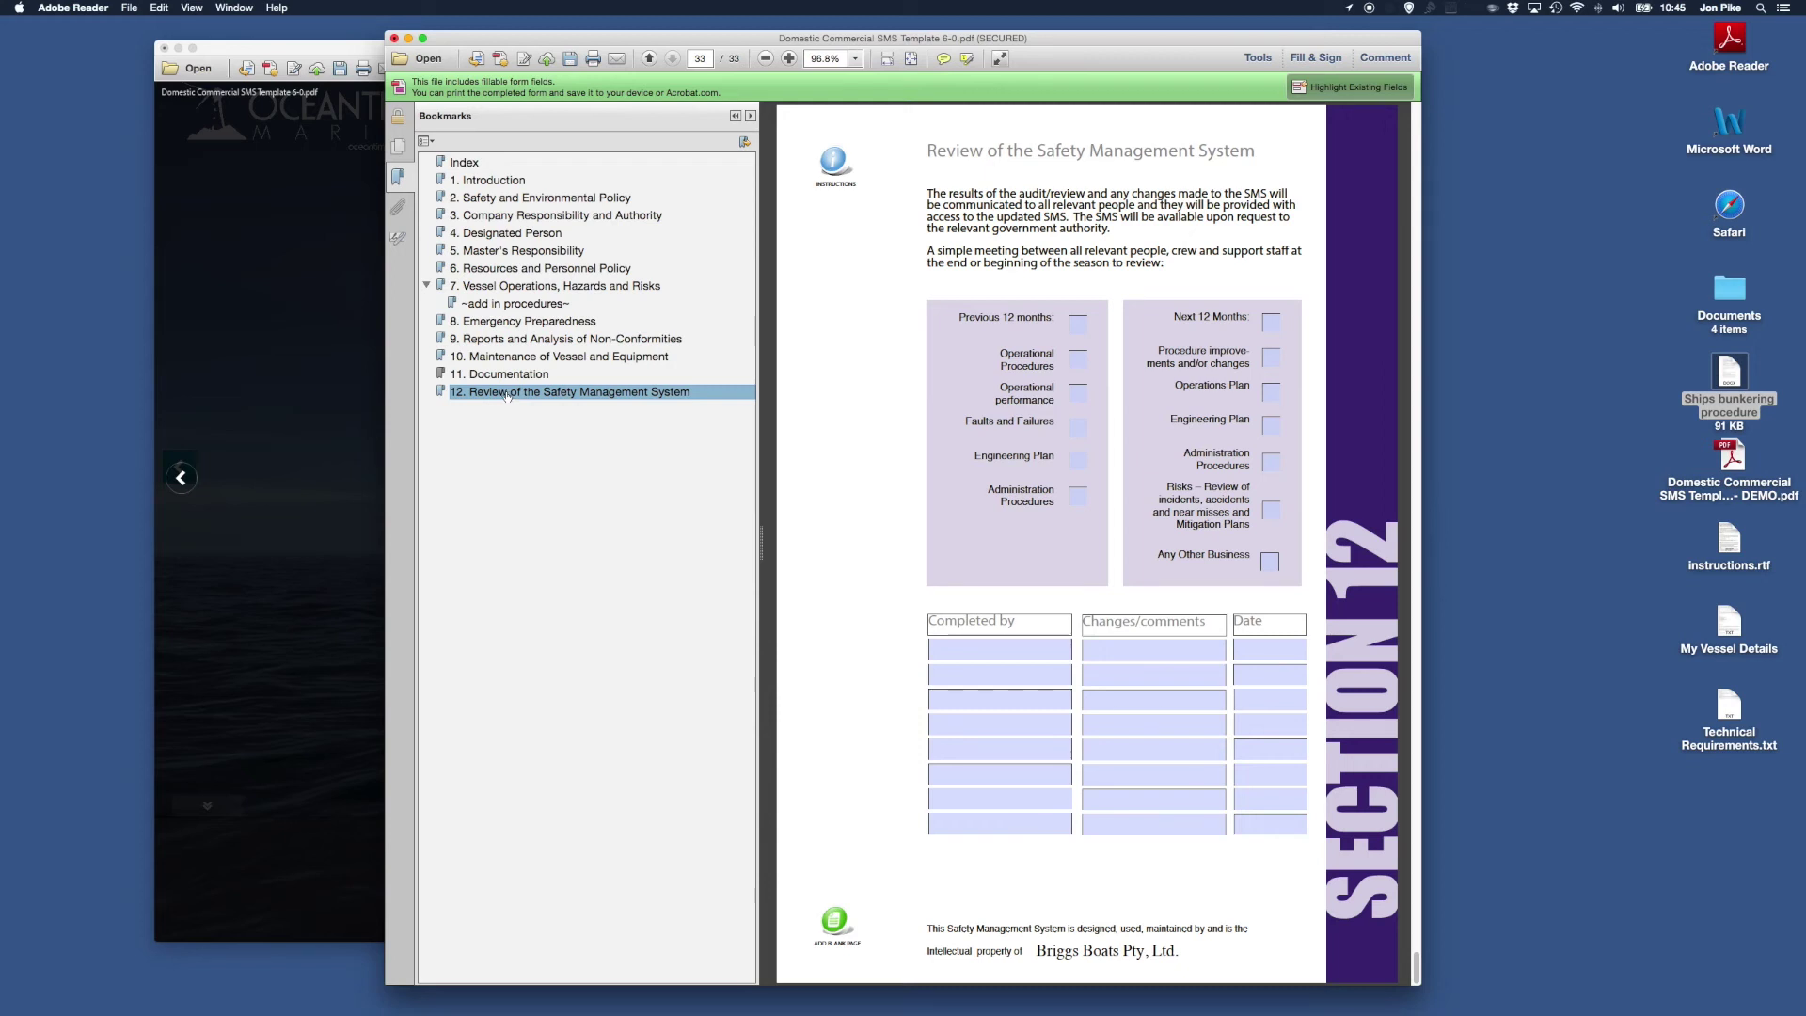
Step: Save the customised Safety Management System document and close it
left_click(129, 7)
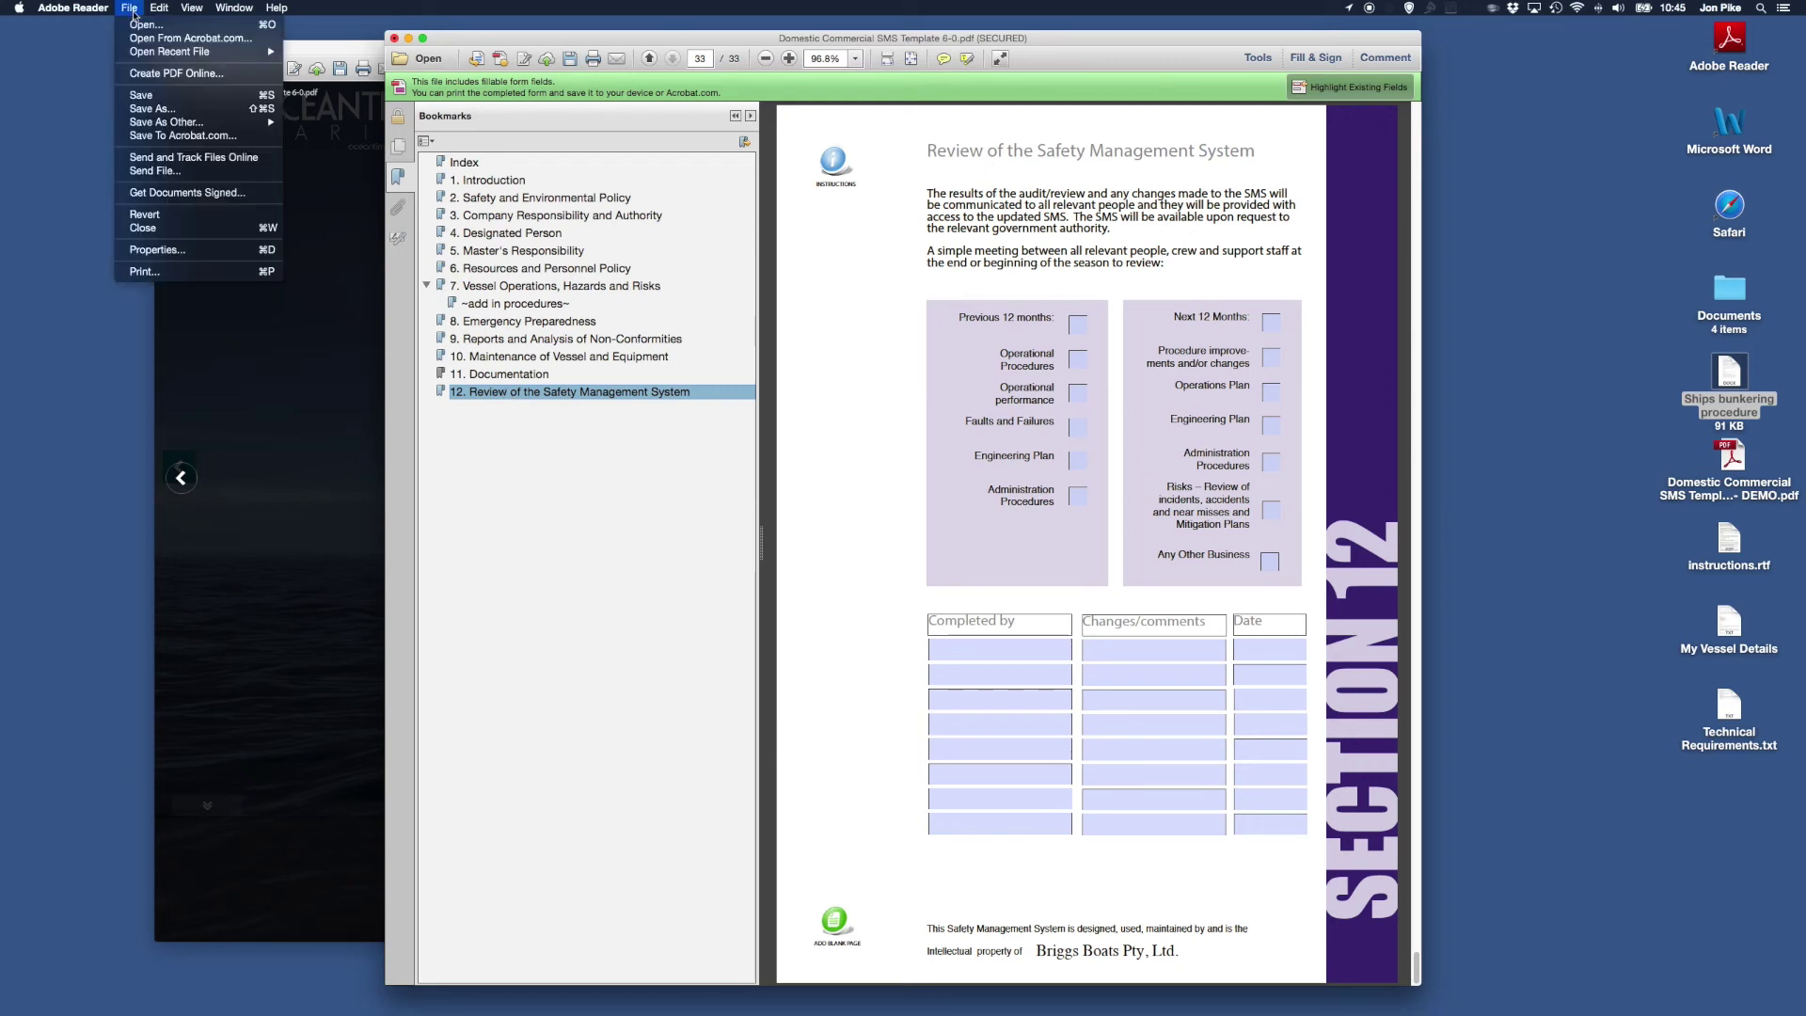
left_click(141, 96)
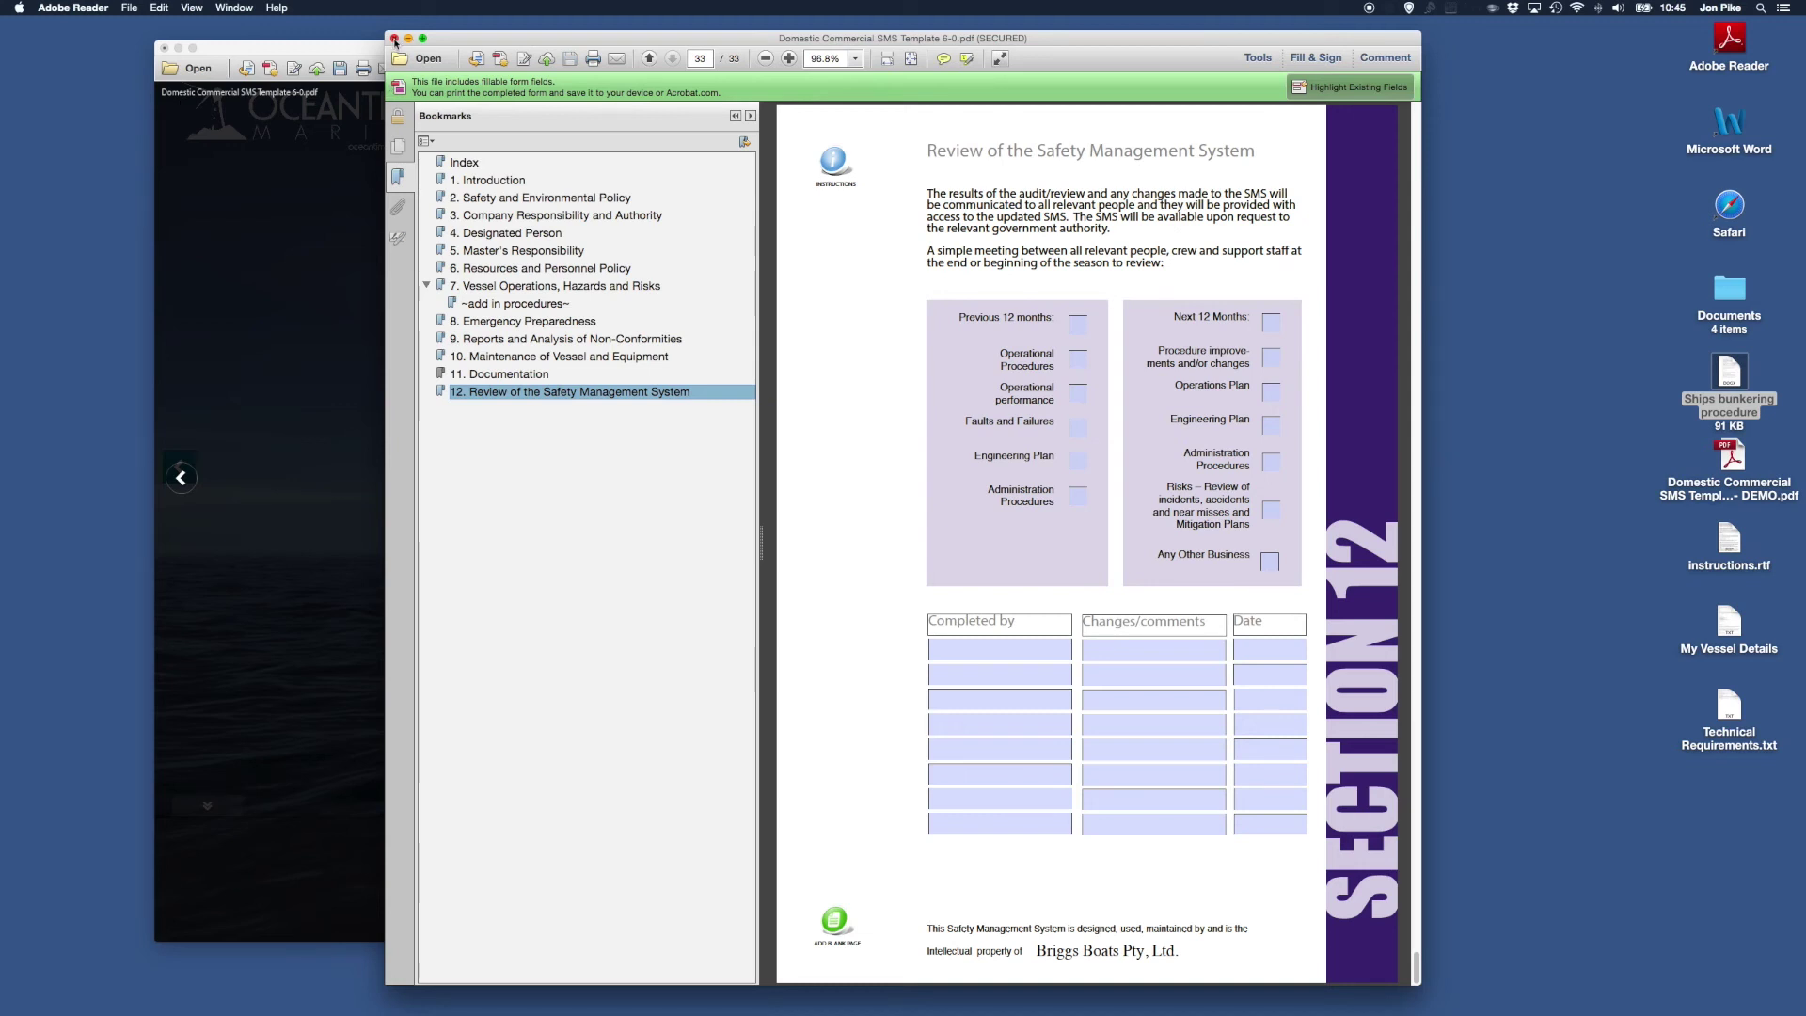
left_click(394, 38)
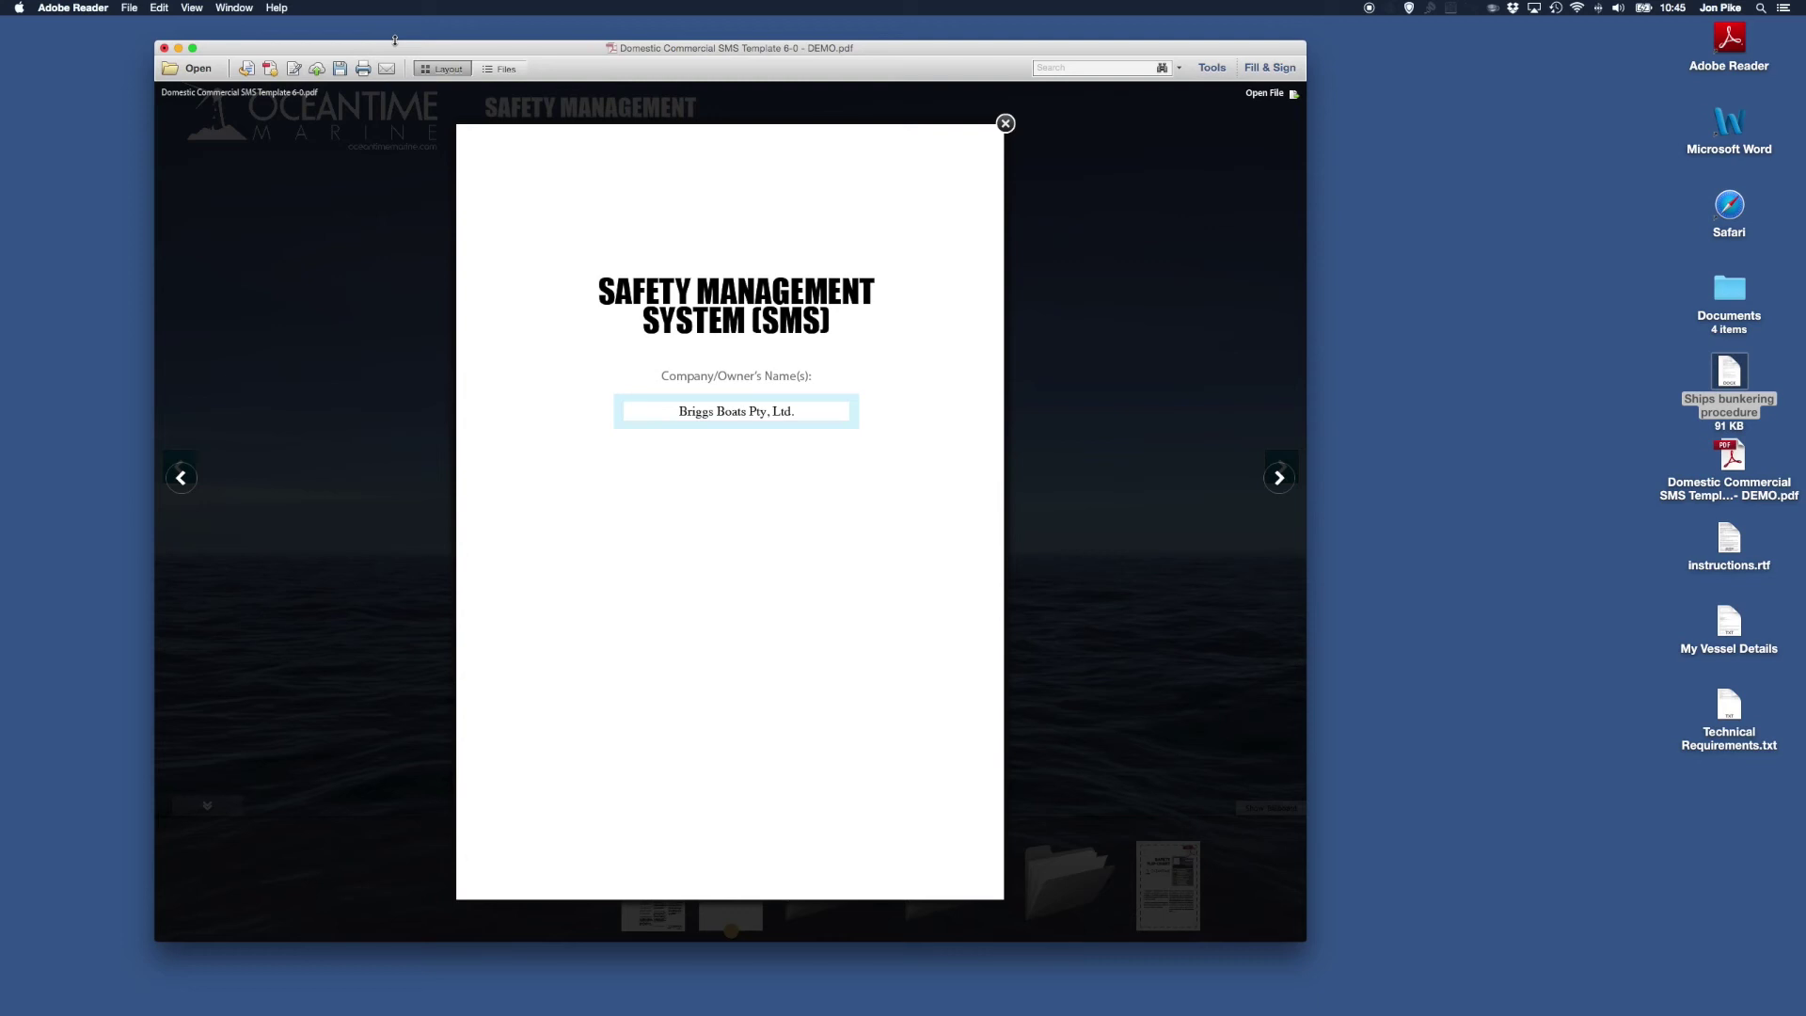
Step: Close the cover page preview and open the Risk Registers folder in the template portfolio
left_click(1006, 124)
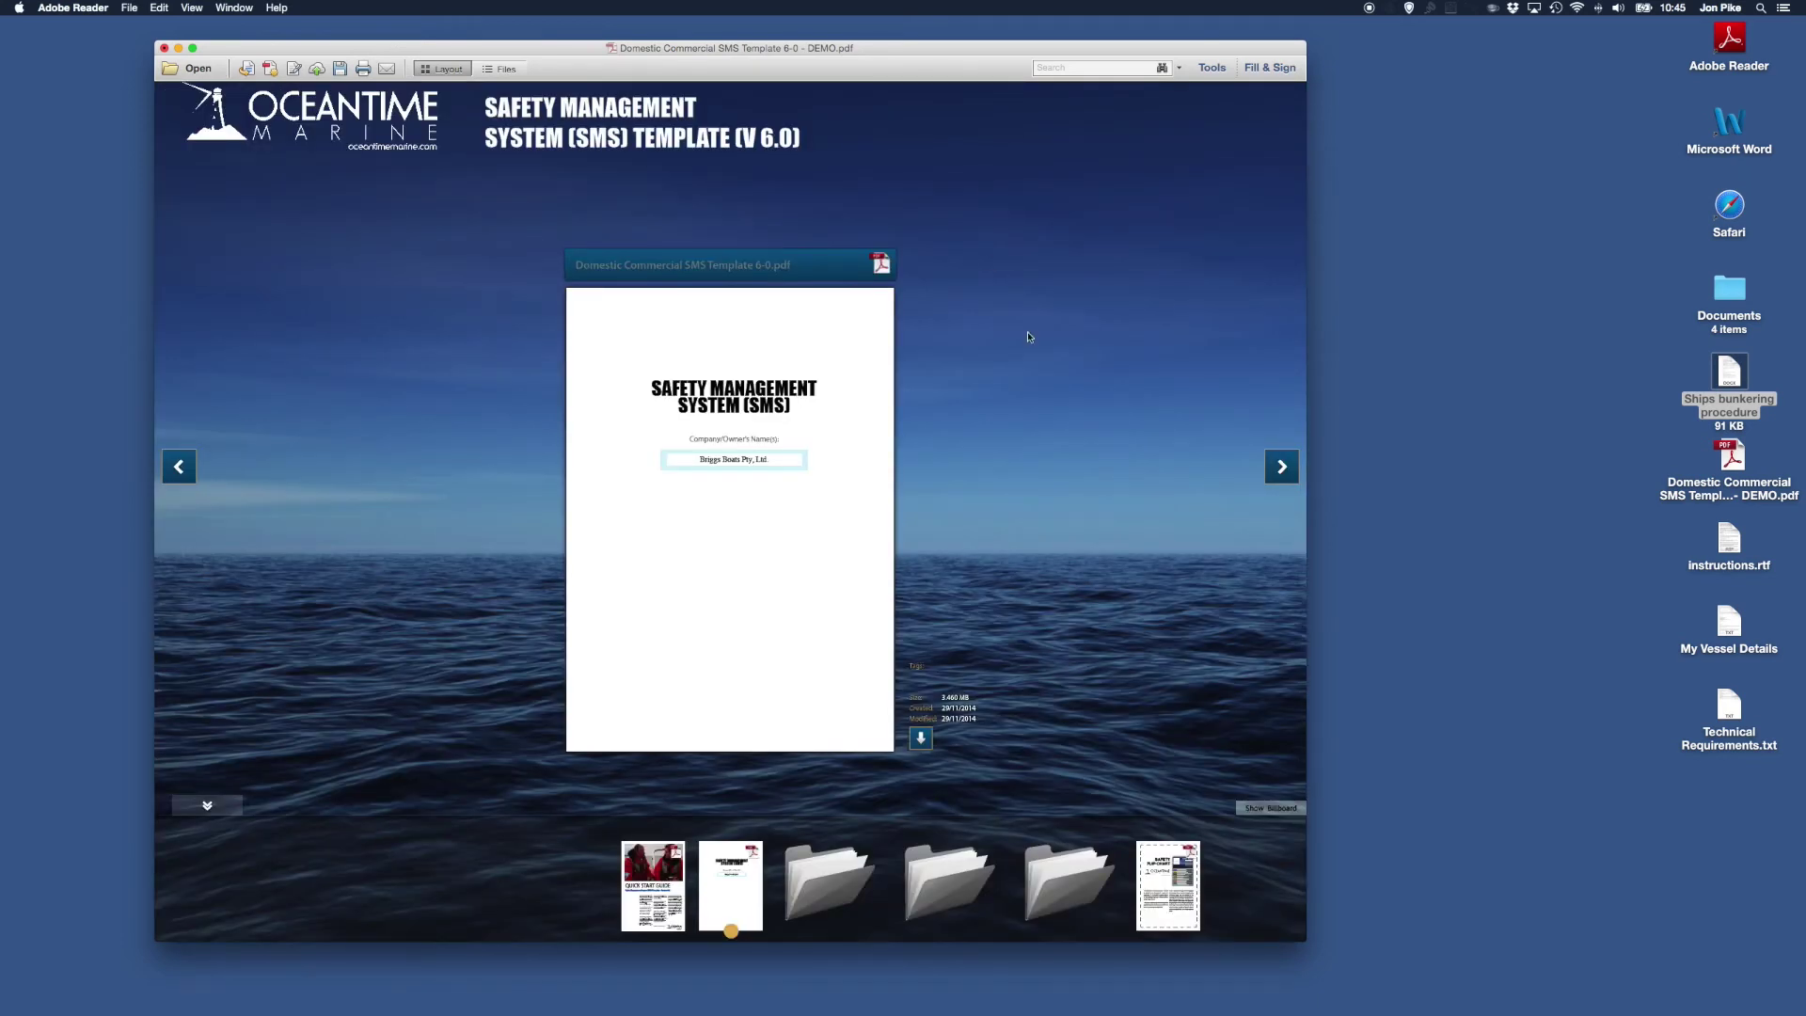
left_click(1280, 466)
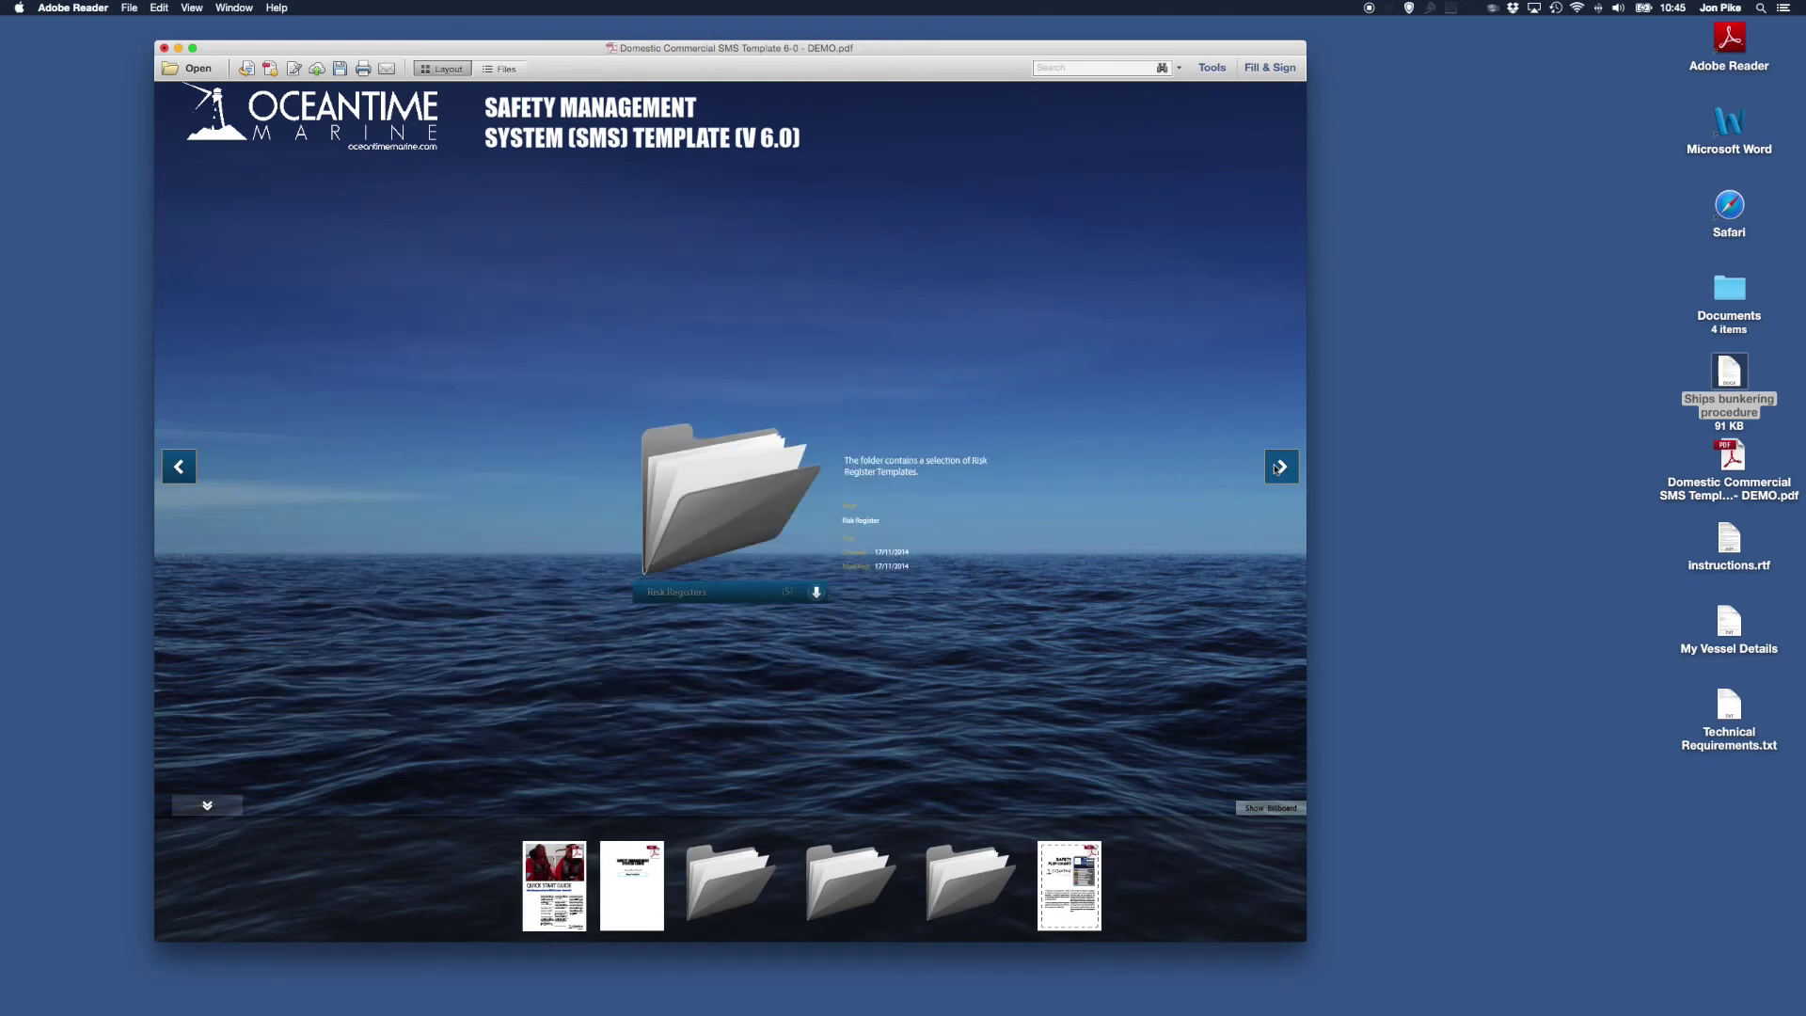
left_click(724, 491)
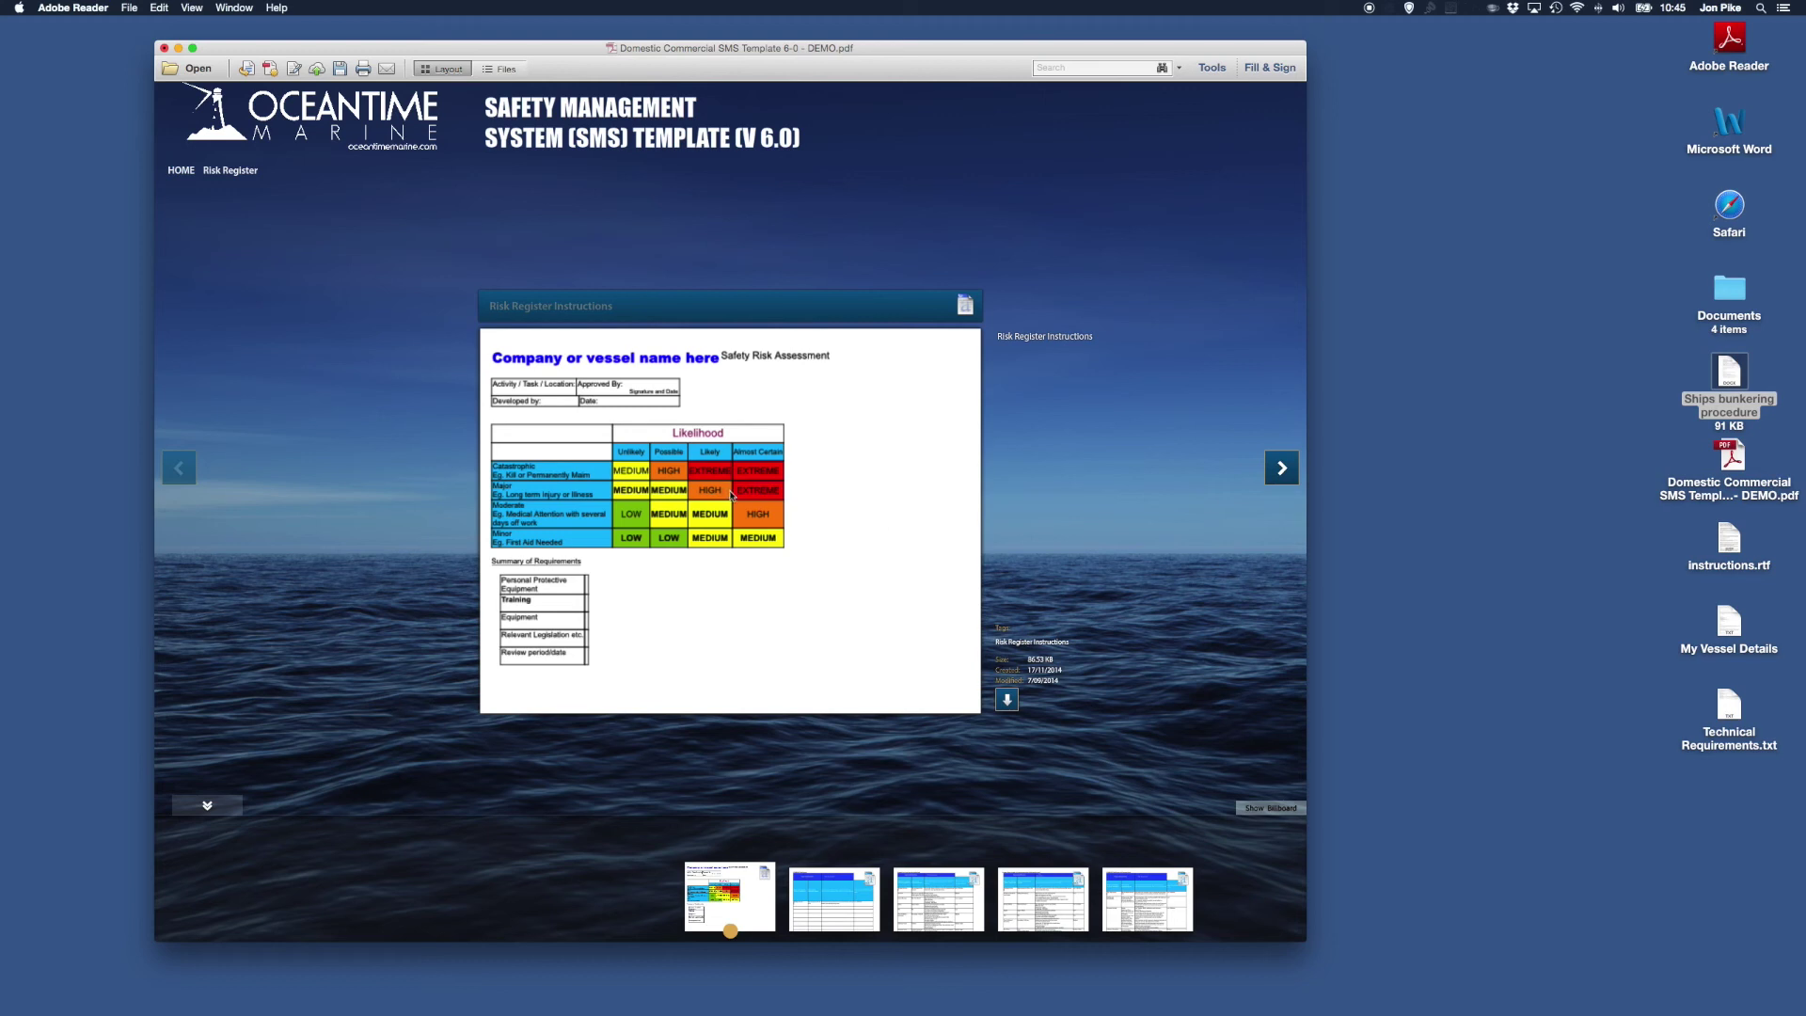
Step: Browse the risk register documents and preview the Fishing Trawler Vessel example before closing the preview
left_click(1277, 476)
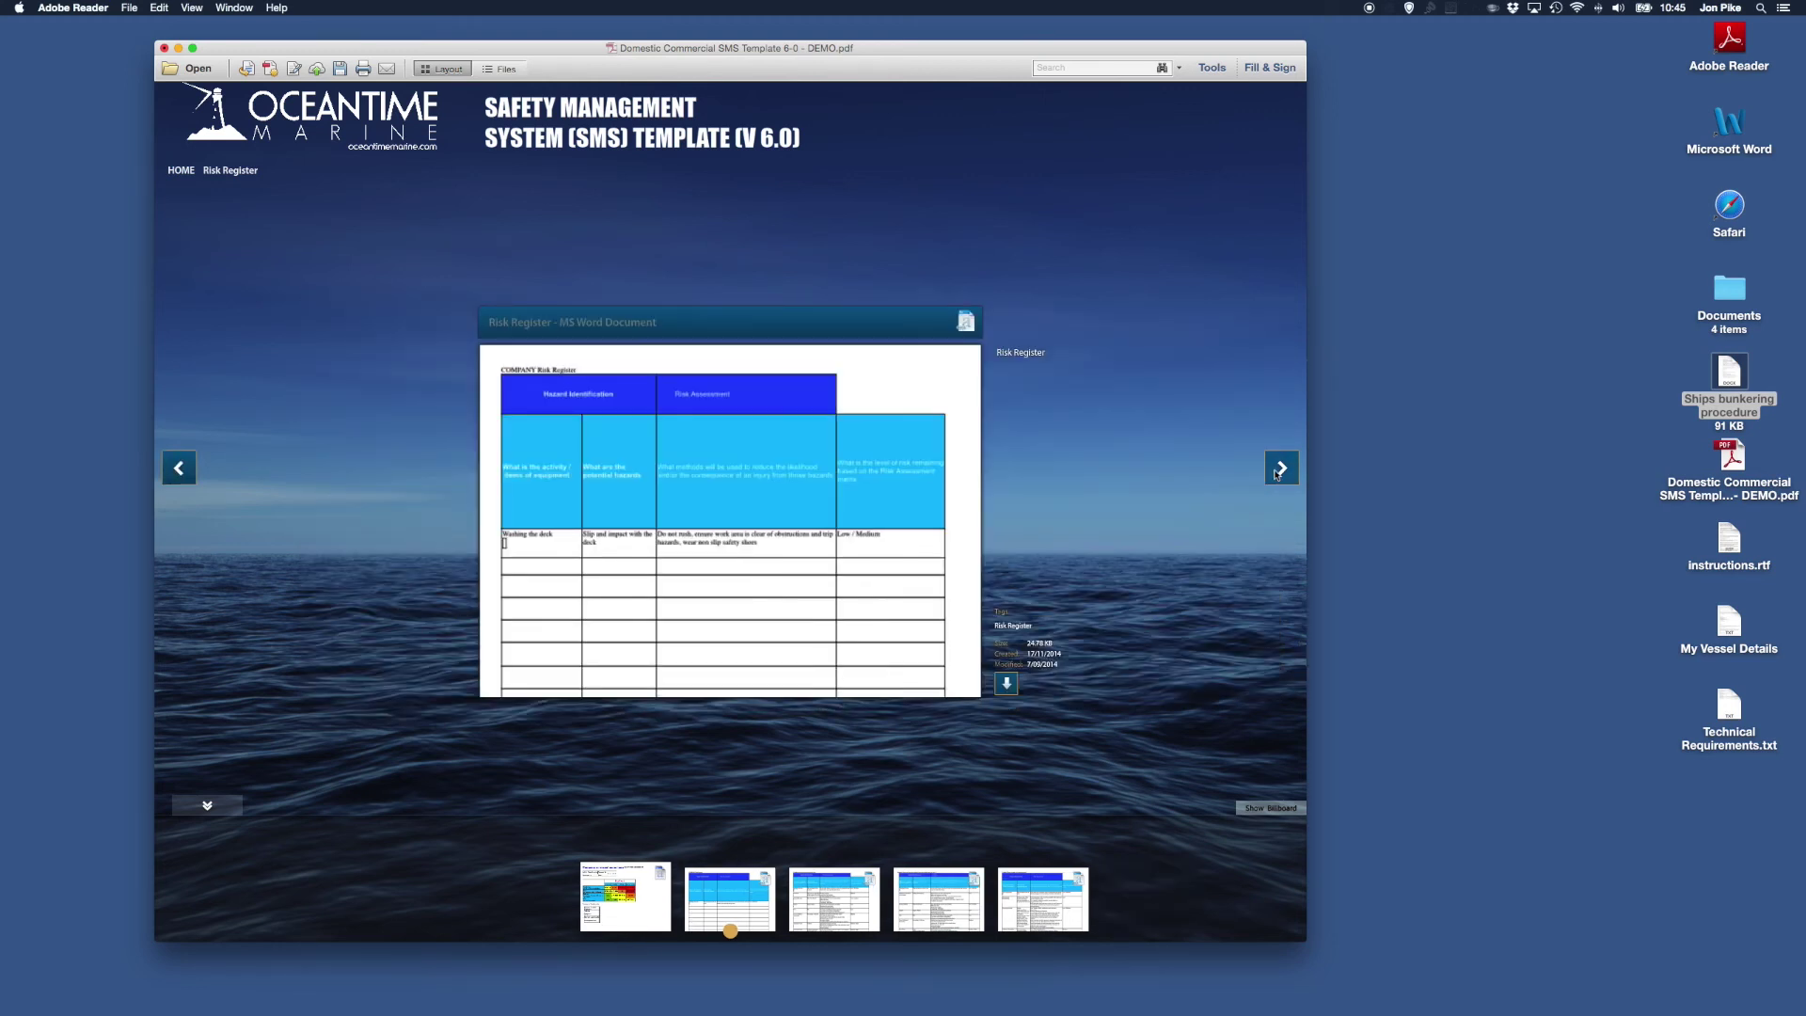
left_click(939, 898)
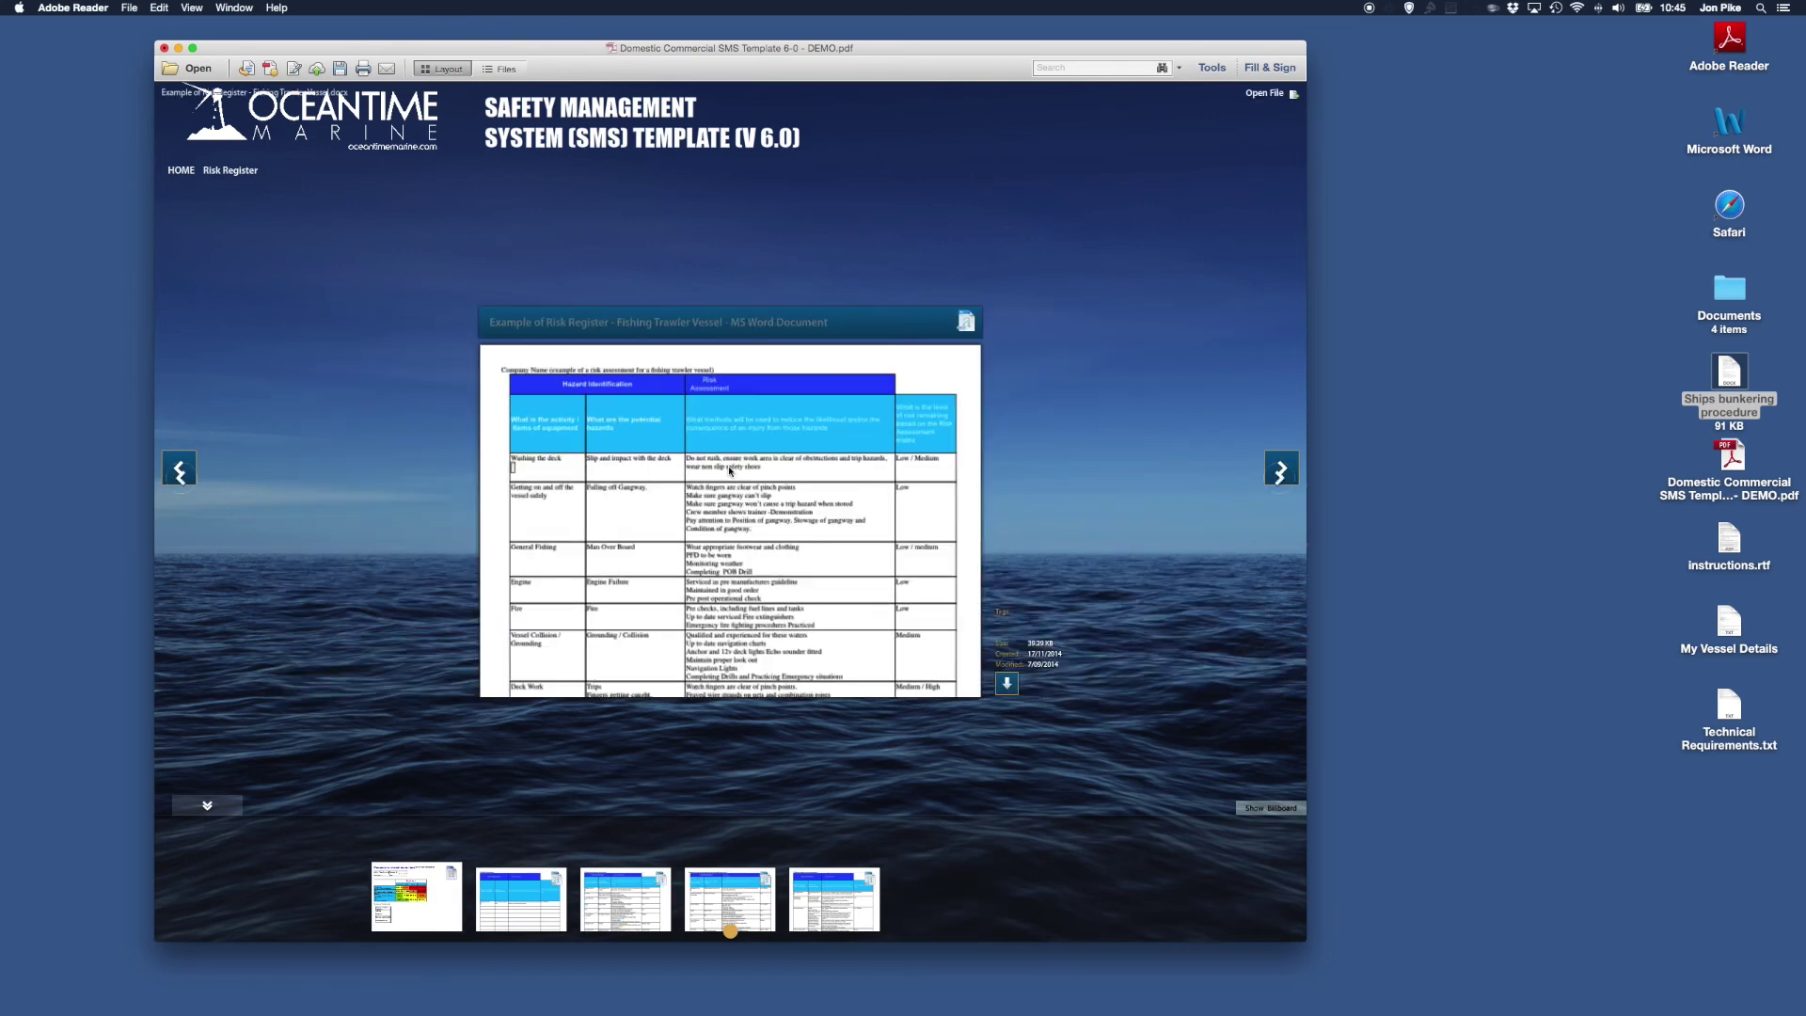
left_click(730, 471)
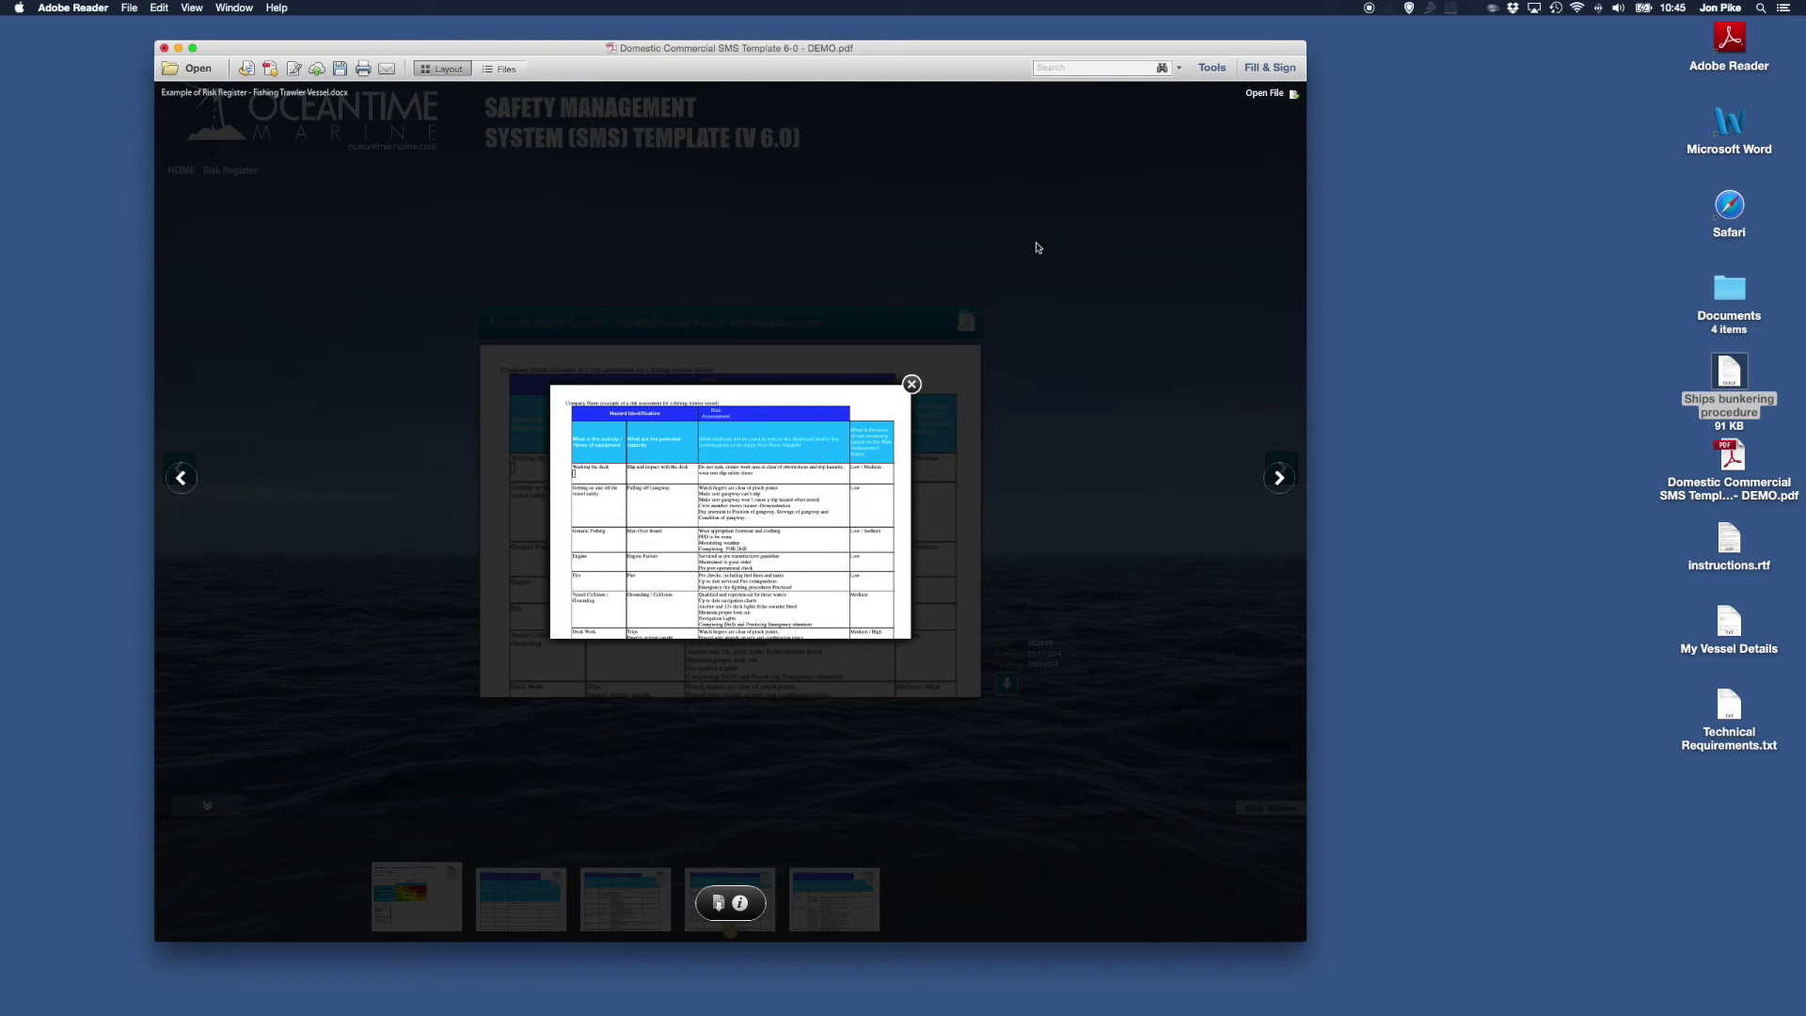
left_click(912, 385)
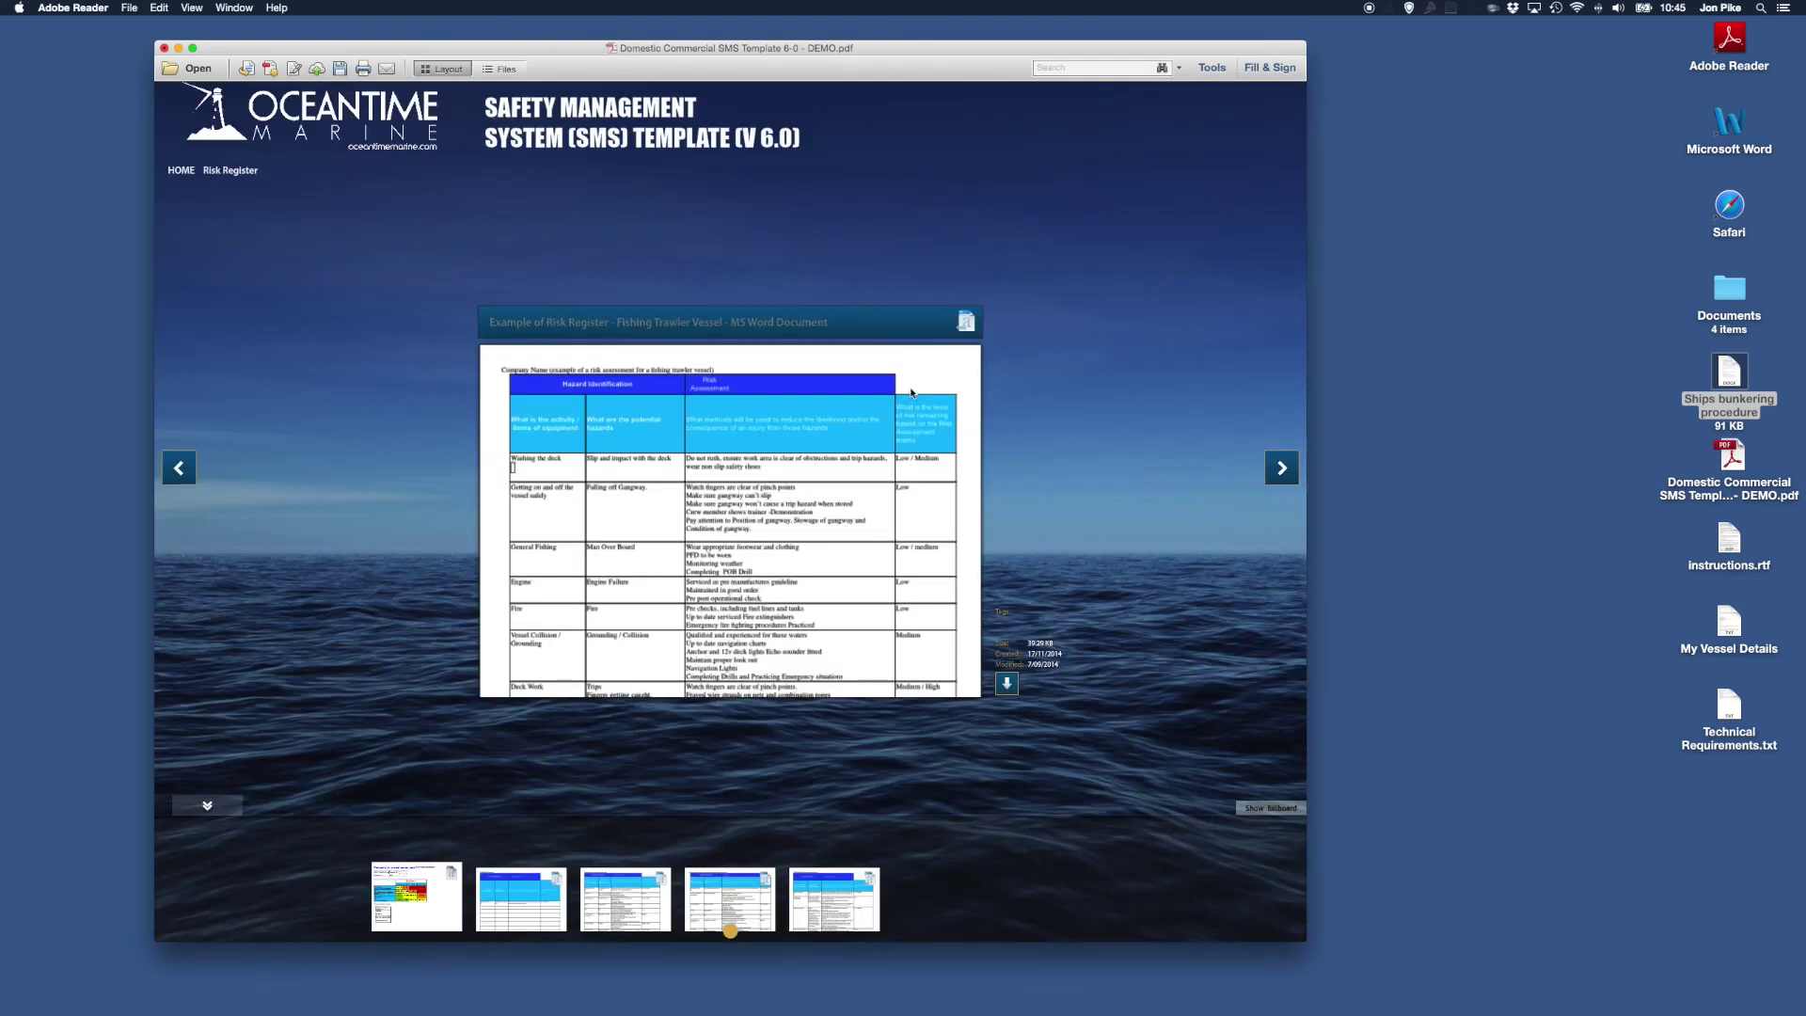
Step: Leave the risk register folder, view the contents of the Permits to Work folder, and return to the portfolio home
left_click(182, 175)
left_click(1282, 467)
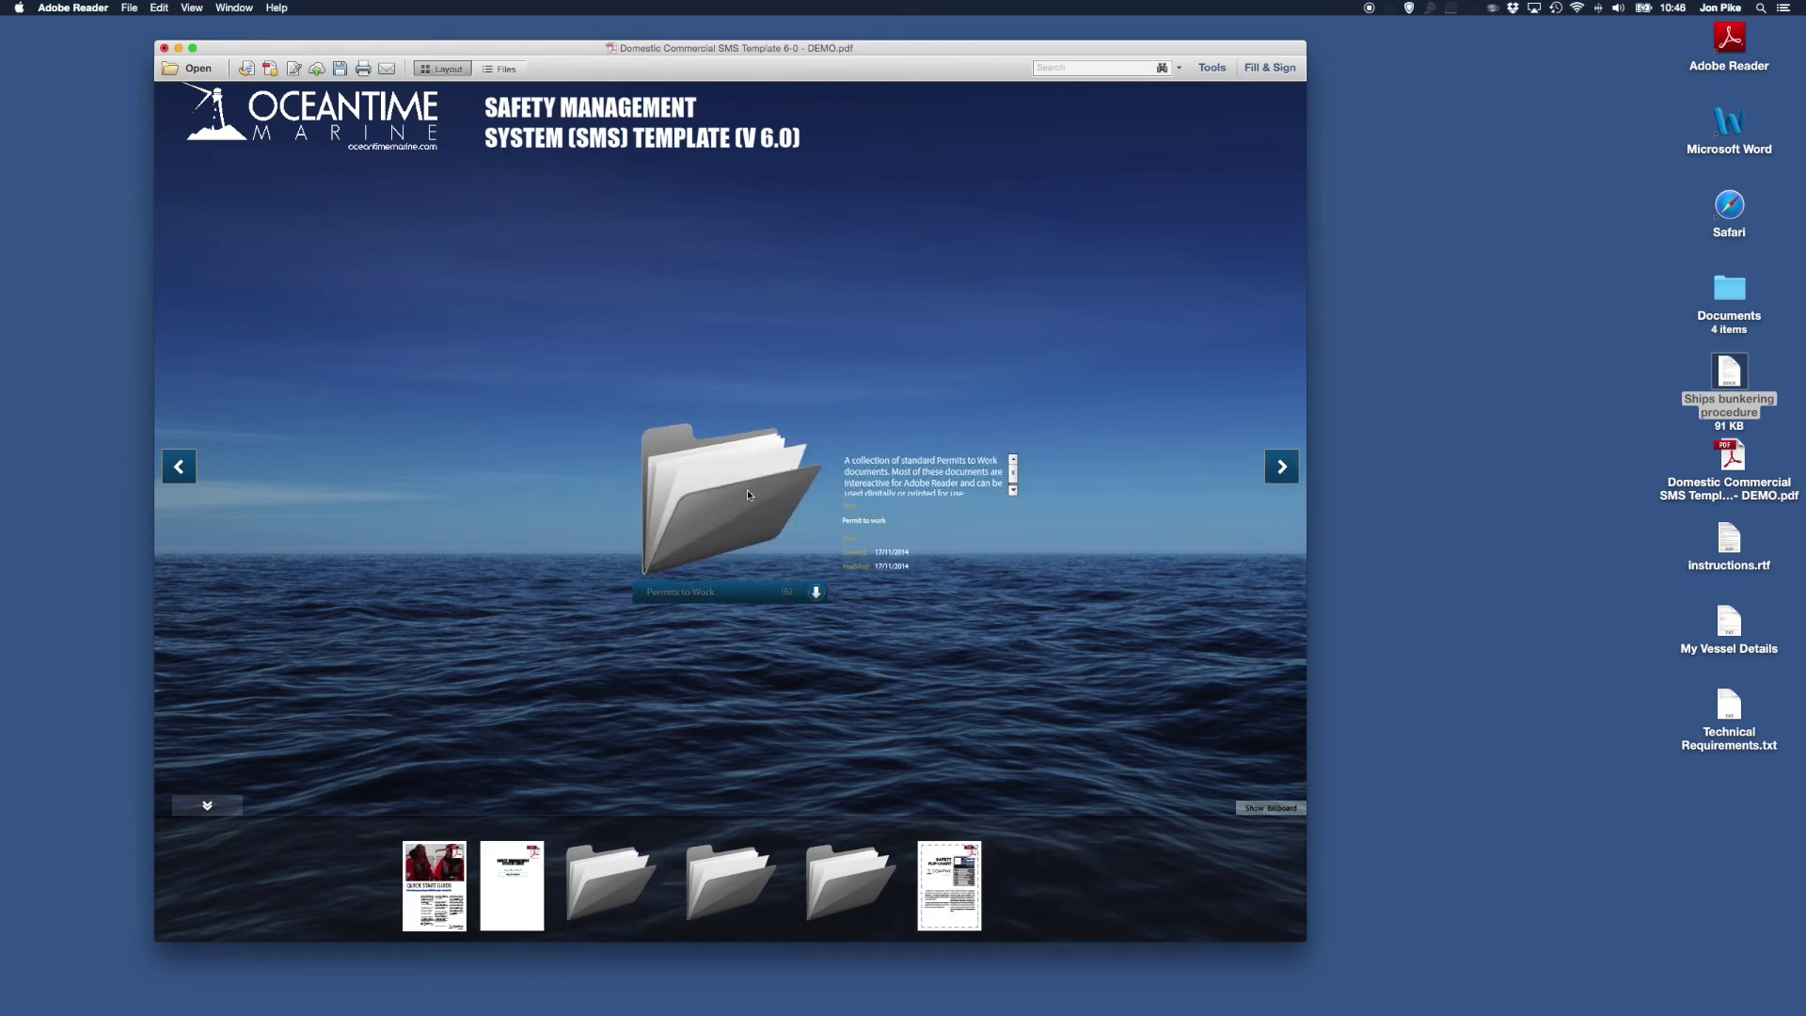
left_click(748, 495)
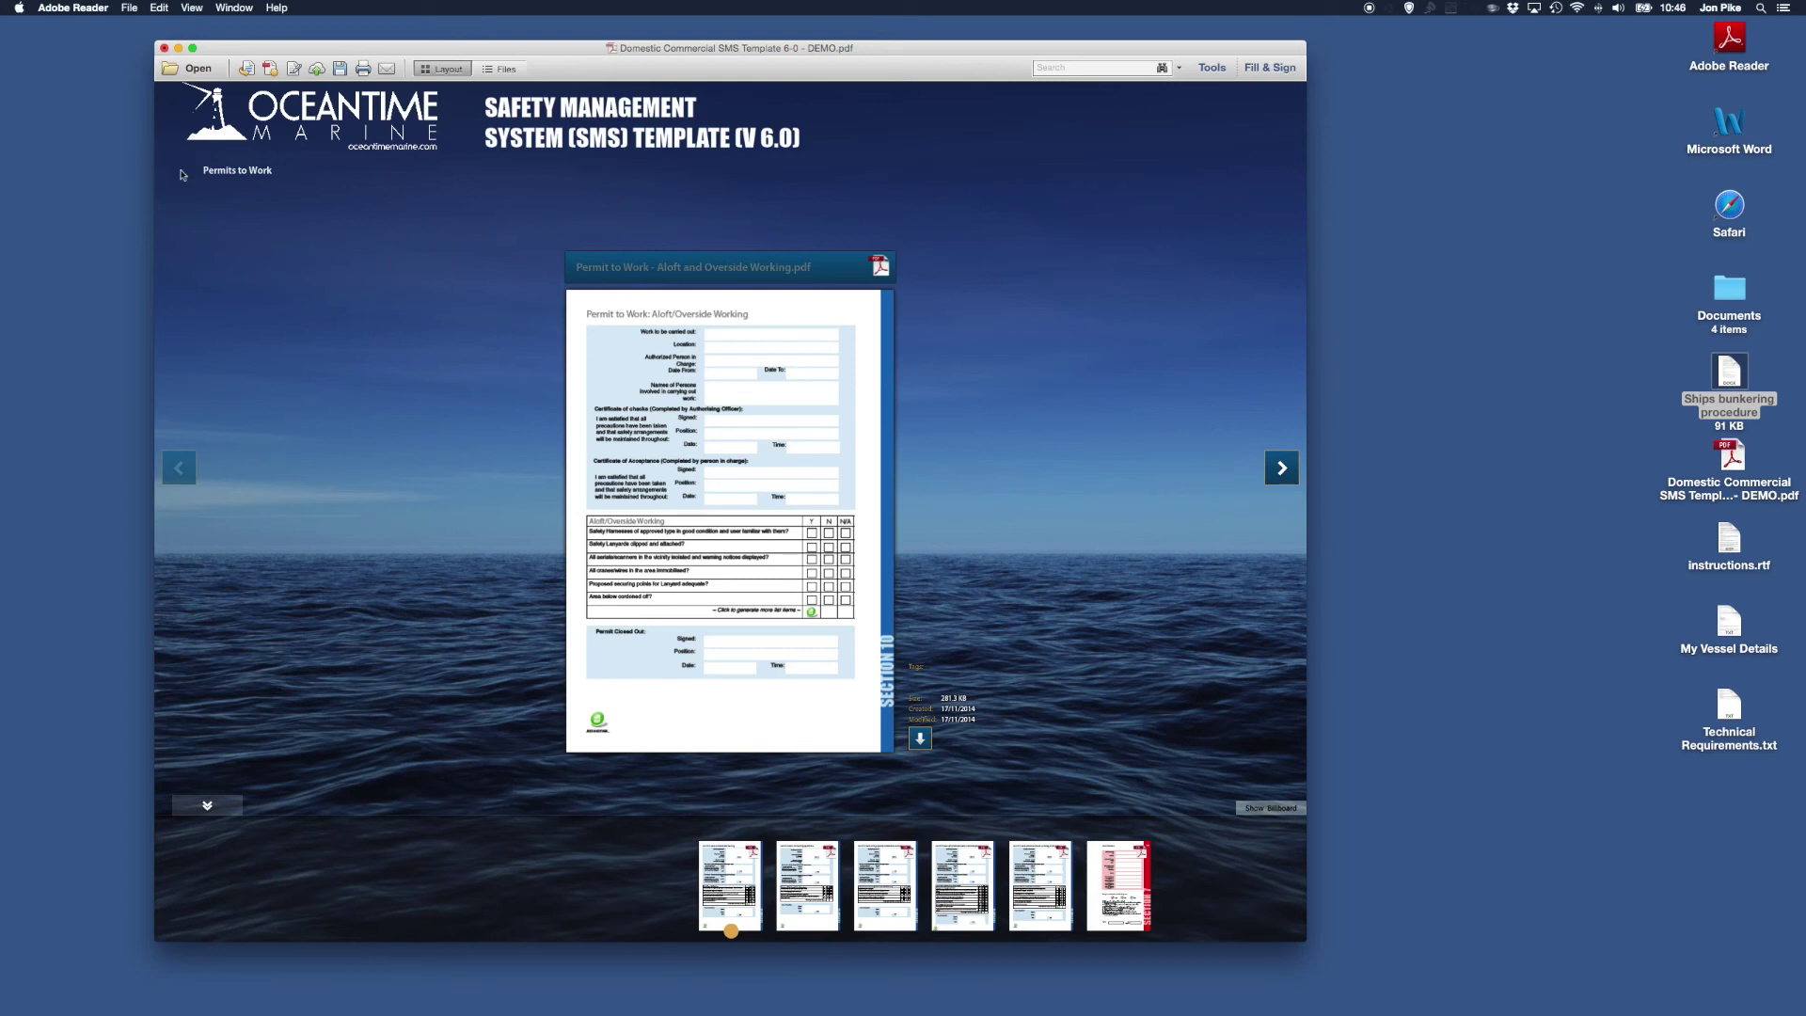
left_click(183, 174)
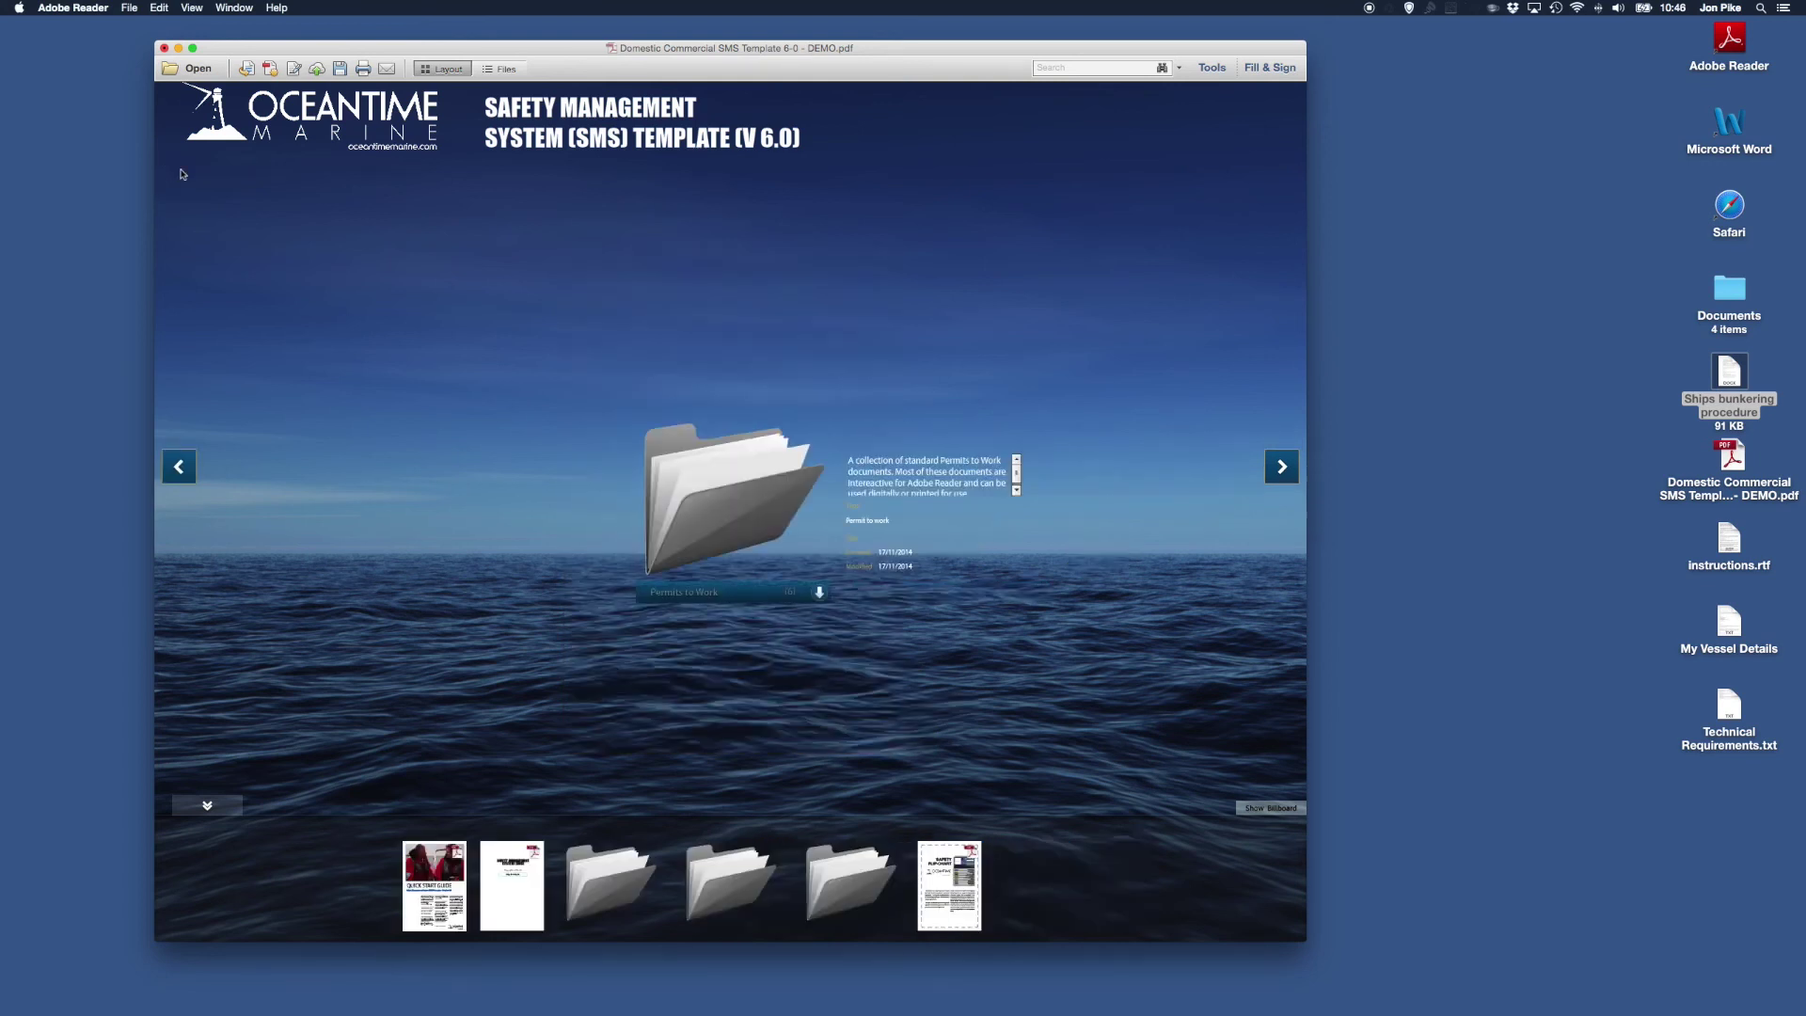
Step: View the contents of the Vessel Checklists folder and return to the portfolio home
left_click(1283, 467)
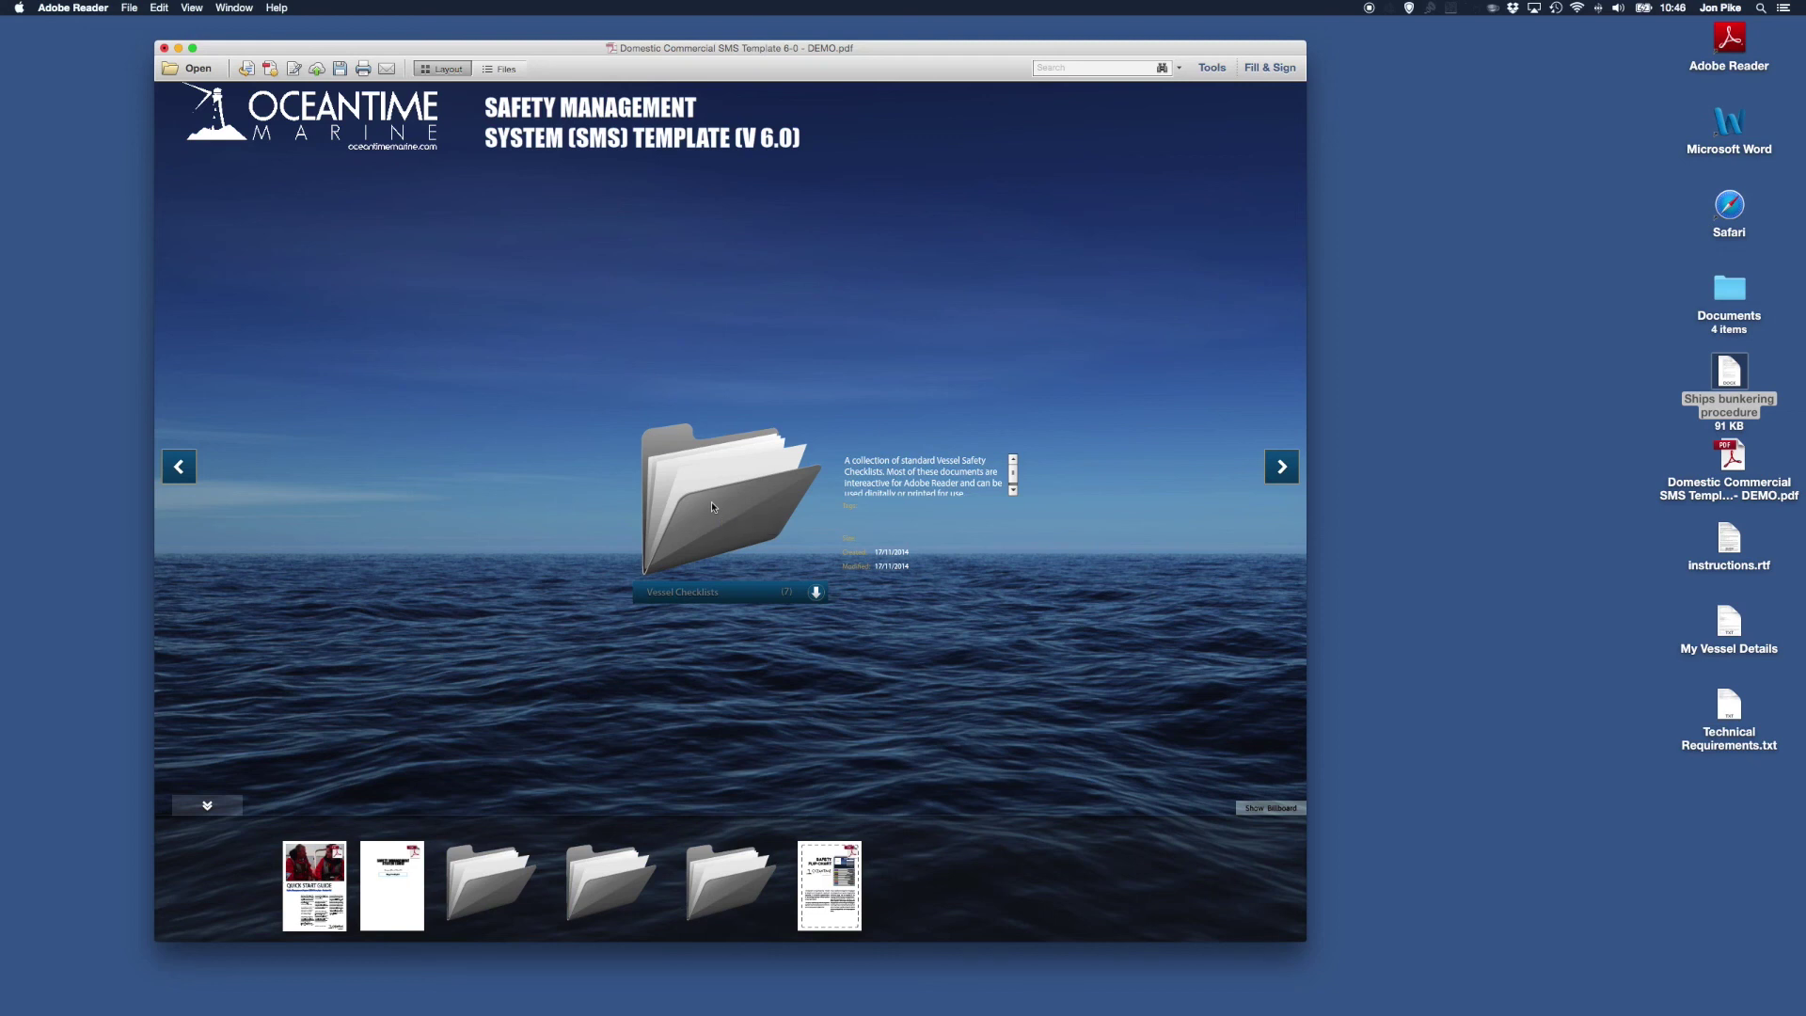
left_click(712, 506)
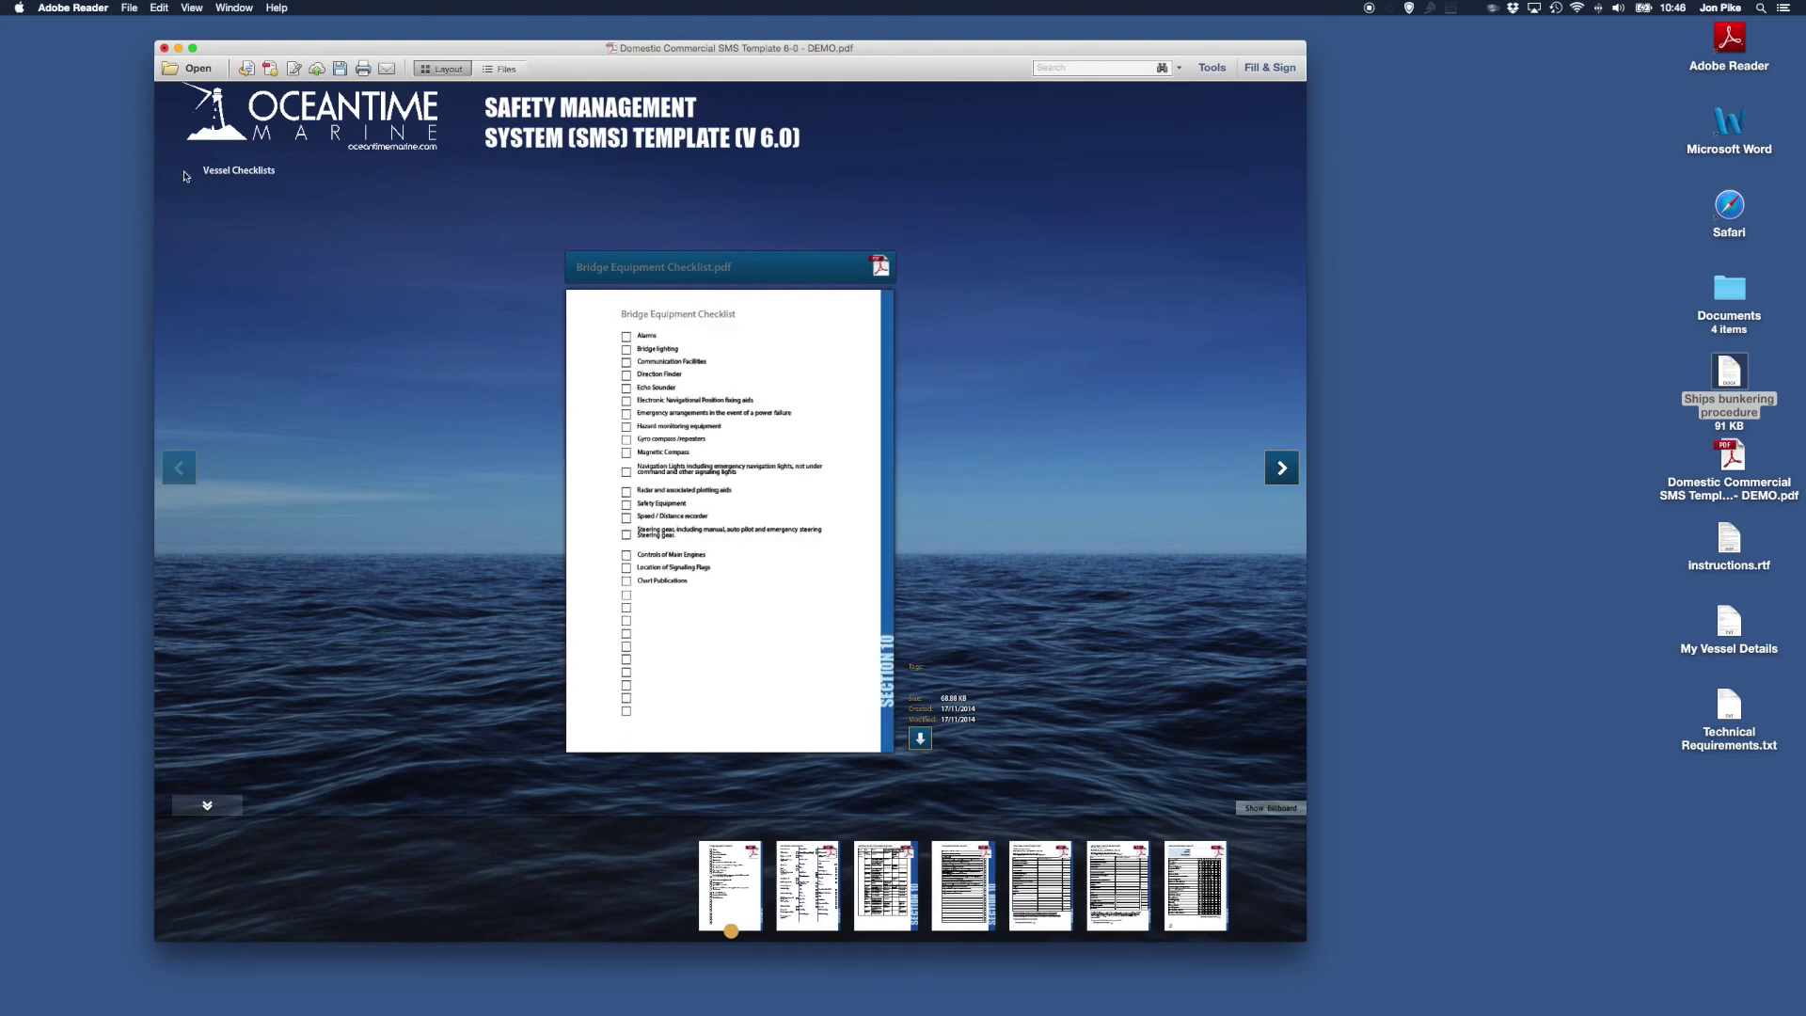
left_click(186, 174)
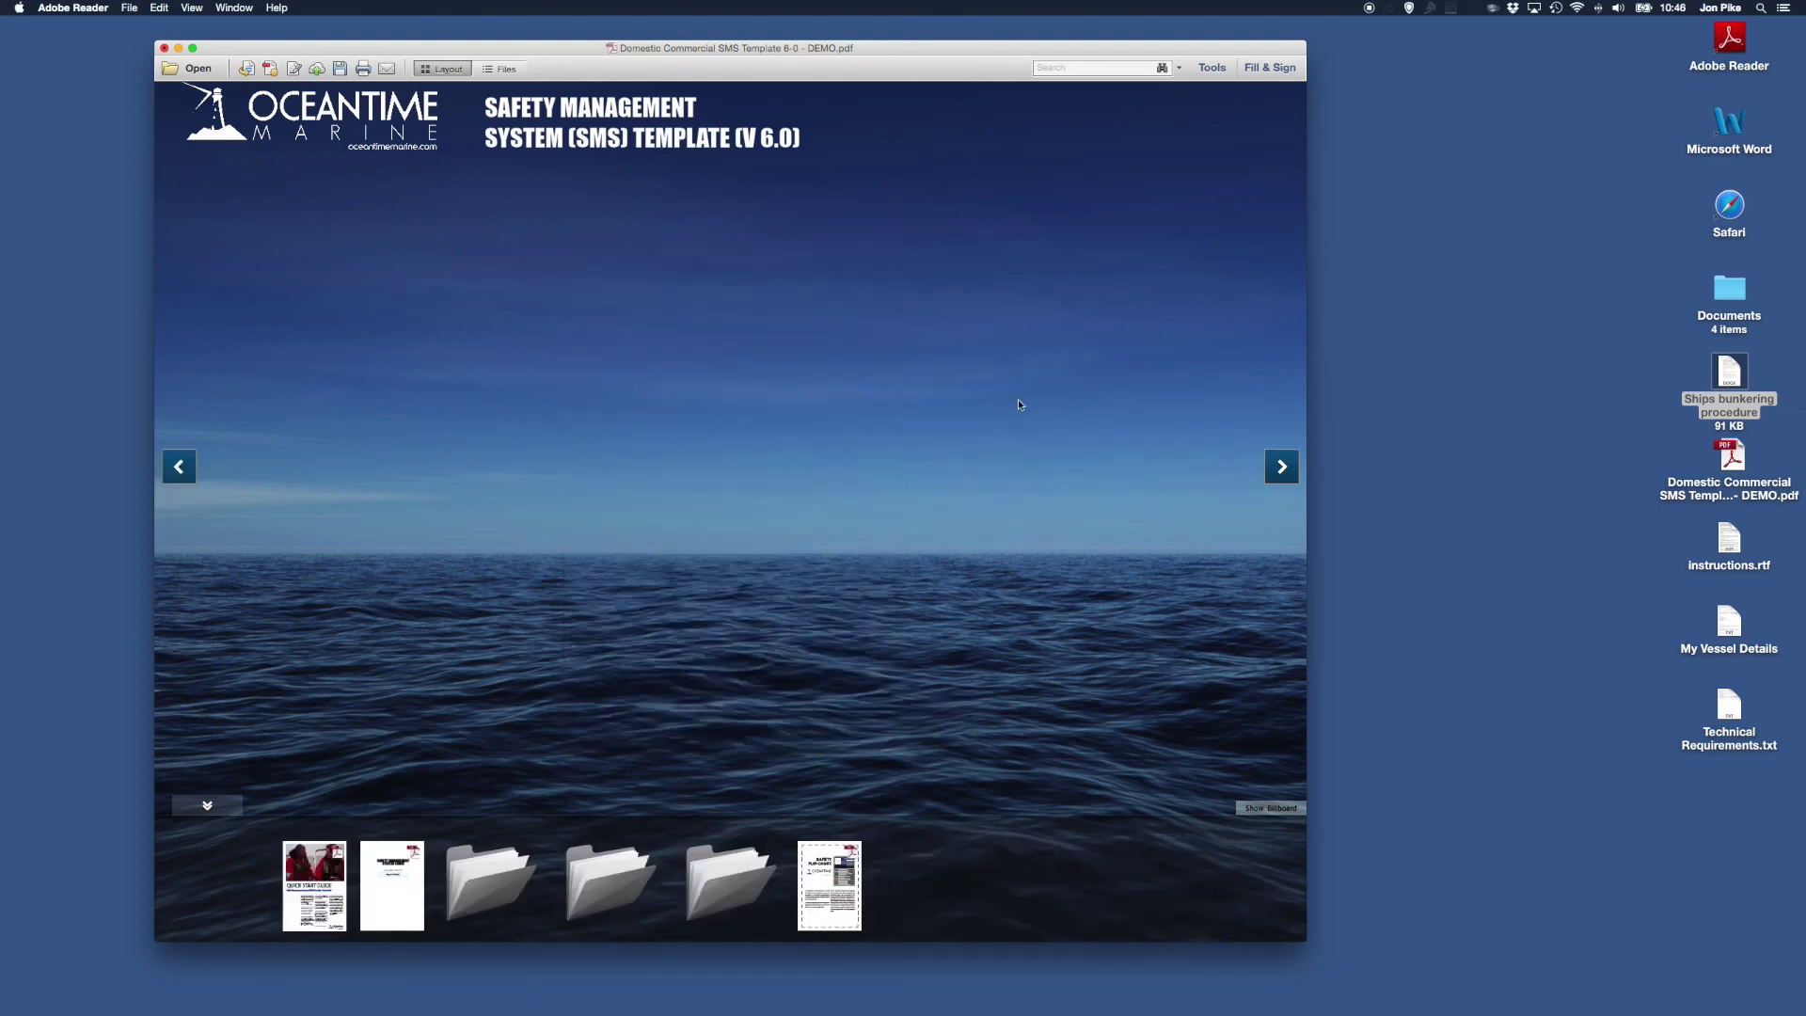
Step: Preview the General Boating Operational Flip-Chart, then view the portfolio as a file list and return to the layout view
left_click(1280, 467)
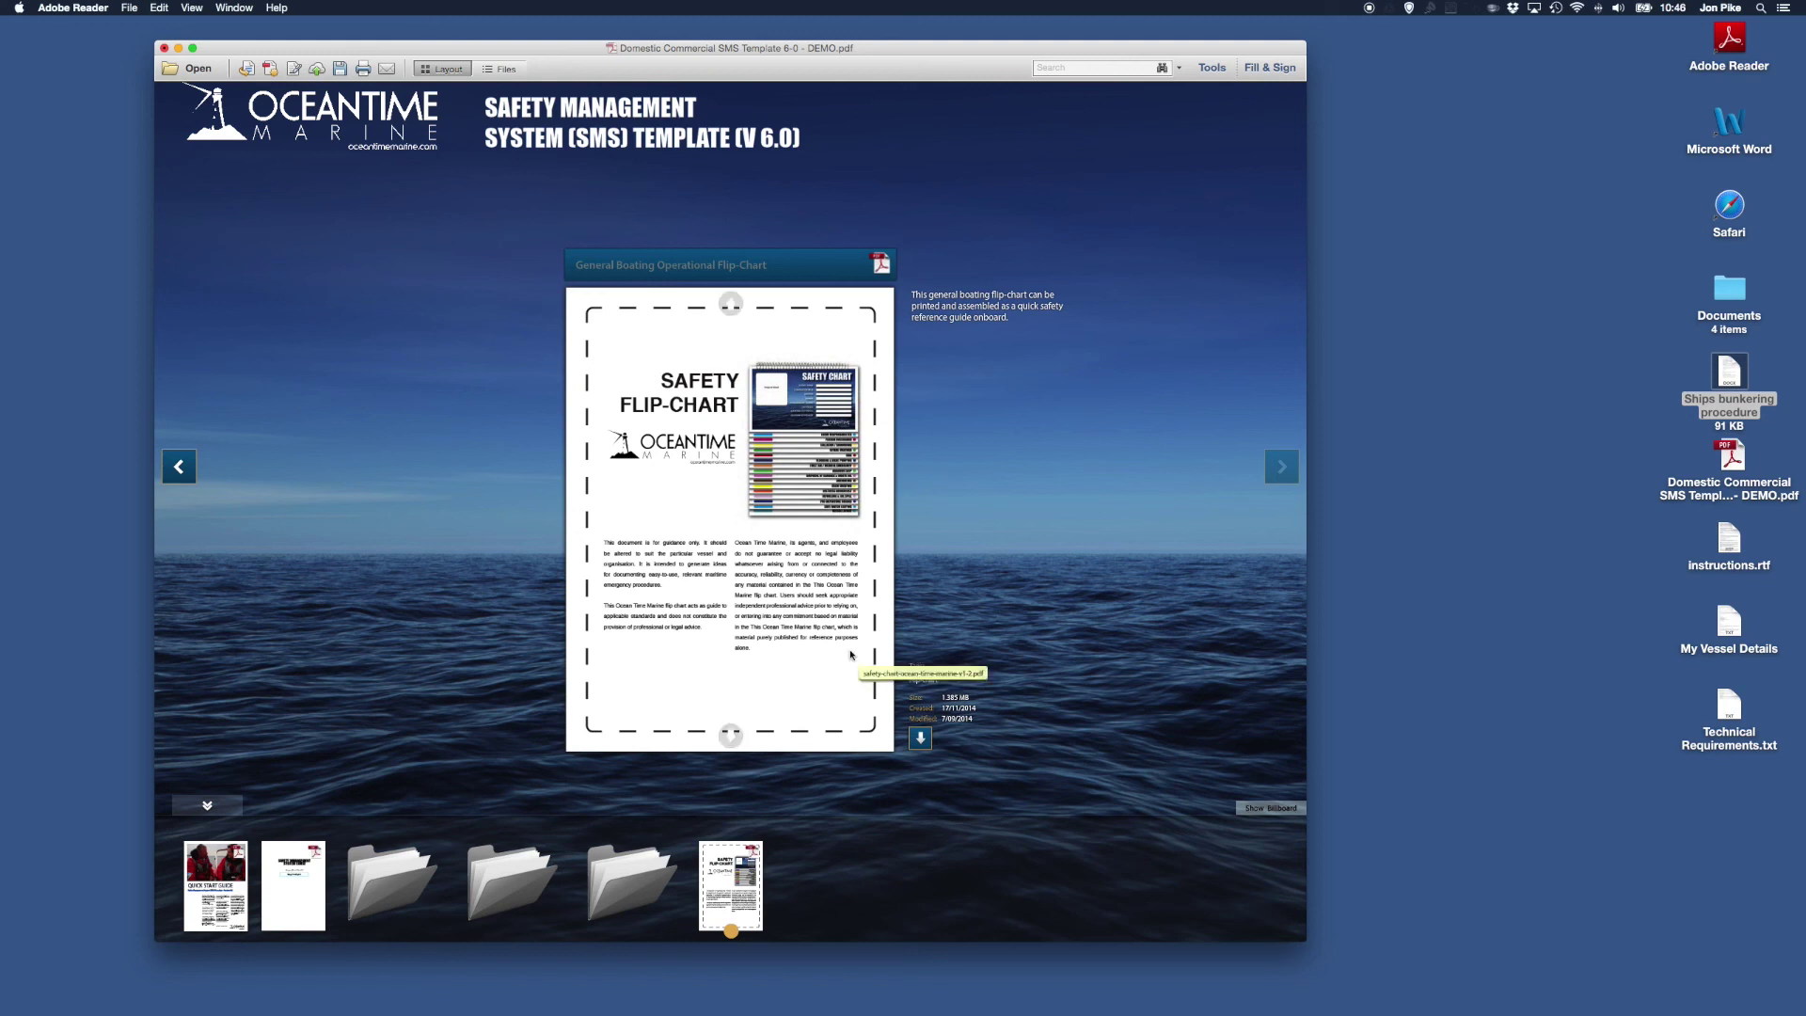
left_click(506, 69)
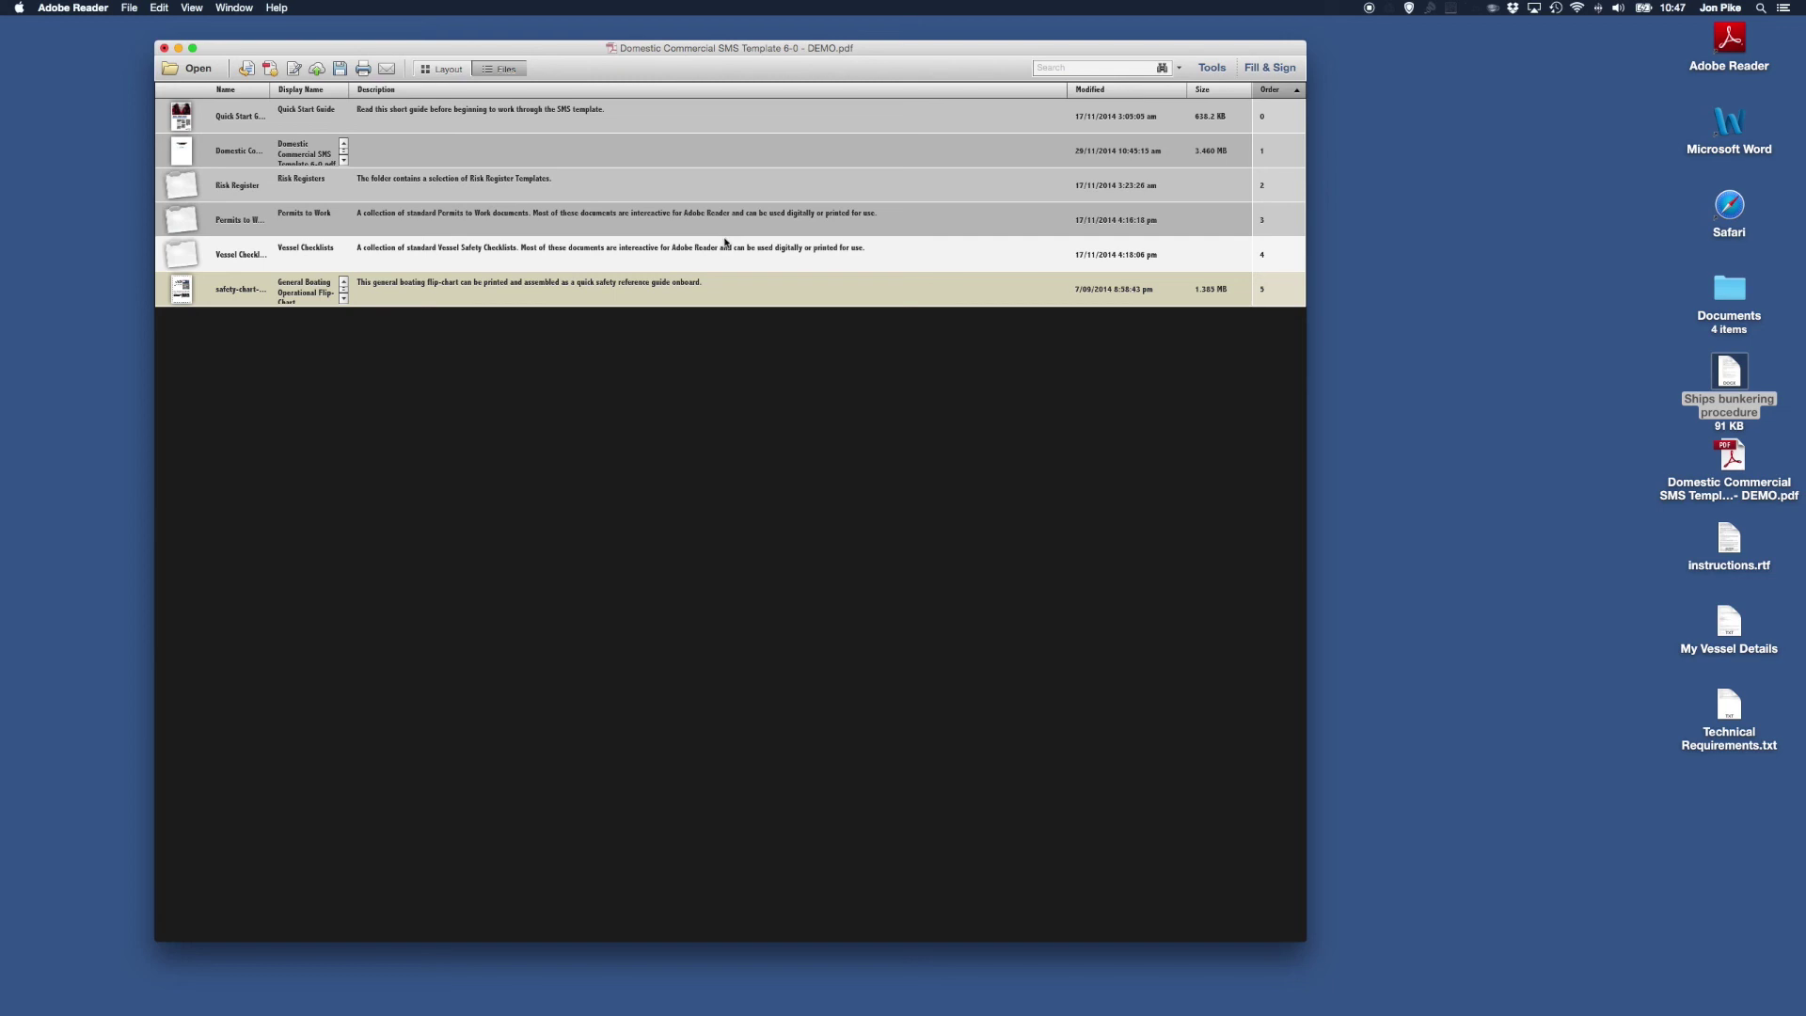
left_click(444, 71)
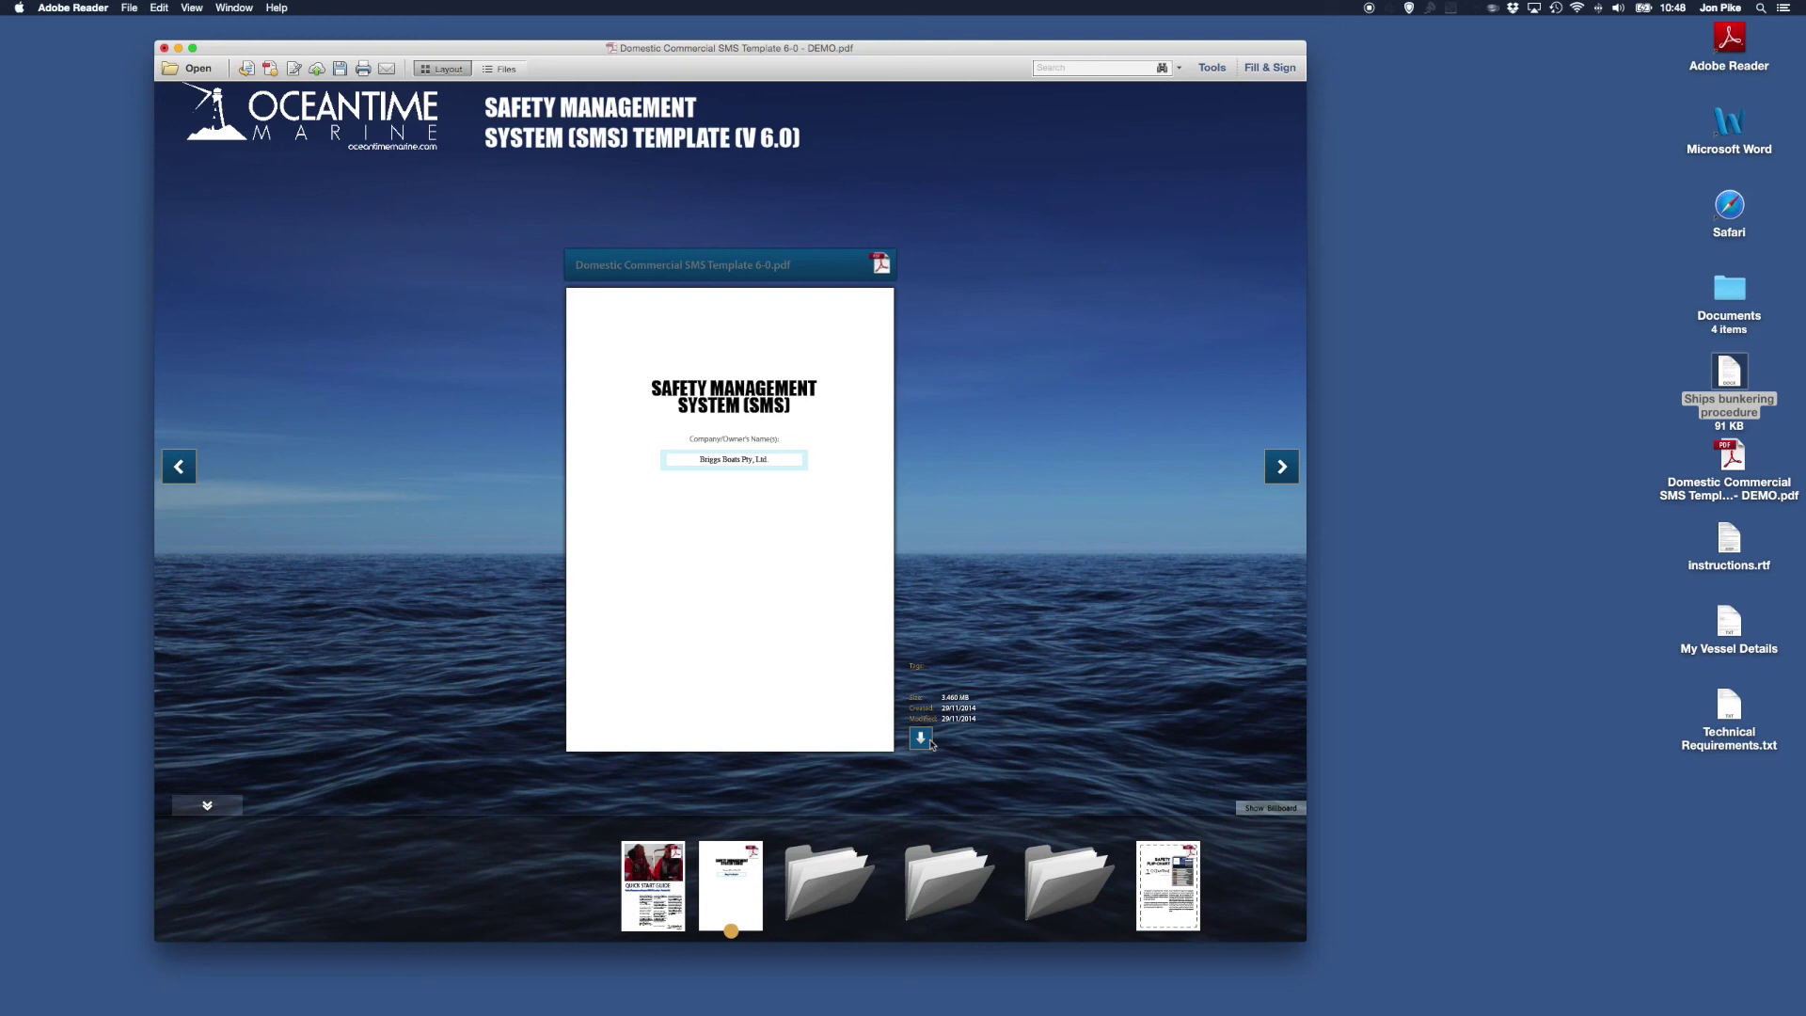
Step: Start extracting Domestic Commercial SMS Template 6-0.pdf from the portfolio and cancel without saving it
left_click(921, 739)
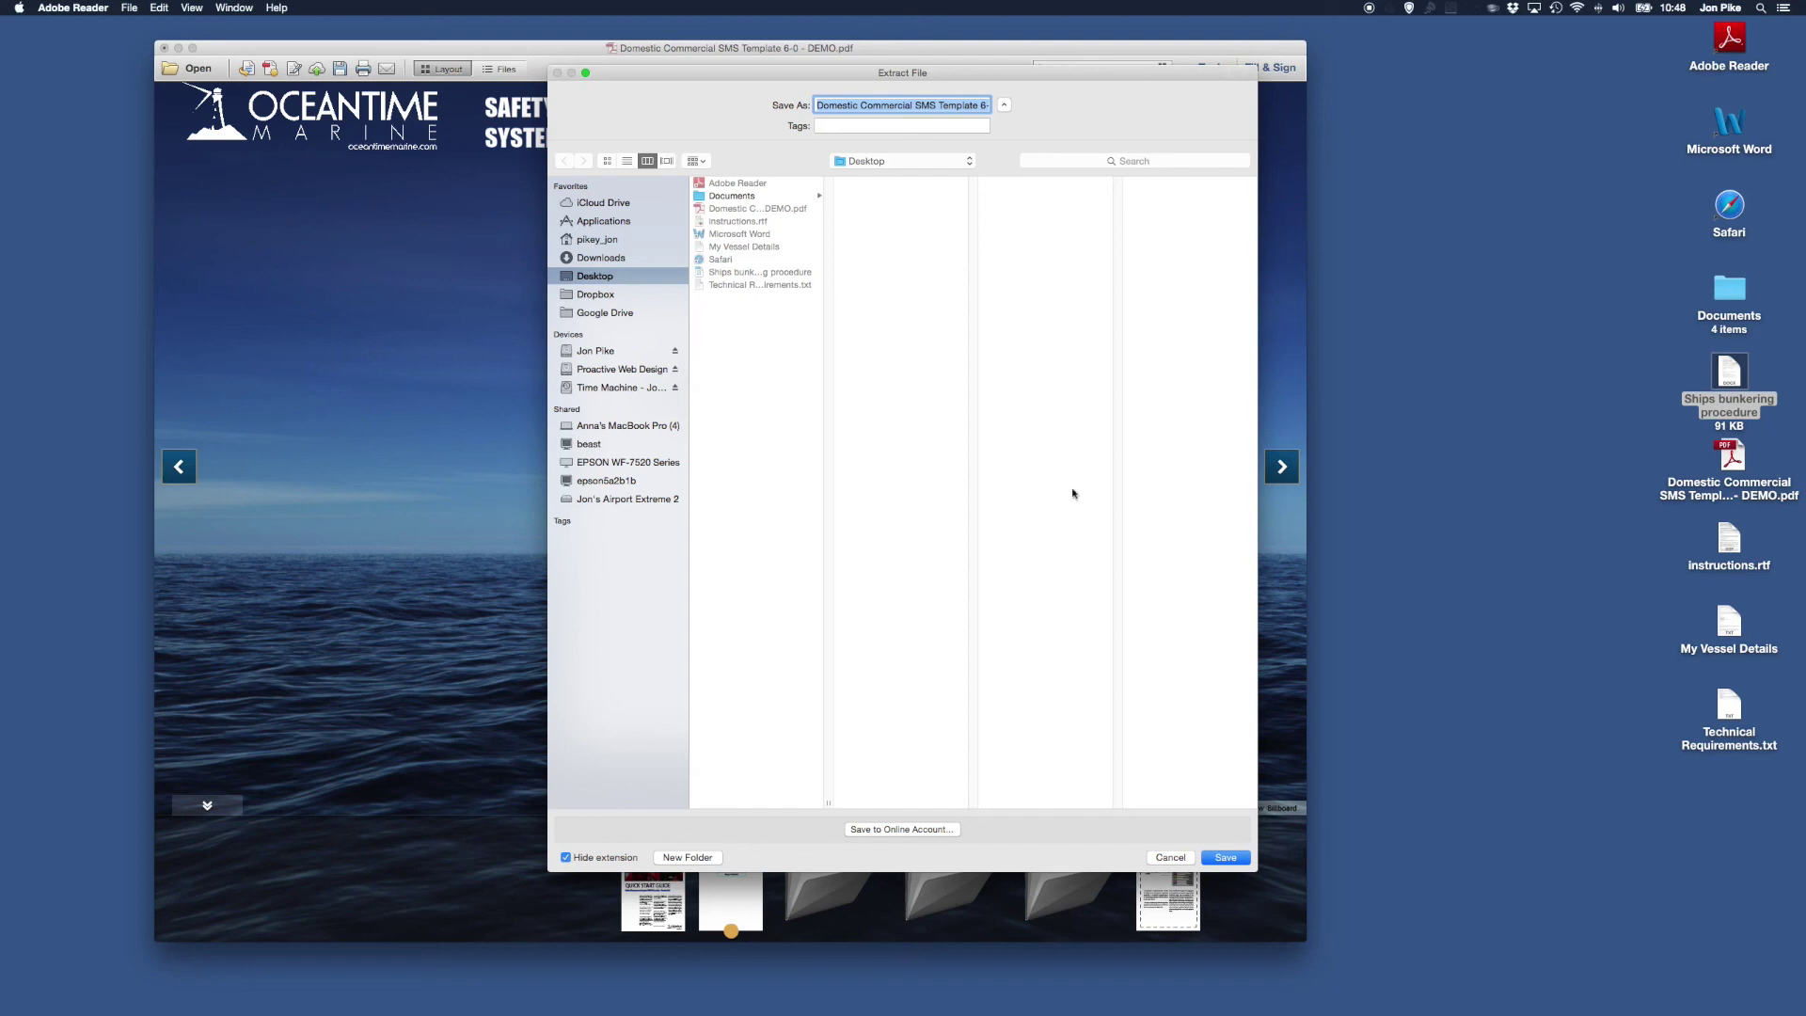
left_click(1170, 857)
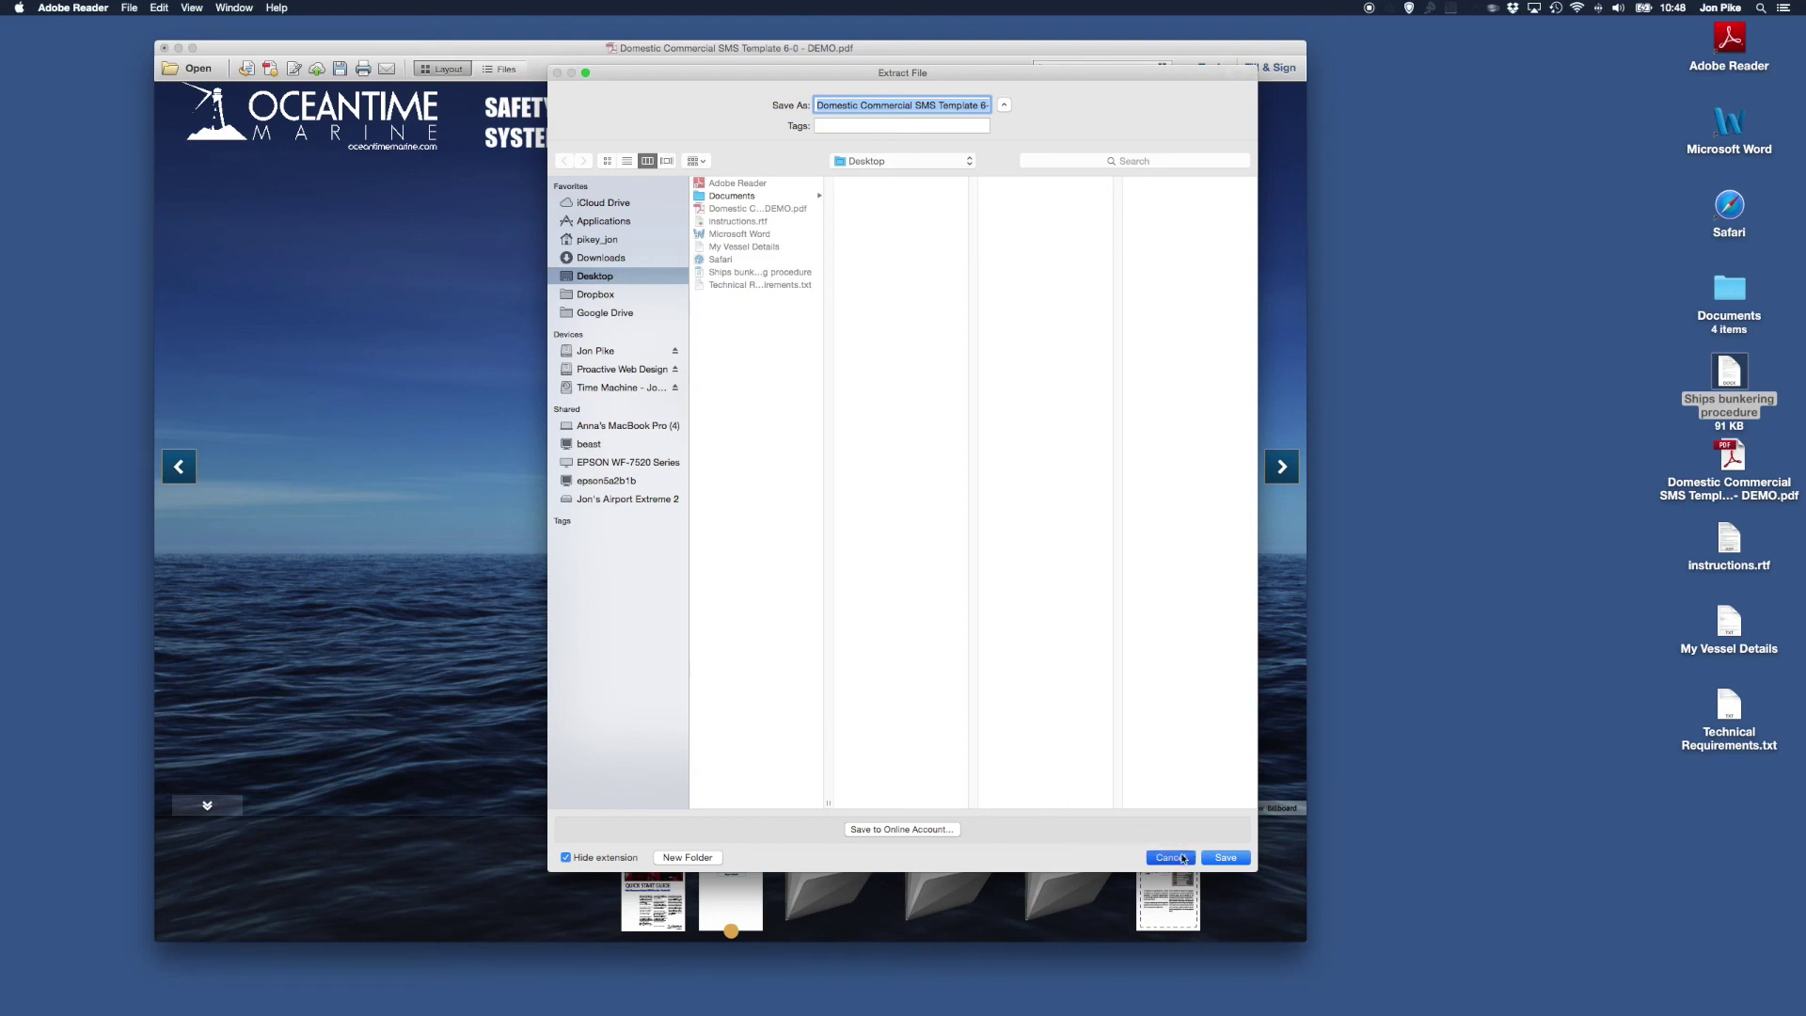